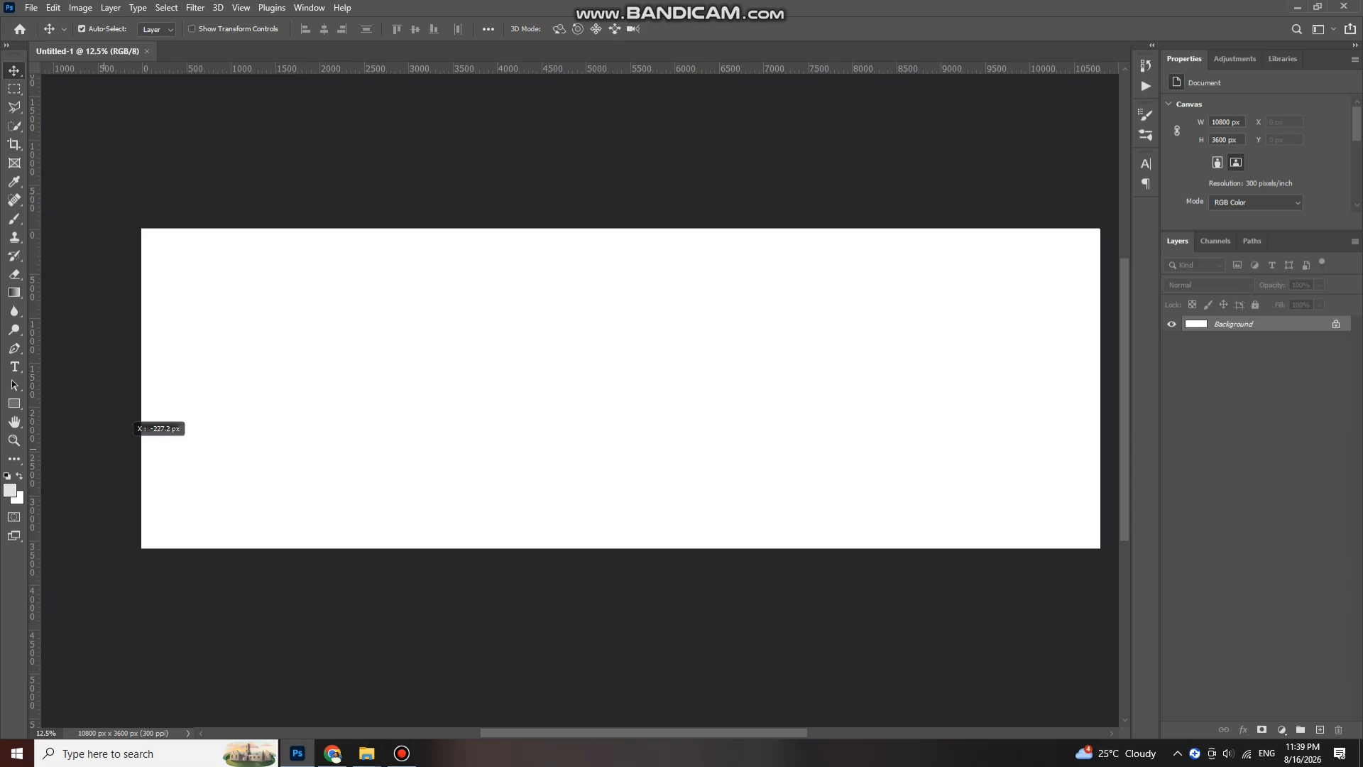
- Place a vertical guide at the canvas's horizontal centre, X 5400 px
left_click_drag(122, 423, 610, 411)
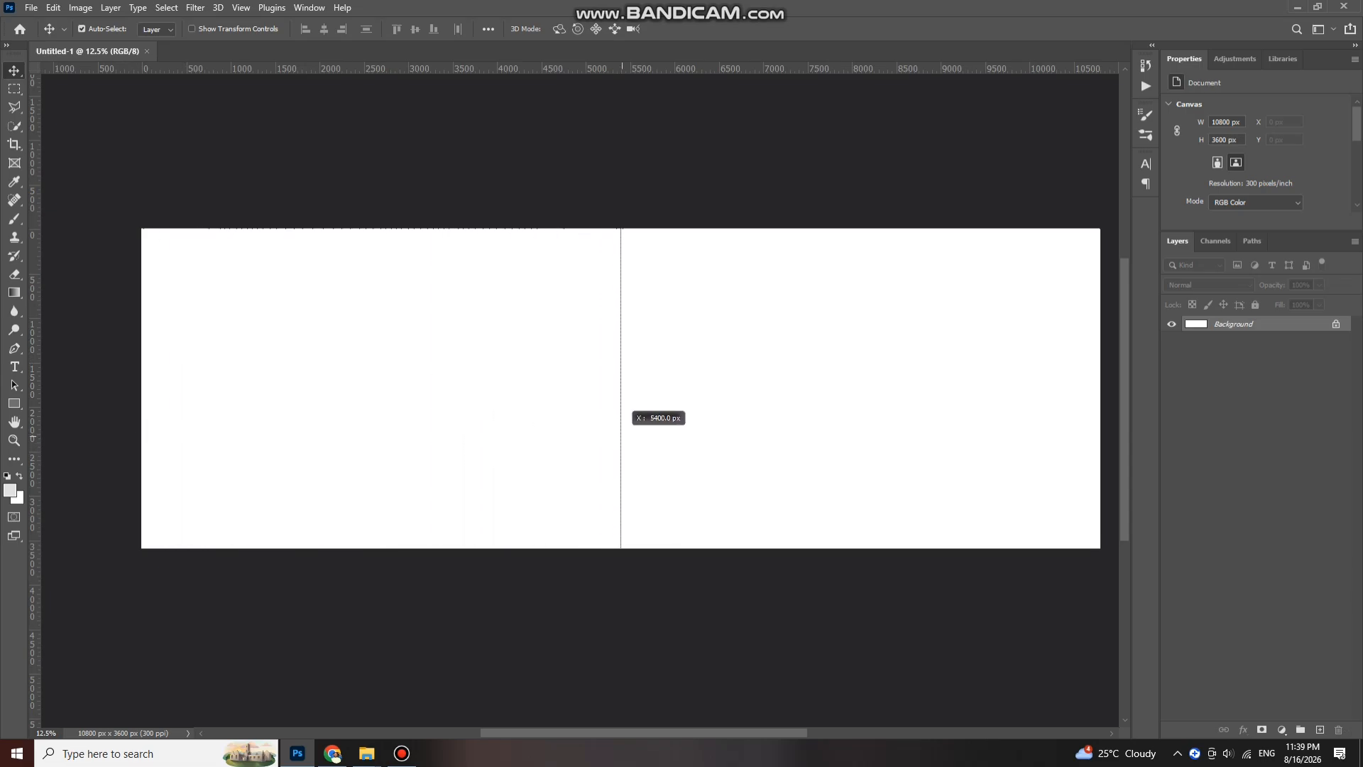
scroll(625, 438, "right", 1)
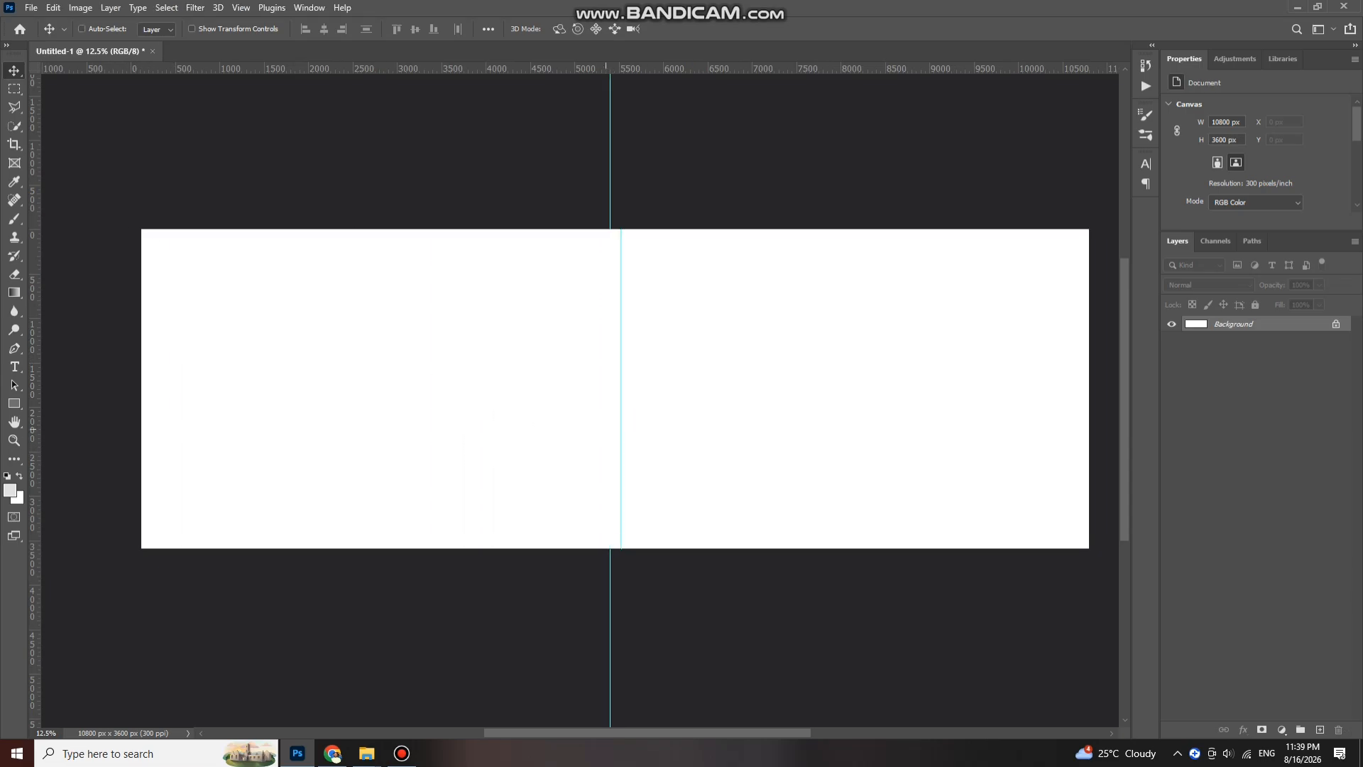
- Open the black-and-white torn-edge image 970948000890772246.jfif from the file browser as a separate document
left_click(366, 753)
left_click(213, 692)
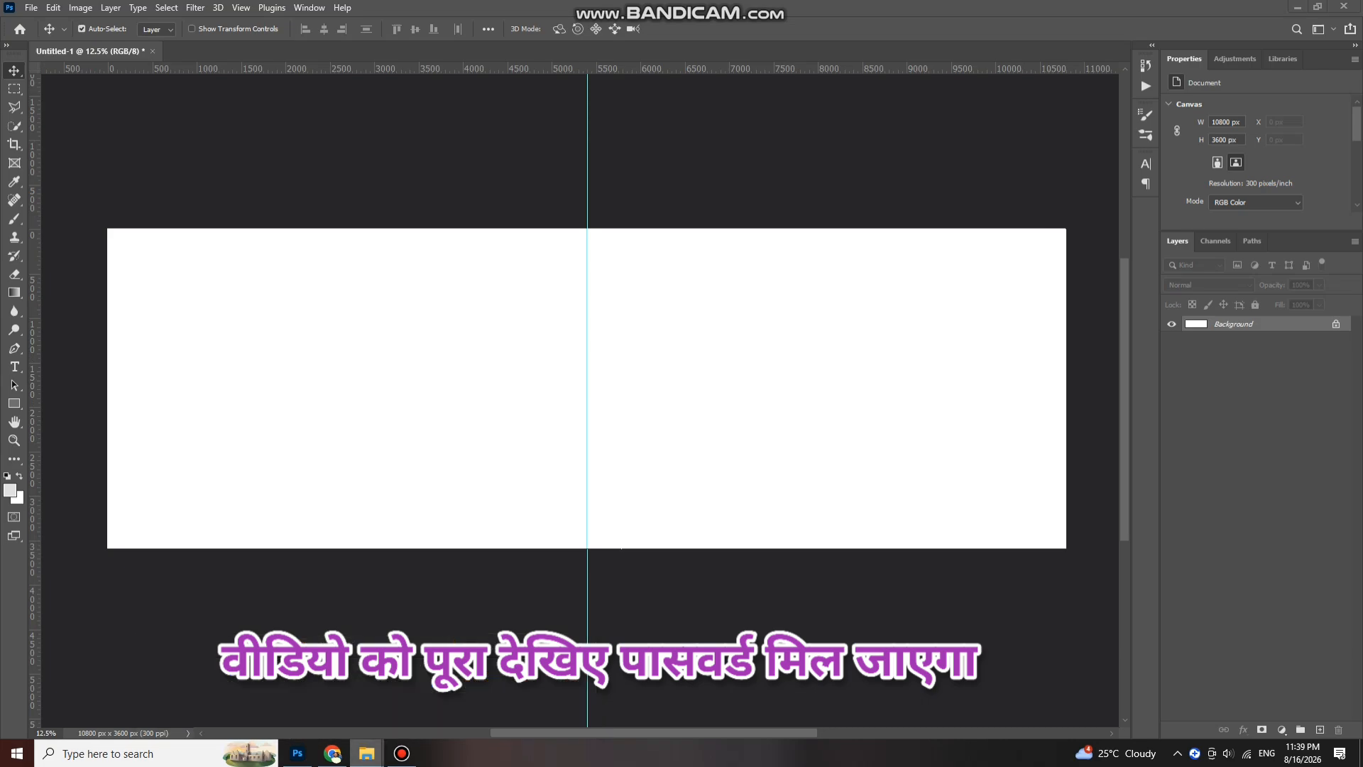
left_click_drag(220, 177, 785, 49)
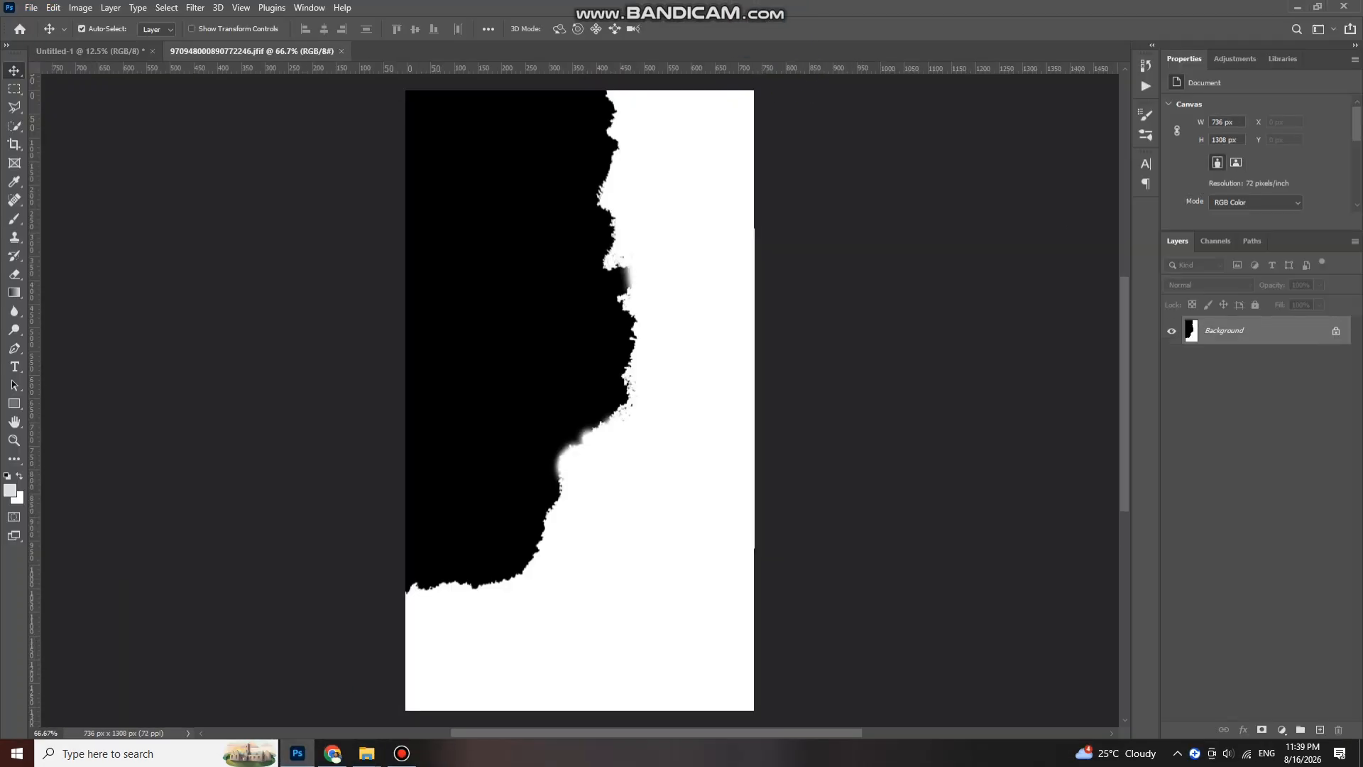
- Unlock the torn-edge image's layer to define it as a brush preset, then close the image without saving
left_click(53, 8)
left_click(53, 7)
left_click(1337, 331)
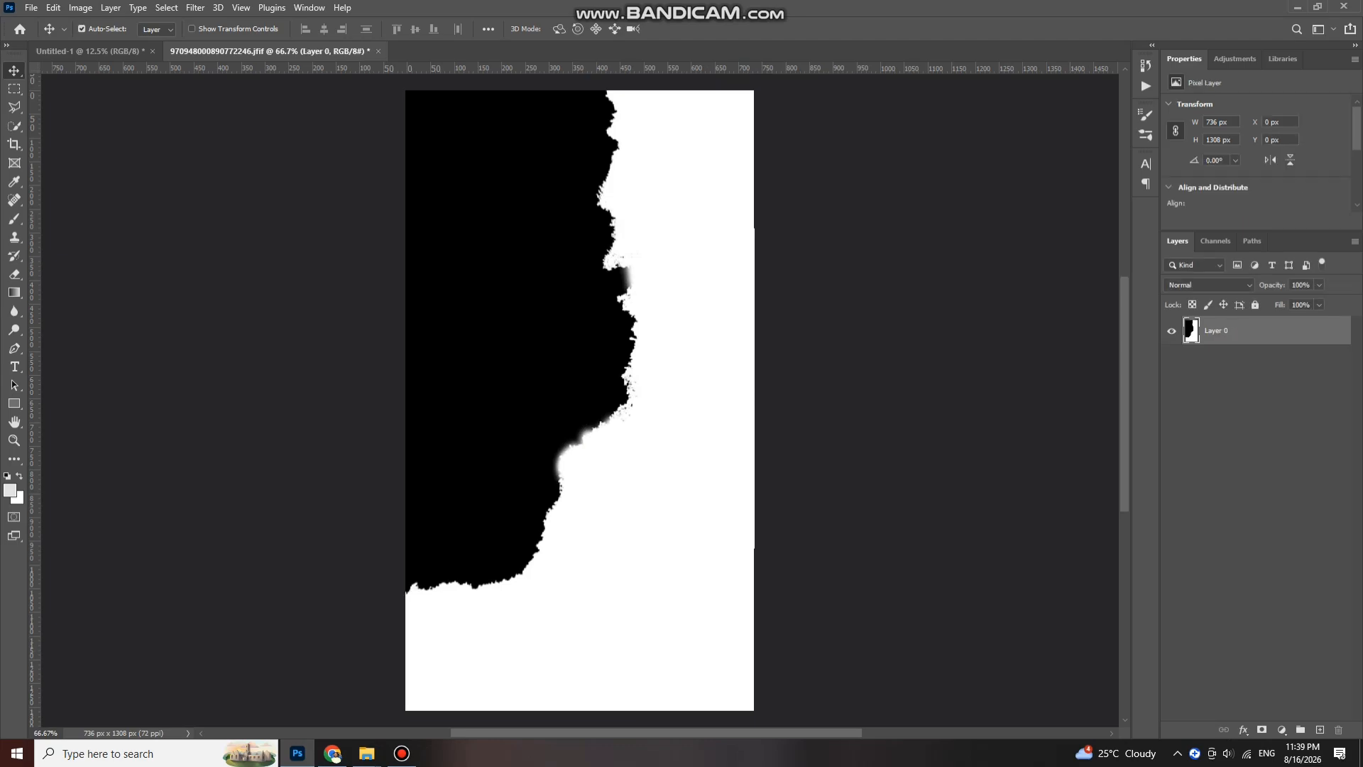
left_click(53, 8)
left_click(96, 393)
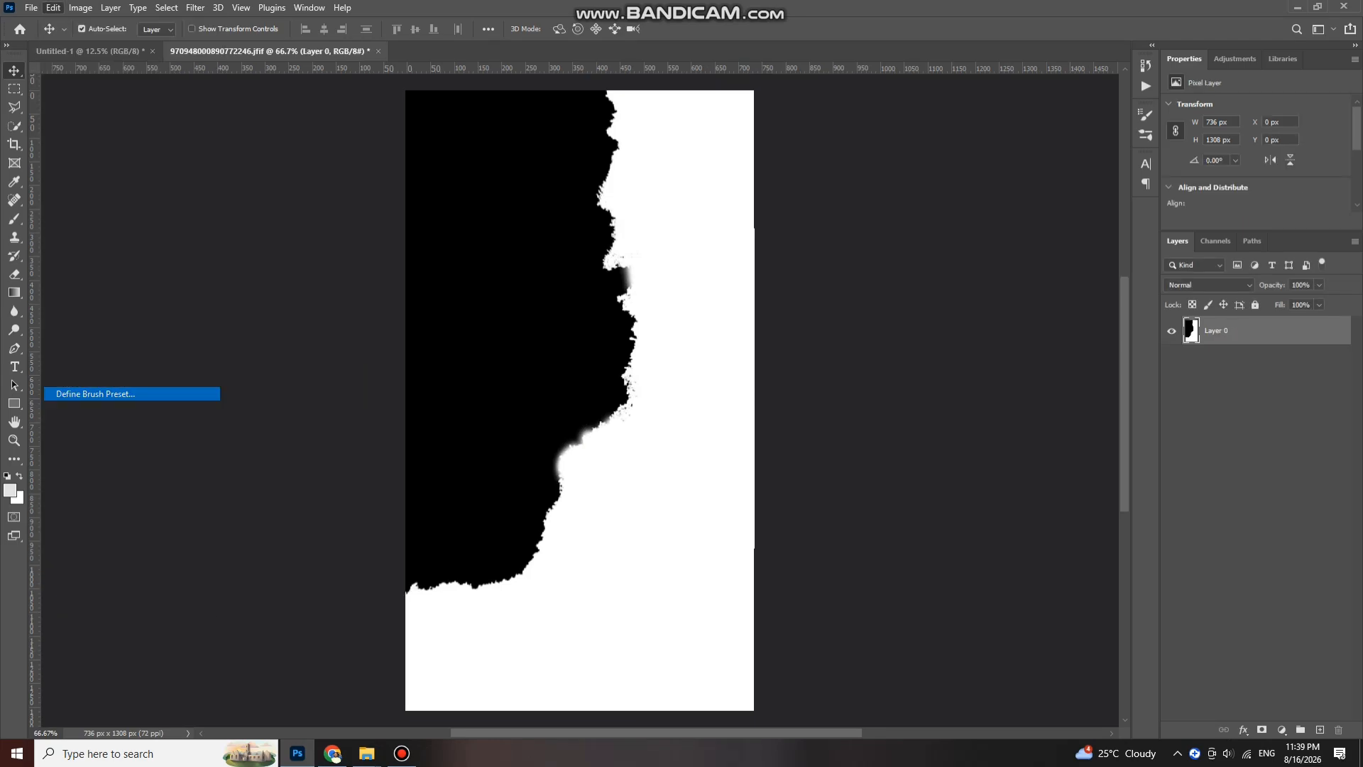
key("Return")
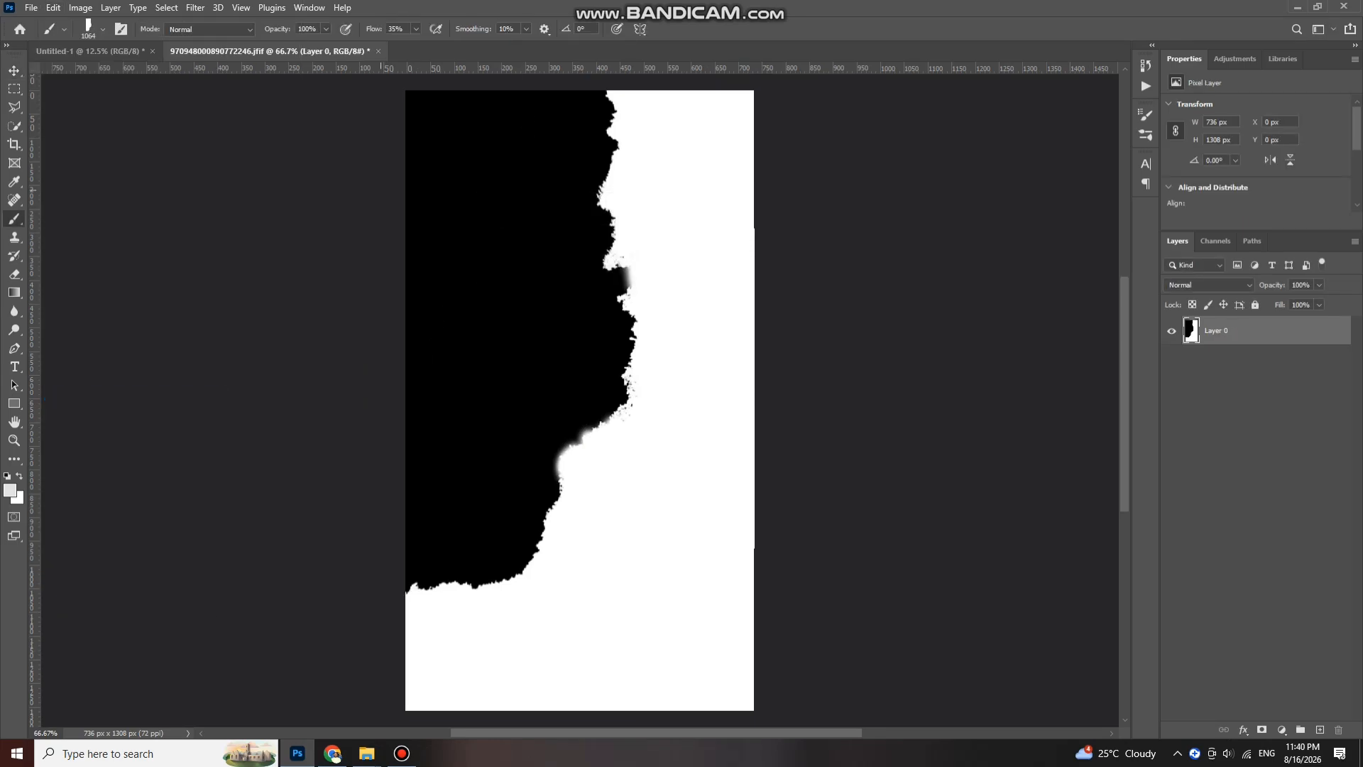
key("ctrl+w")
key("n")
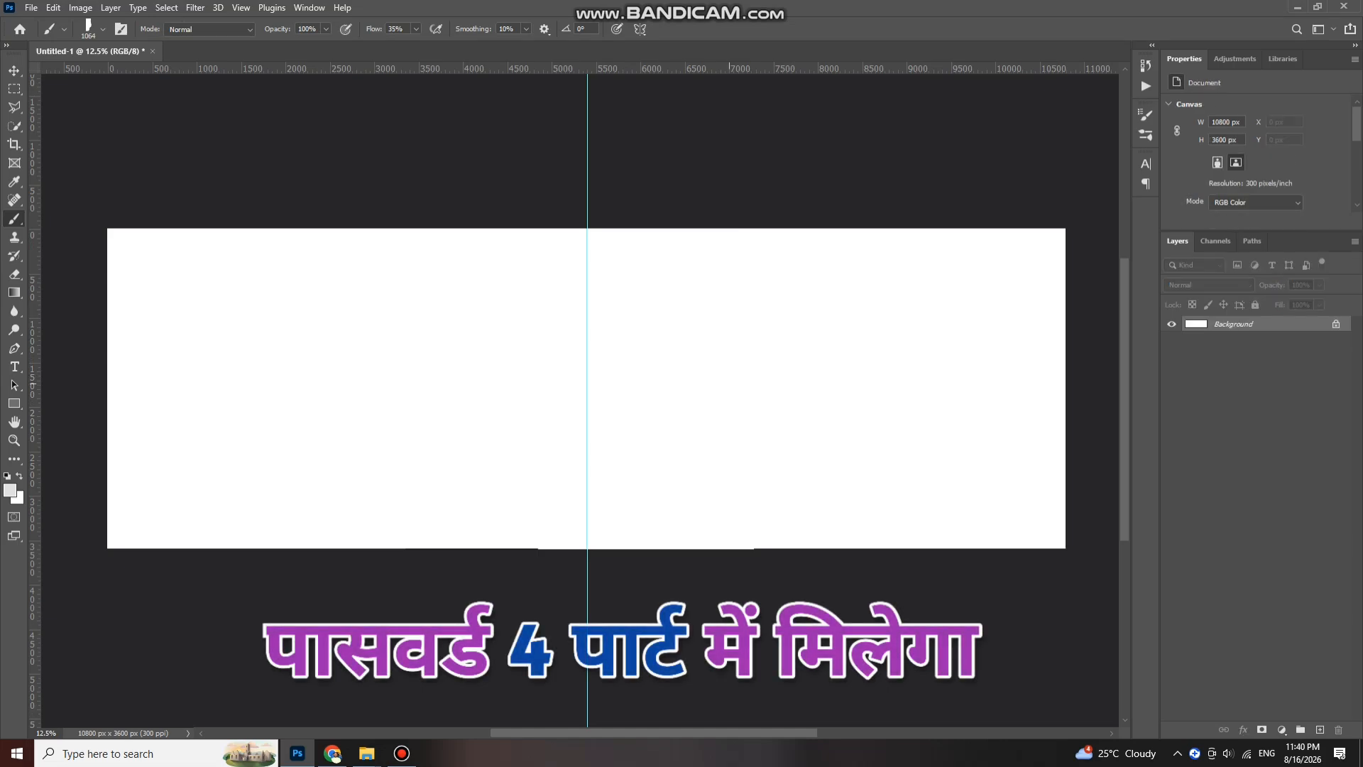
- Enlarge the torn-edge brush to about 3700 px so that it spans the canvas height
key("bracketright")
key("bracketright")
key("bracketright")
key("bracketright")
key("bracketright")
key("bracketright")
key("bracketright")
key("bracketright")
key("bracketright")
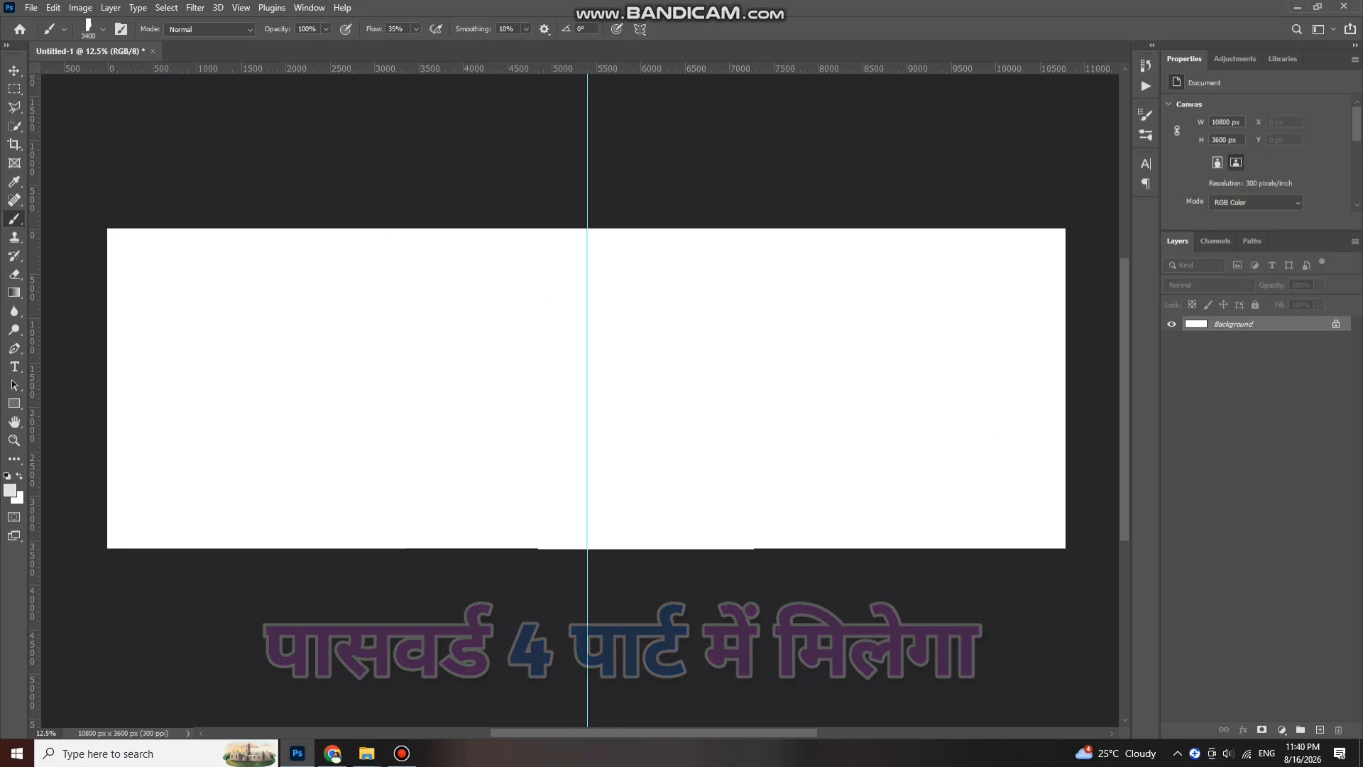
- Add a new layer above the background and set the foreground colour to black (000000)
left_click(1320, 730)
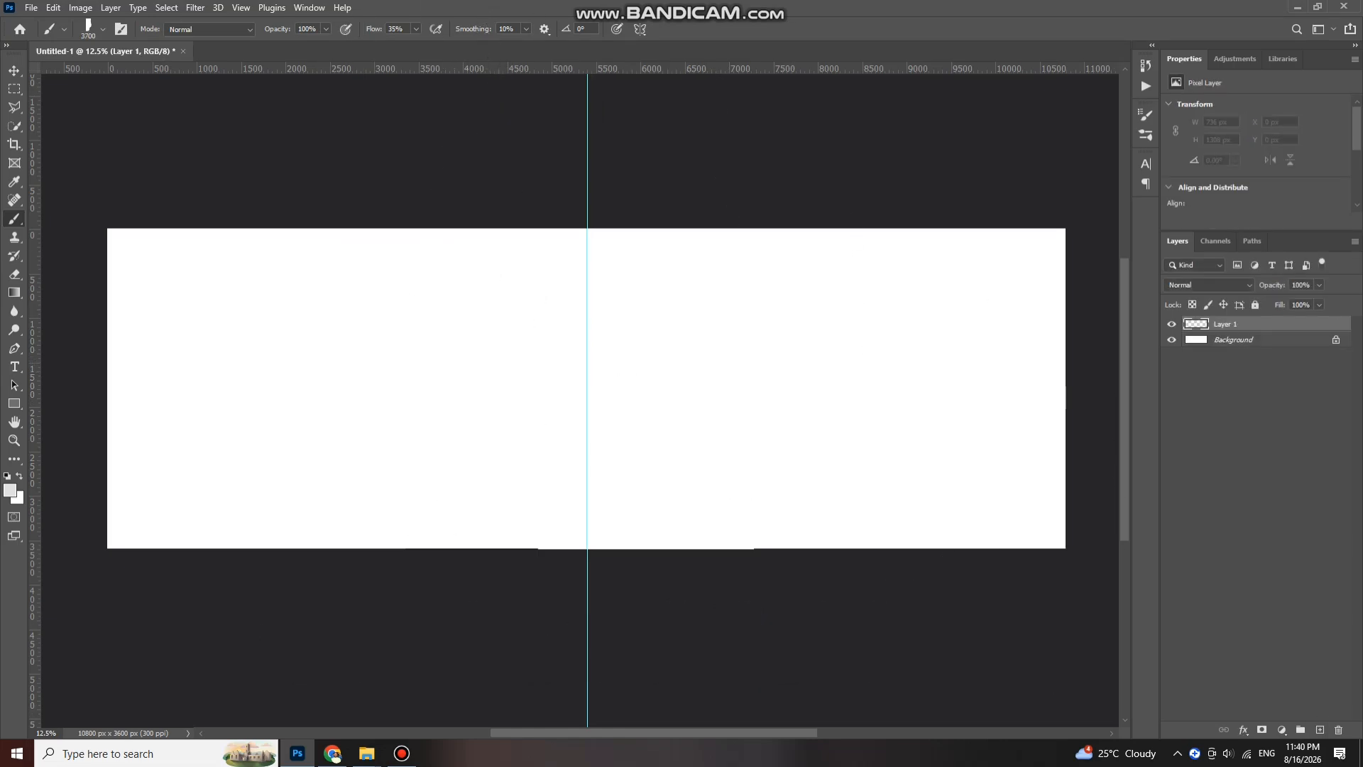
left_click(10, 490)
type("000000")
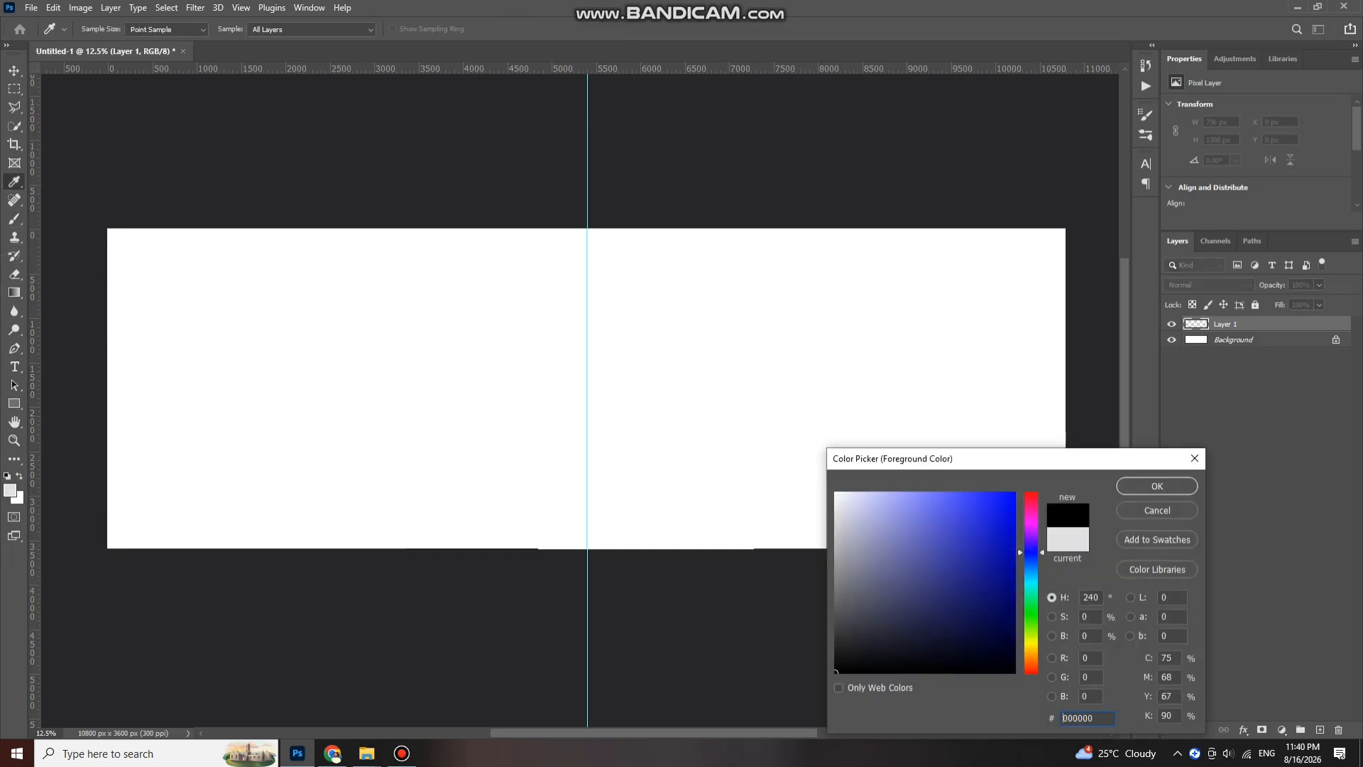
key("Return")
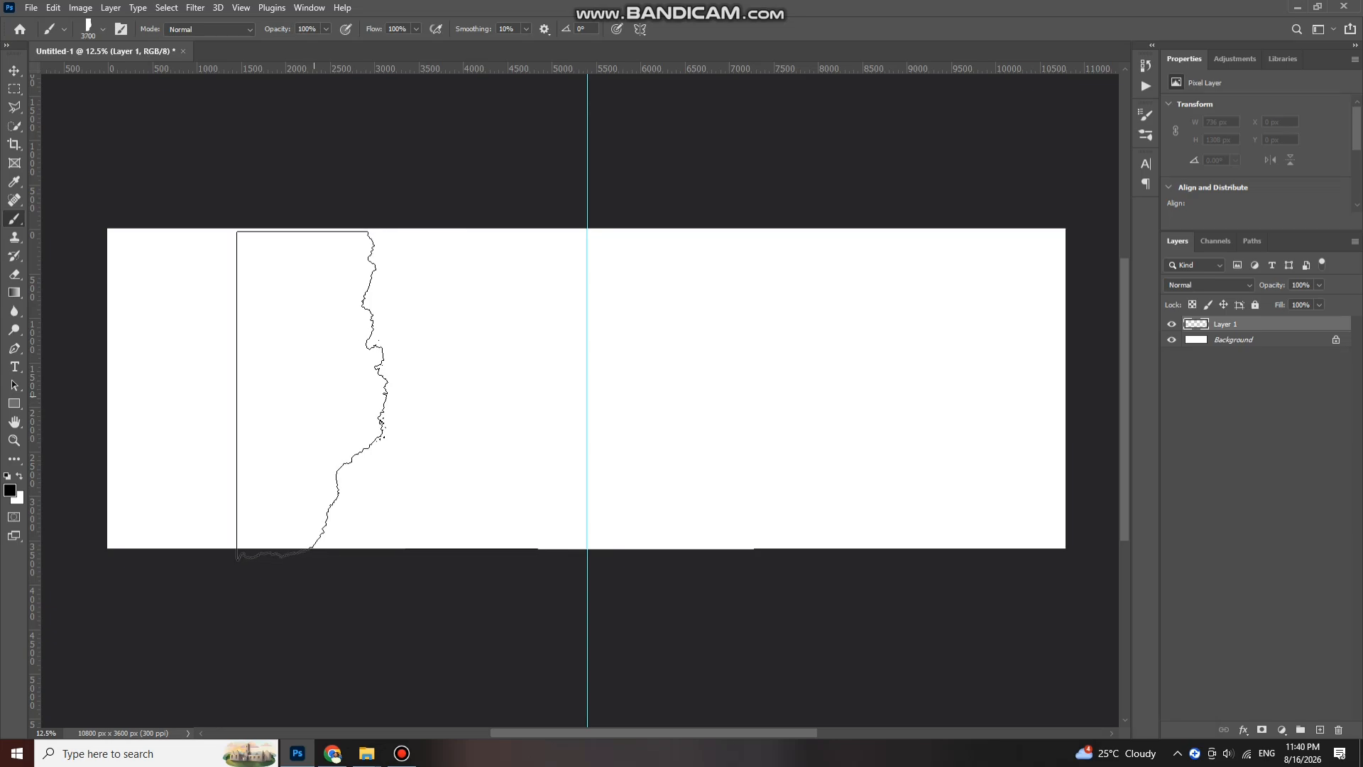
- Stamp the torn-edge brush at 100% flow to fill the canvas's left side with black, about 3154 px wide
key("bracketleft")
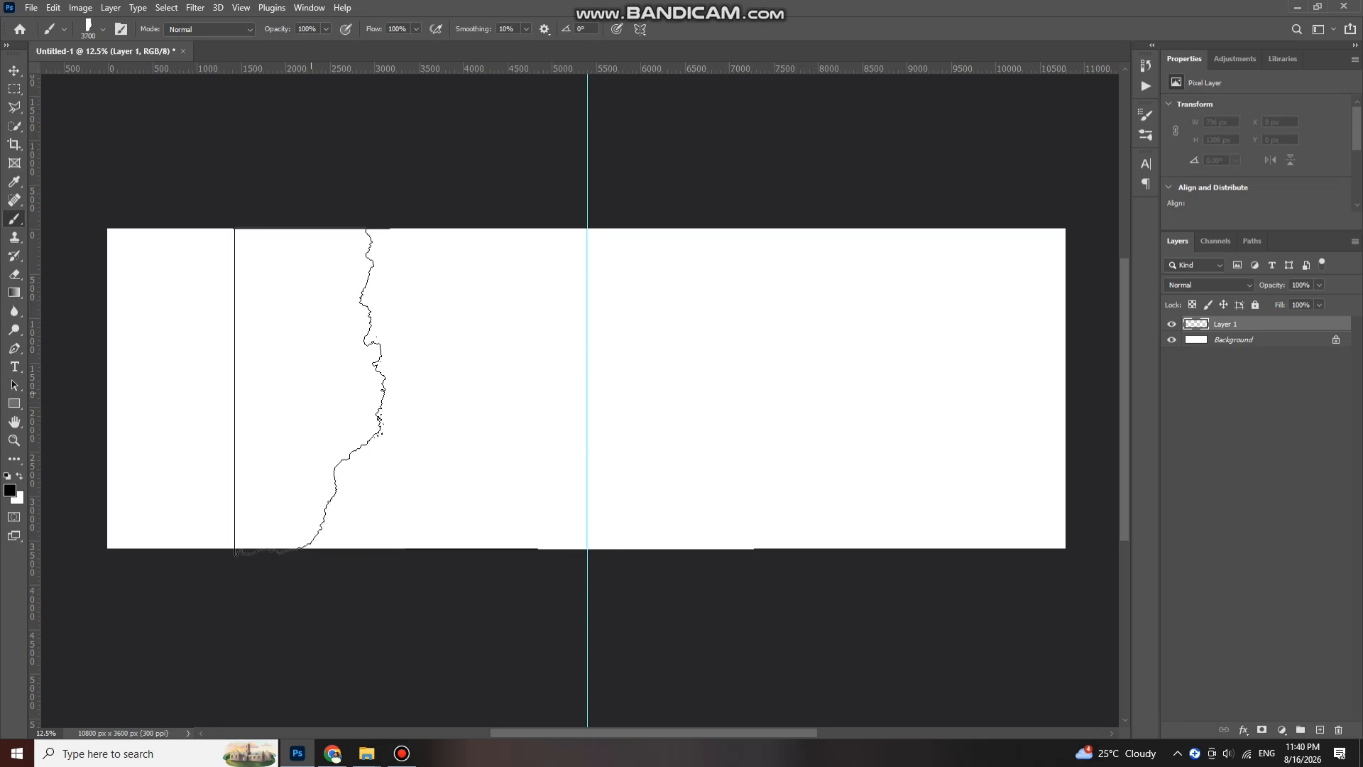
left_click(312, 391)
left_click(230, 384)
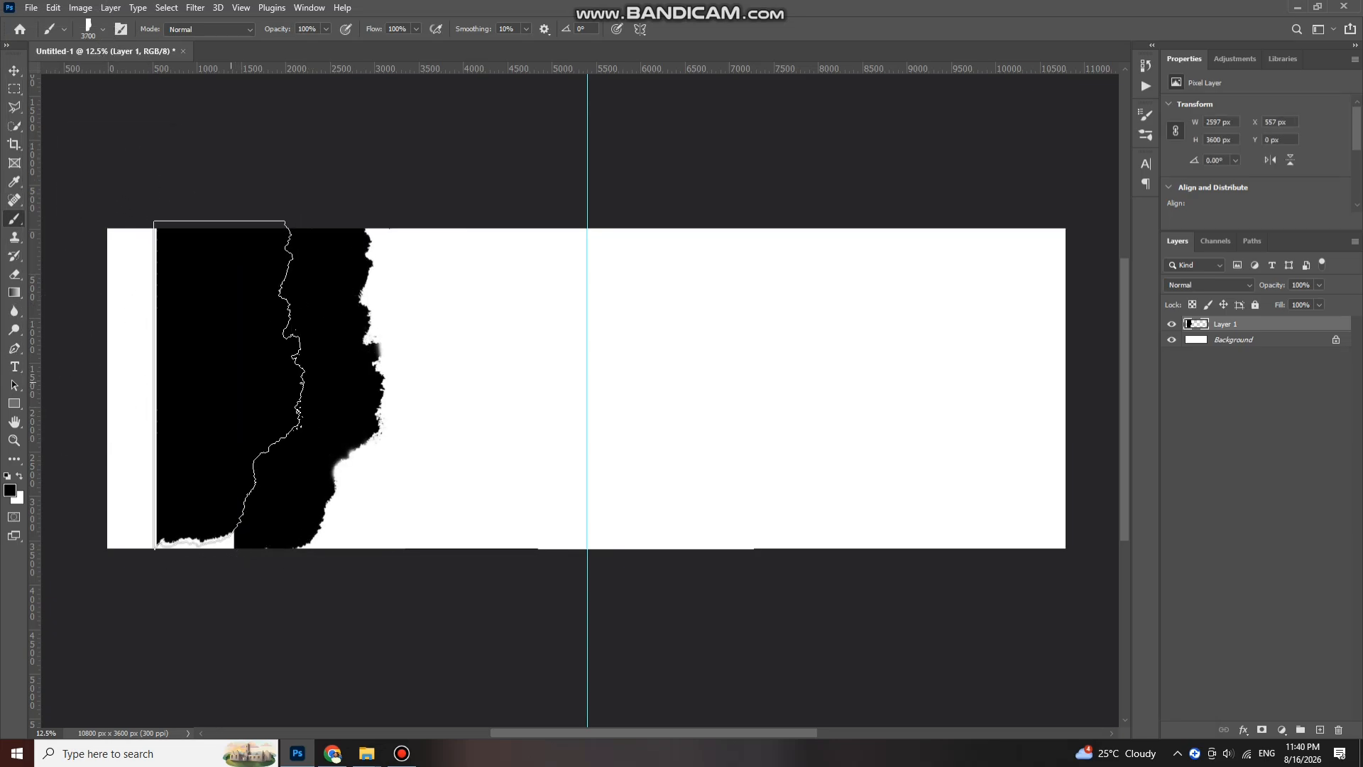
mouse_move(229, 385)
left_mouse_down()
mouse_move(207, 456)
mouse_move(164, 455)
mouse_move(154, 374)
left_mouse_up()
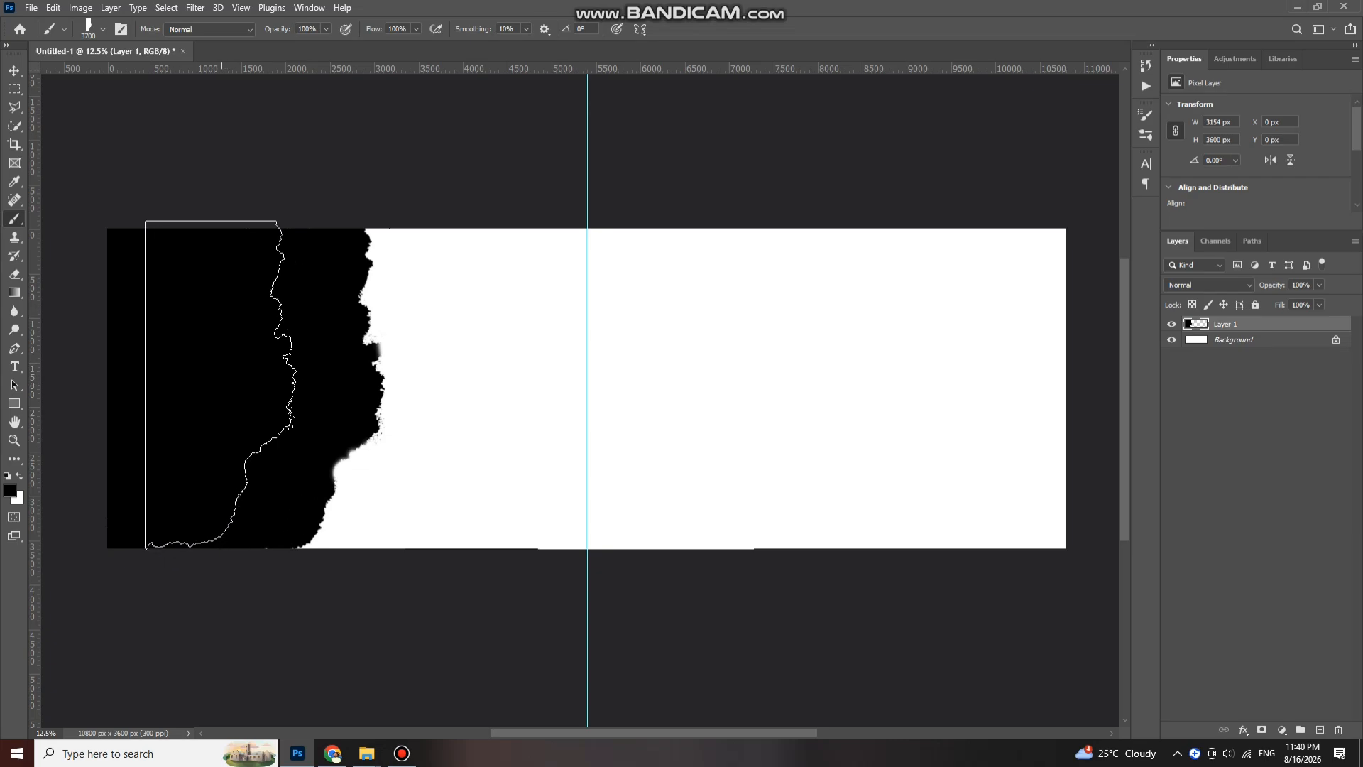
- Nudge the black torn-edge layer left past the canvas edge to about X -126 px
scroll(220, 384, "down", 1)
key("v")
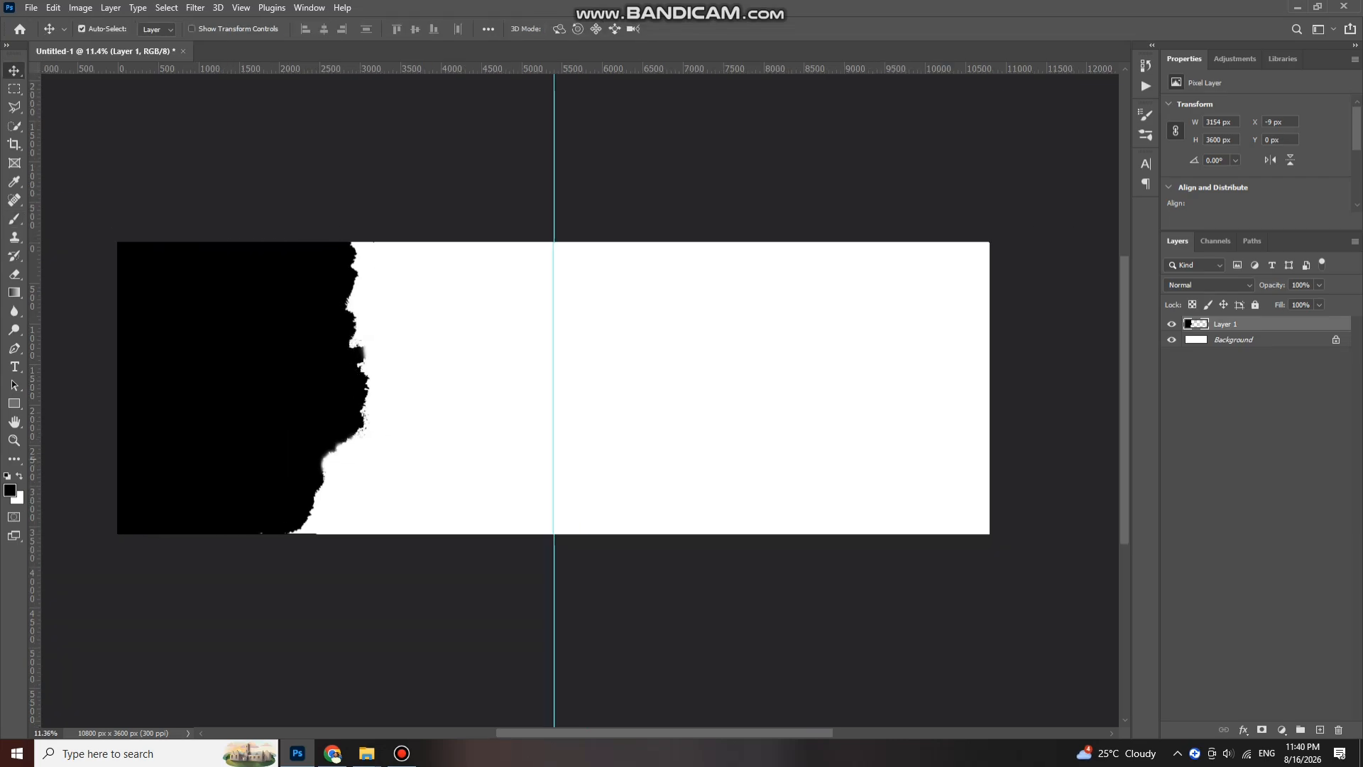
key("Left")
key("Left")
key("Left")
key("Left")
key("Left")
key("Left")
key("Left")
key("Left")
- Stretch the torn-edge layer downward below the canvas to a height of about 3803 px
key("ctrl+t")
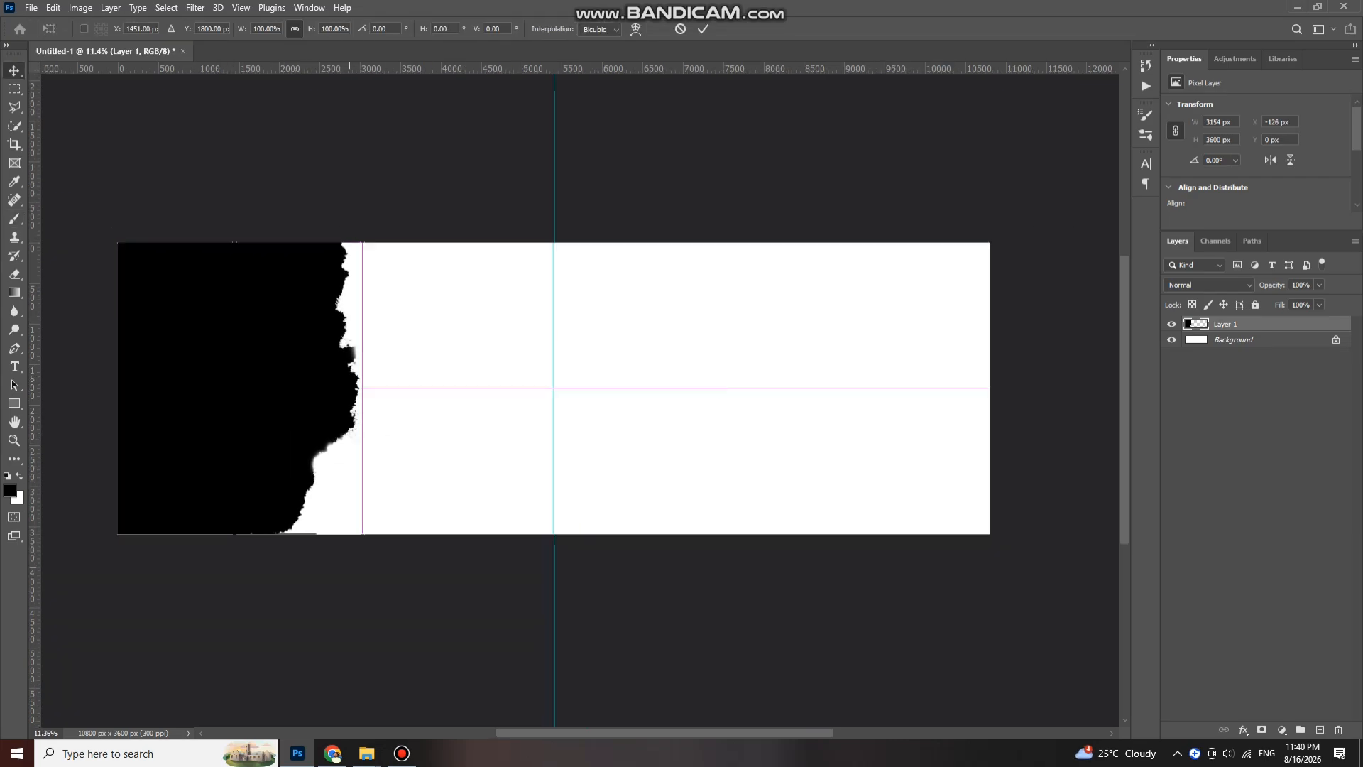
scroll(262, 154, "down", 1)
left_click_drag(237, 499, 238, 514)
key("Return")
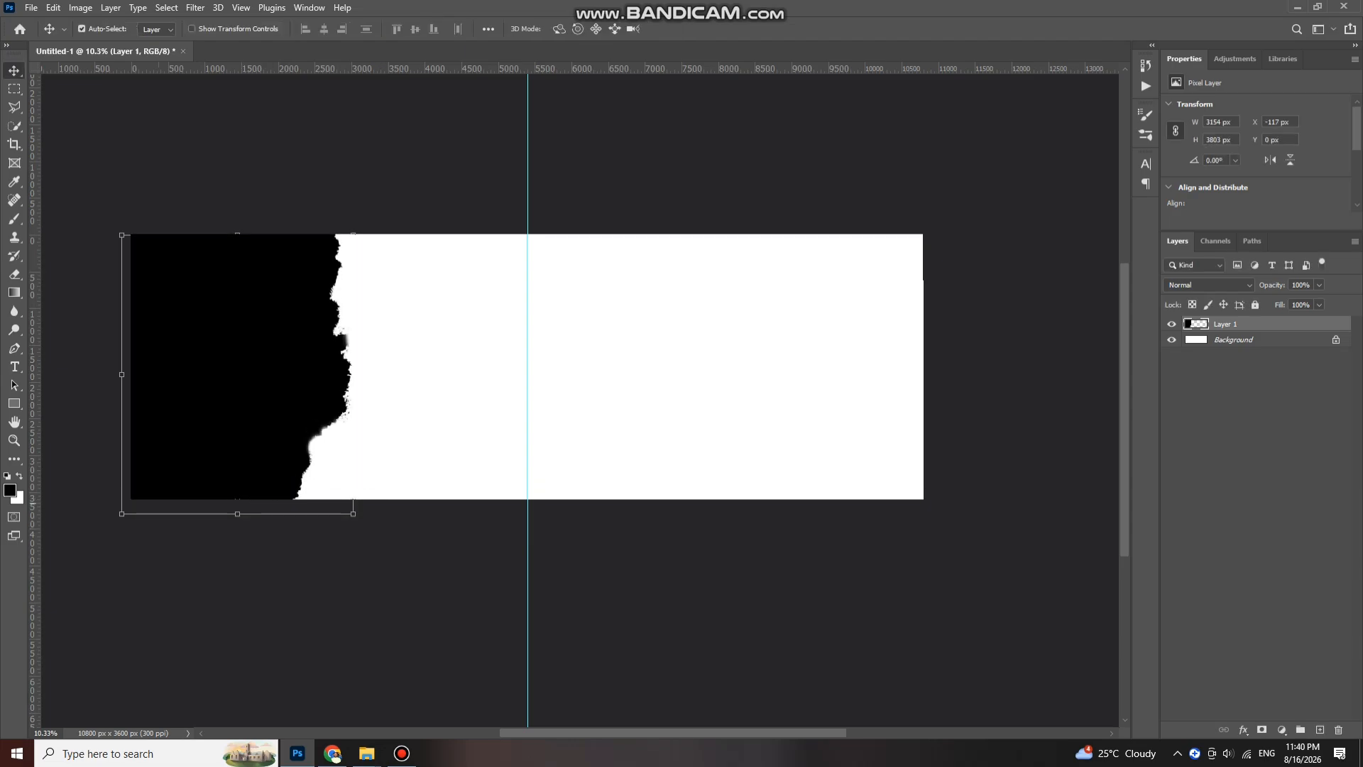
- Nudge the torn-edge layer further left and slightly up to X -425 px, Y -9 px
scroll(252, 261, "up", 1)
scroll(426, 319, "left", 3)
scroll(511, 346, "up", 3)
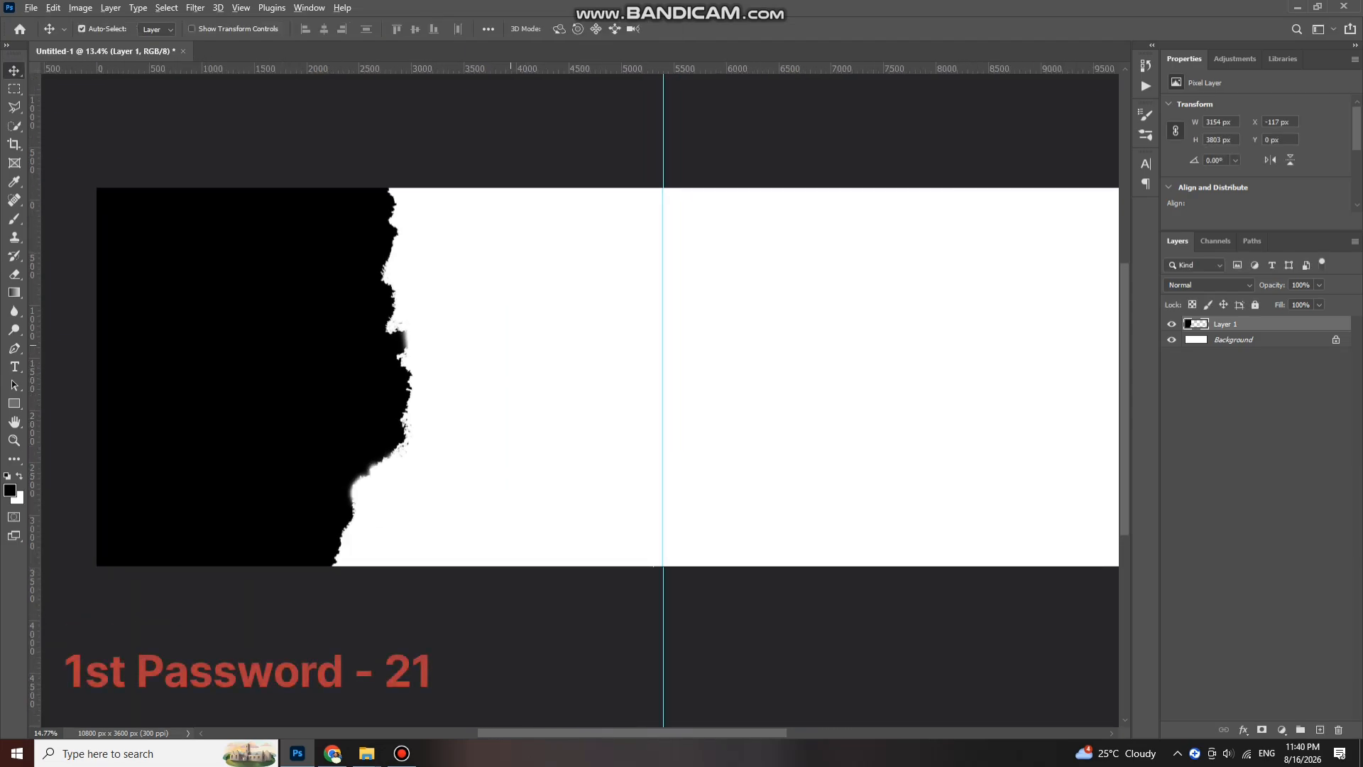
scroll(510, 346, "up", 1)
key("Left")
key("Left")
key("Left")
key("Left")
key("Left")
key("Left")
key("Left")
key("Left")
key("Left")
key("Left")
key("Left")
key("Left")
key("Left")
key("Left")
key("Left")
key("Left")
key("Left")
key("Left")
key("Left")
key("Left")
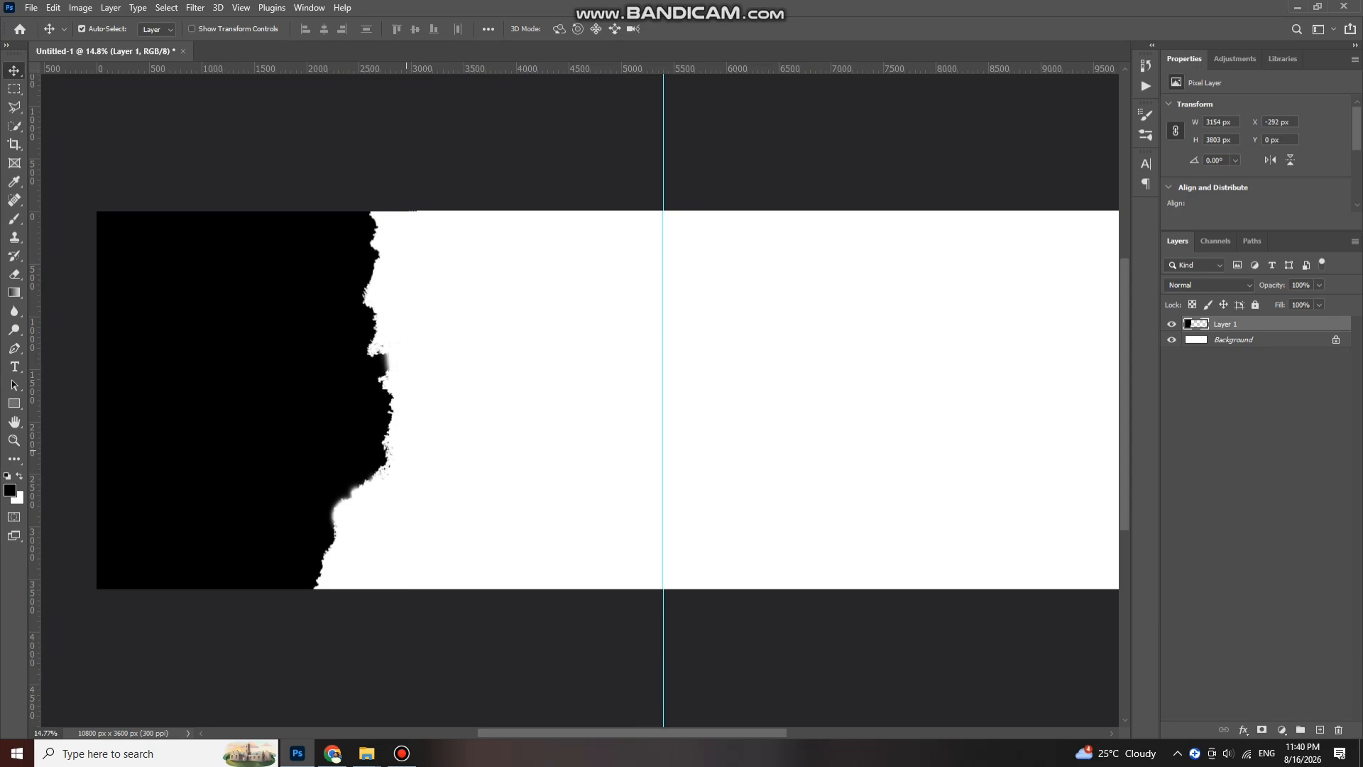
key("Left")
key("Left")
key("Left")
key("Left")
key("Left")
key("Left")
key("Left")
key("Left")
key("Left")
key("Left")
key("Left")
key("Left")
key("Left")
key("Left")
key("Left")
key("Left")
key("Left")
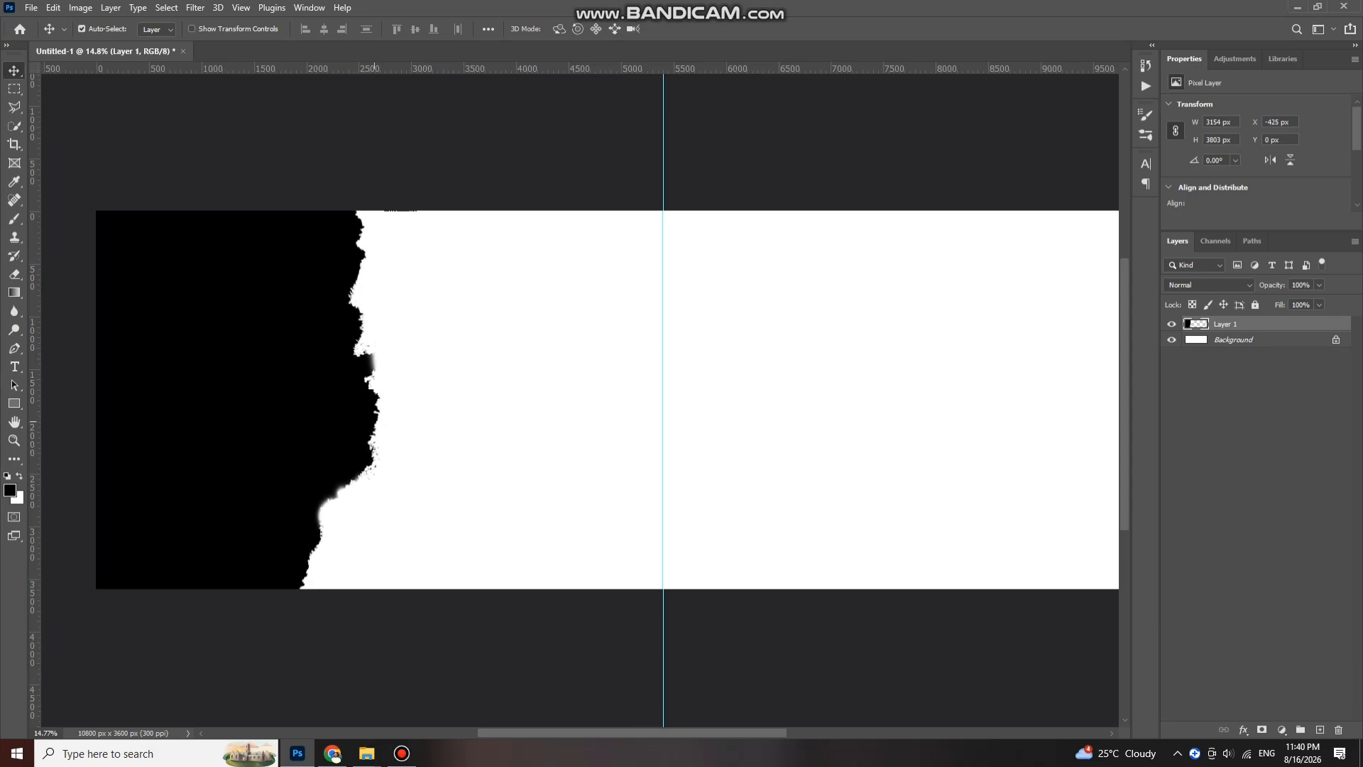
key("Down")
key("Down")
key("Up")
key("Up")
key("Up")
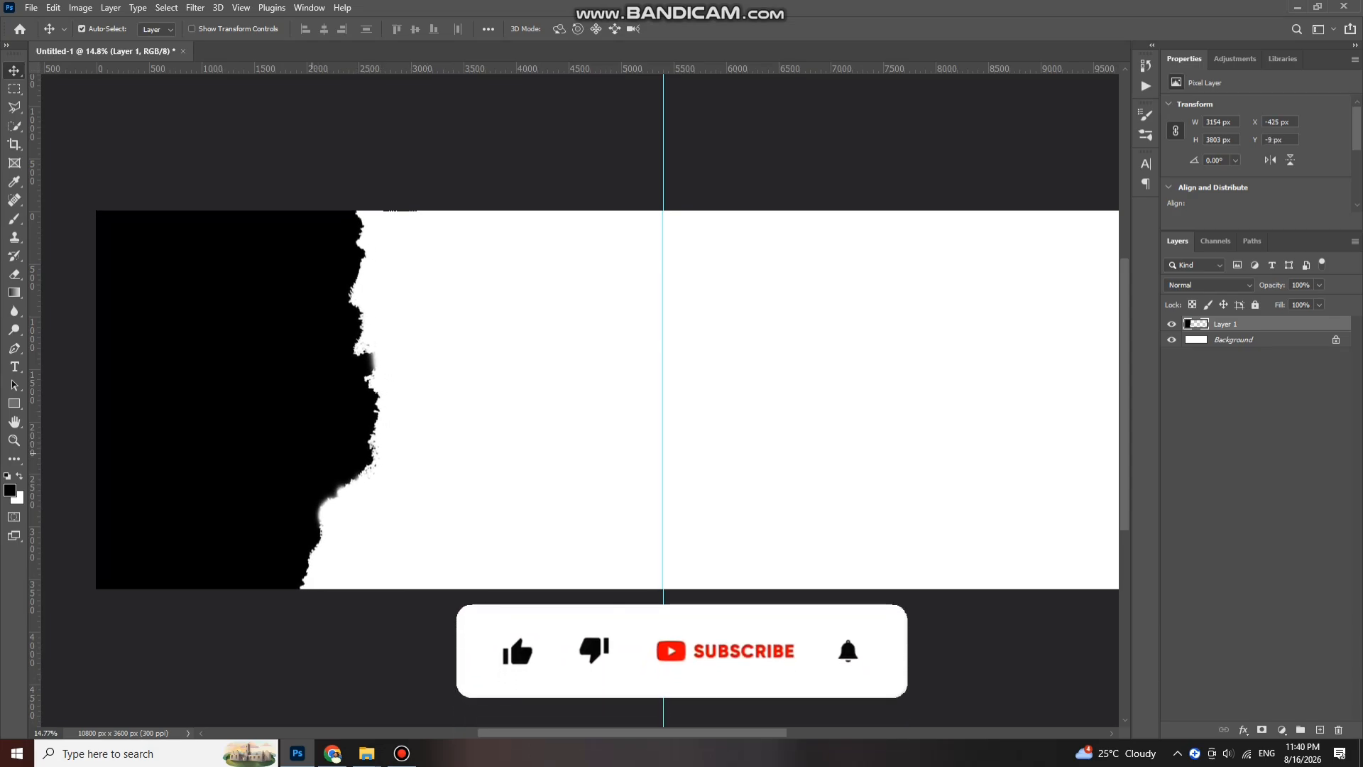
- Draw a black rectangle of about 1299 × 1653 px between the torn edge and the centre guide
scroll(480, 423, "down", 1)
scroll(480, 424, "up", 2)
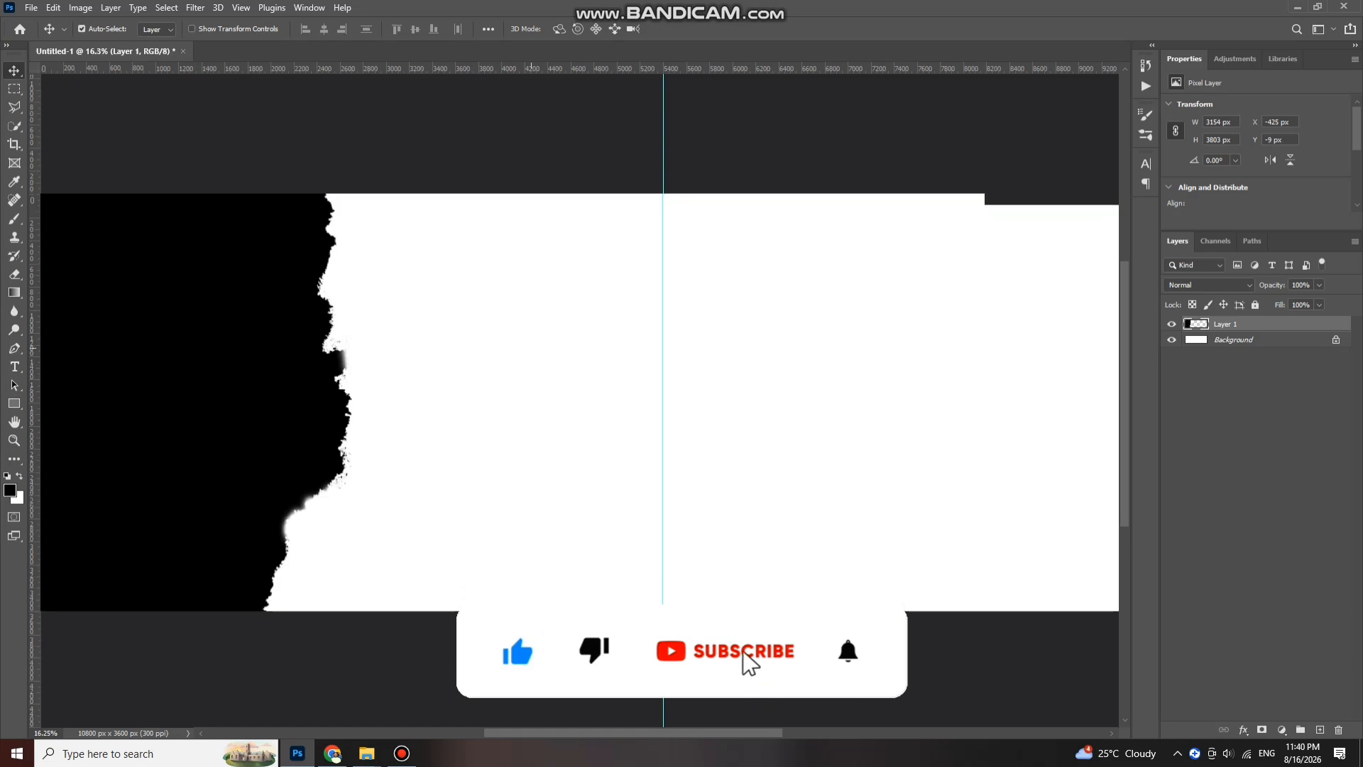
scroll(415, 391, "up", 1)
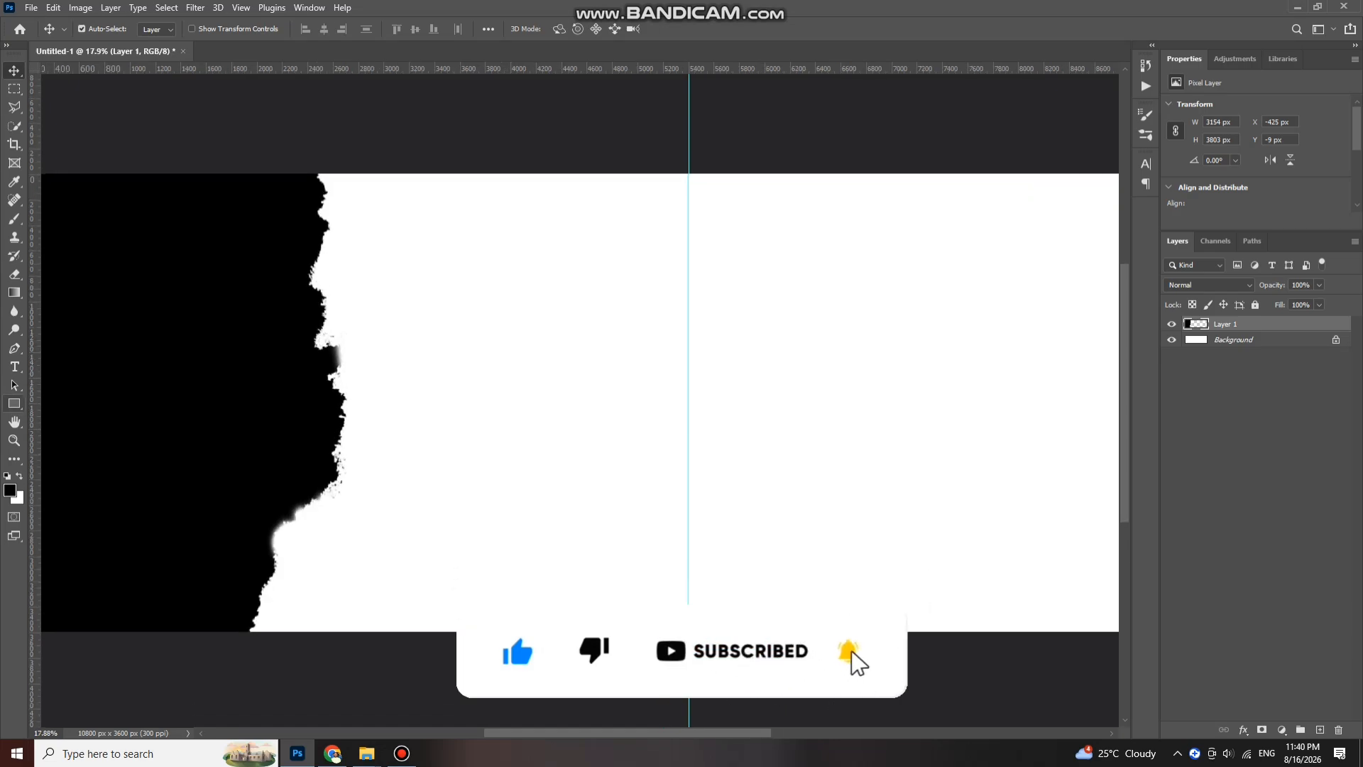
key("u")
left_click_drag(458, 282, 624, 493)
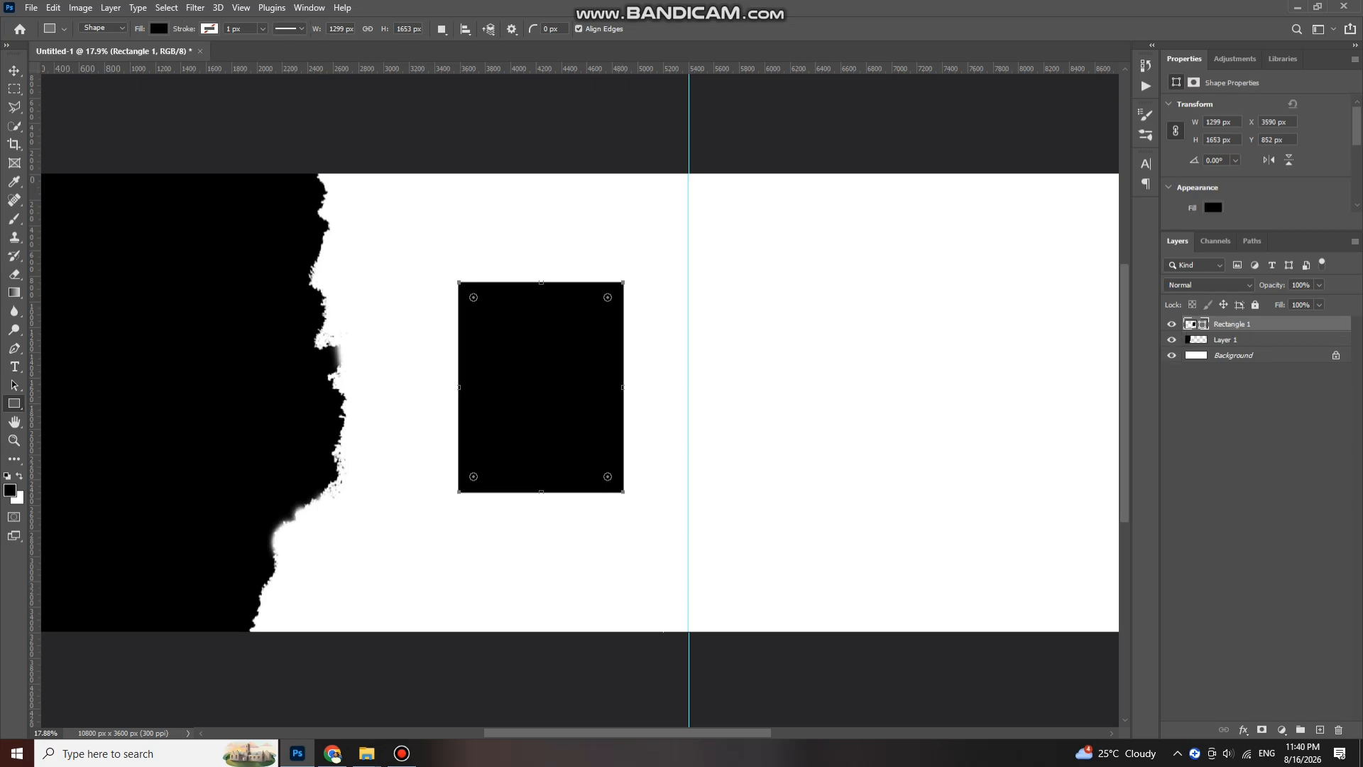
- Centre the black rectangle vertically on the canvas at about X 3429 px and stretch its height to about 1821 px
key("v")
mouse_move(569, 342)
left_mouse_down()
mouse_move(561, 367)
mouse_move(548, 359)
mouse_move(559, 364)
left_mouse_up()
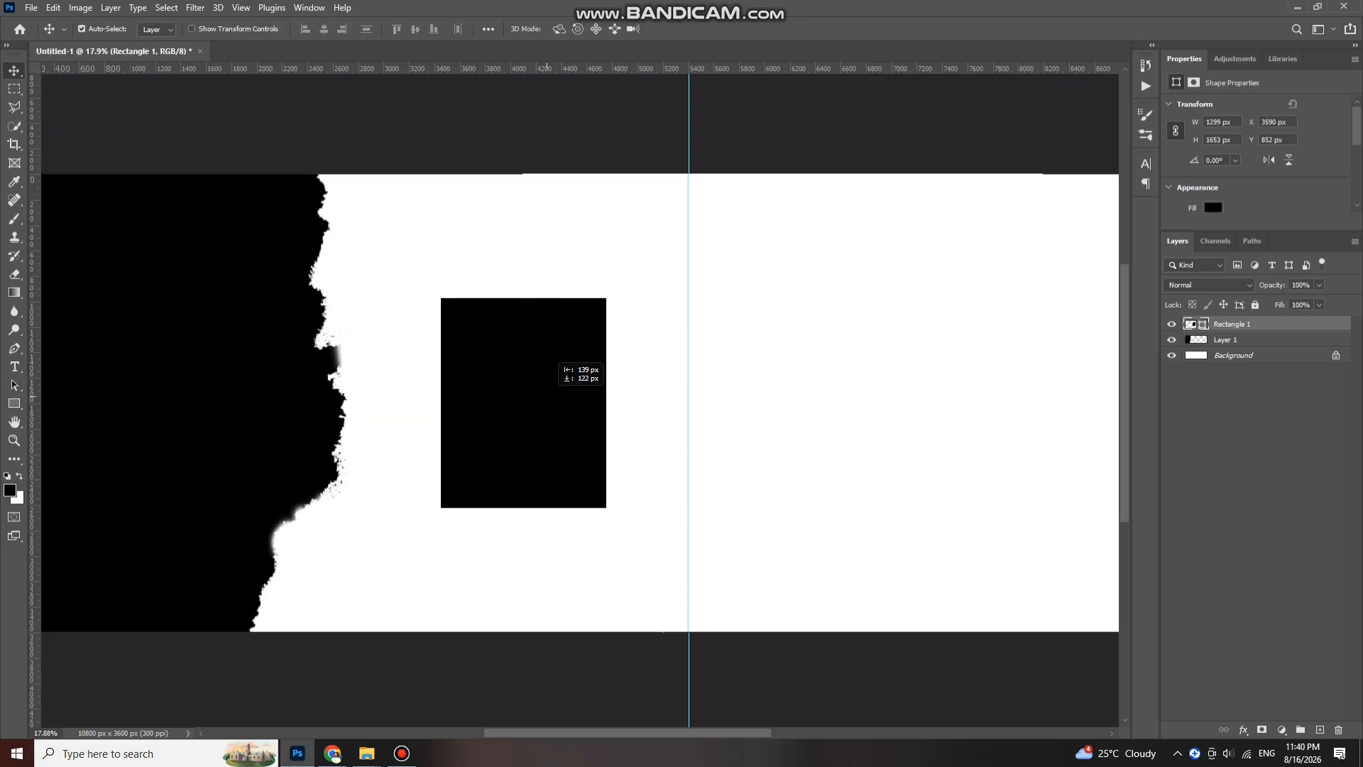
key("ctrl+t")
left_click_drag(524, 509, 527, 529)
left_click_drag(541, 478, 538, 467)
key("Return")
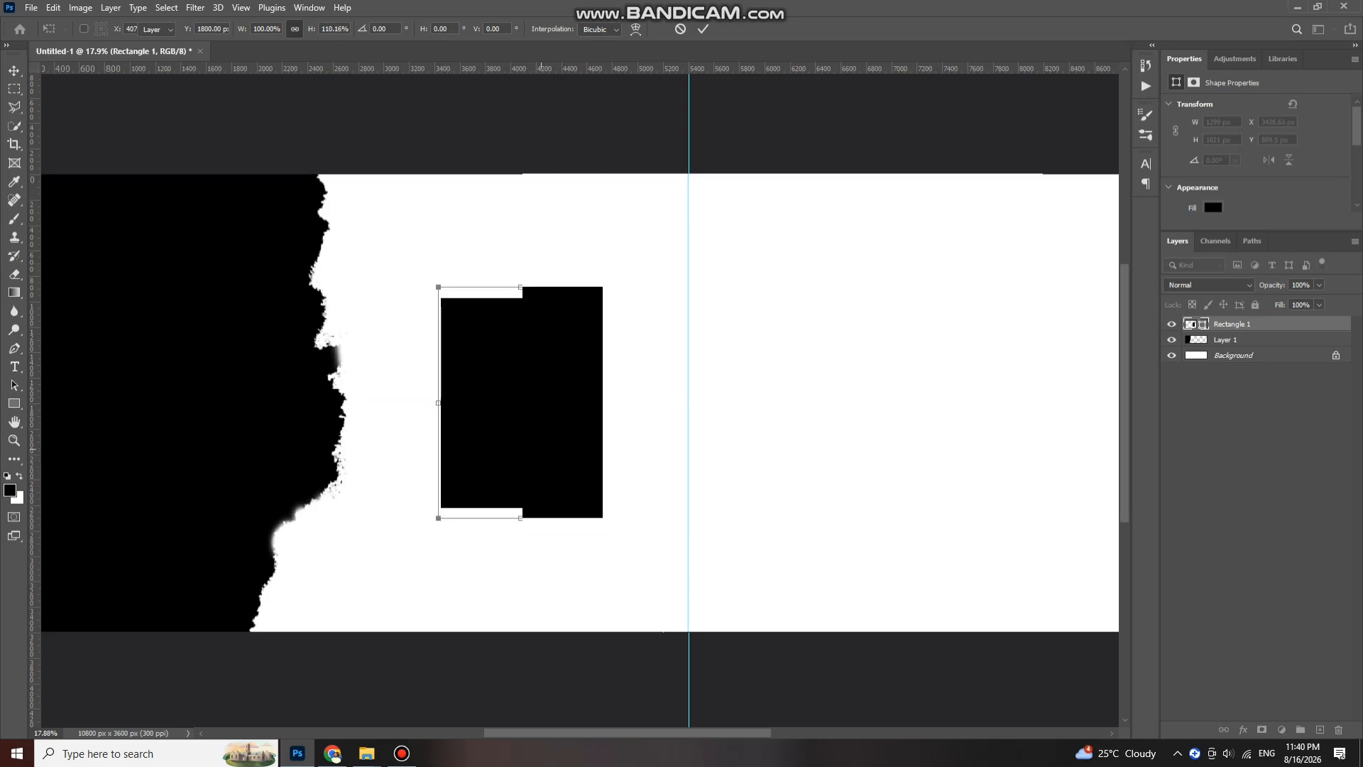
- Draw a thin vertical rectangle of about 12 × 2356 px between the black rectangle and the centre guide
scroll(549, 314, "up", 1)
scroll(602, 328, "up", 2)
key("u")
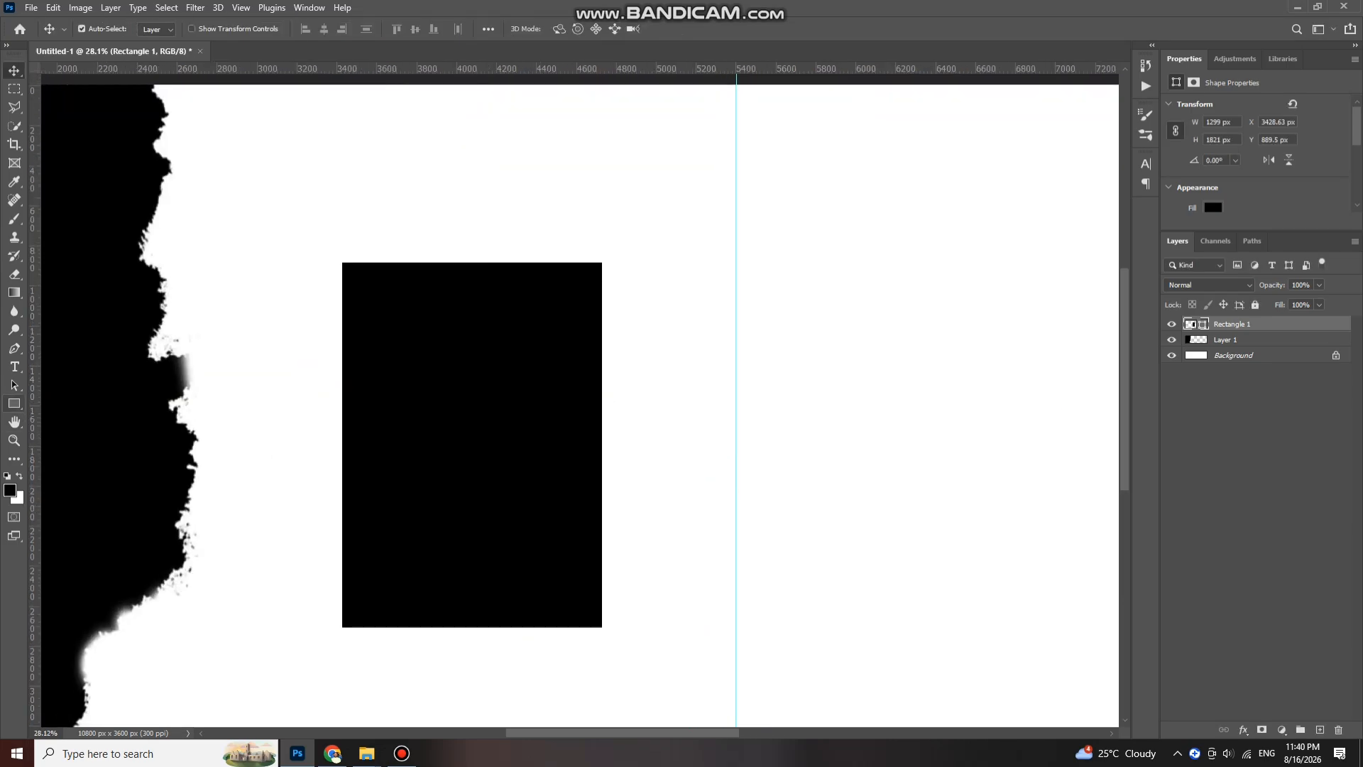
left_click_drag(628, 407, 632, 685)
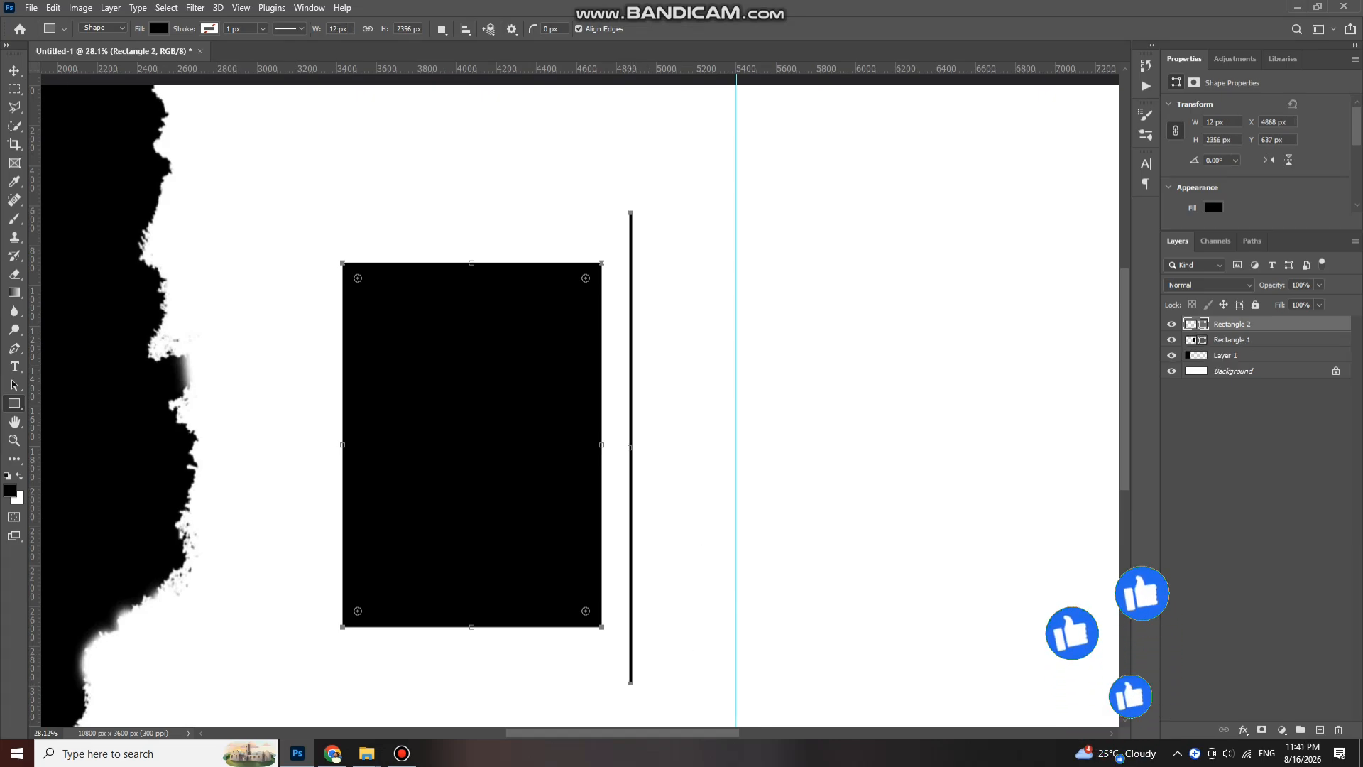
- Set the thin vertical rectangle's fill to dark red, about 7c0000
left_click(158, 30)
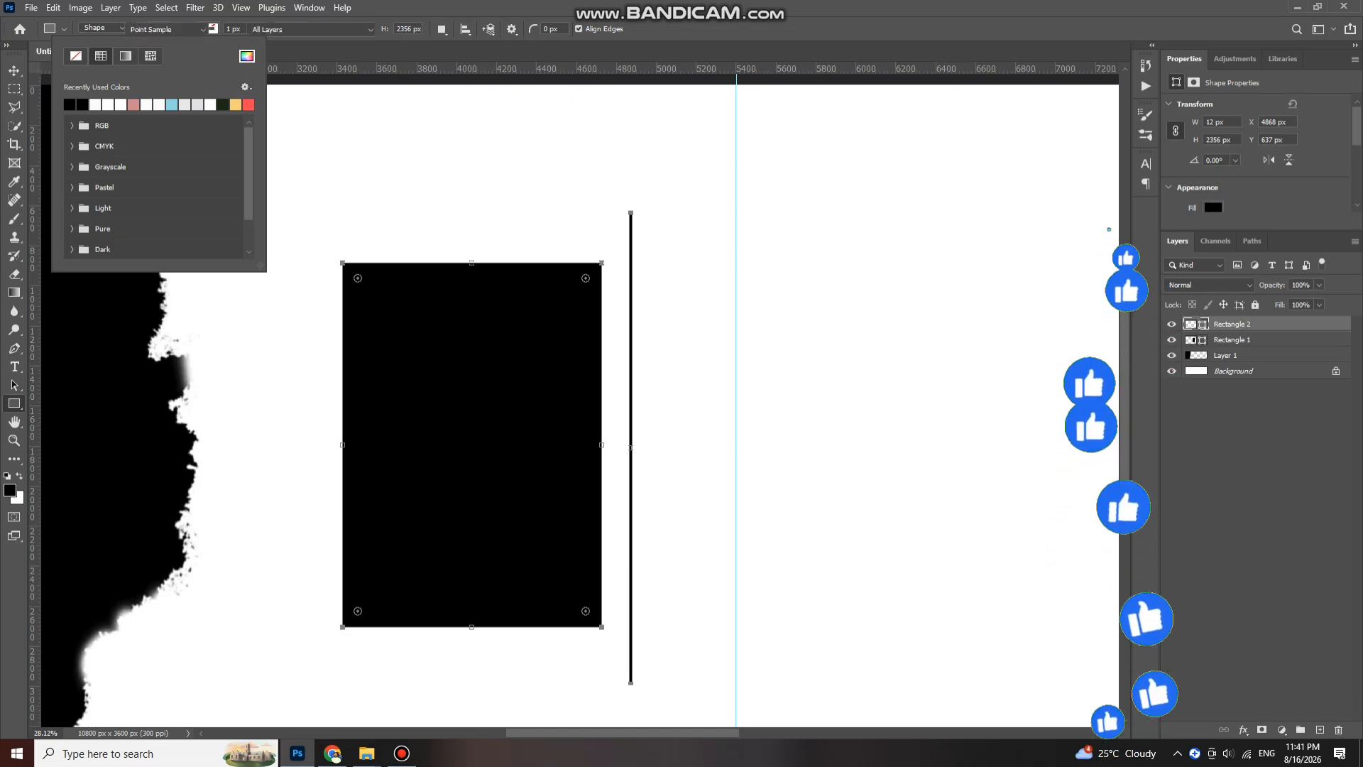
left_click(247, 56)
left_click_drag(1012, 559, 1014, 578)
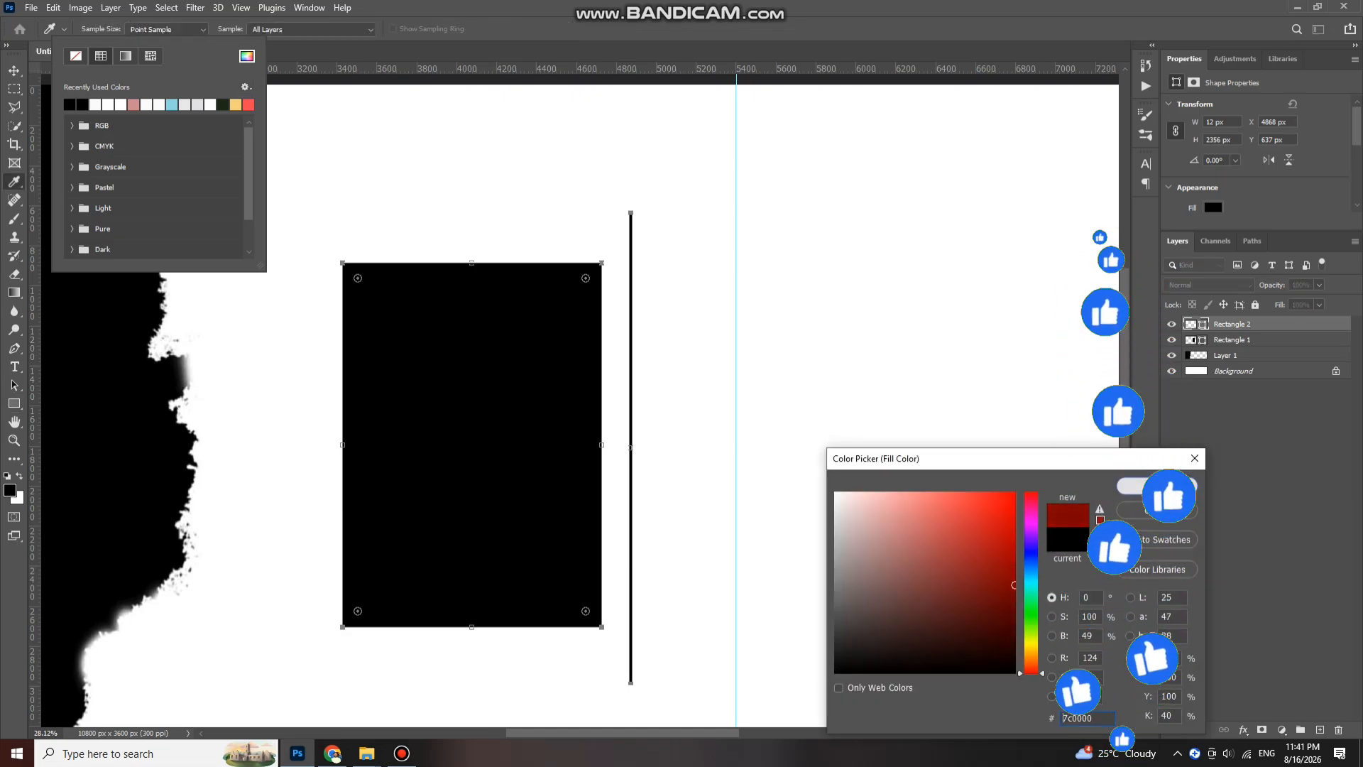
left_click(1157, 486)
- Duplicate the dark red vertical line and move the copy to the black rectangle's left side, centred at about X 3337 px
key("v")
scroll(533, 241, "down", 1)
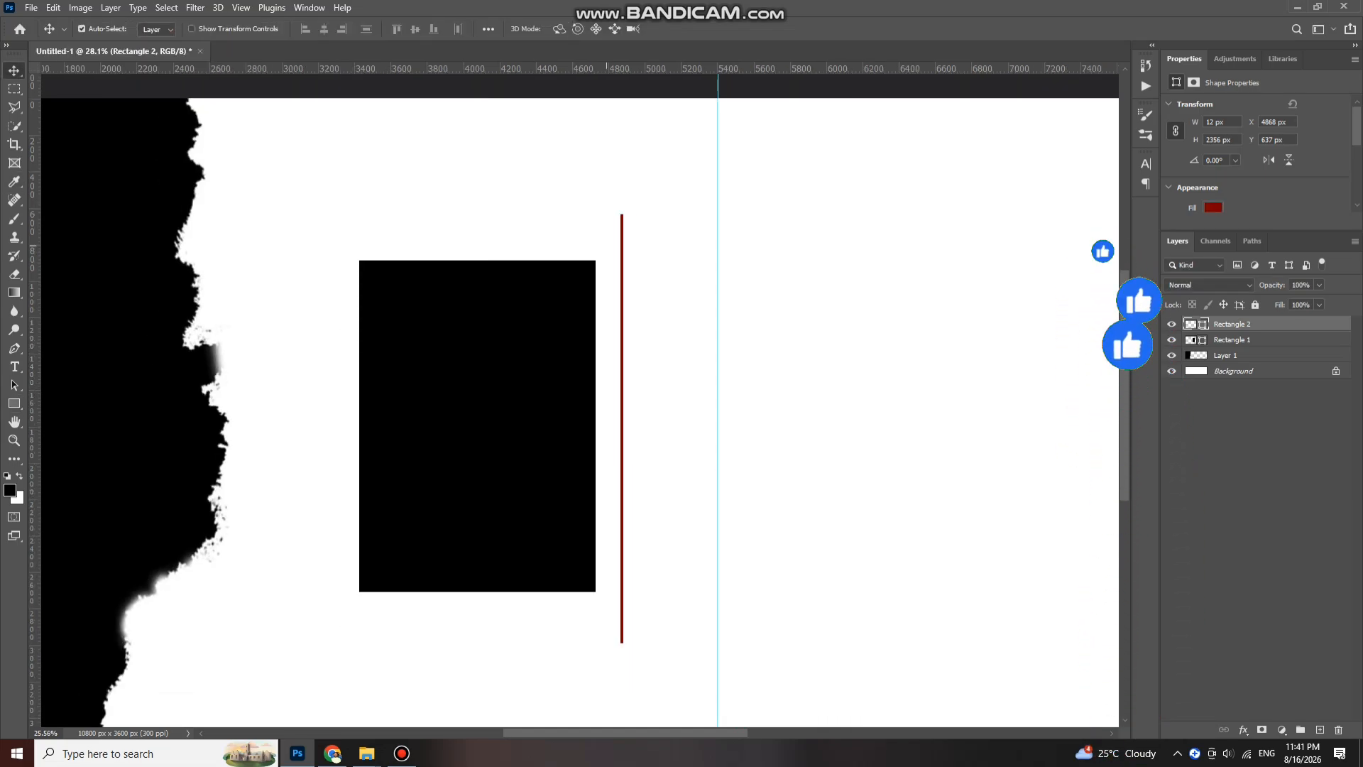
scroll(622, 339, "down", 3)
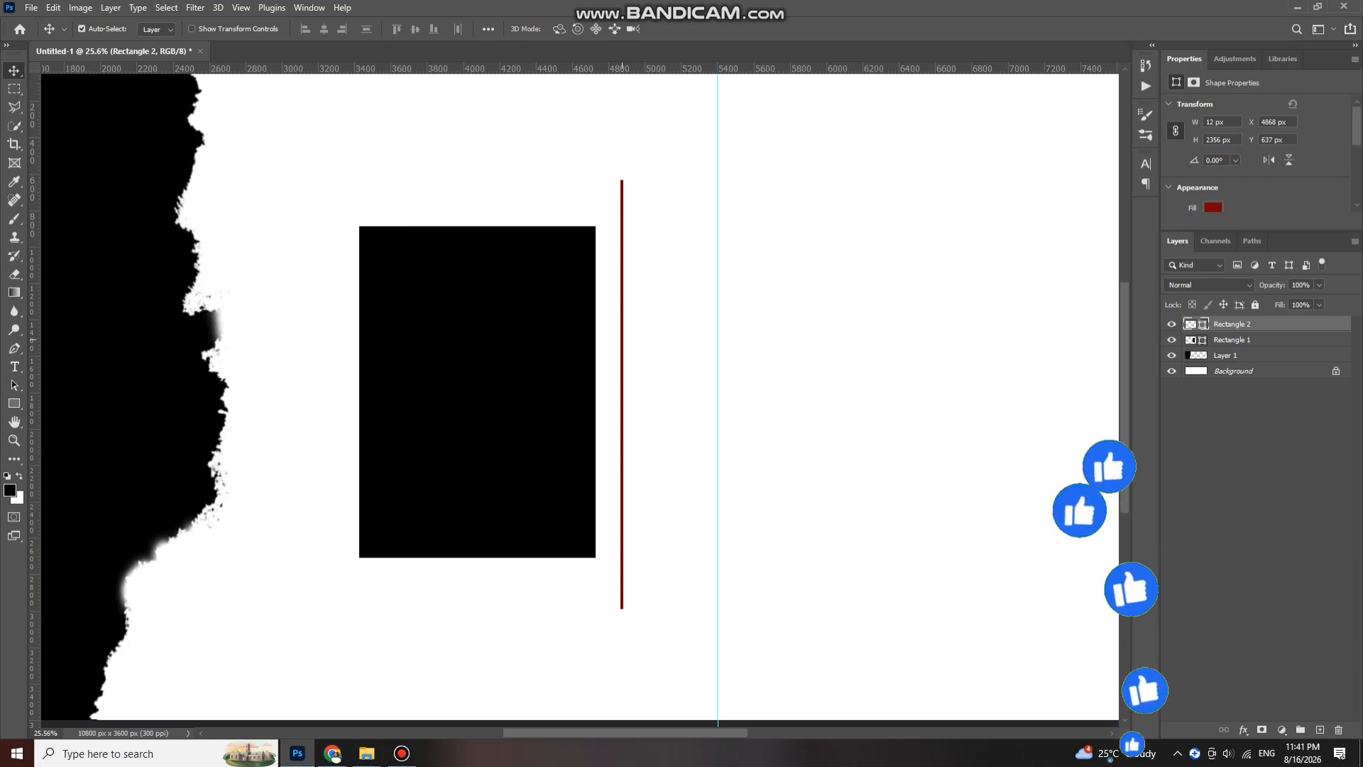
key("ctrl+j")
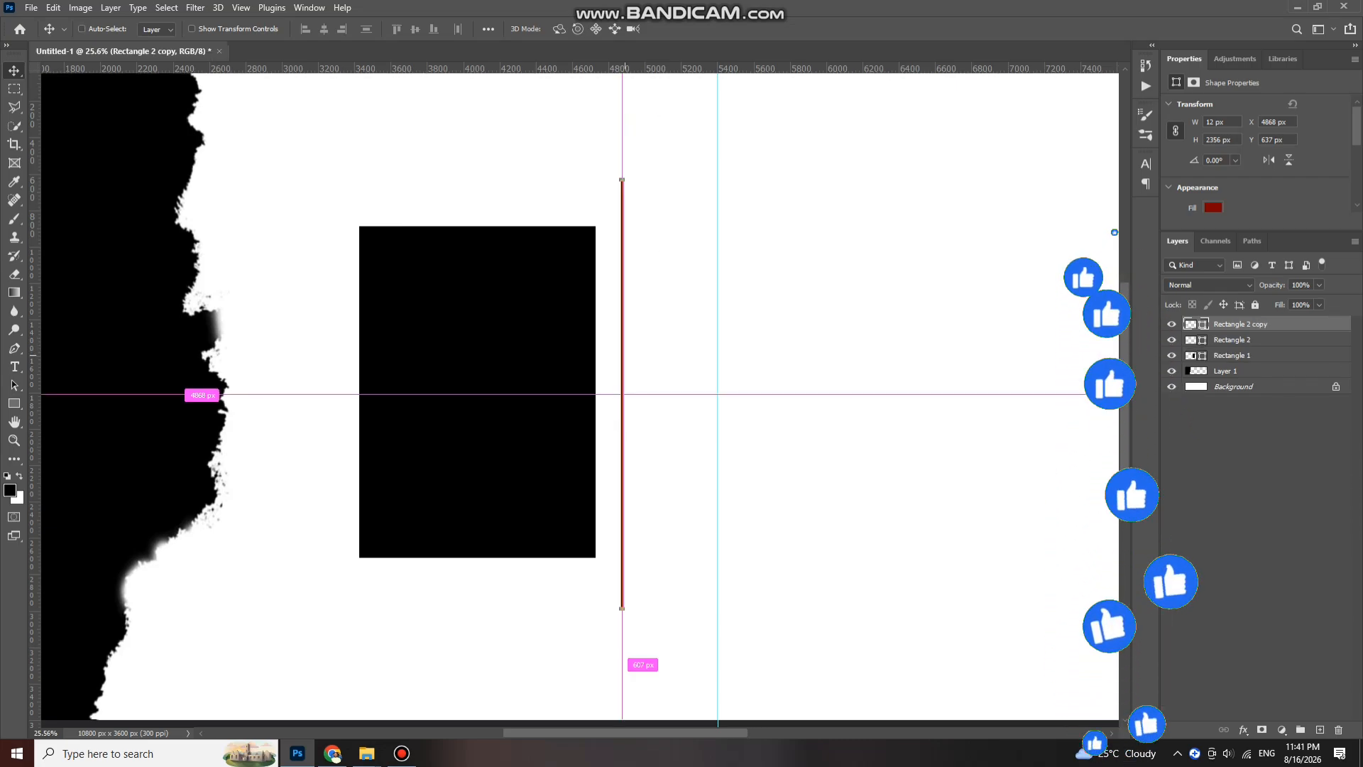
key("ctrl+t")
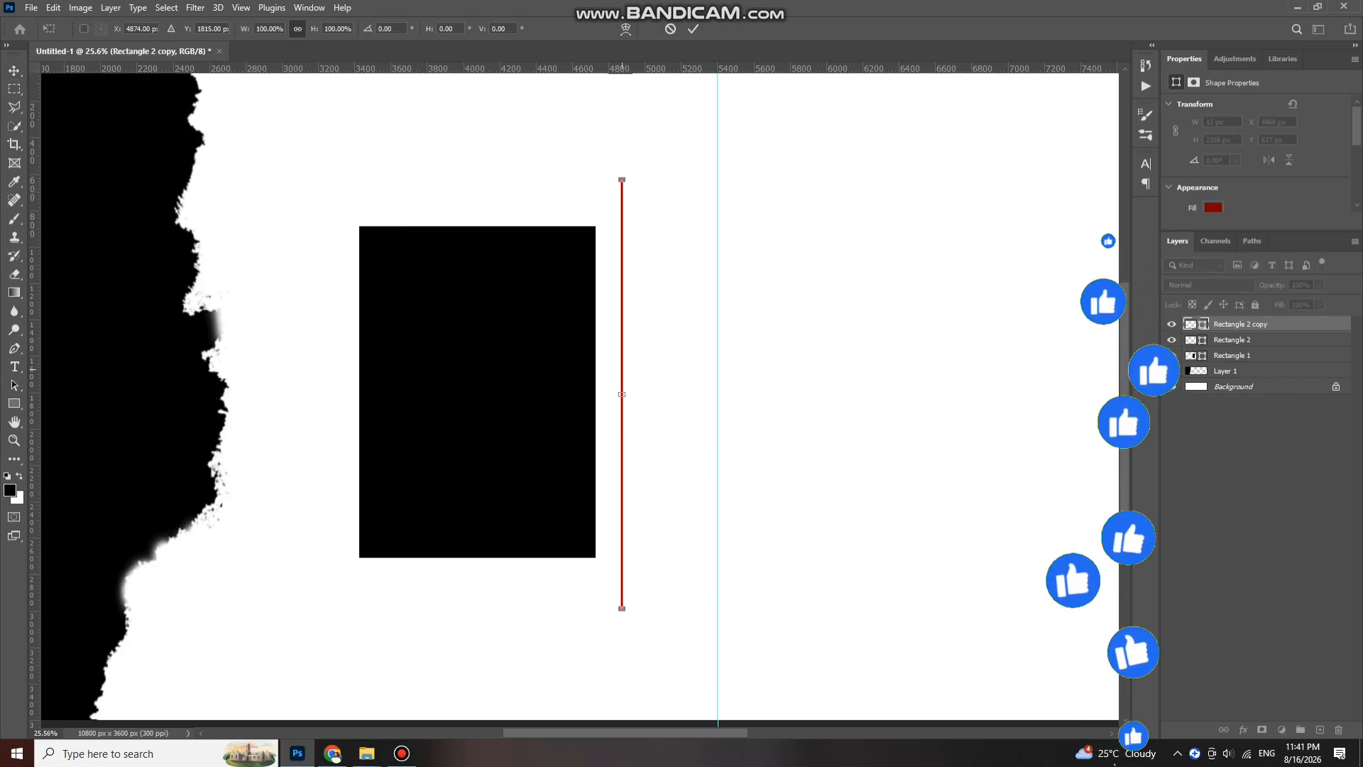
left_click_drag(622, 337, 361, 337)
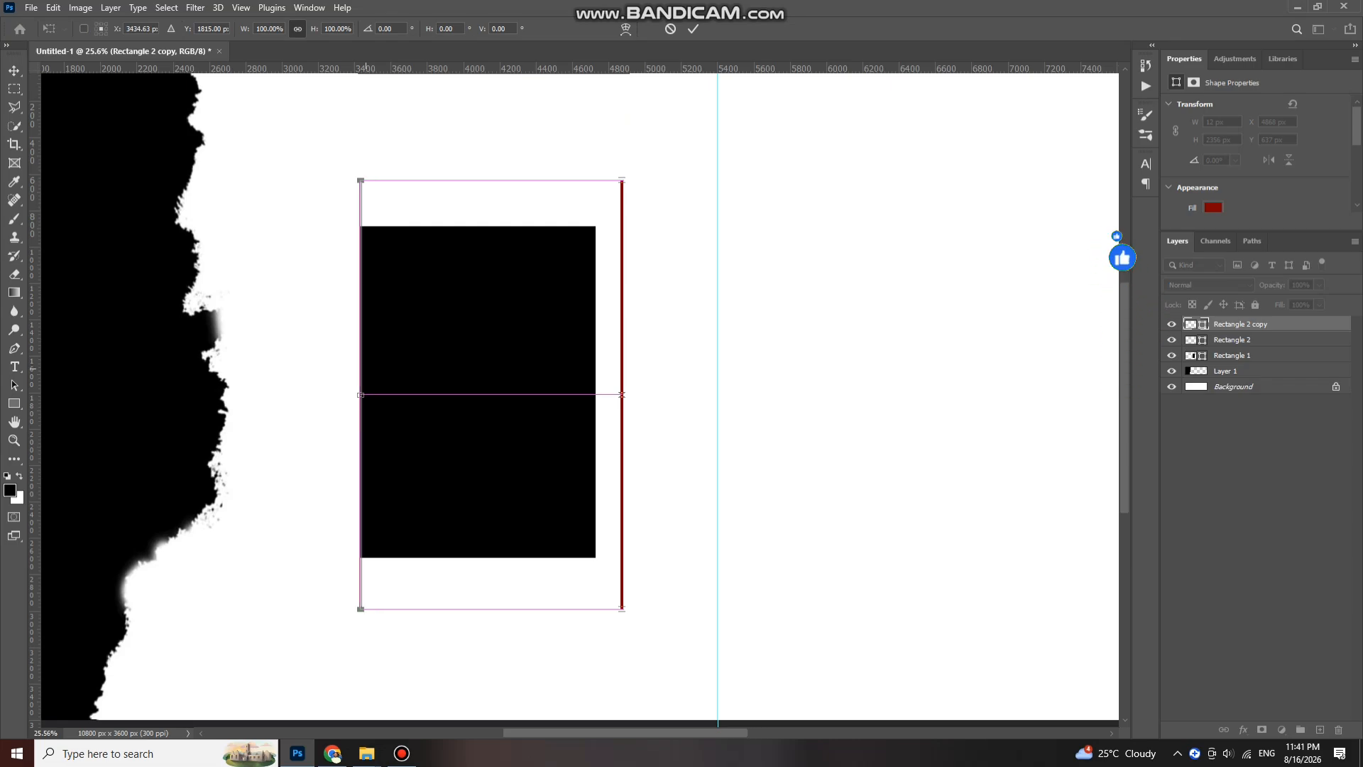
key("Left")
key("Left")
key("Left")
key("Left")
key("Left")
key("Left")
key("Left")
key("Left")
key("Left")
key("Left")
key("Left")
key("Left")
key("Left")
key("Left")
key("Left")
key("Left")
key("Left")
key("Left")
key("Left")
key("Left")
key("Left")
key("Left")
key("Left")
key("Left")
key("Left")
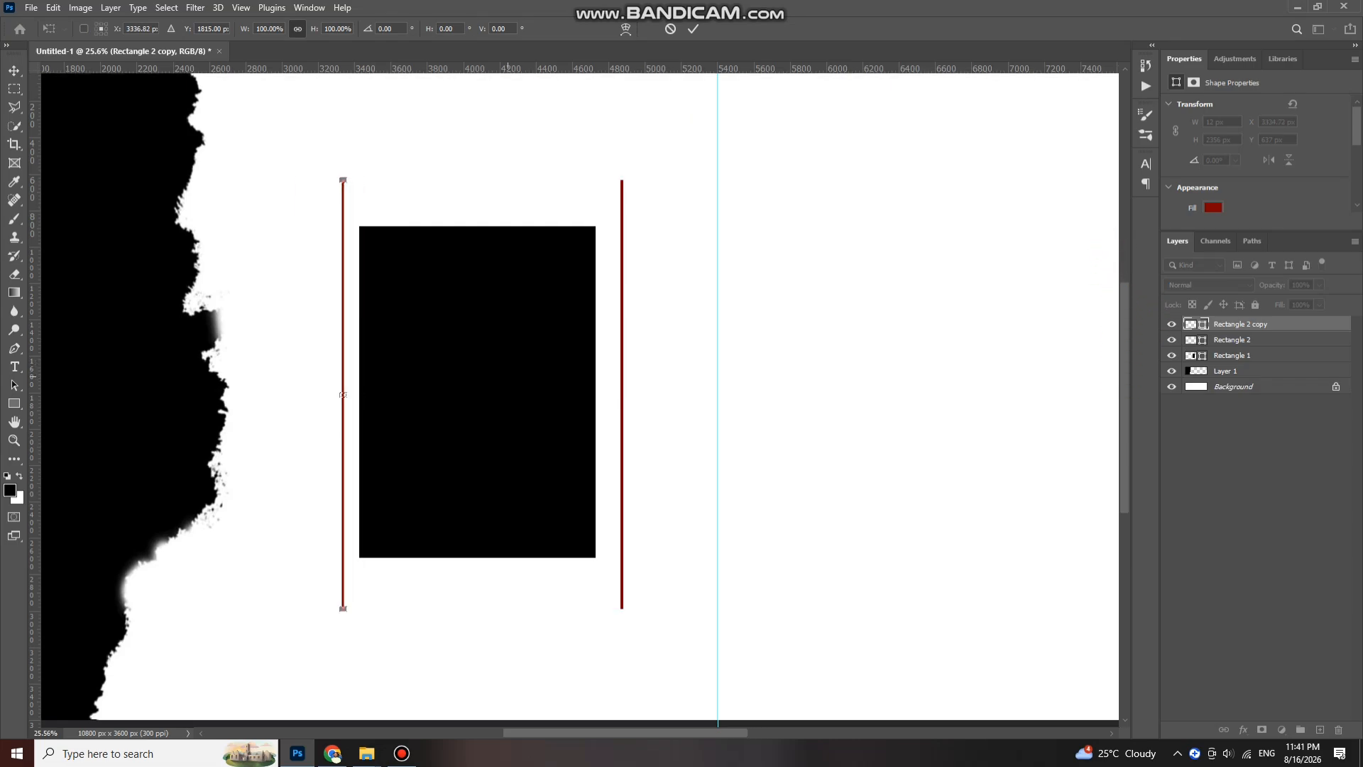
key("Return")
- Nudge the copied vertical line farther from the black rectangle's left edge, to about X 3251 px
key("Left")
key("Left")
key("Left")
key("Left")
key("Left")
key("Left")
key("Left")
key("Left")
key("Left")
key("Left")
key("Left")
key("Left")
key("Left")
key("Left")
key("Left")
key("Left")
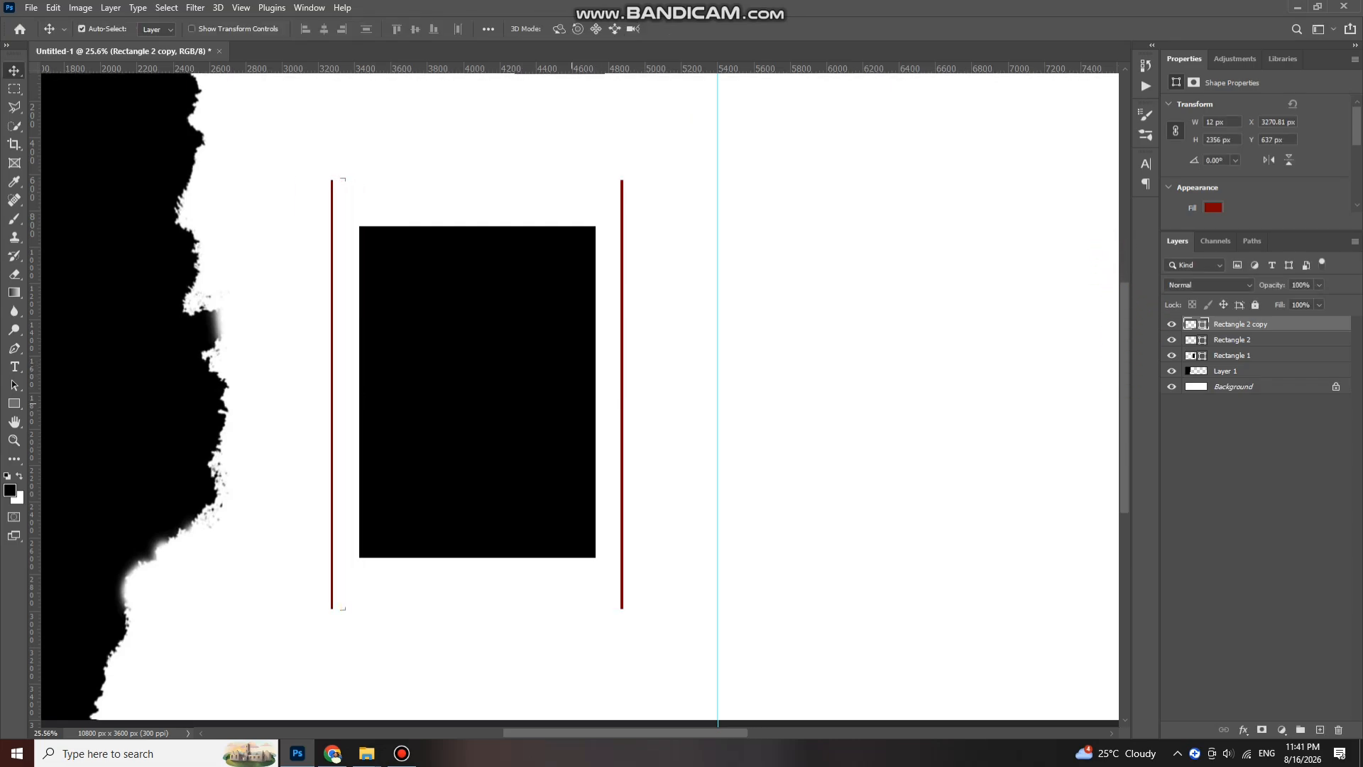
key("Left")
key("Left")
key("Left")
key("Left")
key("Left")
key("Left")
key("Left")
key("Left")
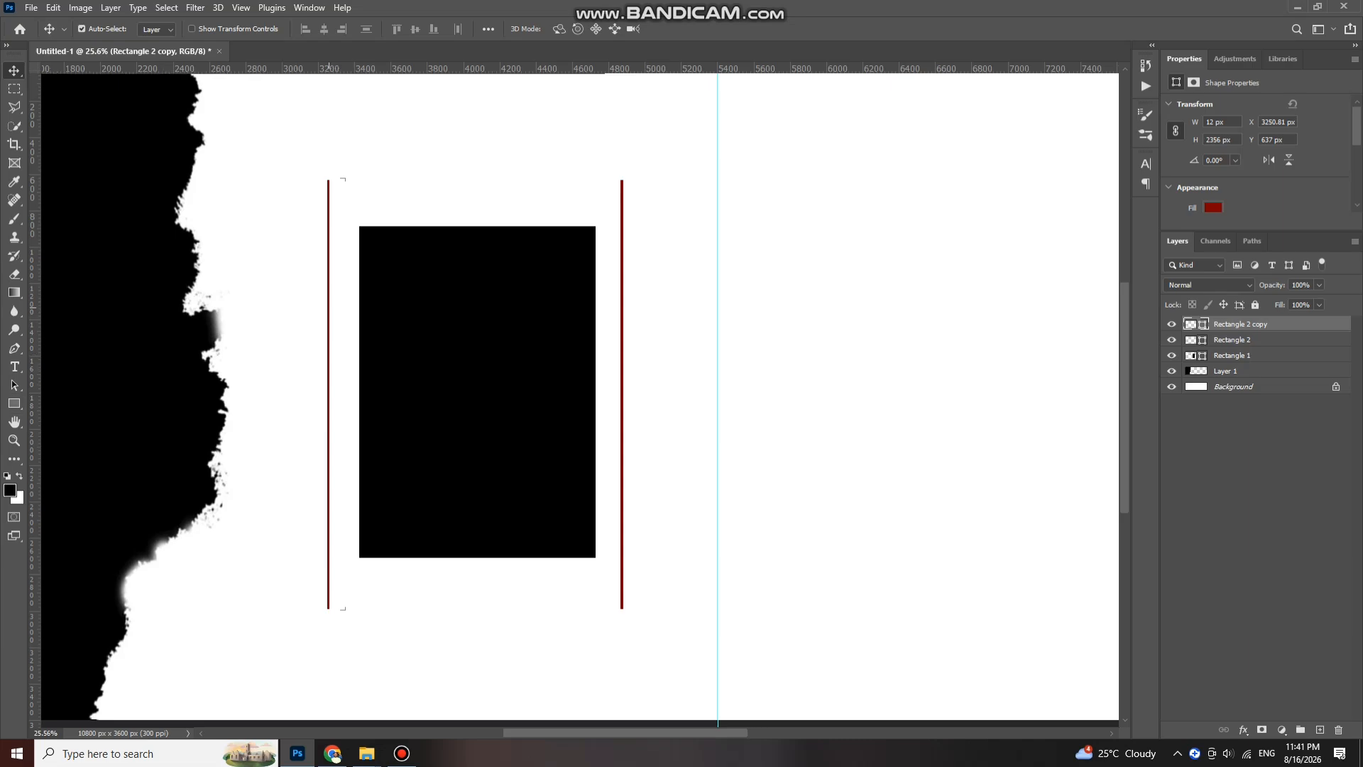
- Duplicate the left red line, rotate the copy 90° clockwise and centre it just above the black rectangle at about Y 761 px
left_click_drag(329, 370, 388, 302)
key("ctrl+t")
right_click(389, 243)
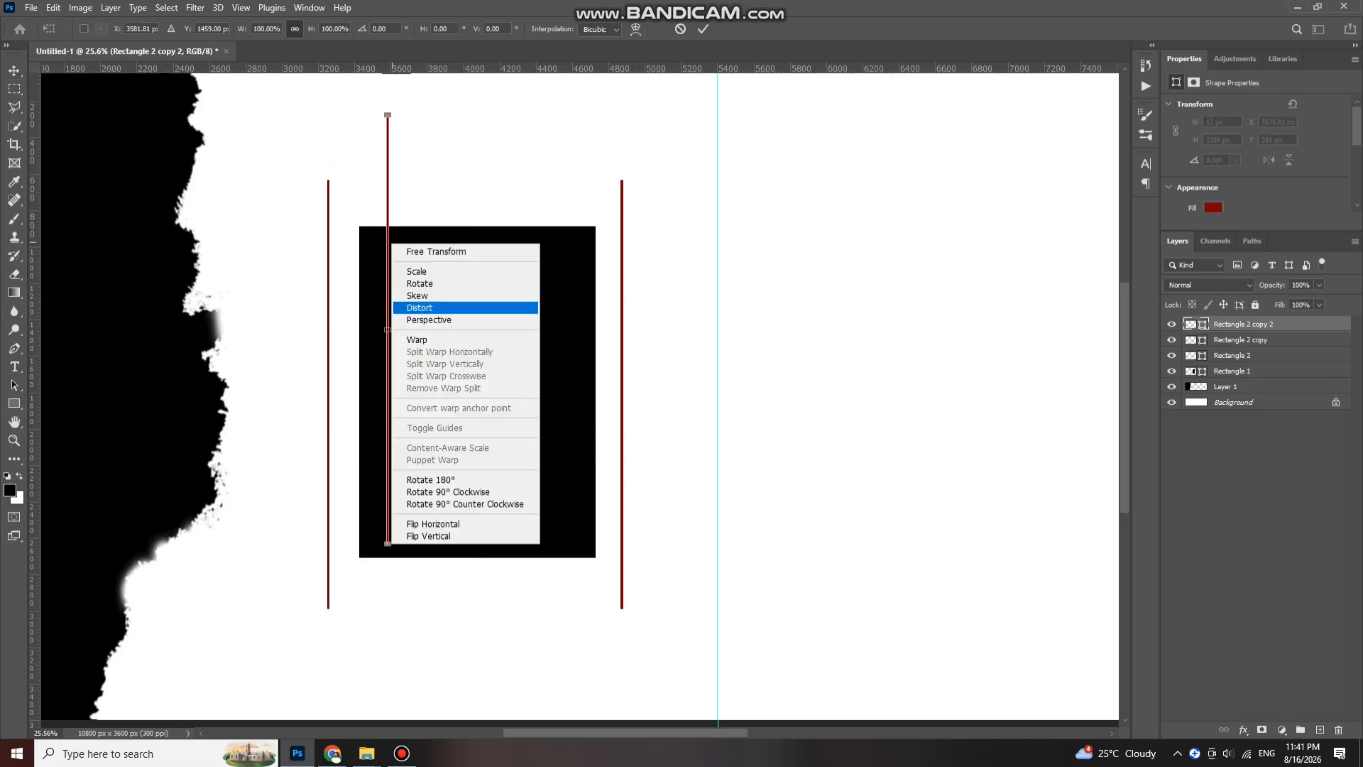
left_click(448, 491)
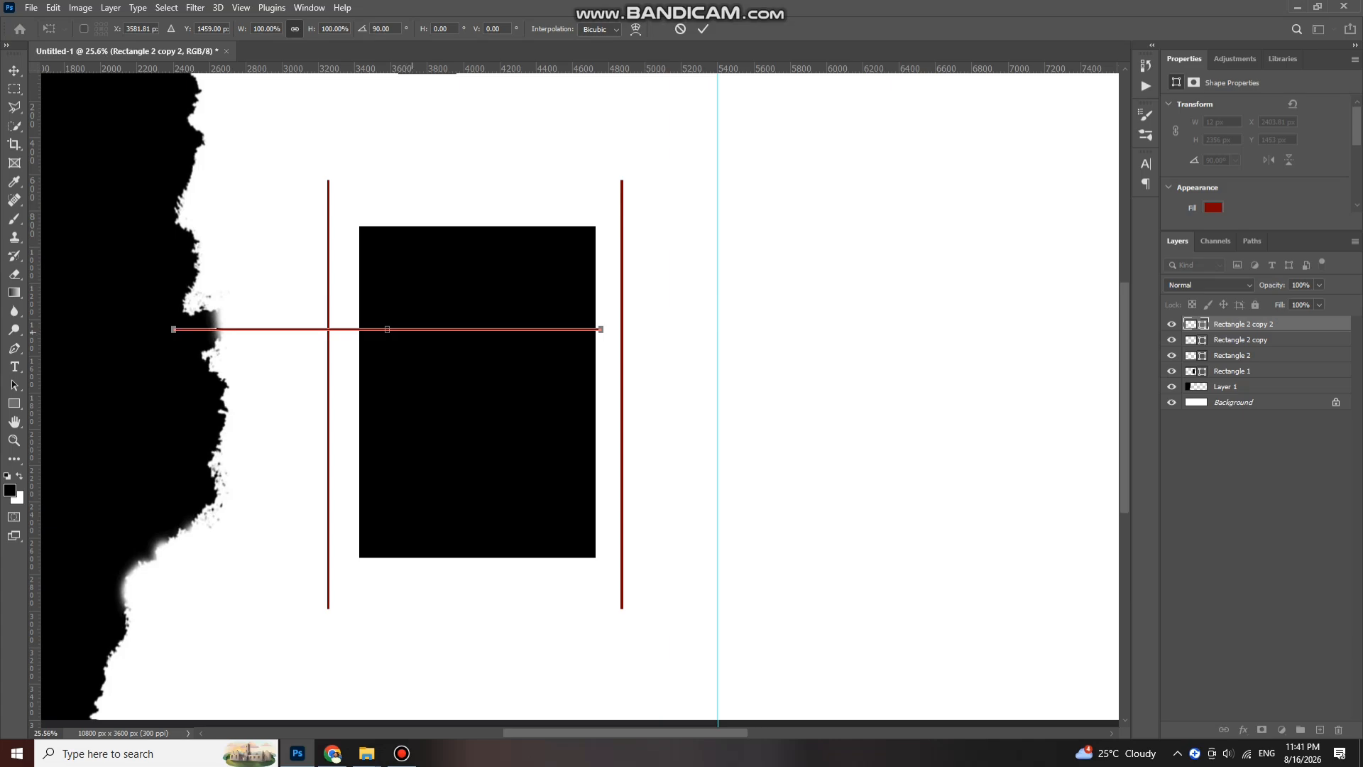
left_click_drag(435, 329, 526, 203)
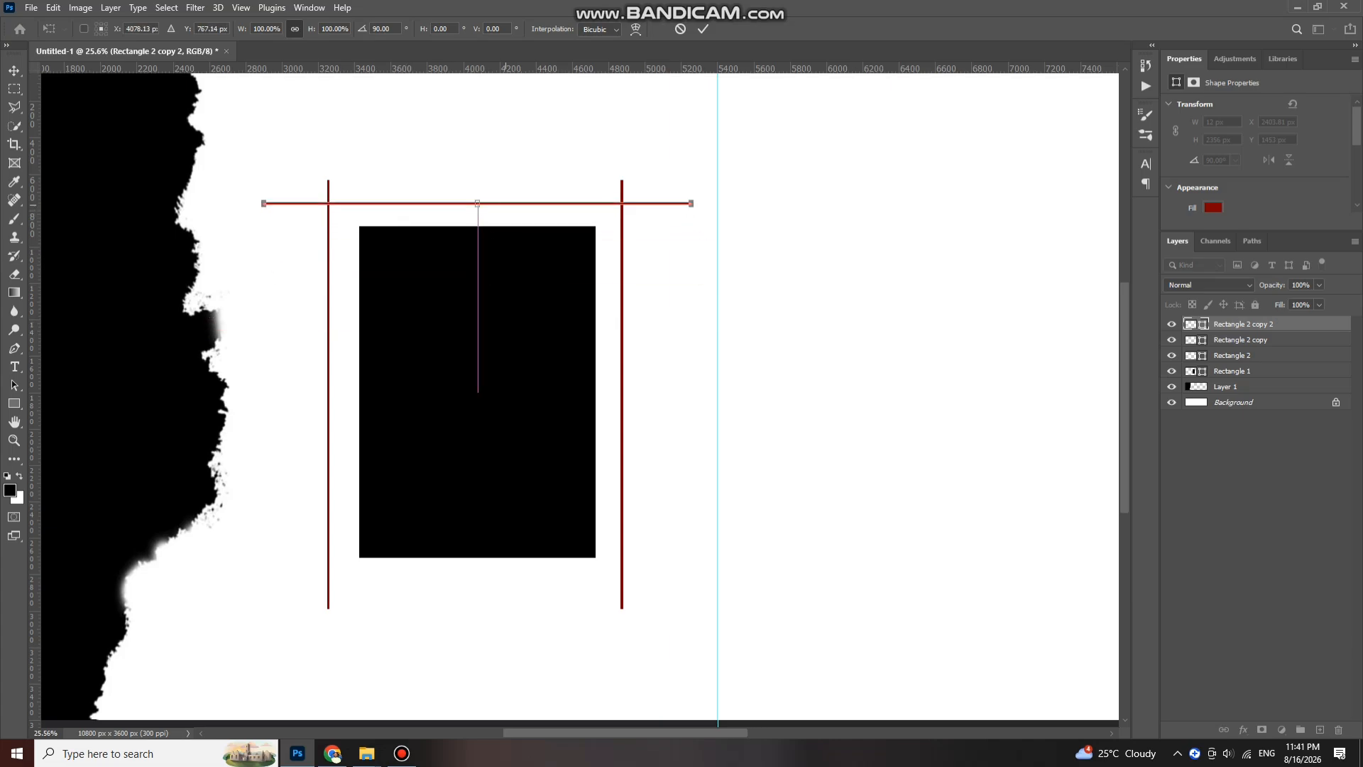
key("Return")
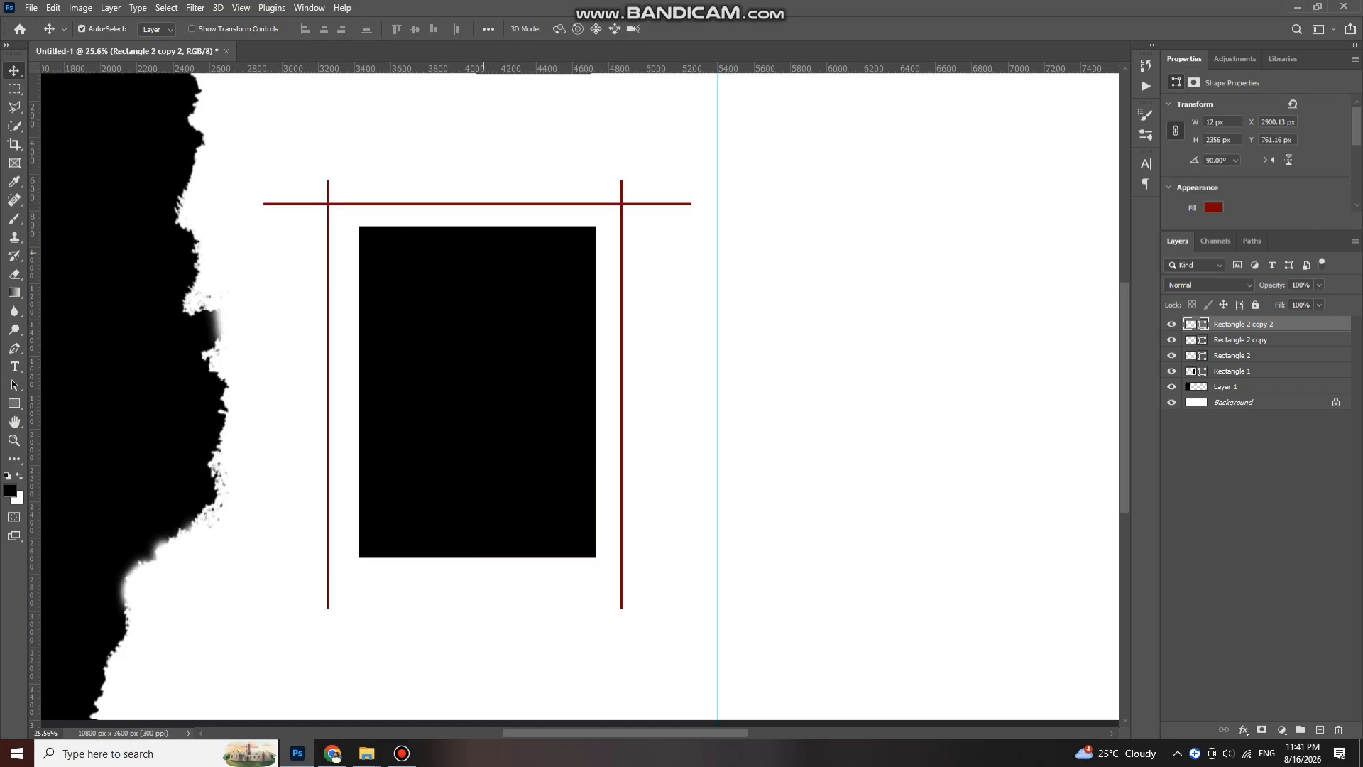
- Duplicate the horizontal red line and place a copy straight down below the black rectangle at about Y 2827 px
key("ctrl+j")
key("ctrl+k")
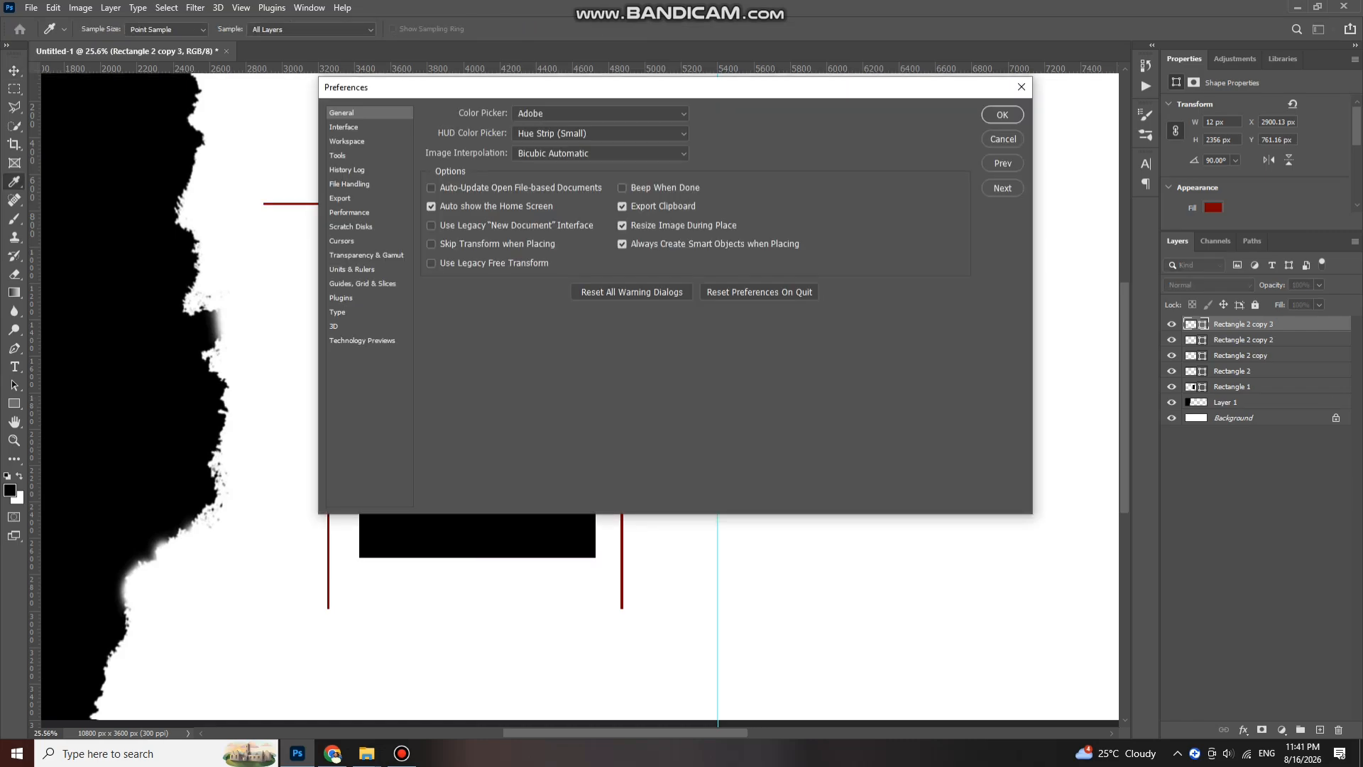
key("Escape")
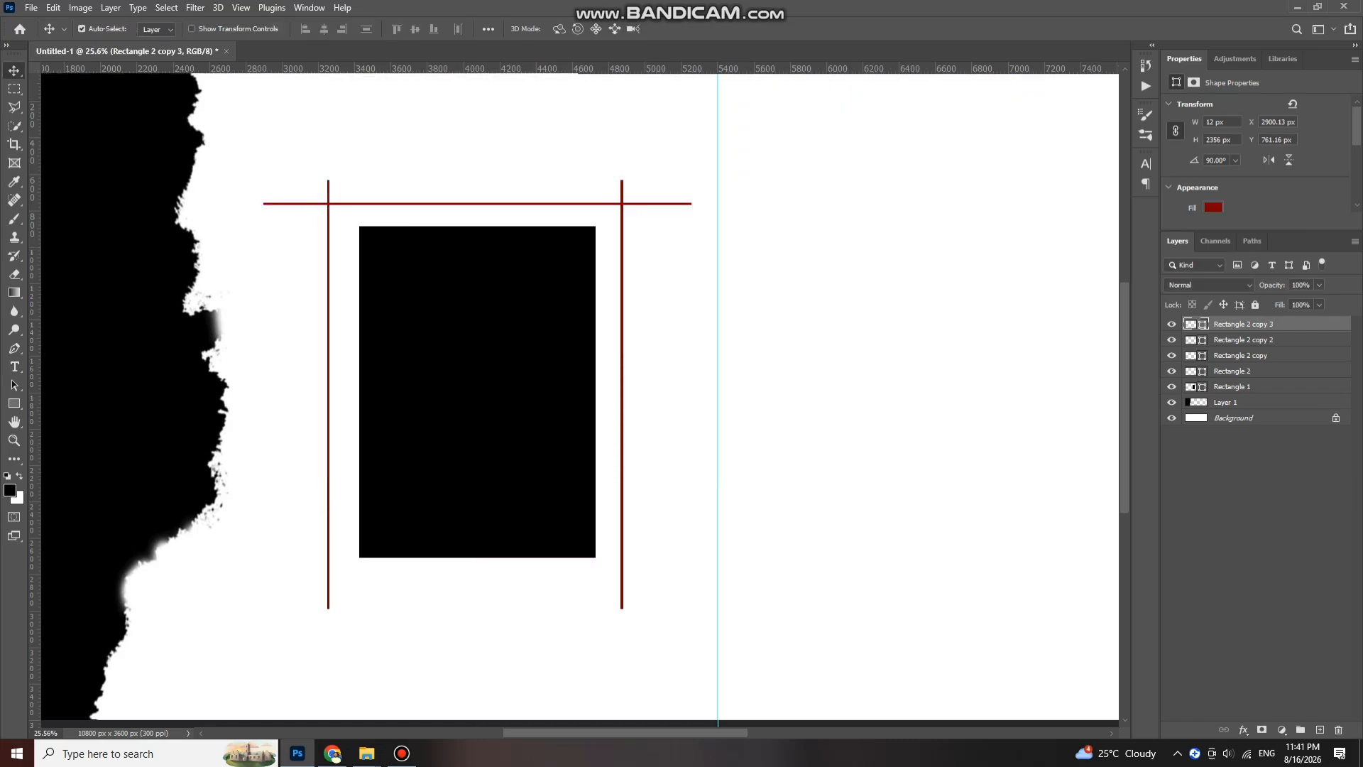
left_click_drag(674, 204, 675, 581)
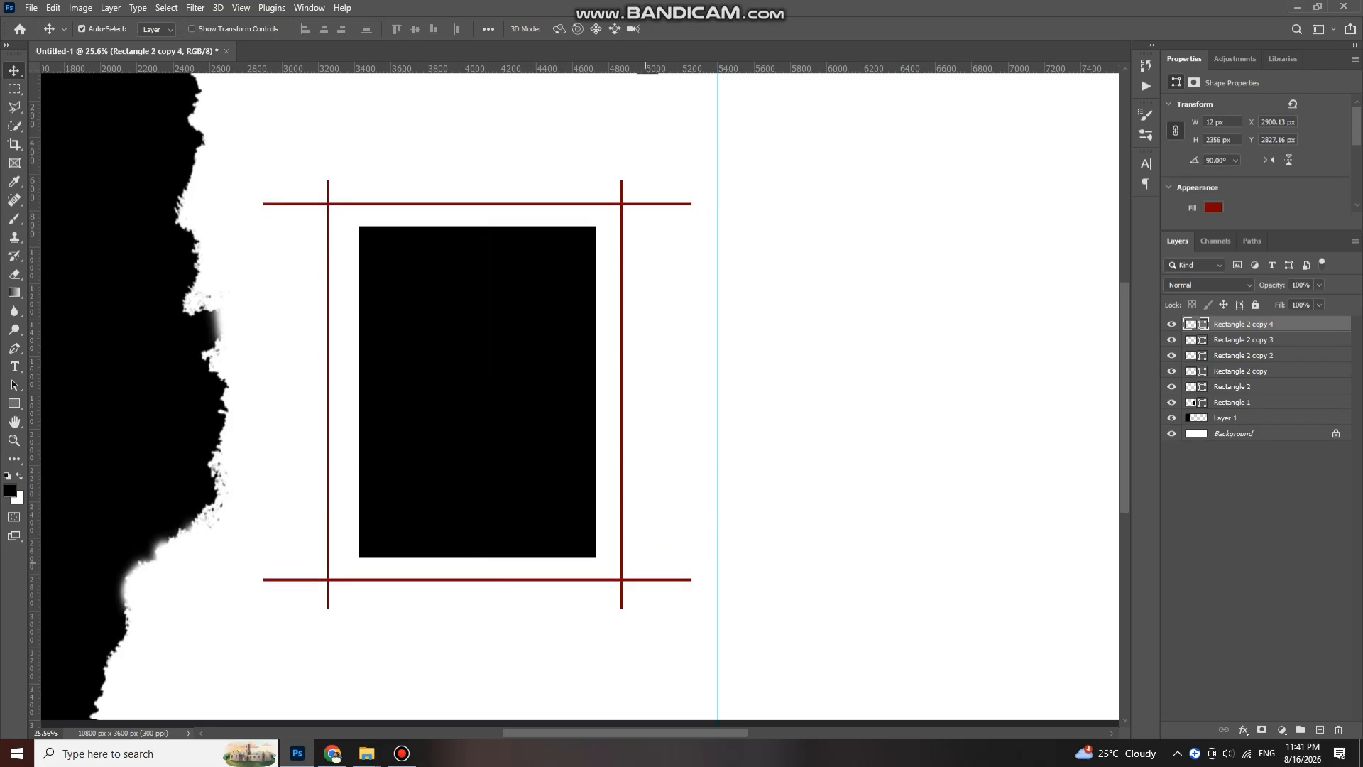
- Shorten the lower horizontal line from both ends to a length of about 1951 px, starting at about X 3090 px
scroll(655, 84, "down", 3)
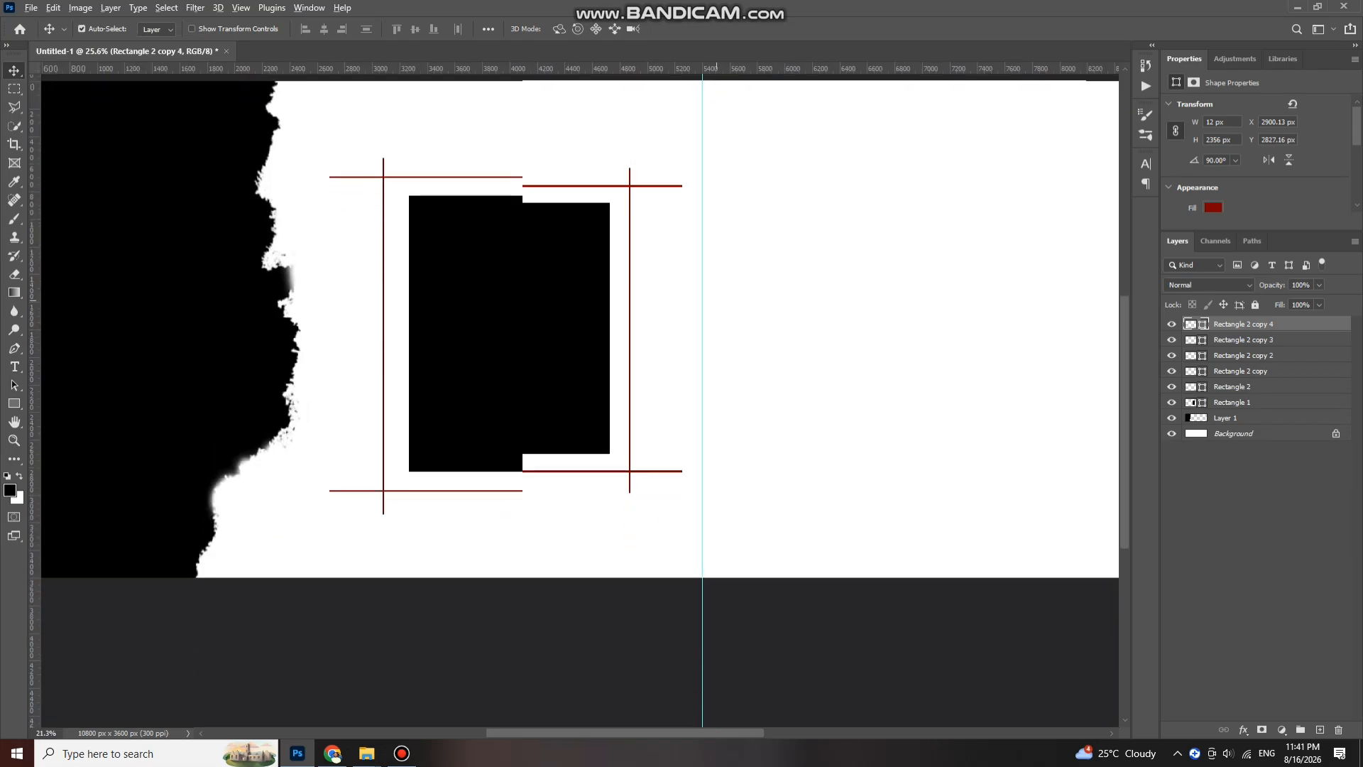
scroll(629, 414, "up", 2)
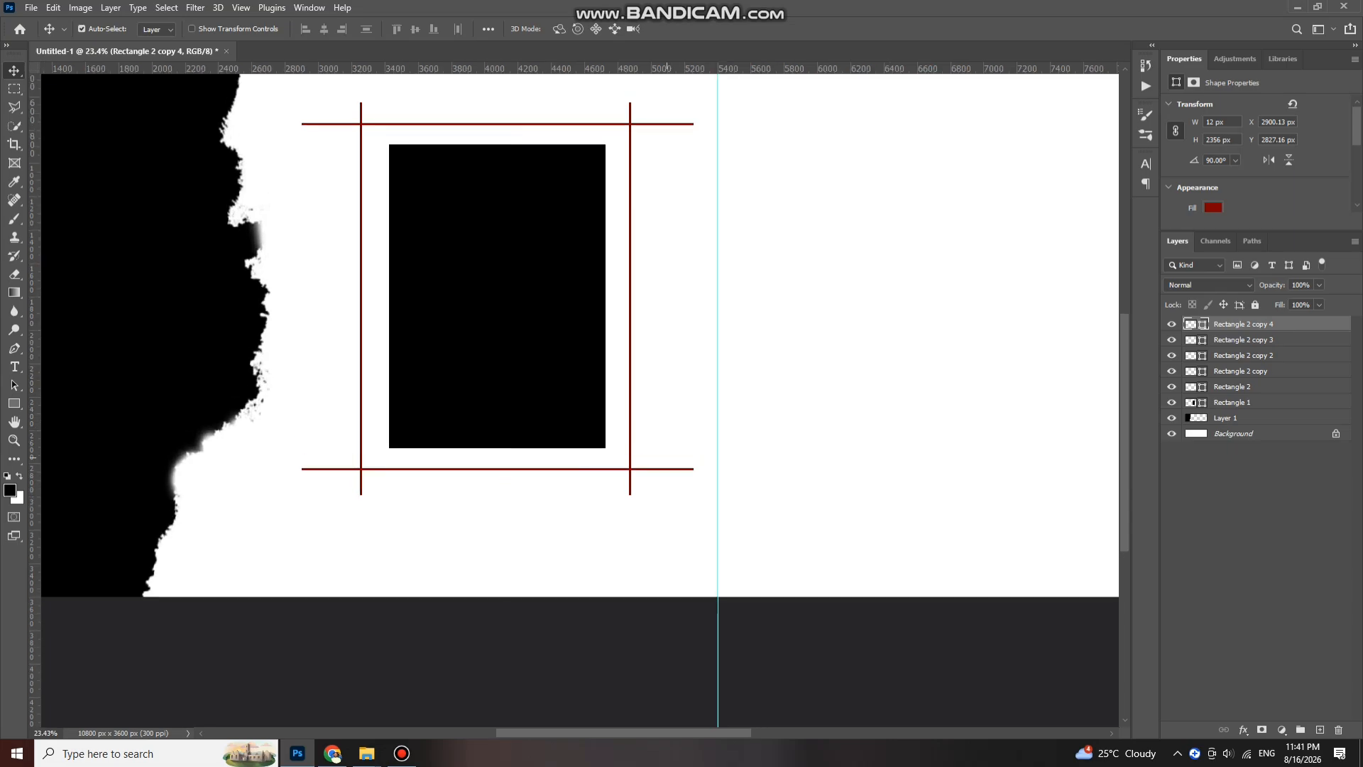
left_click(661, 469, "shift")
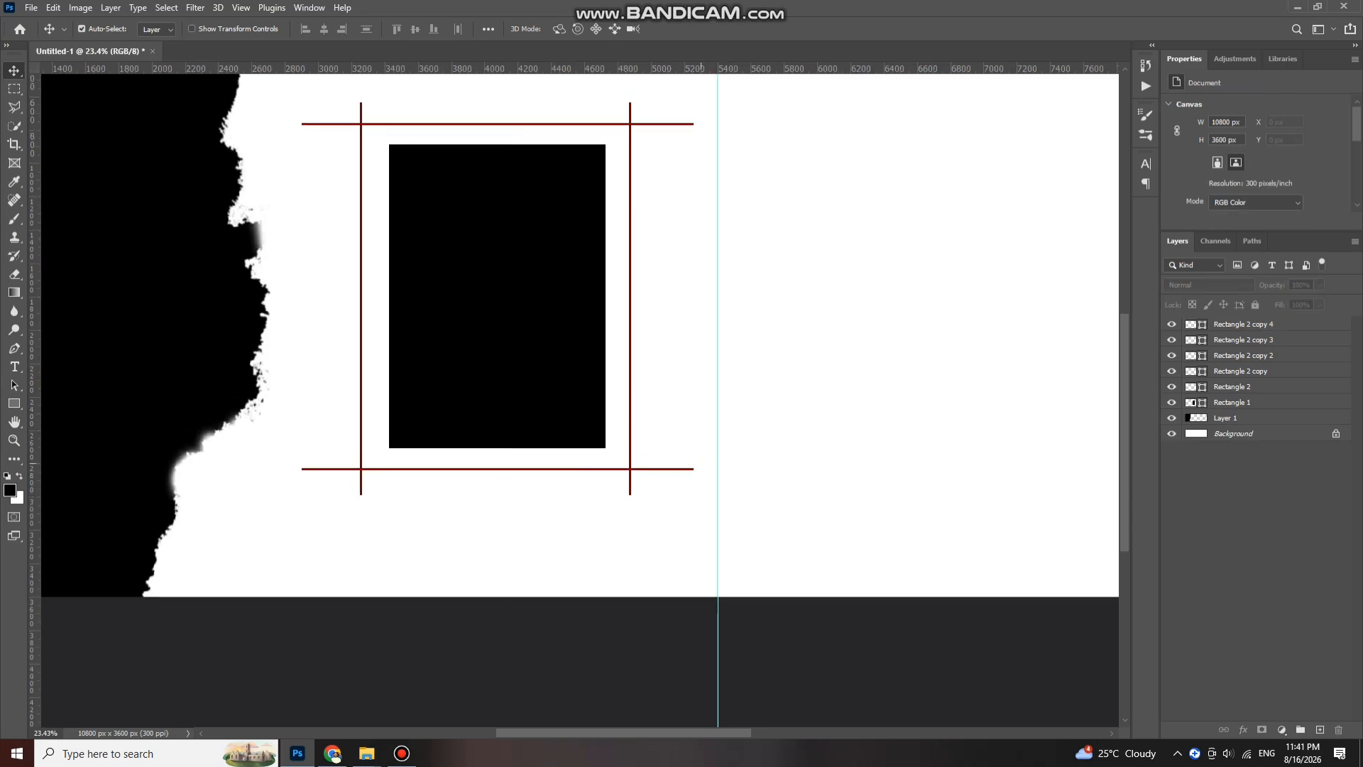
scroll(664, 497, "up", 2)
scroll(663, 501, "up", 4)
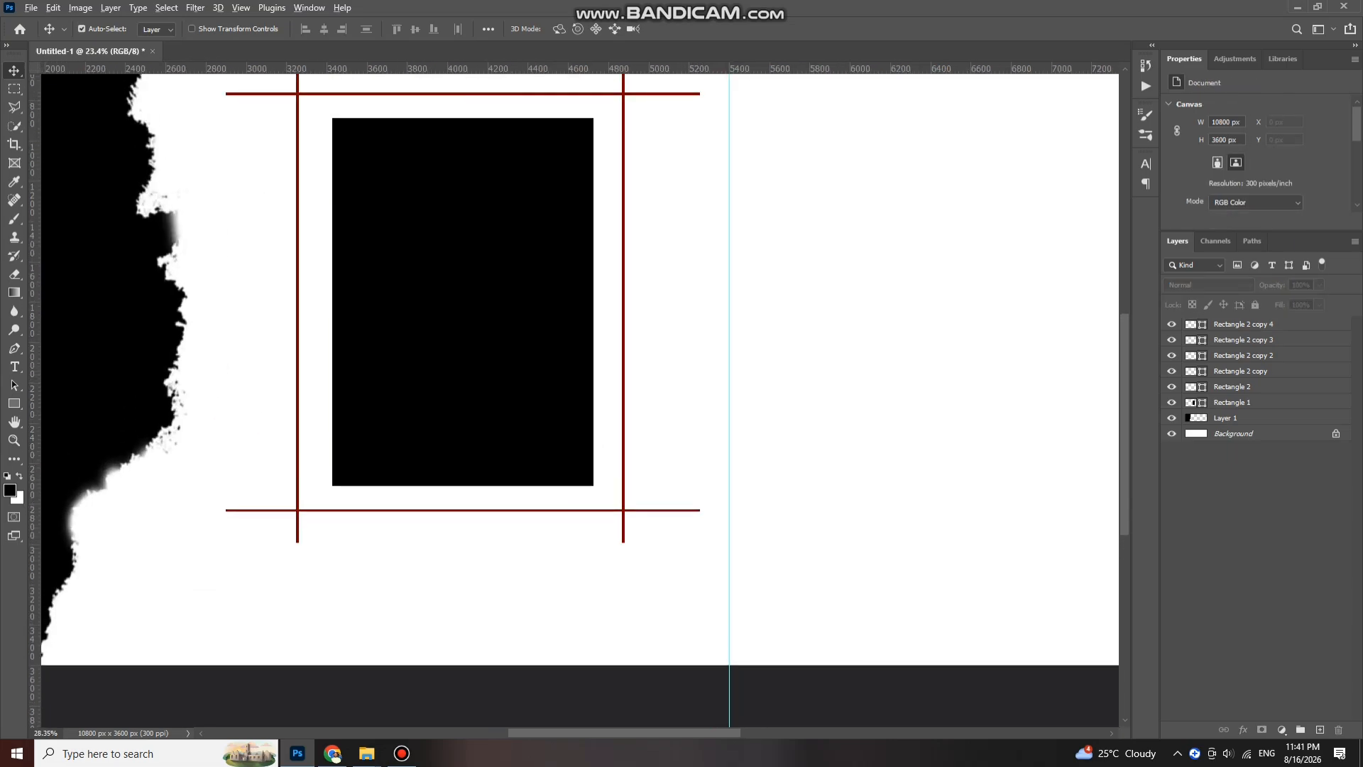
left_click(664, 509)
key("ctrl+t")
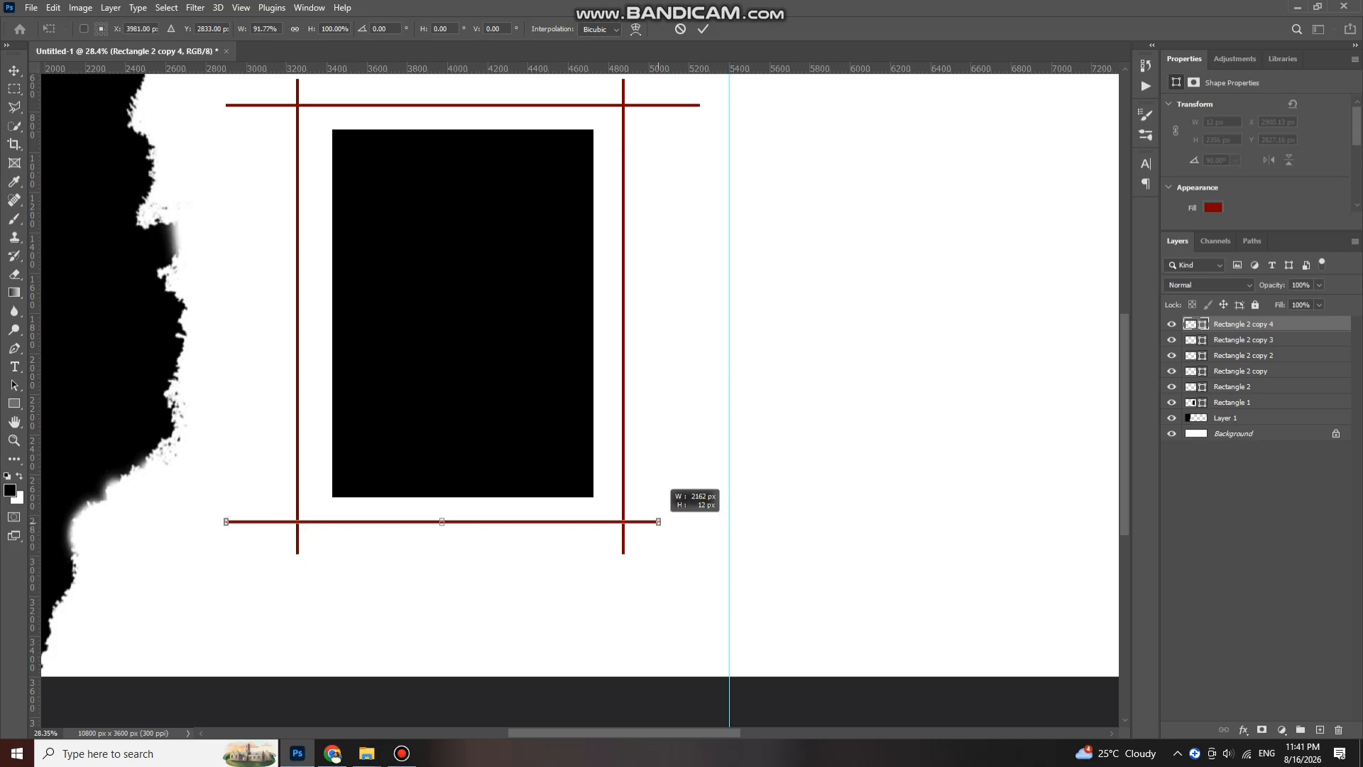
key("Return")
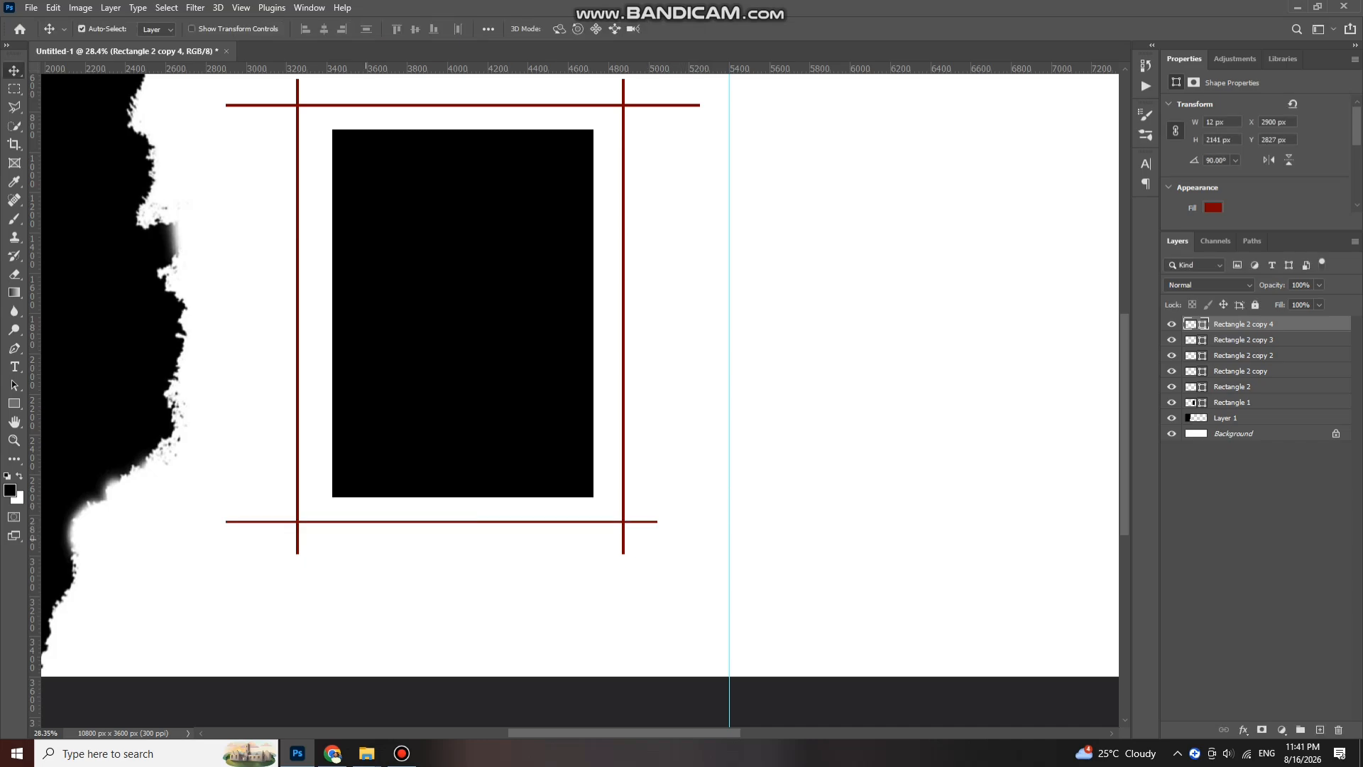
key("ctrl+t")
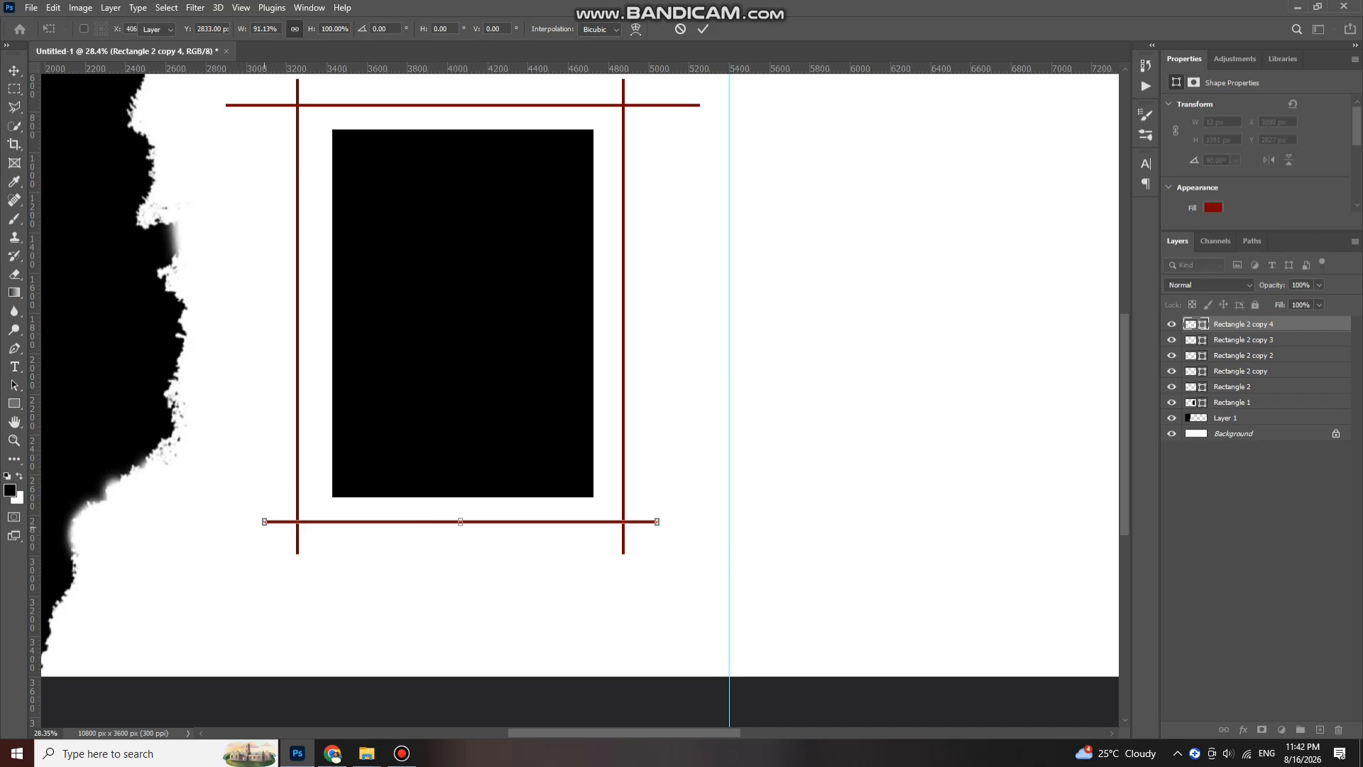
scroll(580, 391, "up", 4)
key("Return")
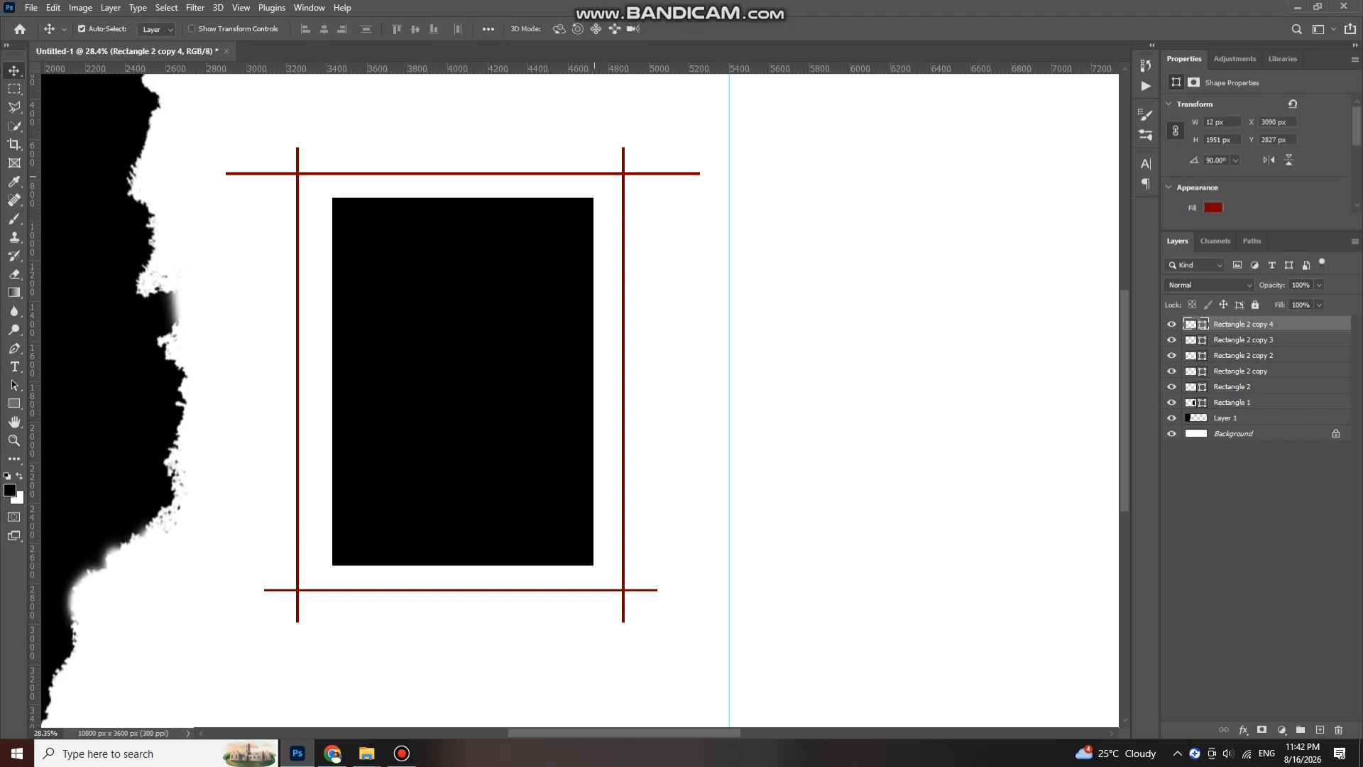
- Replace the overlapping long lines above the black rectangle with a copy of the shortened lower line at about X 3103 px, Y 761 px
left_click(595, 174)
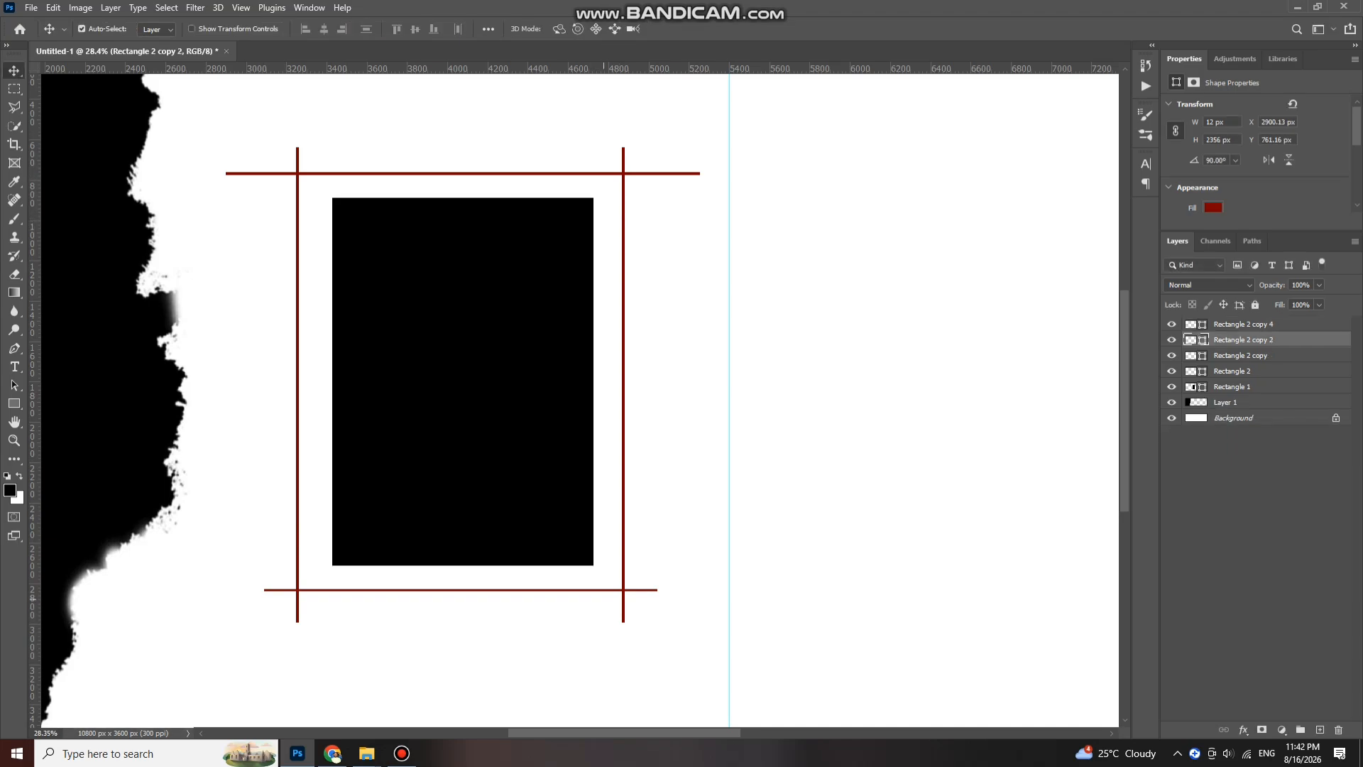
key("Delete")
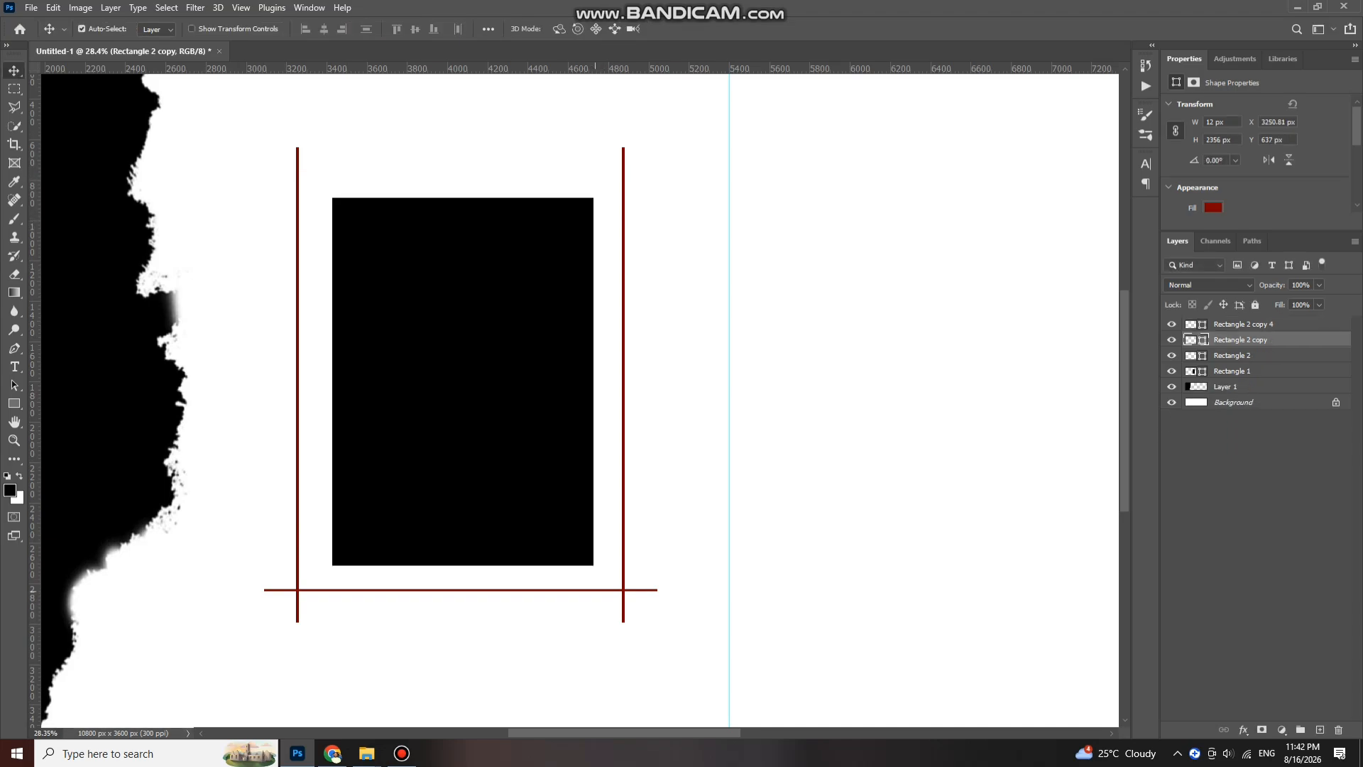
left_click_drag(594, 592, 582, 375)
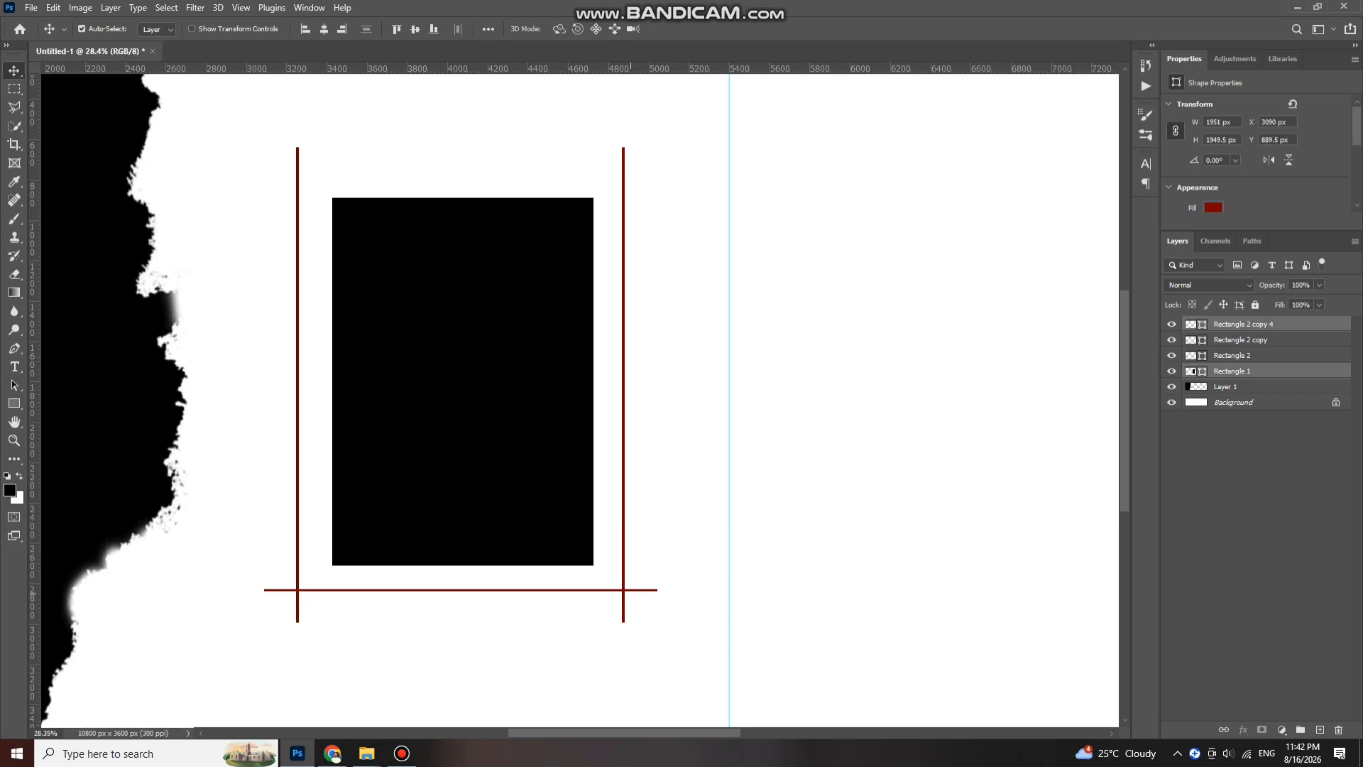
key("ctrl+z")
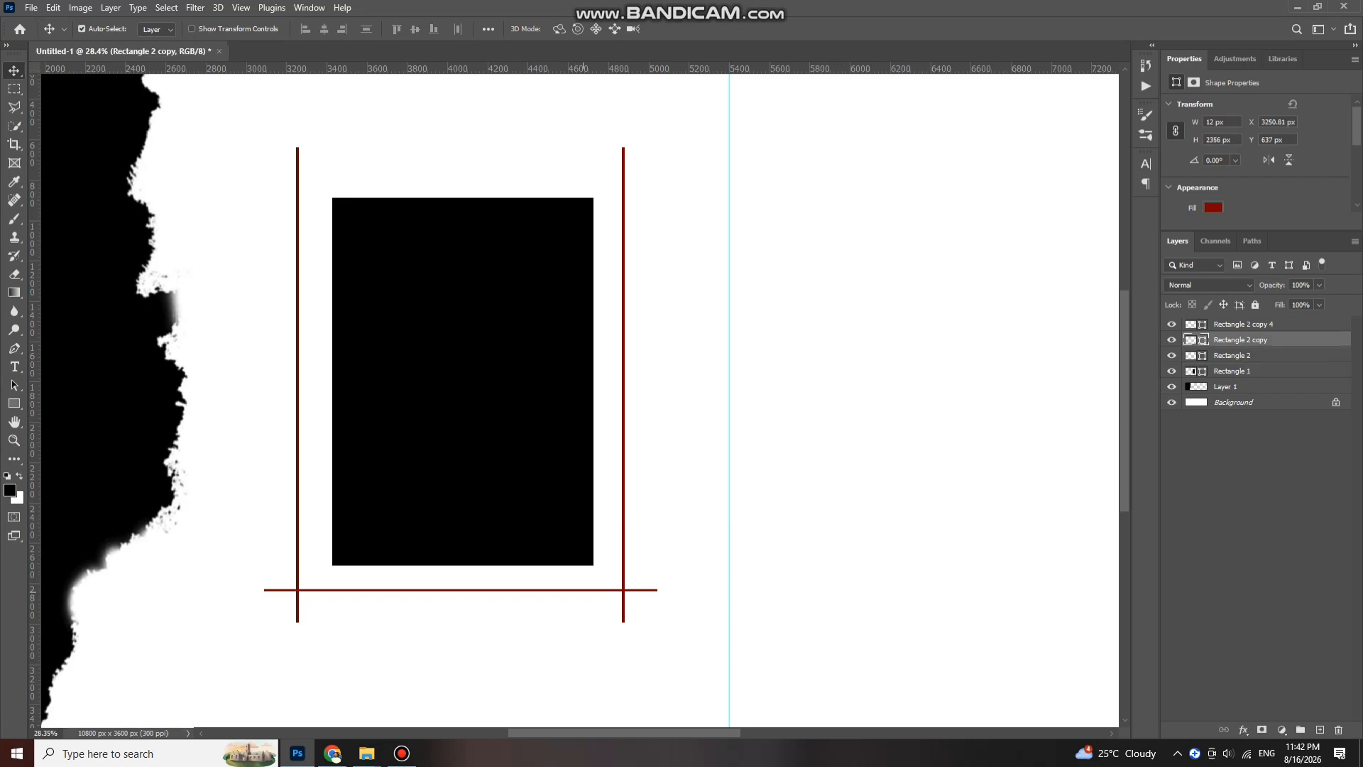
left_click(582, 590)
left_click_drag(583, 589, 585, 173)
scroll(546, 291, "down", 4)
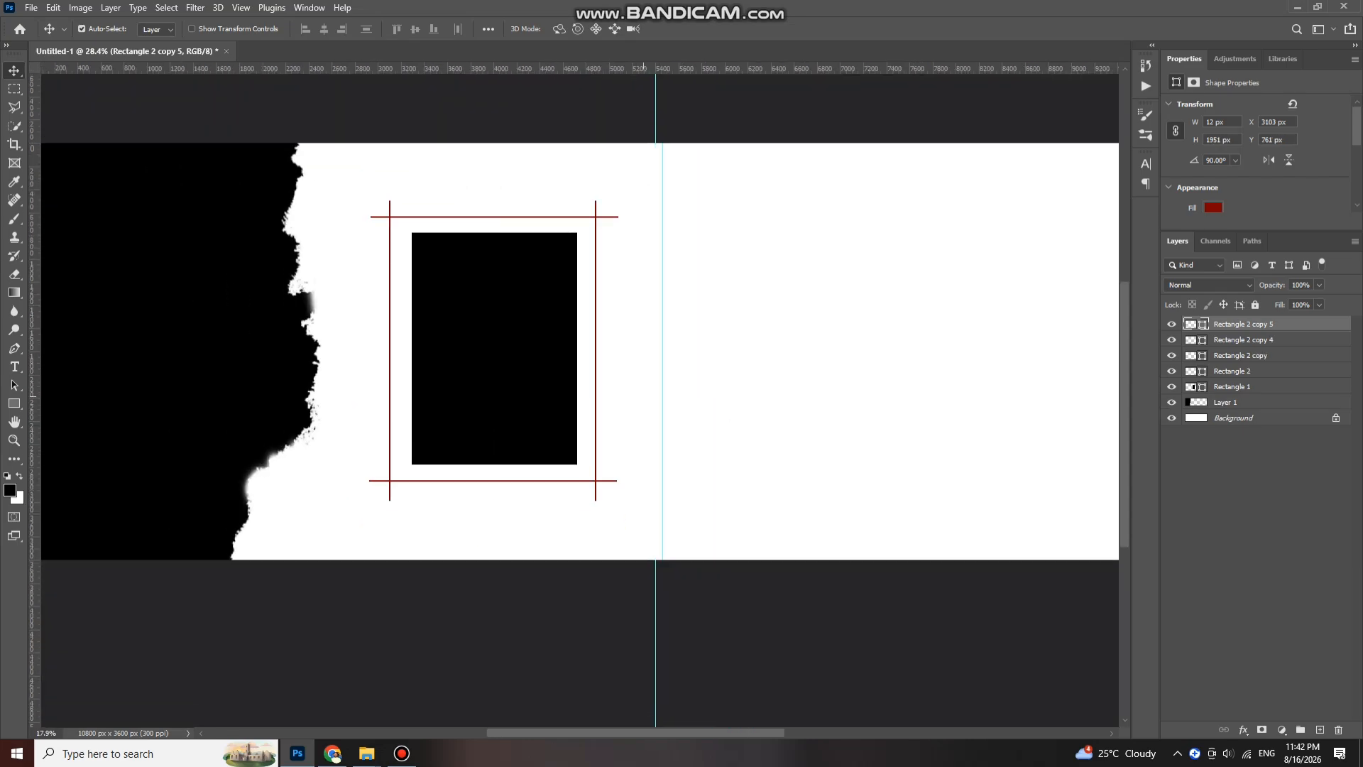
scroll(546, 292, "down", 1)
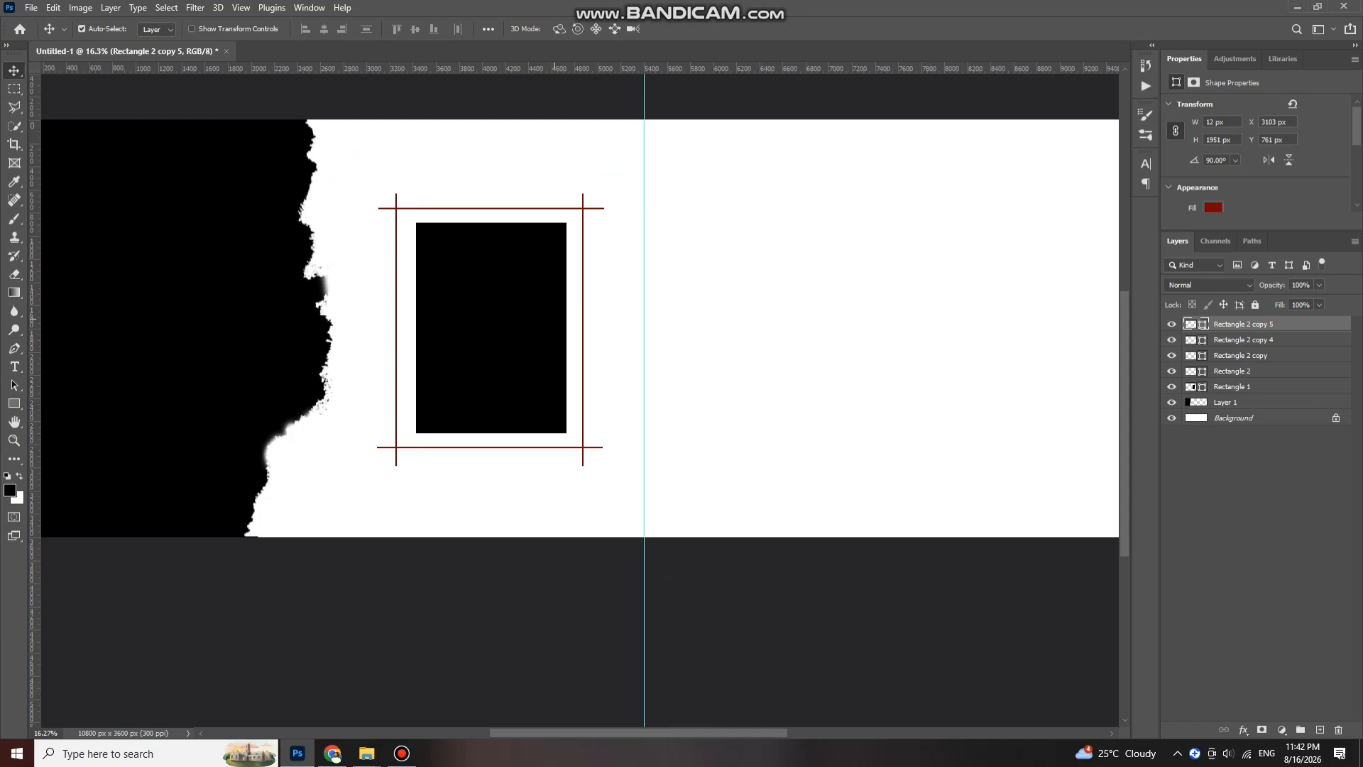
scroll(573, 325, "up", 2)
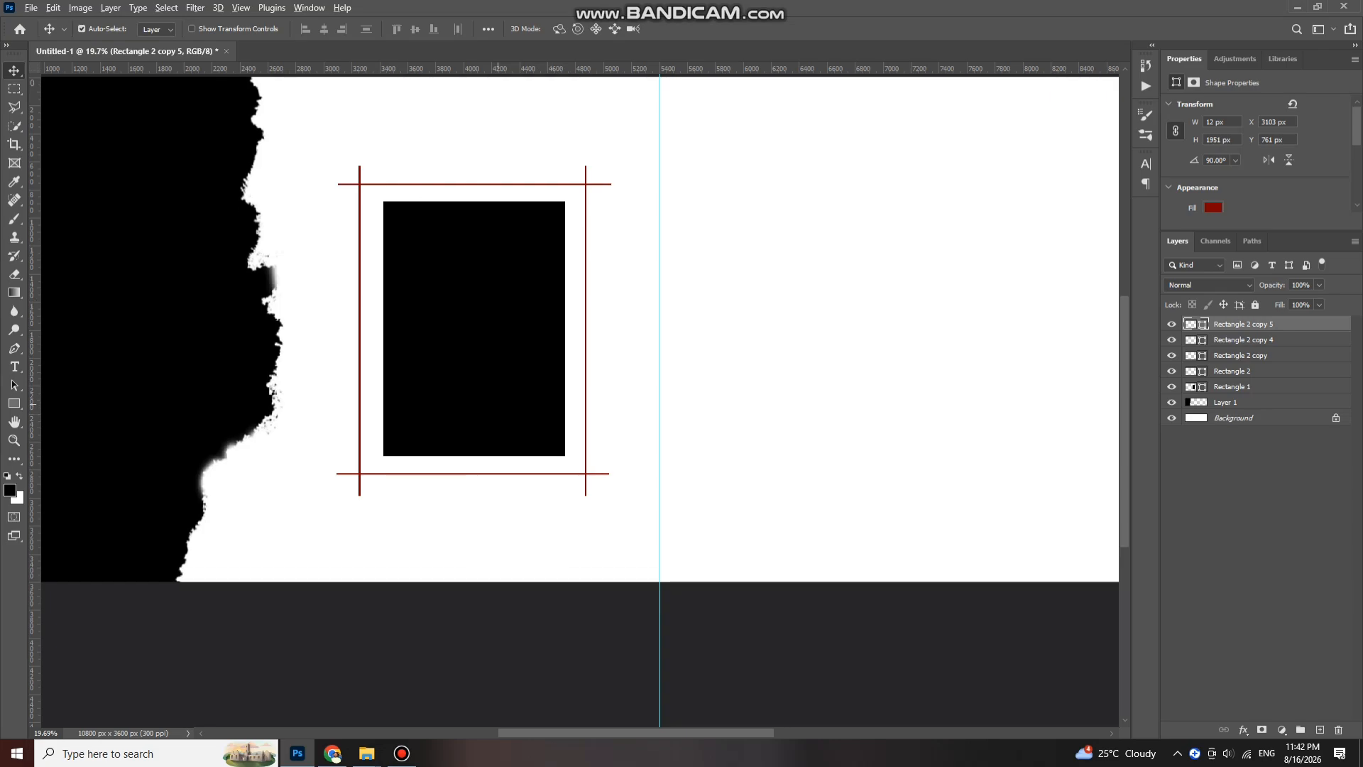
scroll(490, 384, "up", 1)
scroll(458, 164, "up", 1)
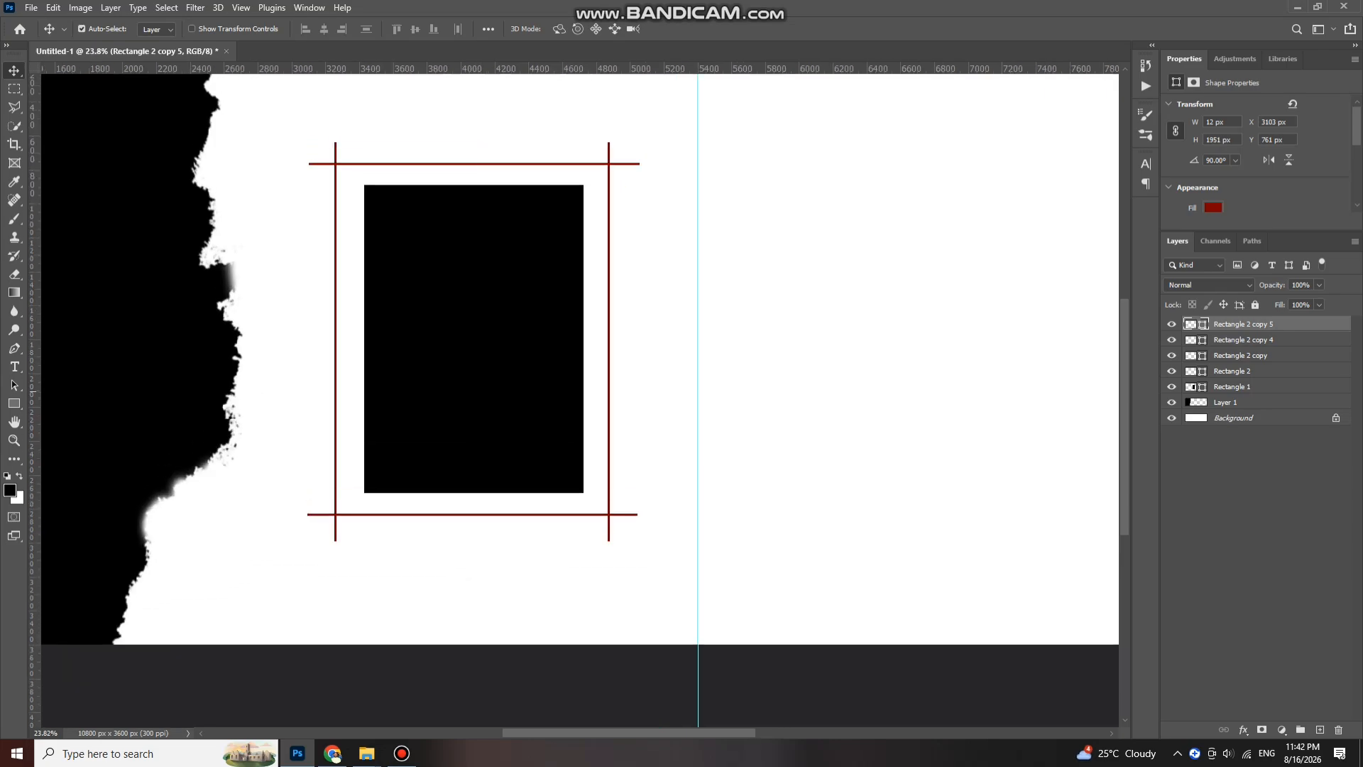
- Draw a tall black rectangle of about 447 × 2167 px on the right-hand page, at about X 7012 px, Y 506 px
scroll(487, 398, "down", 6)
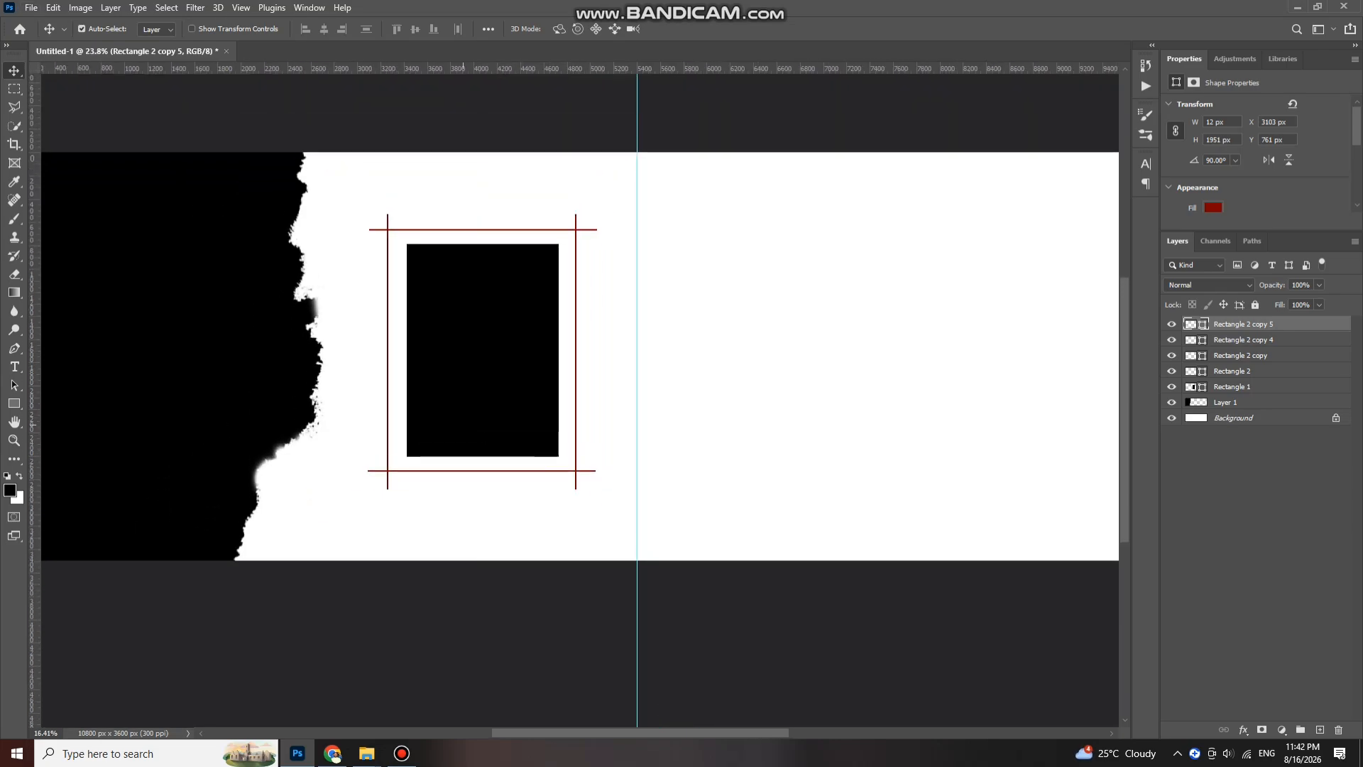
left_click_drag(653, 733, 759, 733)
scroll(580, 397, "up", 1)
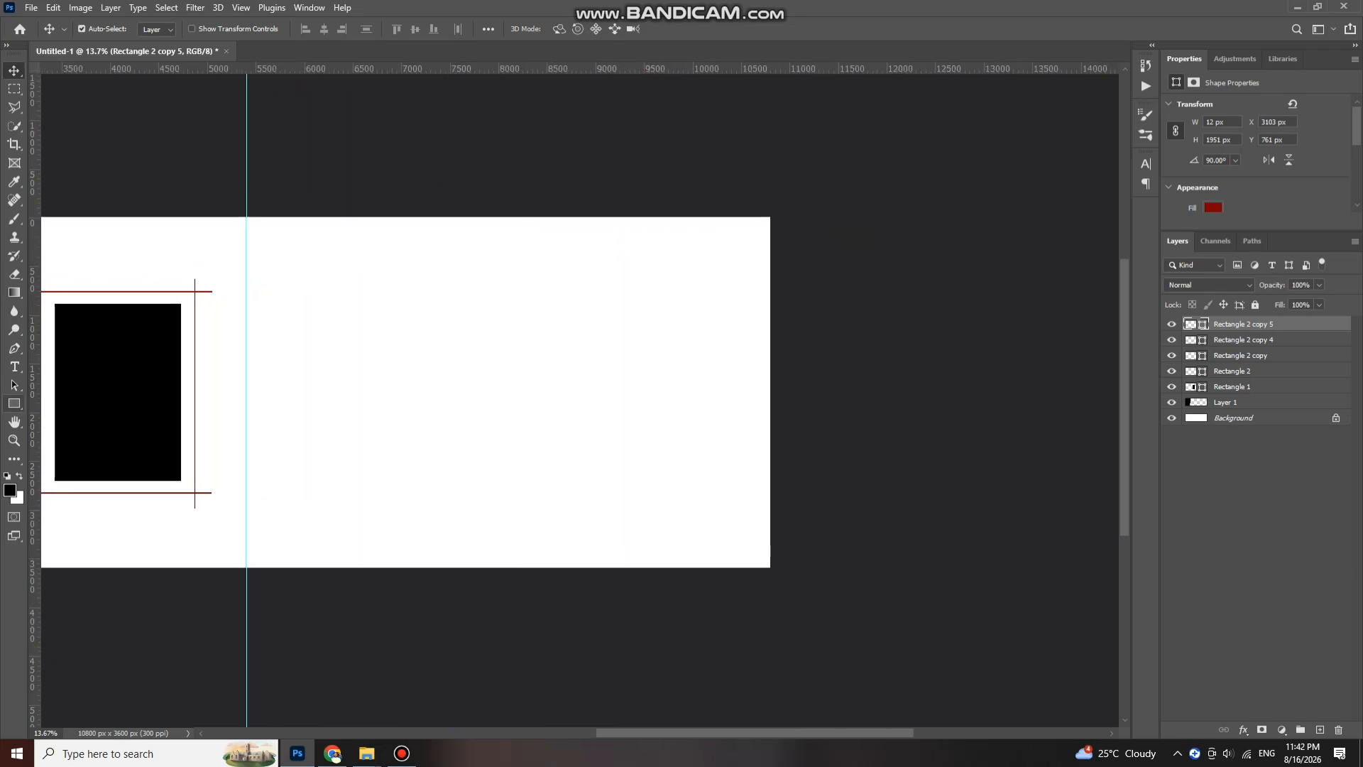
key("u")
left_click_drag(402, 267, 446, 477)
left_click(160, 29)
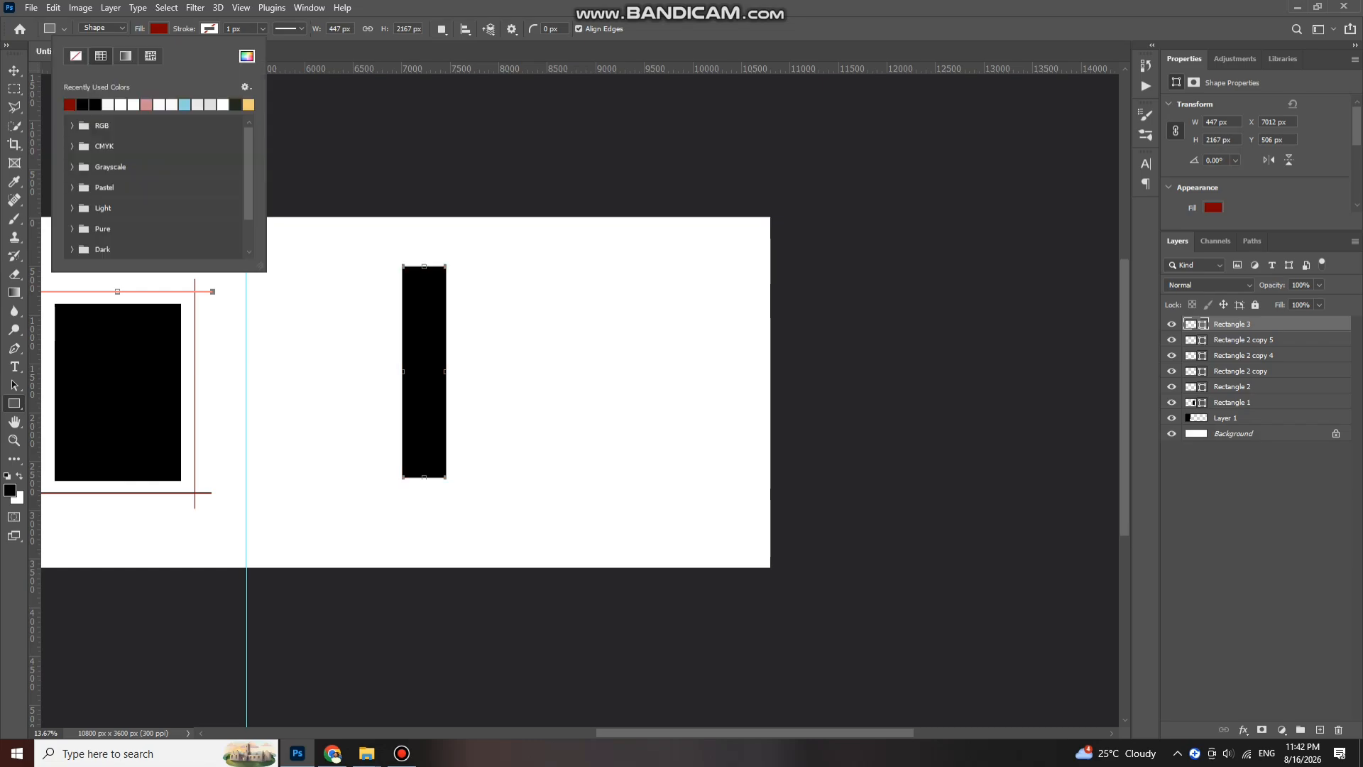
left_click(14, 70)
scroll(547, 342, "down", 1)
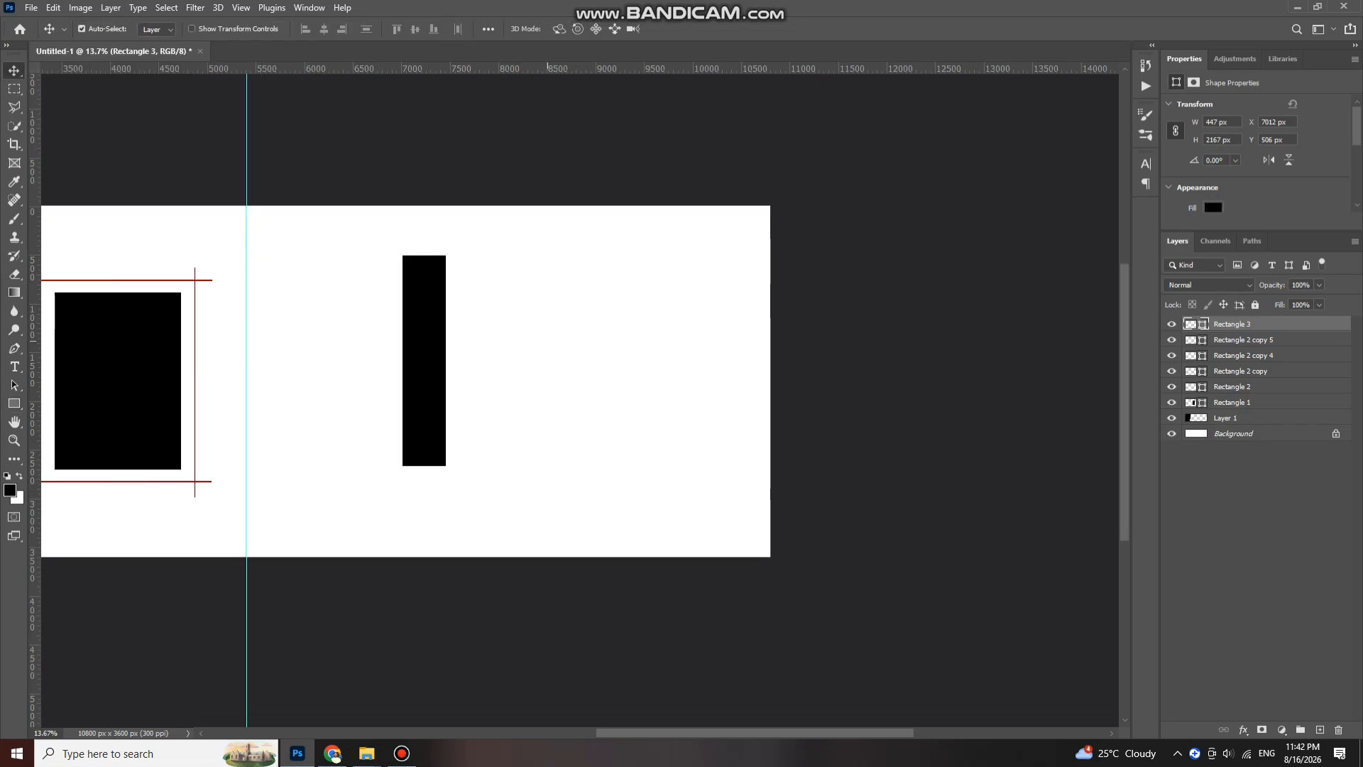
- Duplicate the tall black rectangle three times to the right, setting each copy lower to form a descending staircase of four bars
left_click_drag(441, 311, 587, 376)
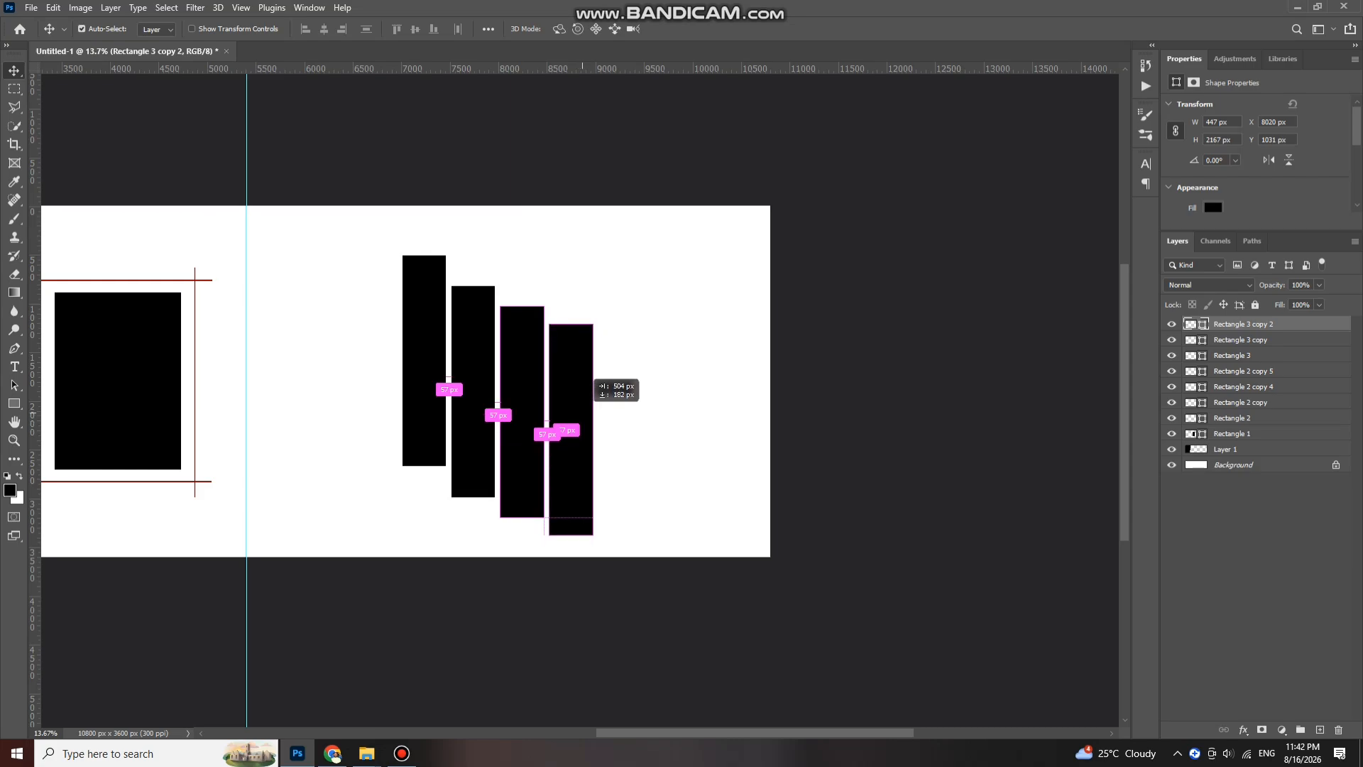
left_click_drag(587, 376, 587, 429)
left_click_drag(542, 363, 542, 387)
left_click_drag(571, 386, 473, 391)
- Scale the four bars together to about 403 × 1807 px each and move the group closer to the centre guide
left_click(1232, 372, "shift")
key("ctrl+t")
key("Escape")
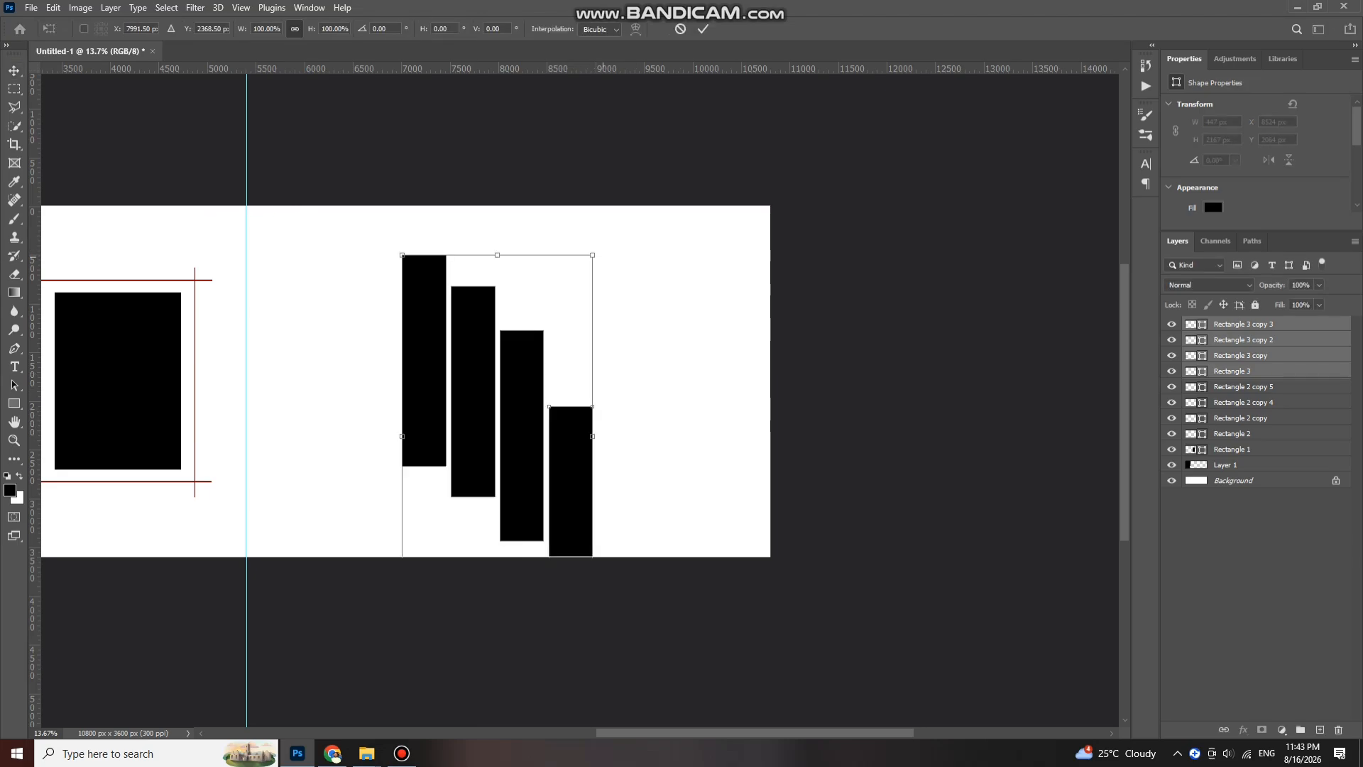
left_click_drag(594, 256, 561, 316)
left_click_drag(528, 422, 431, 337)
scroll(481, 386, "up", 2)
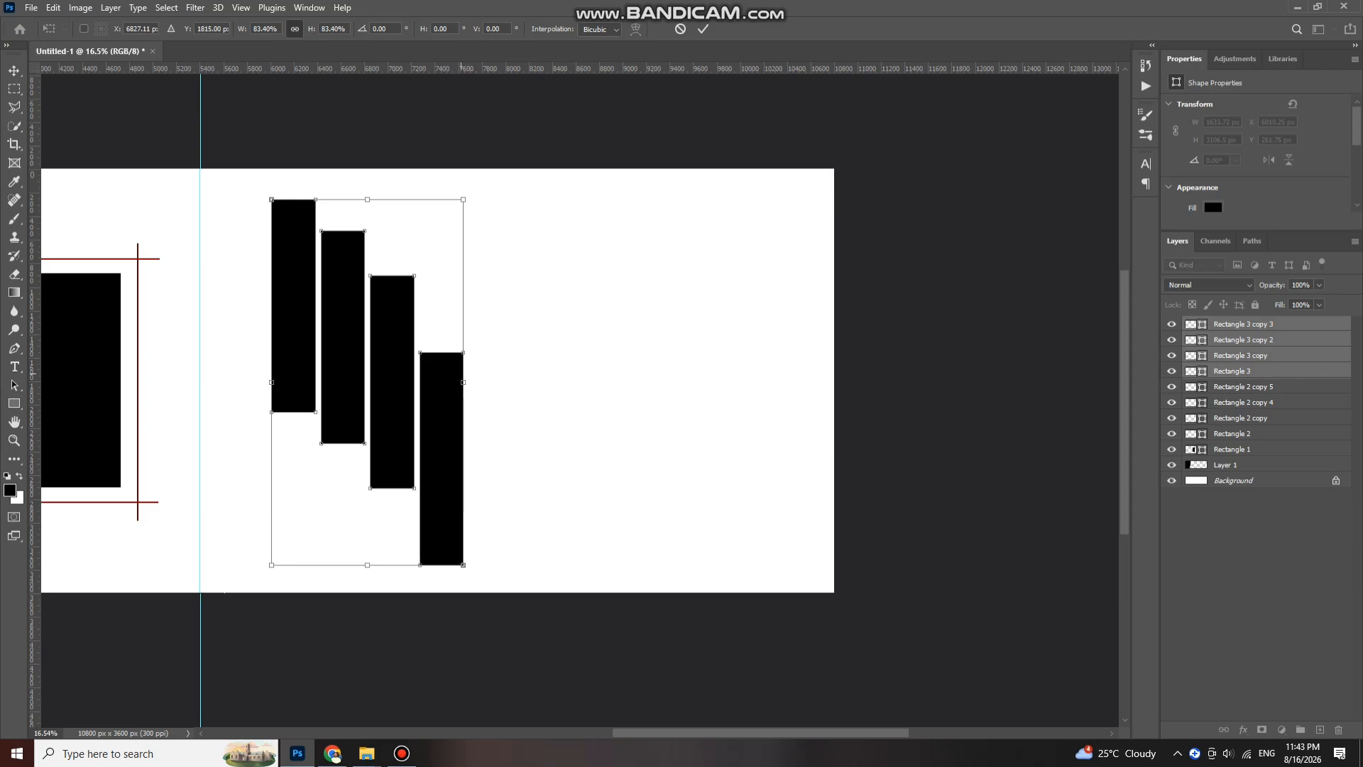
left_click_drag(464, 383, 375, 397)
key("Return")
- Nudge the third and fourth bars left to narrow their gaps, placing the fourth at about X 7087 px
left_click(497, 384)
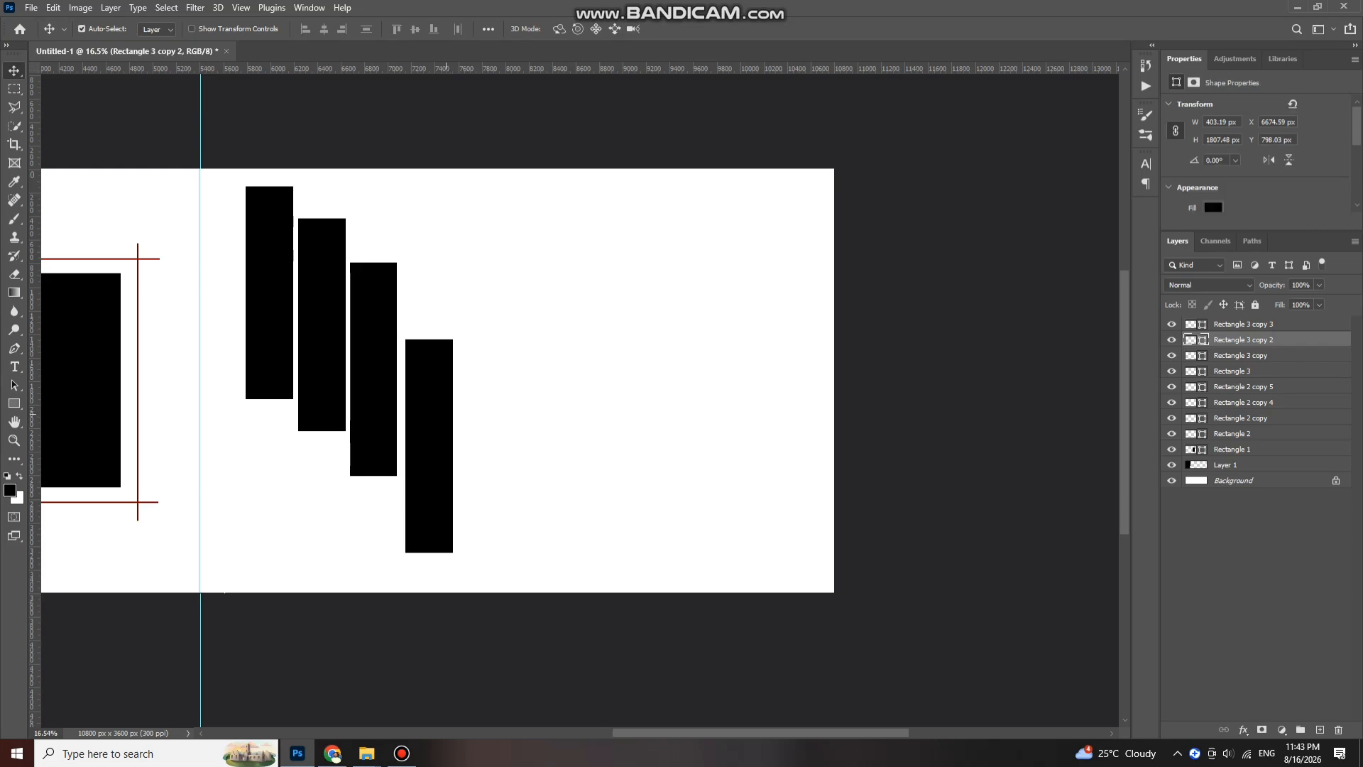
key("Left")
key("Left")
key("Left")
key("Left")
key("Left")
key("Left")
key("Left")
key("Left")
key("Left")
key("Left")
key("Left")
key("Left")
key("Left")
key("Left")
left_click(442, 414)
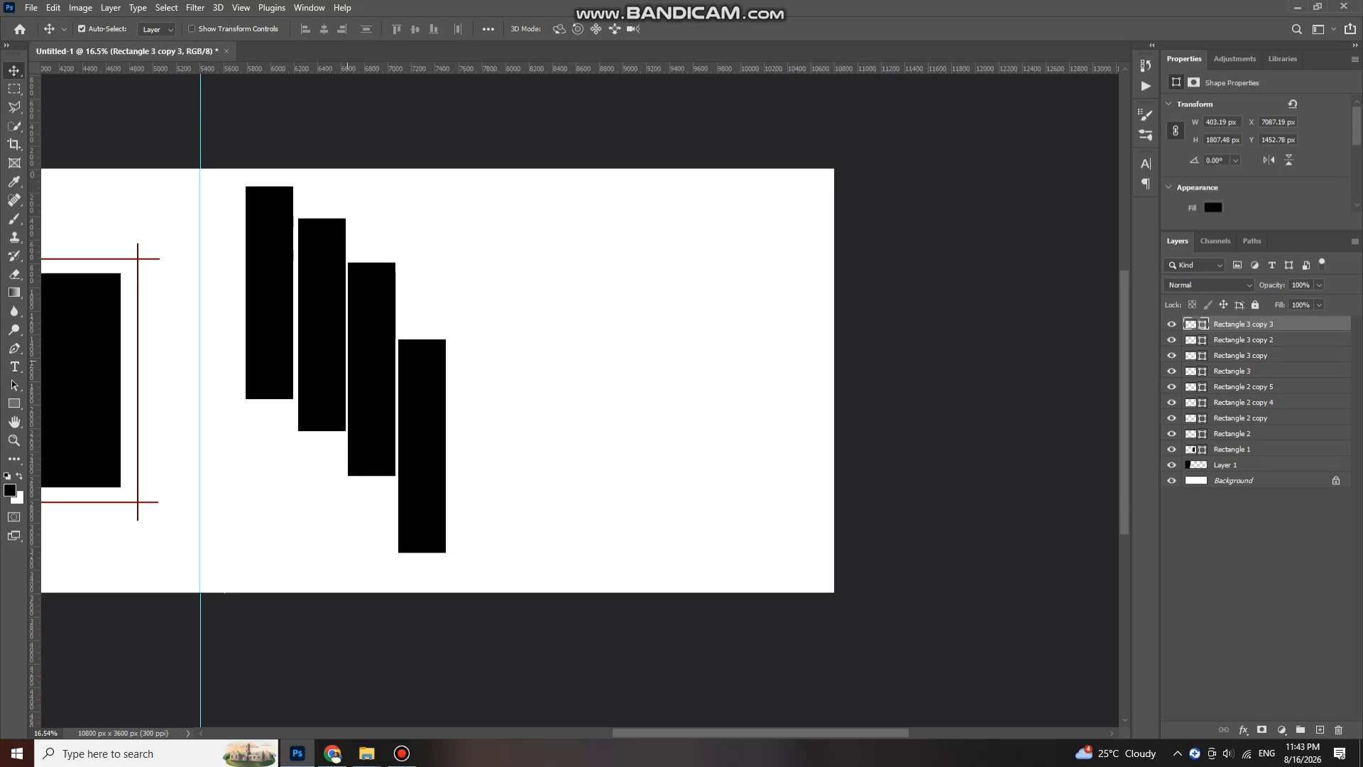
- Nudge the second, third and fourth bars left to equalize the gaps, with the third at about X 6645 px and the fourth at X 7072 px
left_click(325, 358)
key("Left")
key("Left")
key("Left")
key("Left")
key("Left")
key("Left")
key("Left")
key("Left")
key("Left")
key("Left")
key("Left")
key("Left")
key("Left")
key("Left")
key("Left")
key("Left")
key("Left")
key("Left")
key("Left")
key("Left")
left_click(372, 387)
key("Left")
key("Left")
key("Left")
key("Left")
key("Left")
key("Left")
key("Left")
key("Left")
key("Left")
key("Left")
key("Left")
key("Left")
key("Left")
key("Left")
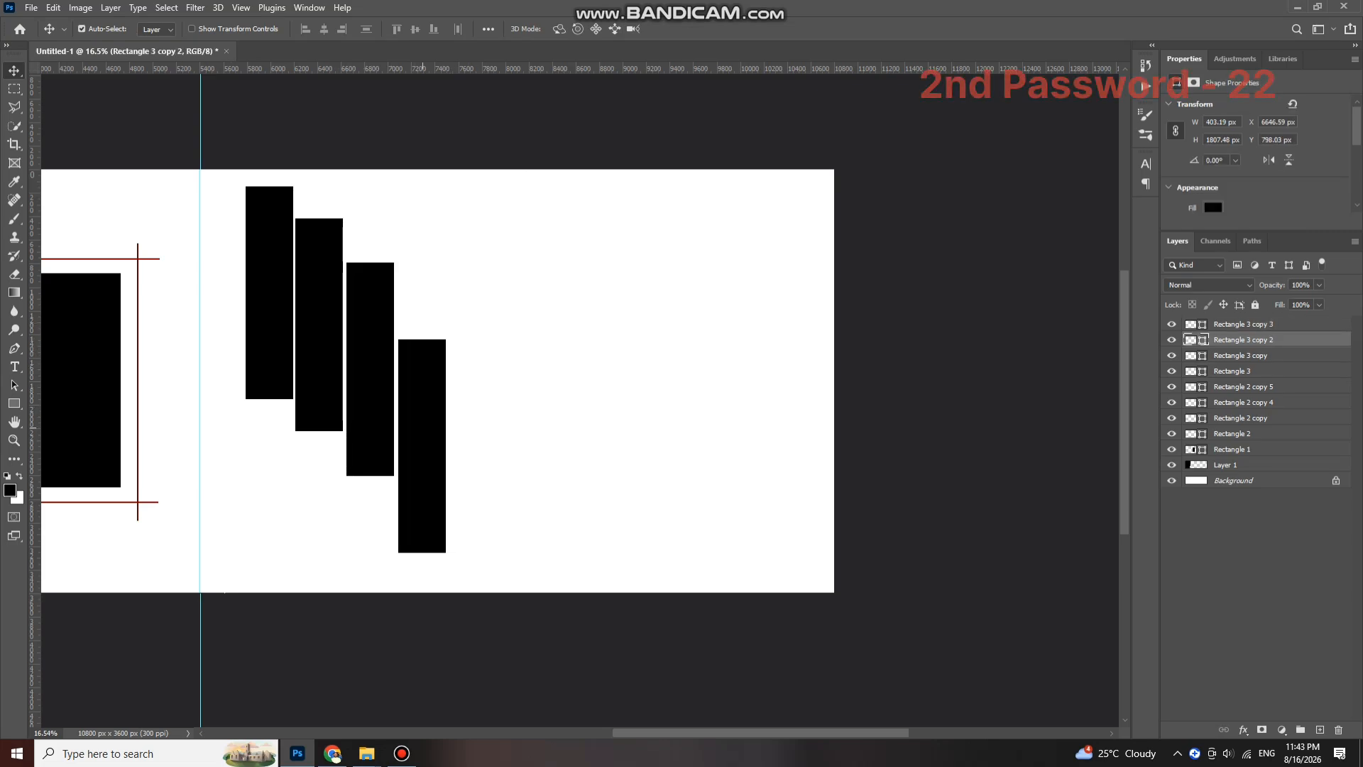
key("Left")
left_click(423, 428)
left_click(378, 395)
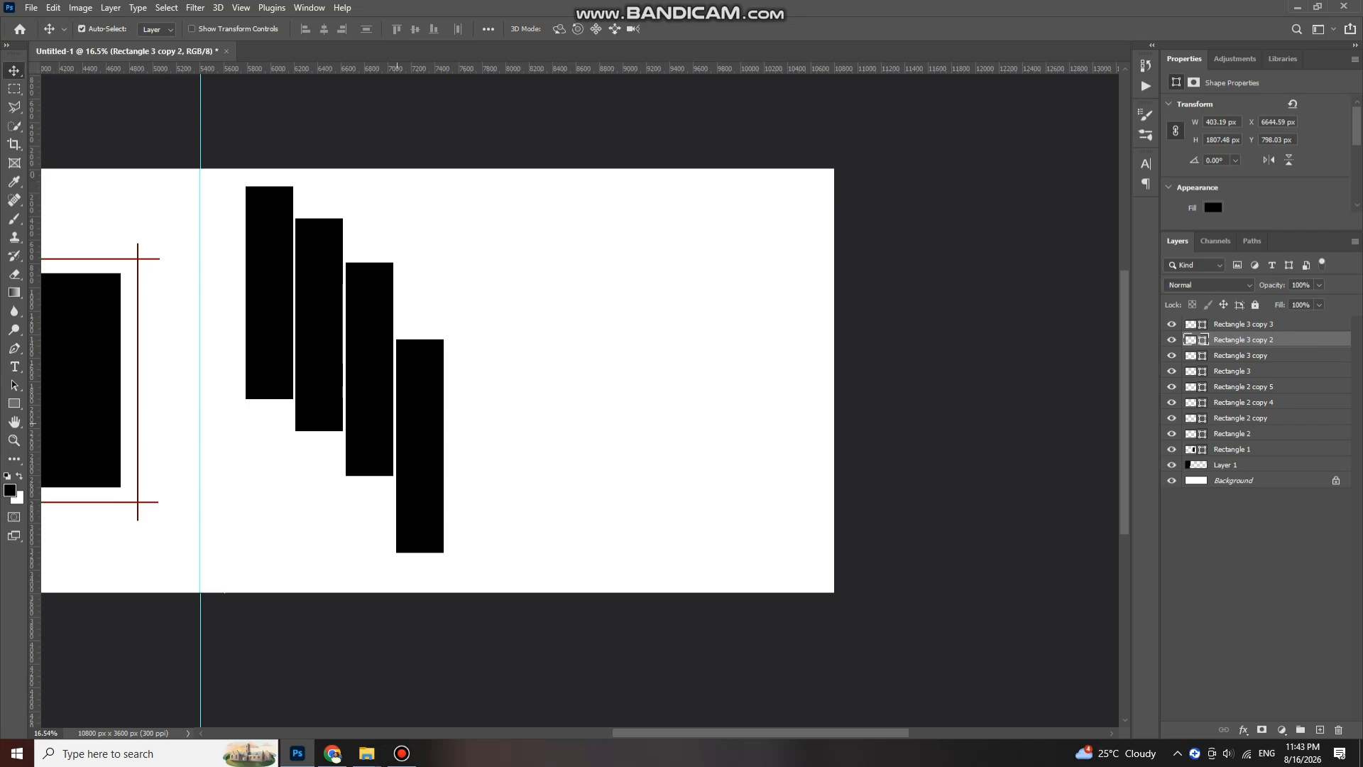
left_click(403, 419)
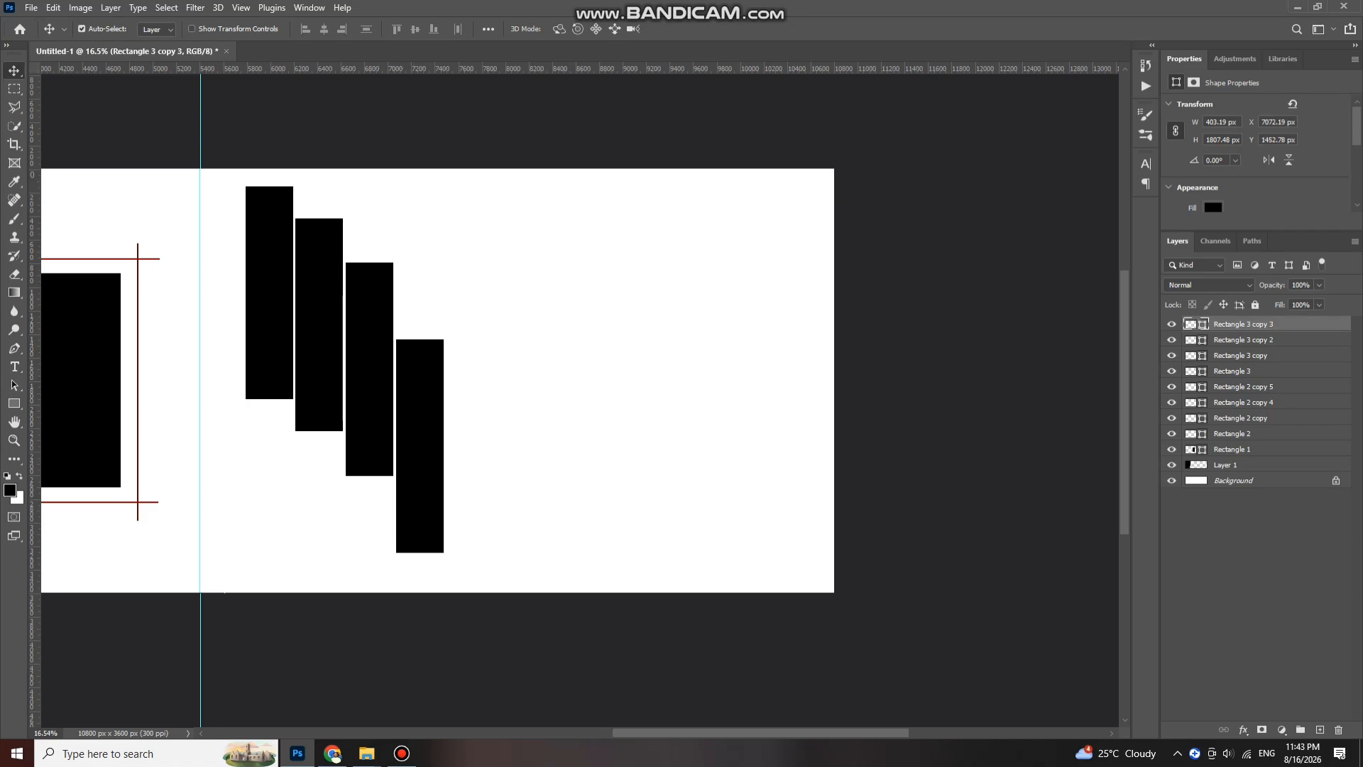
- Stretch the group of four bars vertically to about 1689 × 3353 px and place it at about X 5786 px, Y 103 px
left_click(1233, 371, "shift")
scroll(376, 382, "down", 2)
left_click_drag(418, 405, 419, 364)
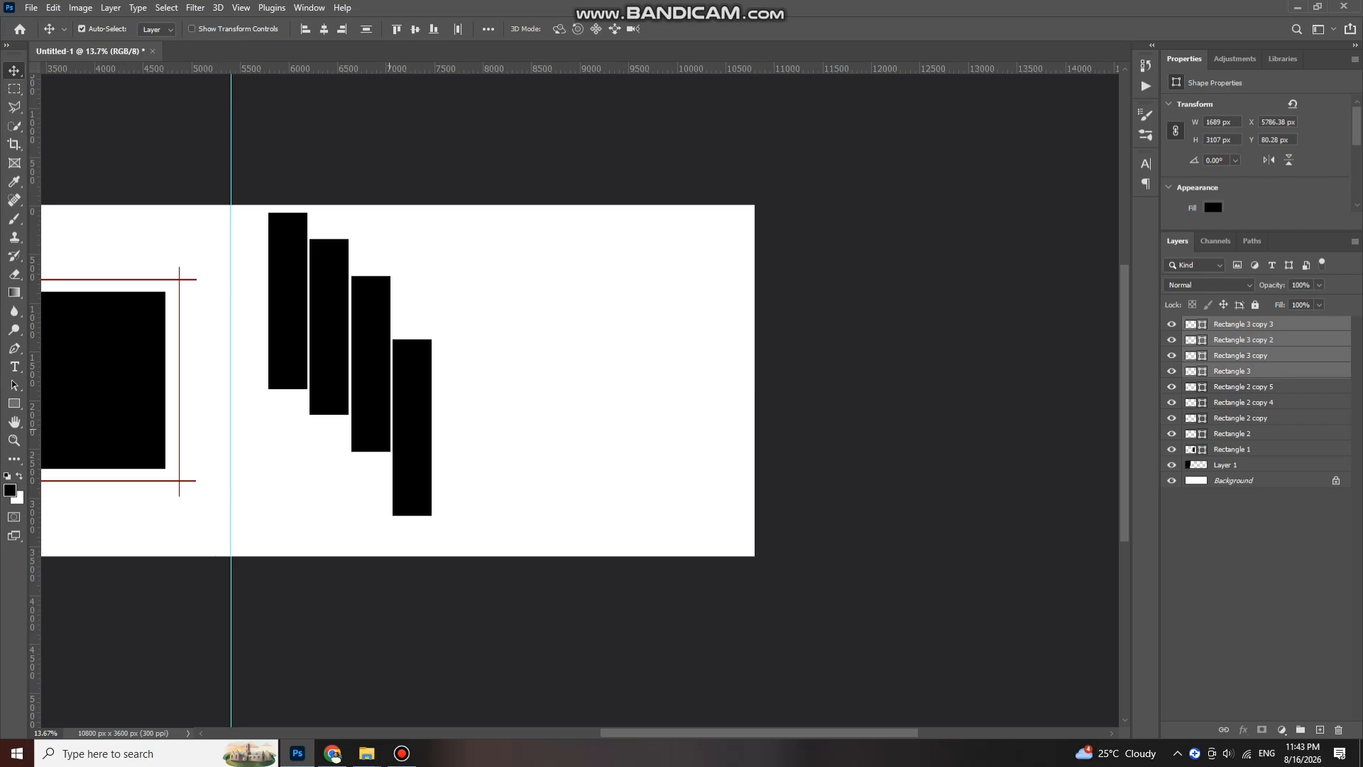
scroll(412, 424, "down", 1)
key("ctrl+t")
left_click_drag(411, 426, 411, 441)
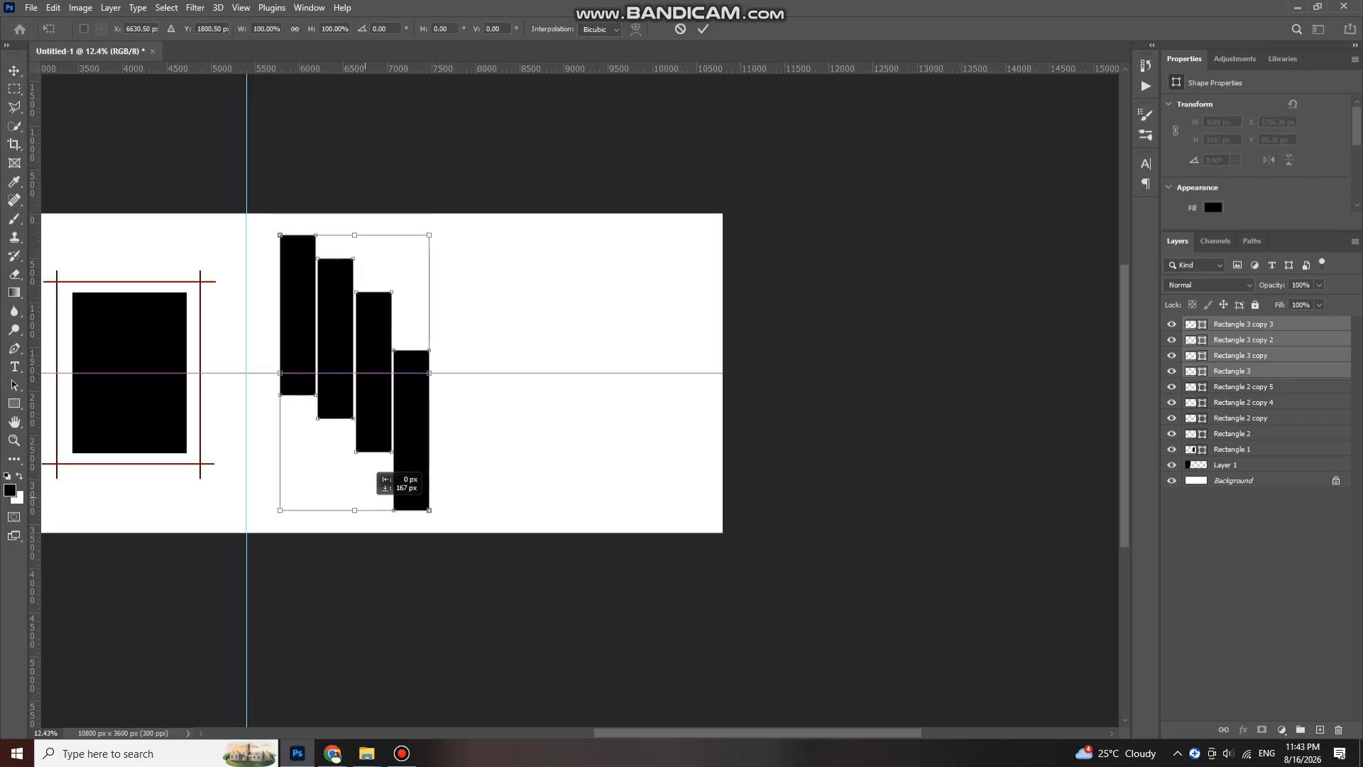
left_click_drag(355, 510, 354, 532)
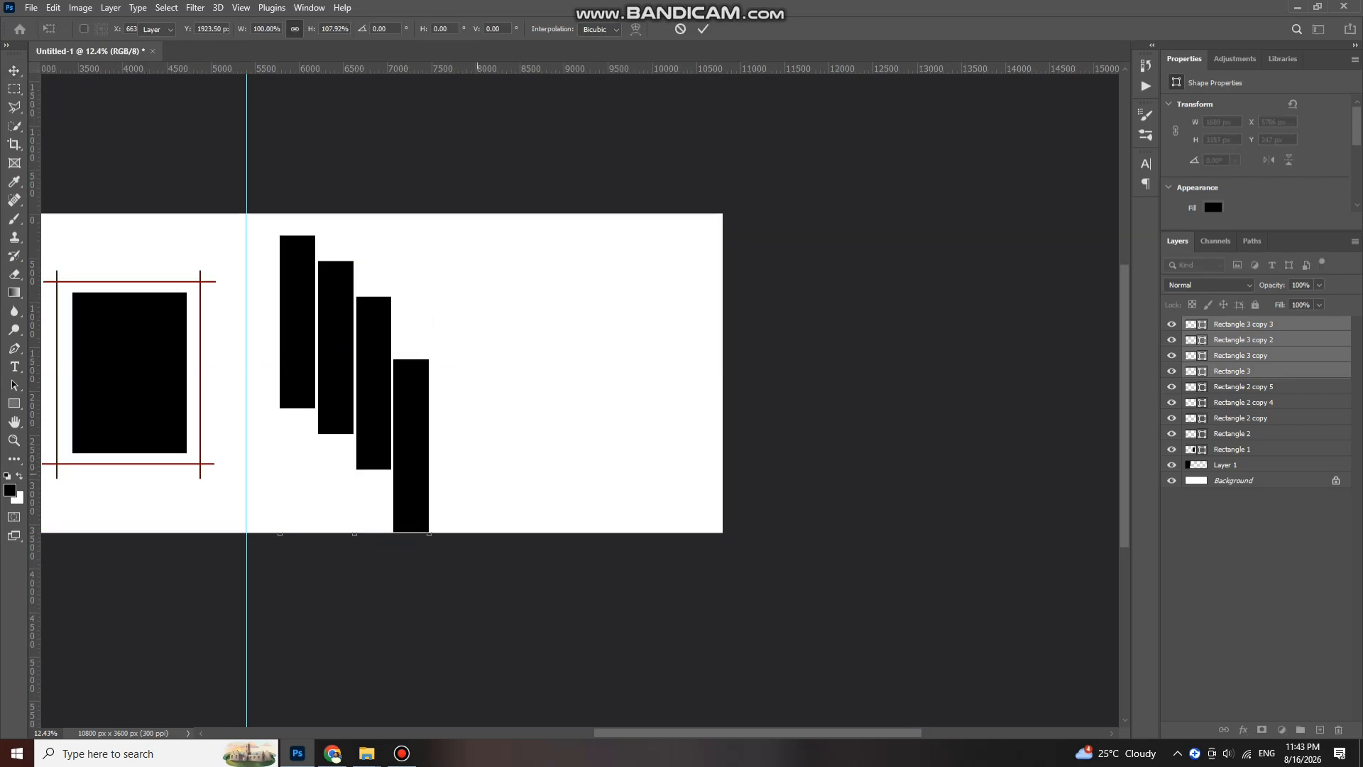
key("Return")
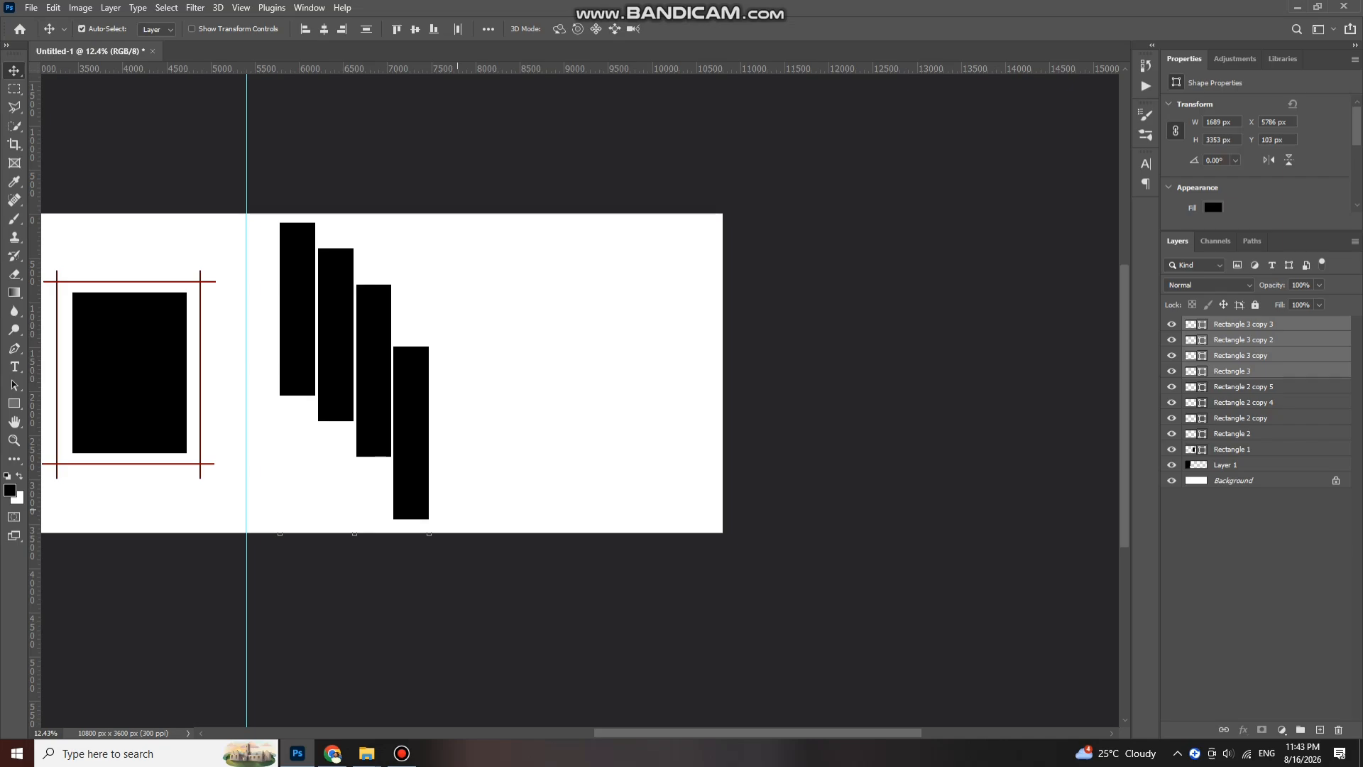
- Nudge the four-bar group left and up to about X 5750 px, Y 85 px
key("Left")
key("Left")
key("Left")
key("Left")
key("Left")
key("Left")
key("Left")
key("Left")
key("Left")
key("Left")
key("Left")
key("Left")
key("Left")
key("Left")
key("Left")
key("Left")
key("Left")
key("Left")
key("Left")
key("Left")
key("Left")
key("Left")
key("Left")
key("Left")
key("Left")
key("Left")
key("Left")
key("Left")
key("Left")
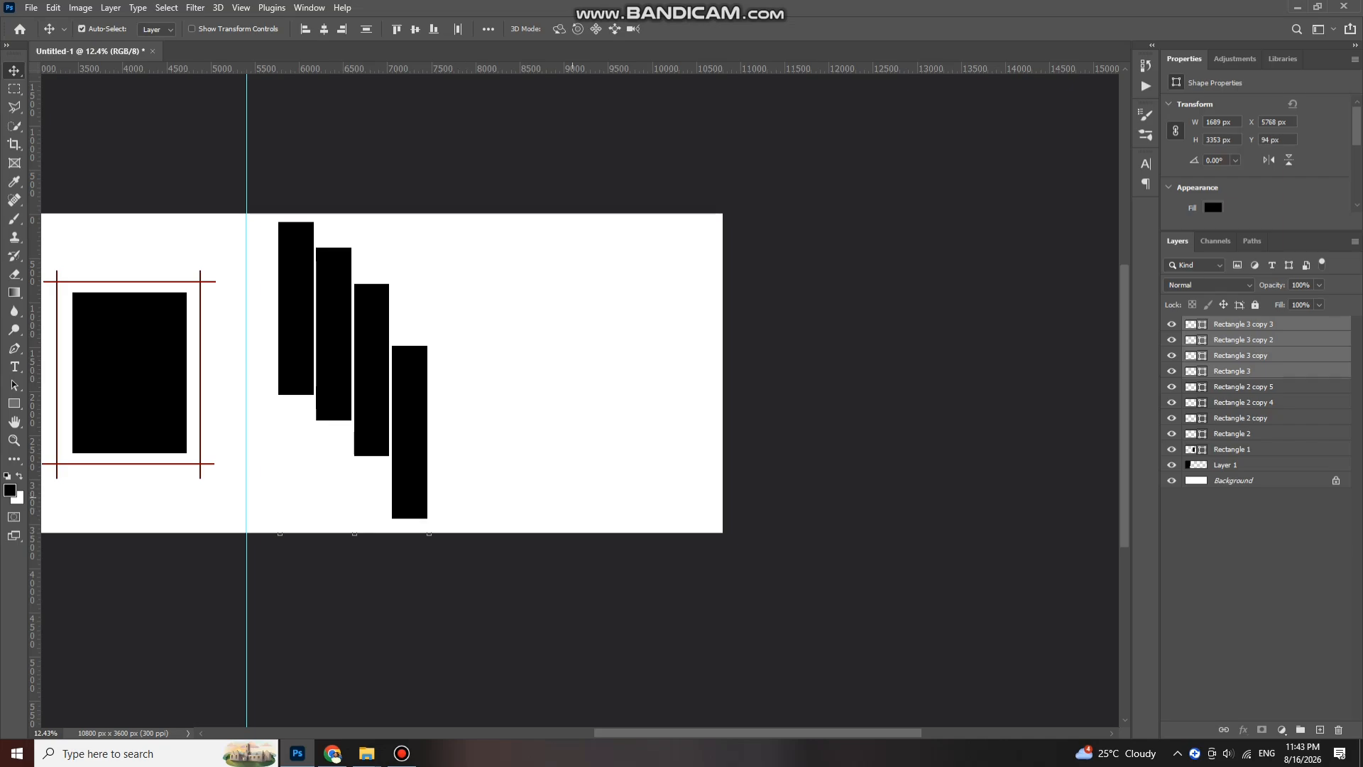
scroll(528, 487, "down", 2)
scroll(654, 462, "up", 3)
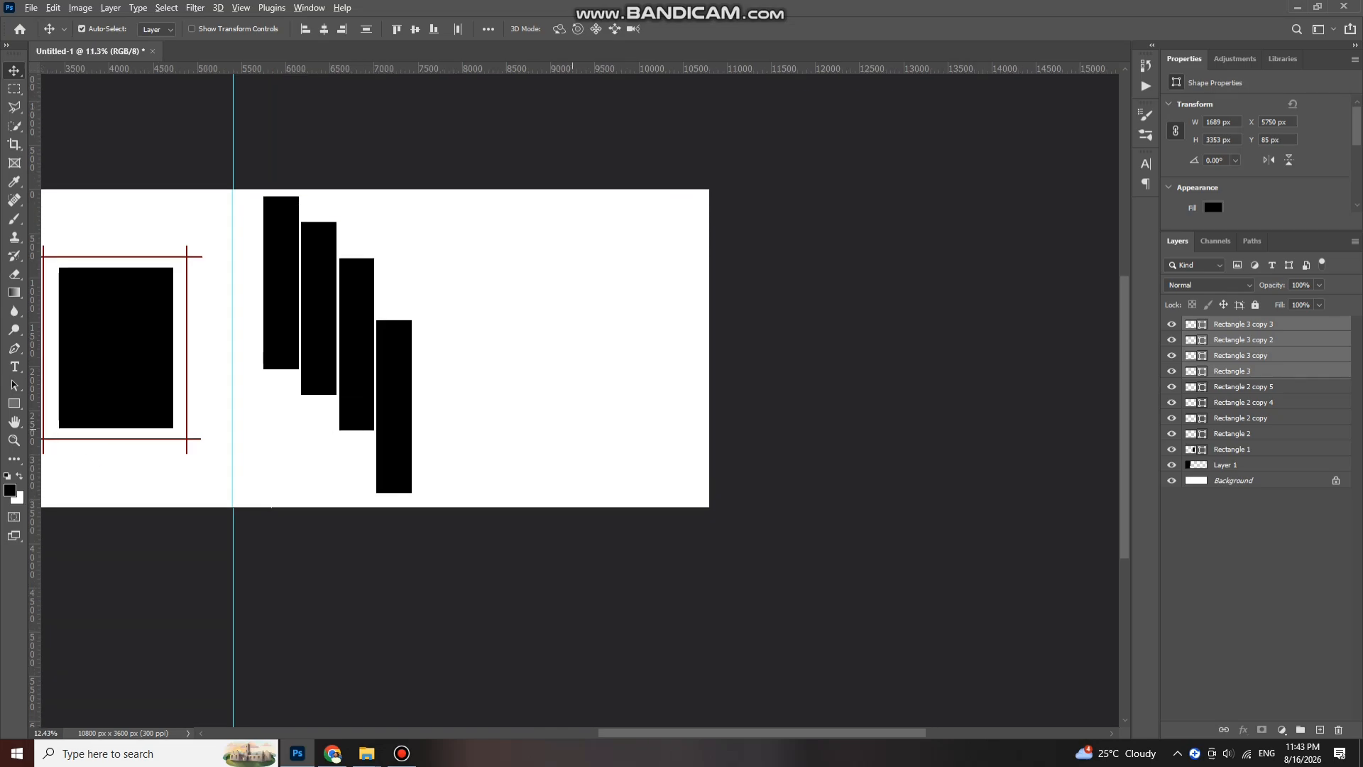
- Draw a black circle of about 3667 × 3699 px overlapping the page's right edge and move it to about X 8135 px, Y 474 px
left_click(14, 403)
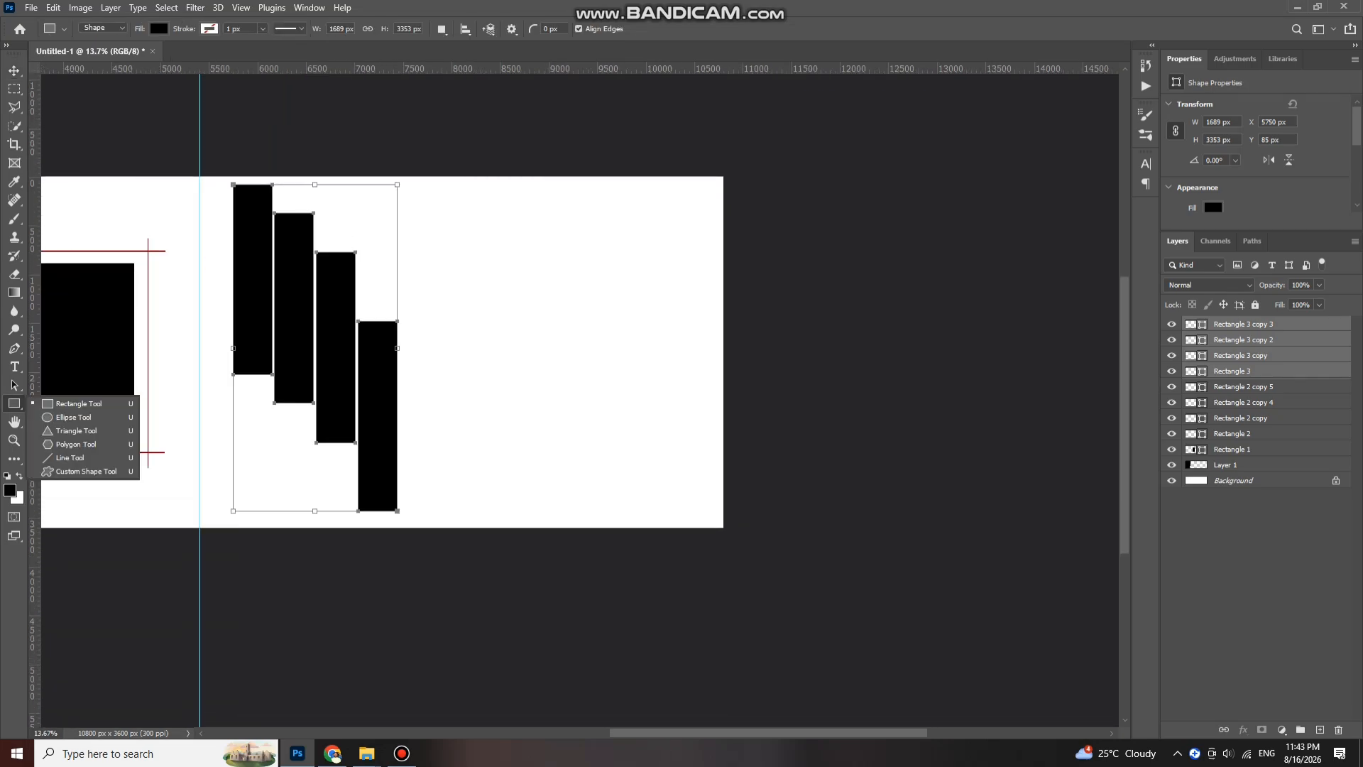
left_click(64, 418)
left_click_drag(466, 290, 822, 650)
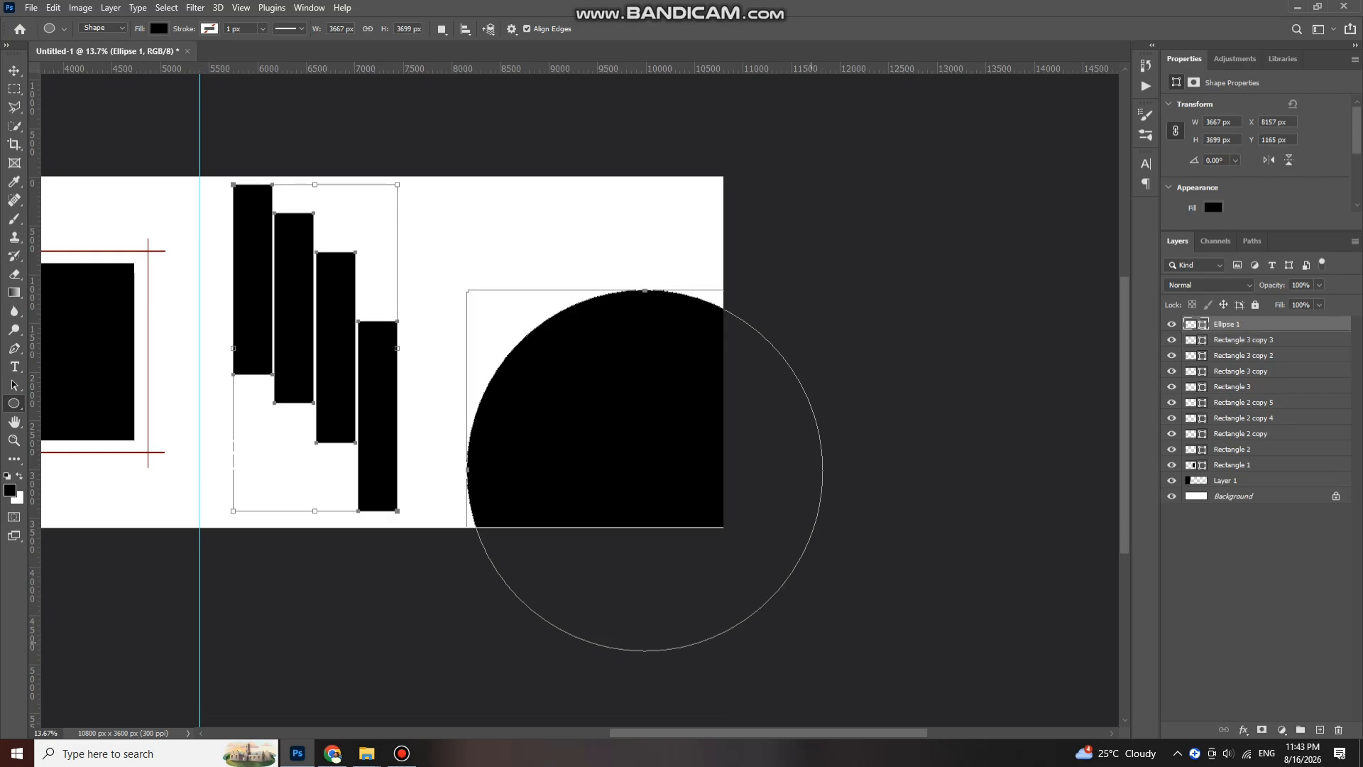
key("v")
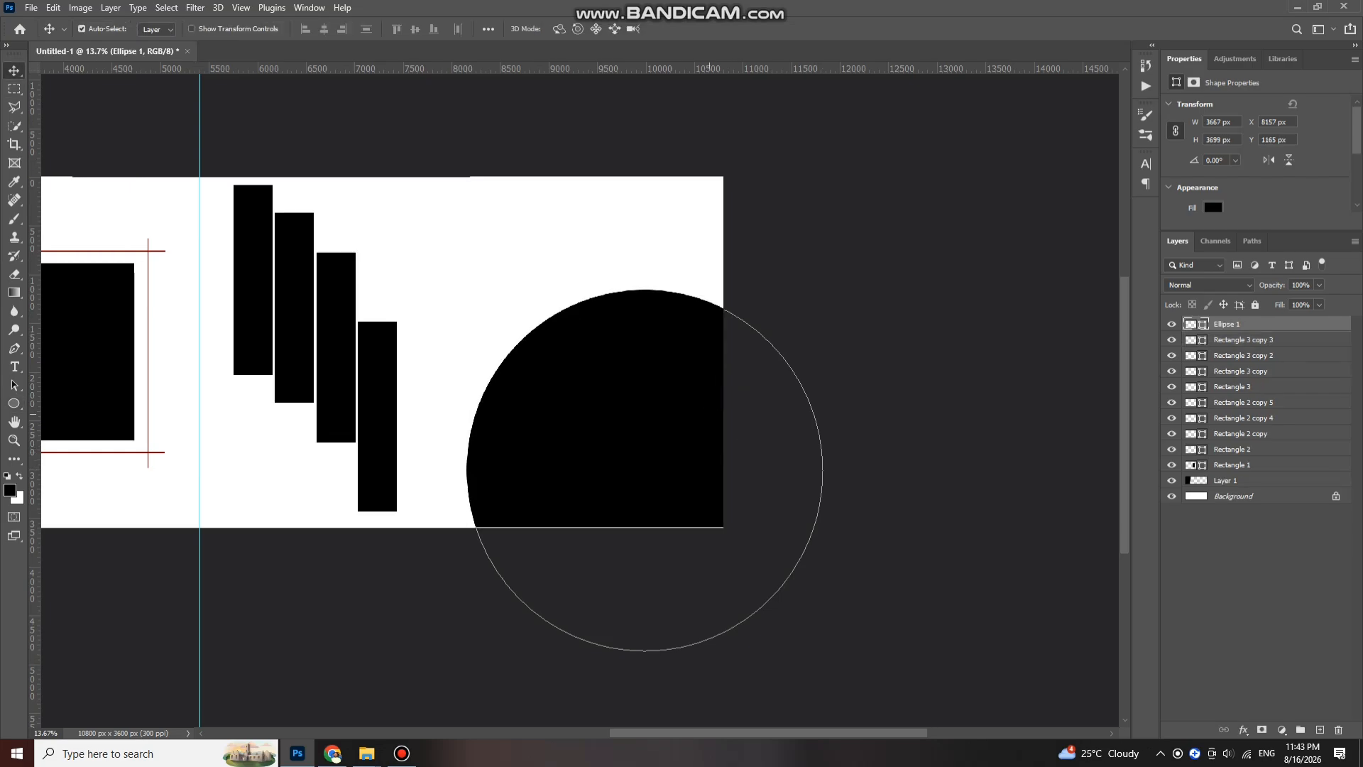
left_click_drag(630, 427, 625, 367)
scroll(595, 415, "down", 3)
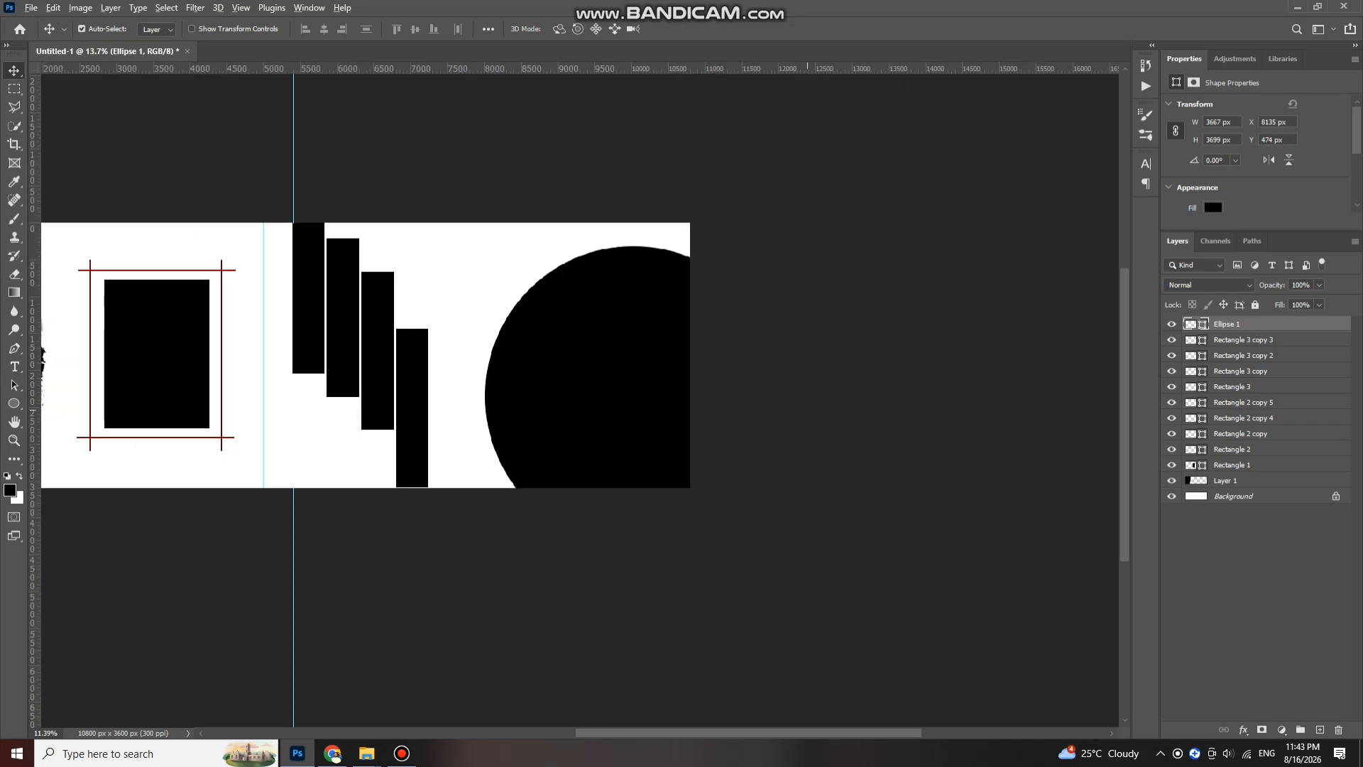
- Enlarge the black circle to about 4567 × 4724 px and position it at about X 7961 px, Y 369 px
key("ctrl+t")
scroll(562, 332, "down", 1)
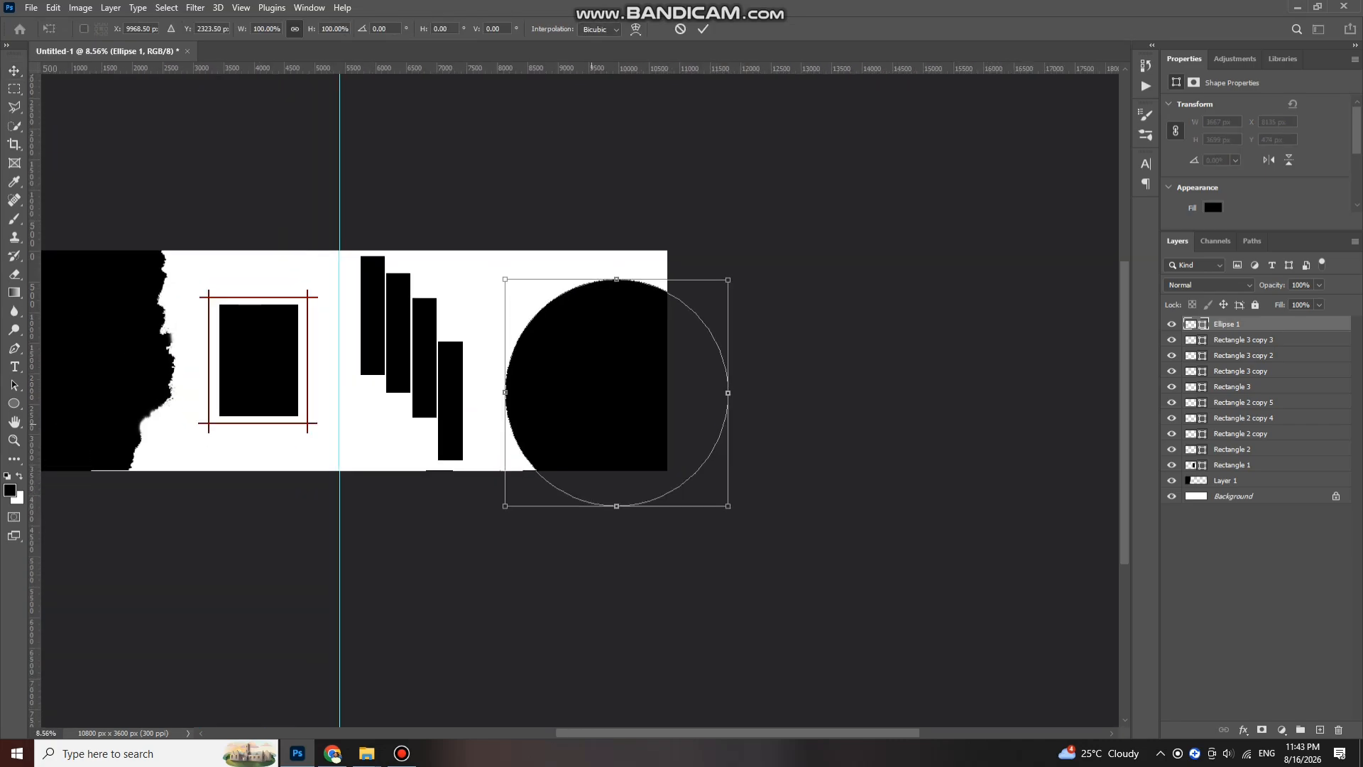
left_click_drag(618, 506, 620, 568)
left_click_drag(641, 479, 648, 470)
left_click_drag(759, 421, 756, 420)
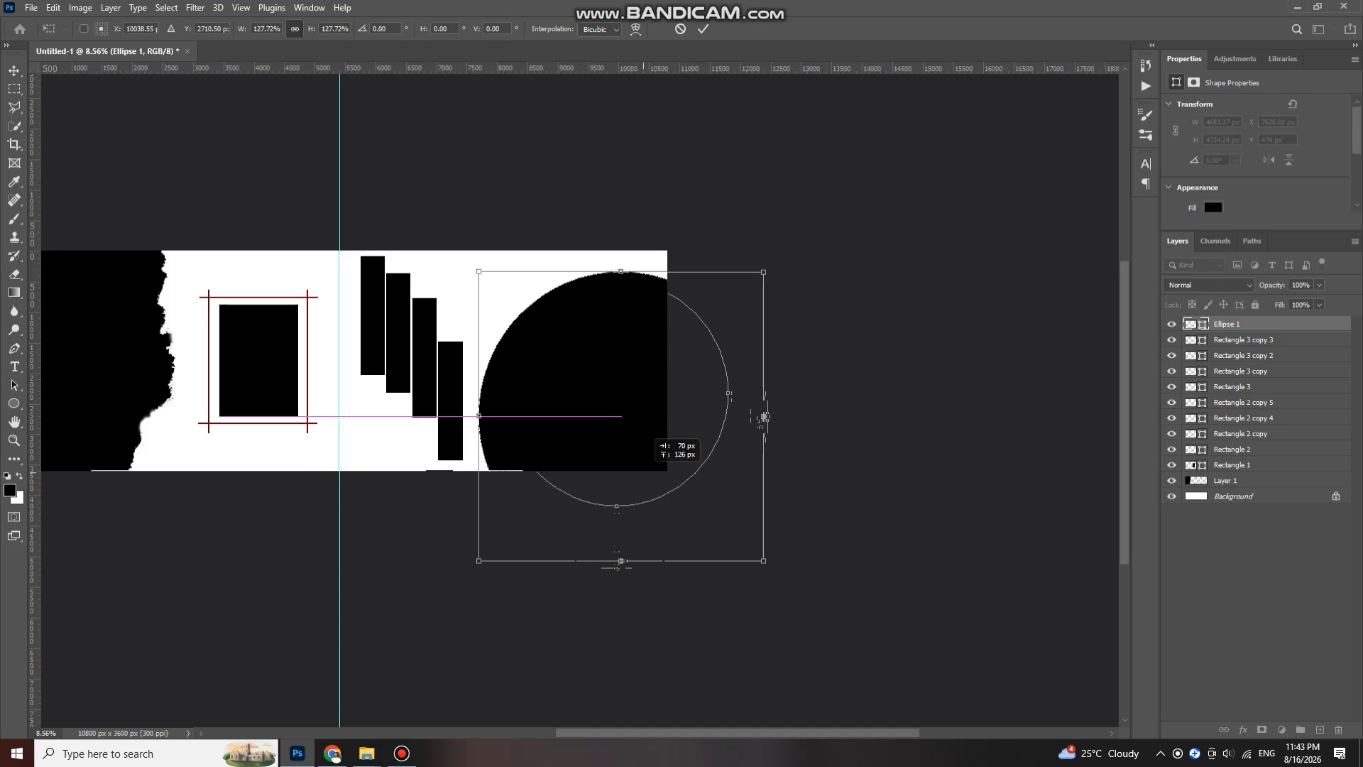
left_click_drag(764, 417, 765, 417)
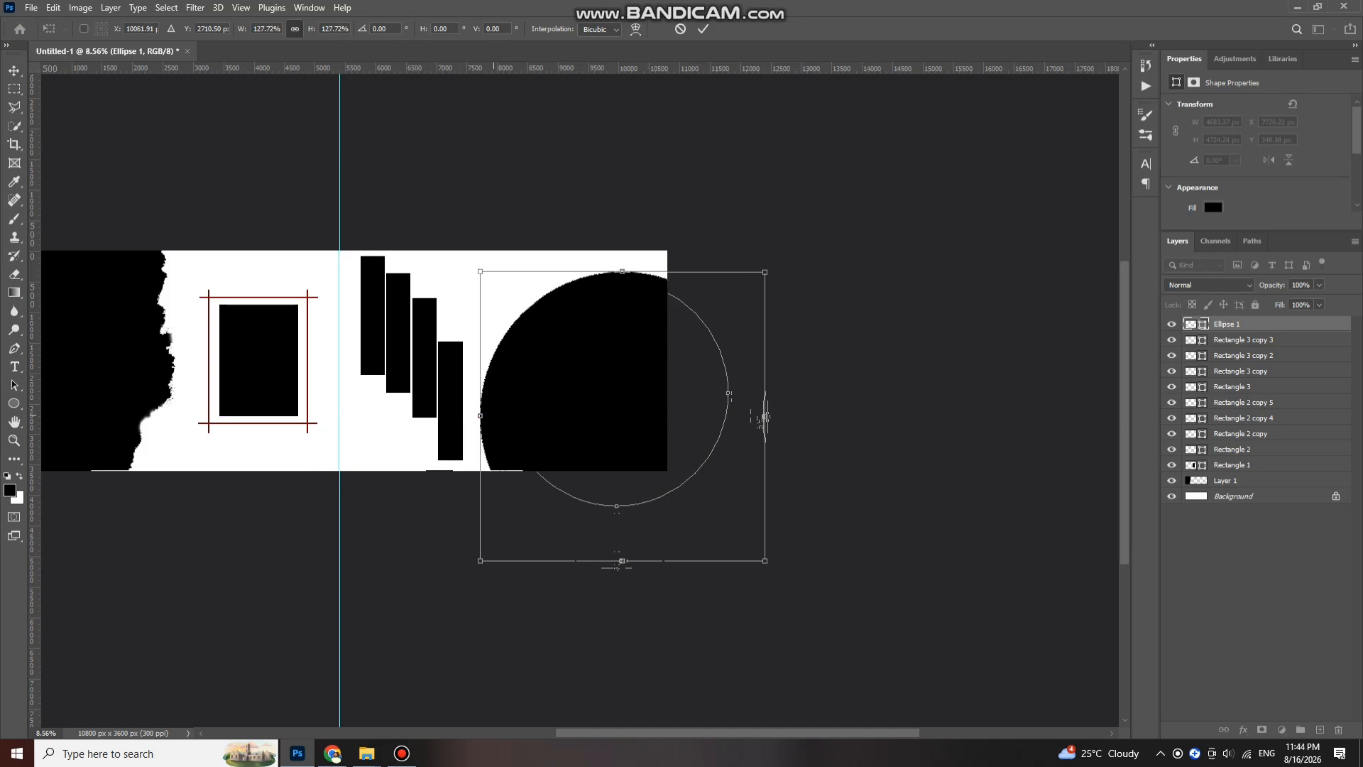
left_click_drag(480, 416, 487, 415)
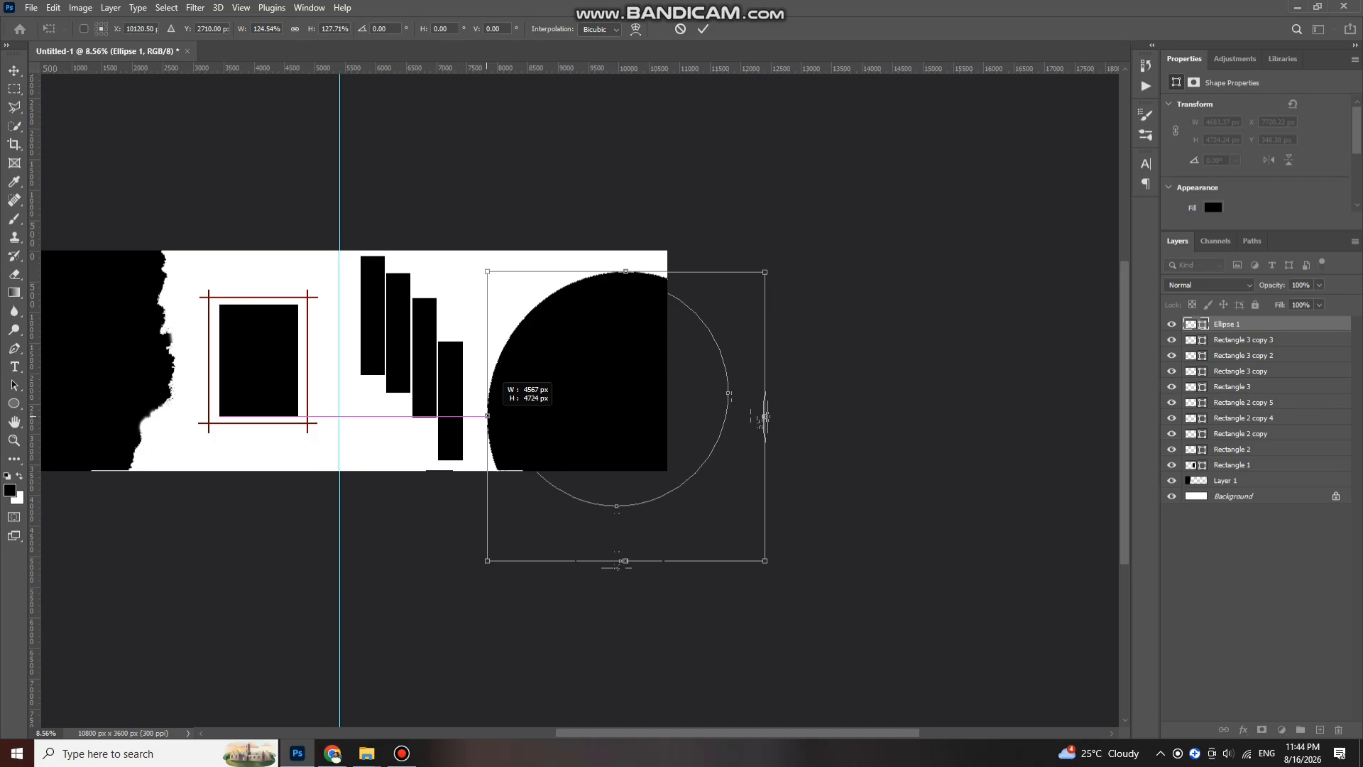
key("Return")
scroll(599, 313, "up", 3)
left_click_drag(587, 400, 599, 402)
scroll(536, 150, "up", 1)
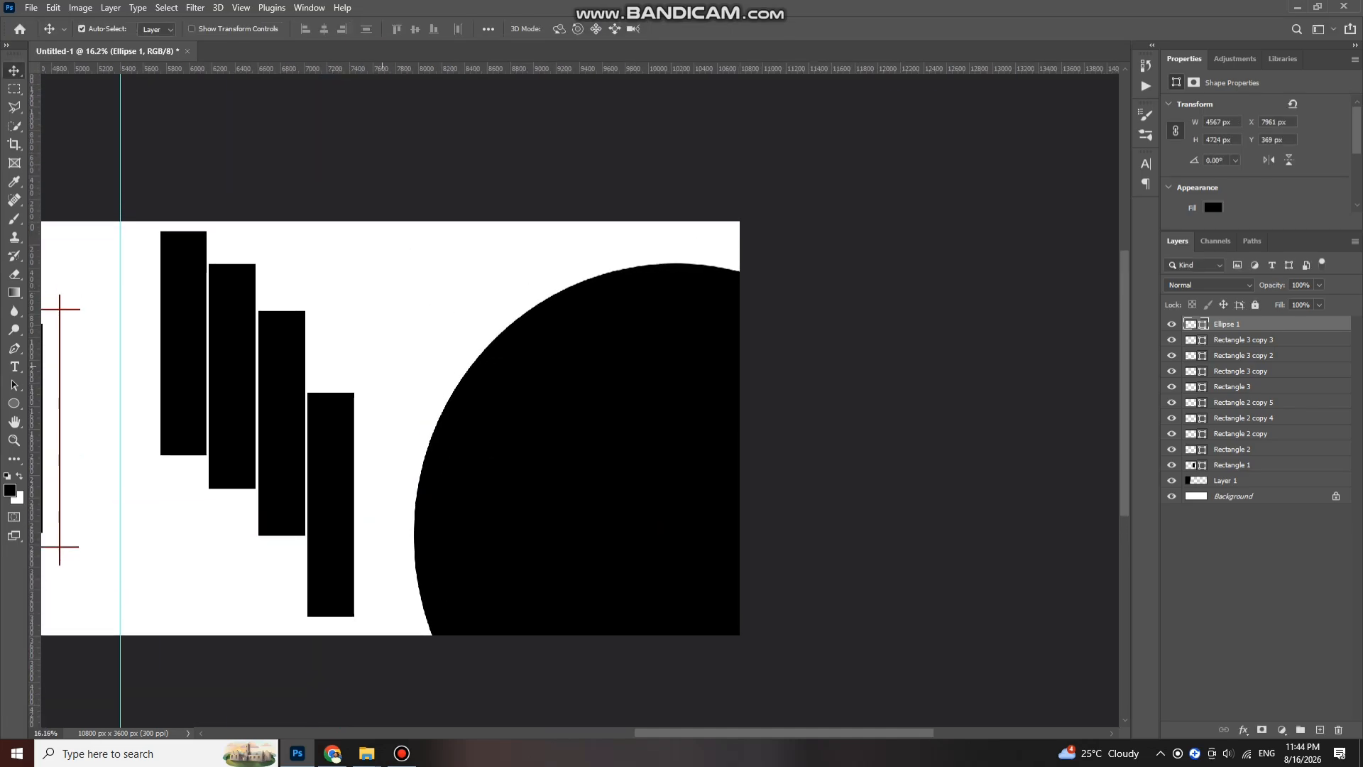
- Add a smaller black circle of about 1247 × 1285 px overlapping the big circle's upper-left edge, at about X 7745 px, Y 418 px
key("u")
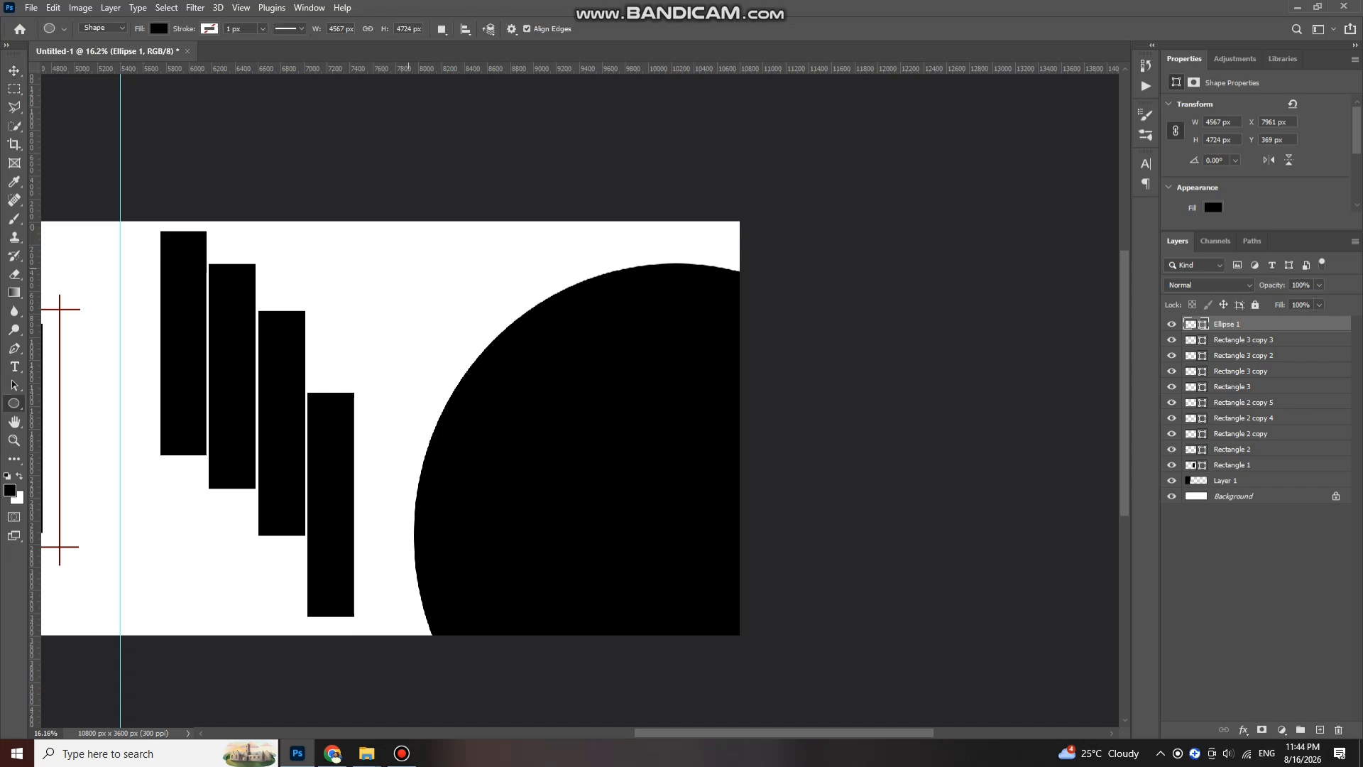
left_click_drag(414, 264, 482, 334)
key("ctrl+z")
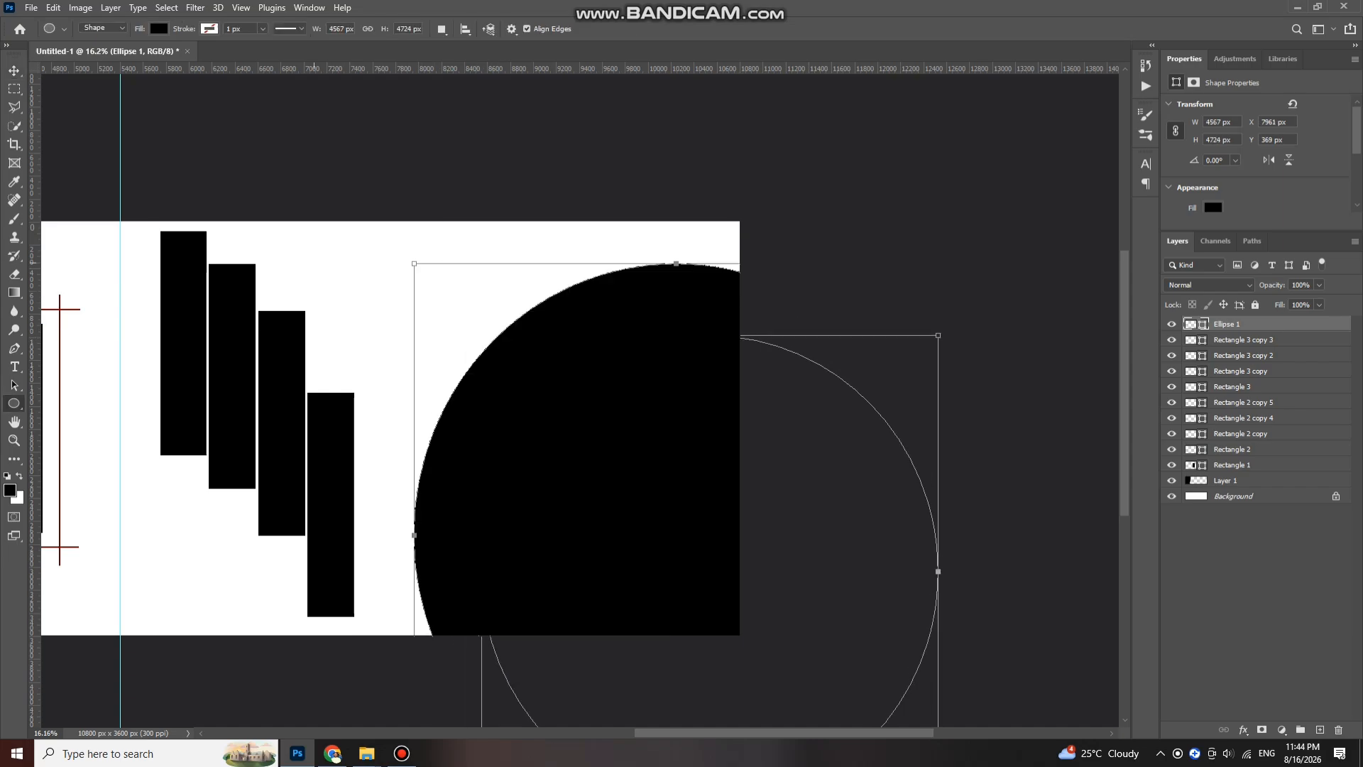
left_click_drag(304, 242, 409, 349)
key("ctrl+t")
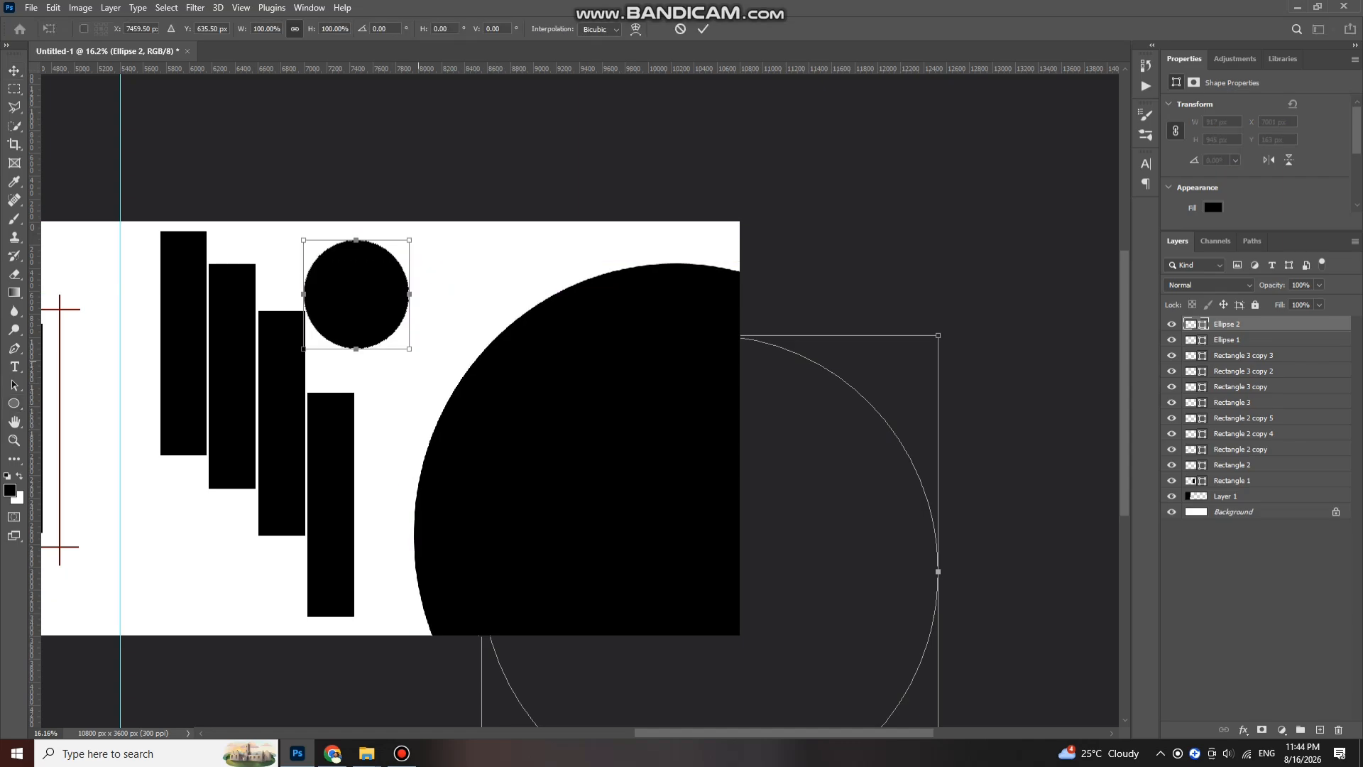
left_click_drag(412, 351, 494, 385)
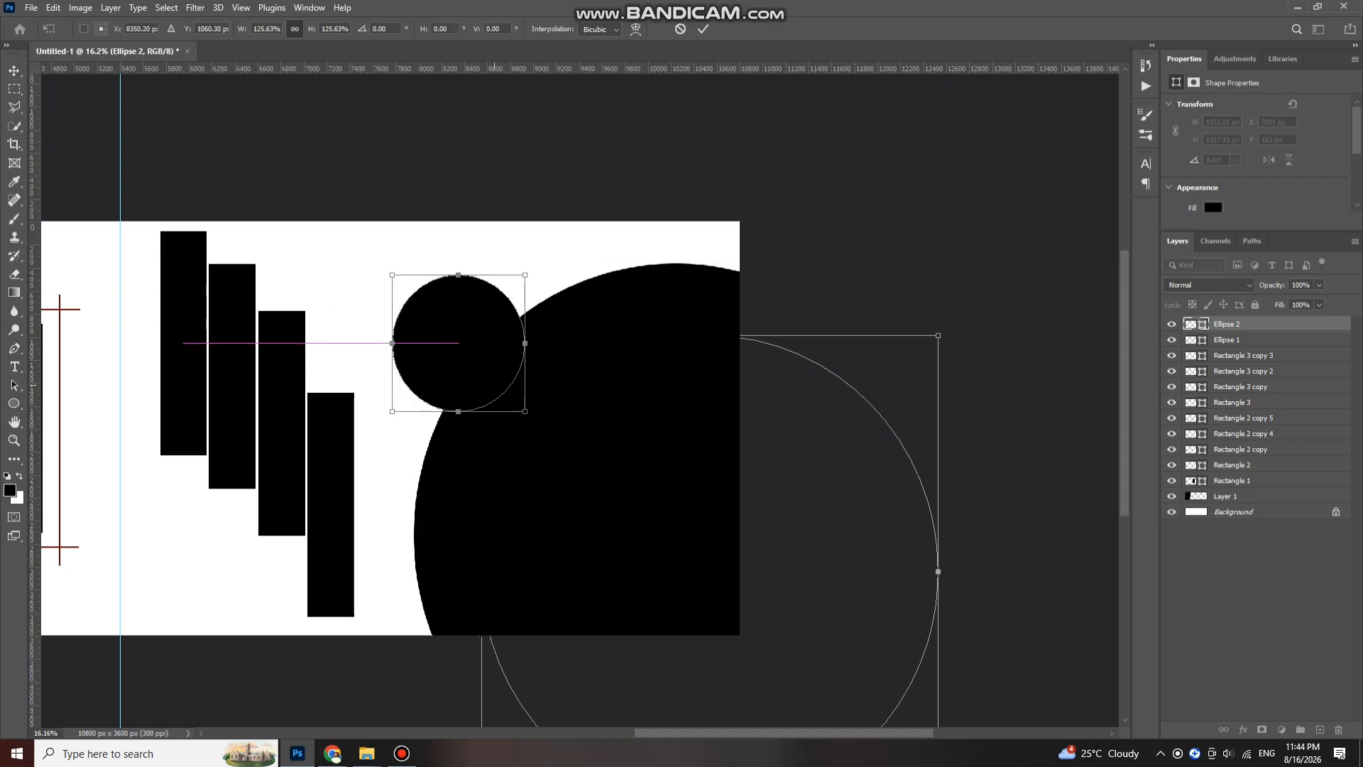
left_click_drag(464, 274, 466, 263)
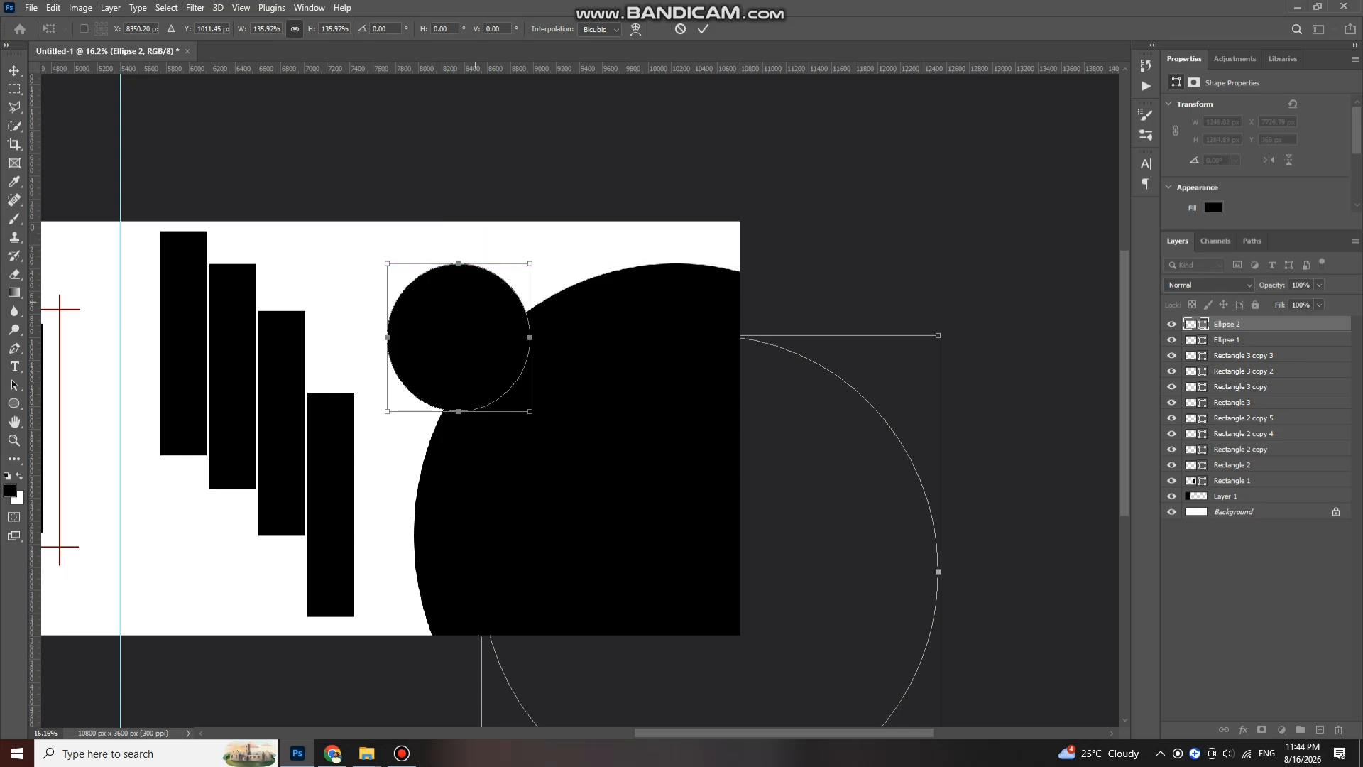
left_click_drag(481, 333, 482, 339)
key("Return")
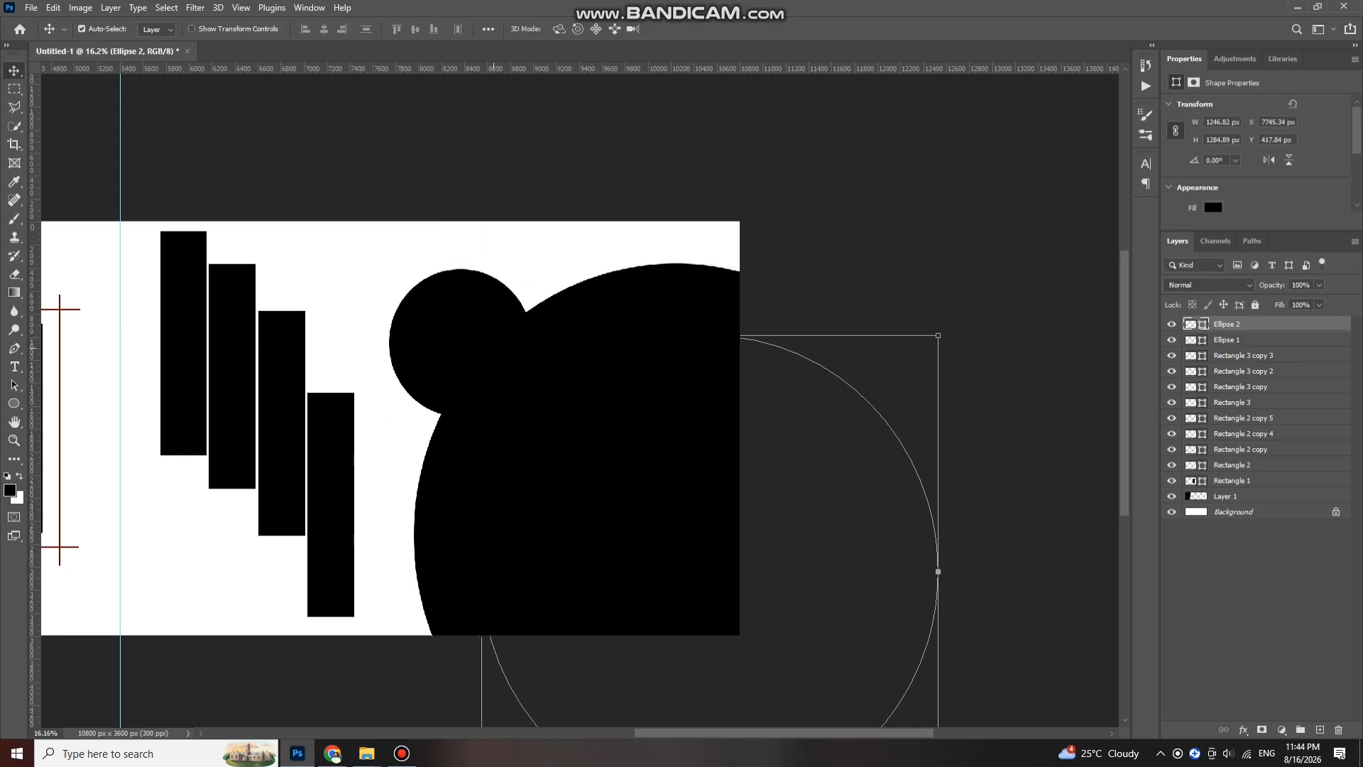
- Place the portrait of the bride in red from the "pins download photos insta" folder directly above the torn-edge shape's layer
scroll(482, 338, "down", 3)
scroll(483, 338, "left", 7)
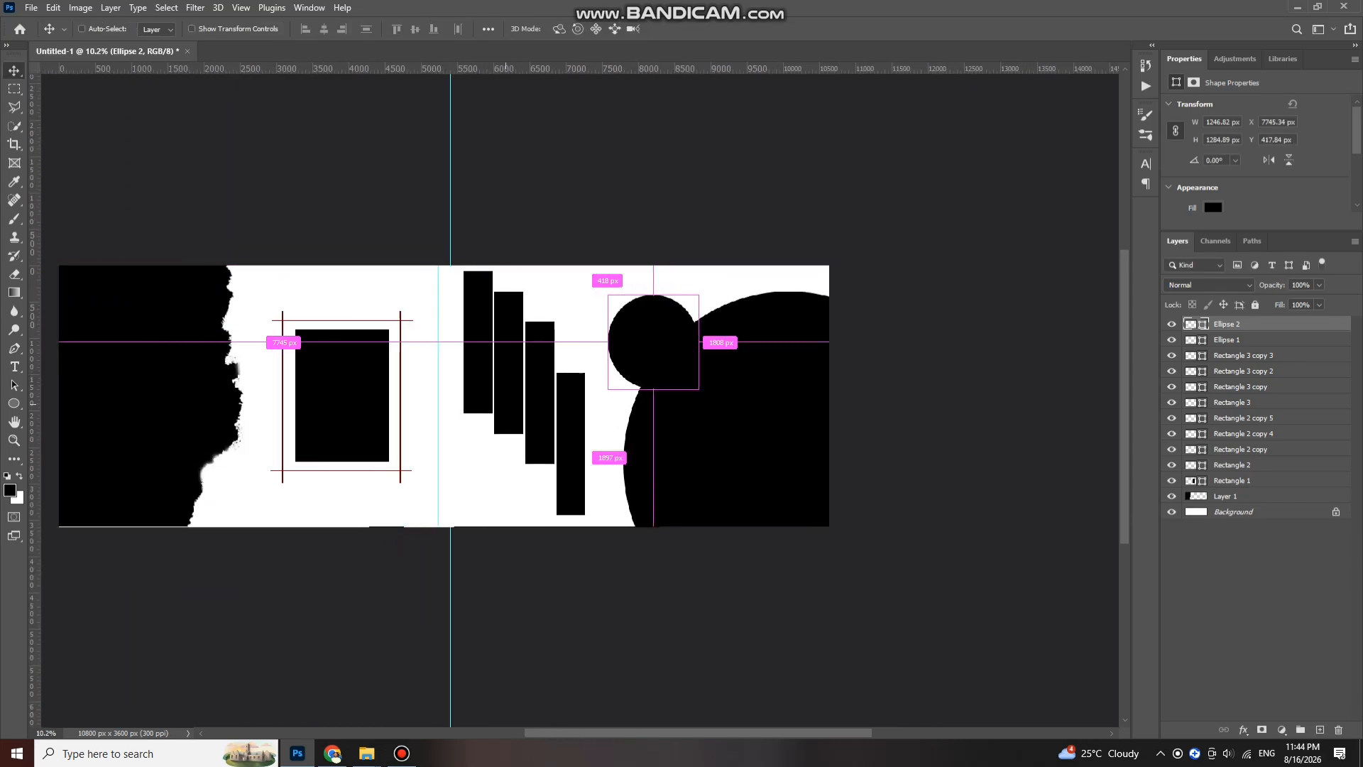
scroll(385, 339, "up", 3)
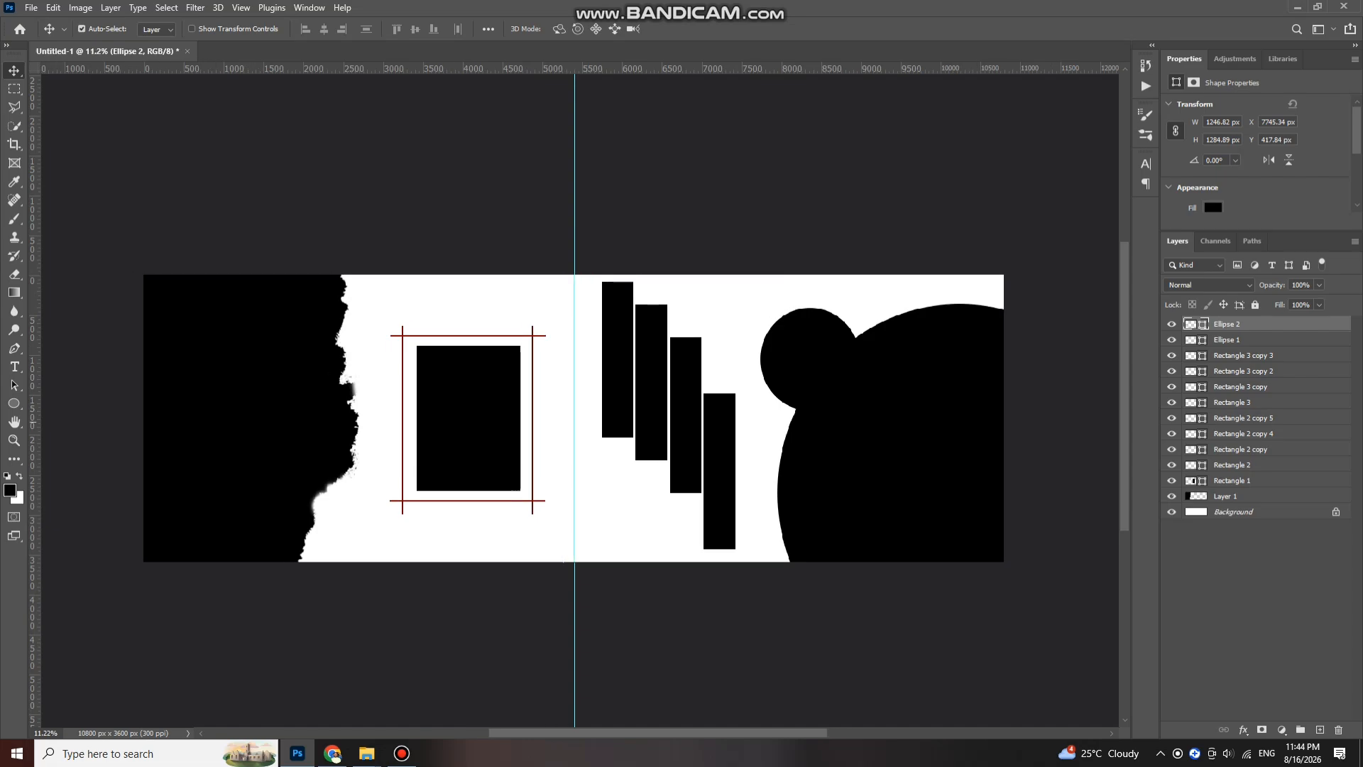
scroll(330, 414, "left", 1)
left_click(310, 387, "ctrl")
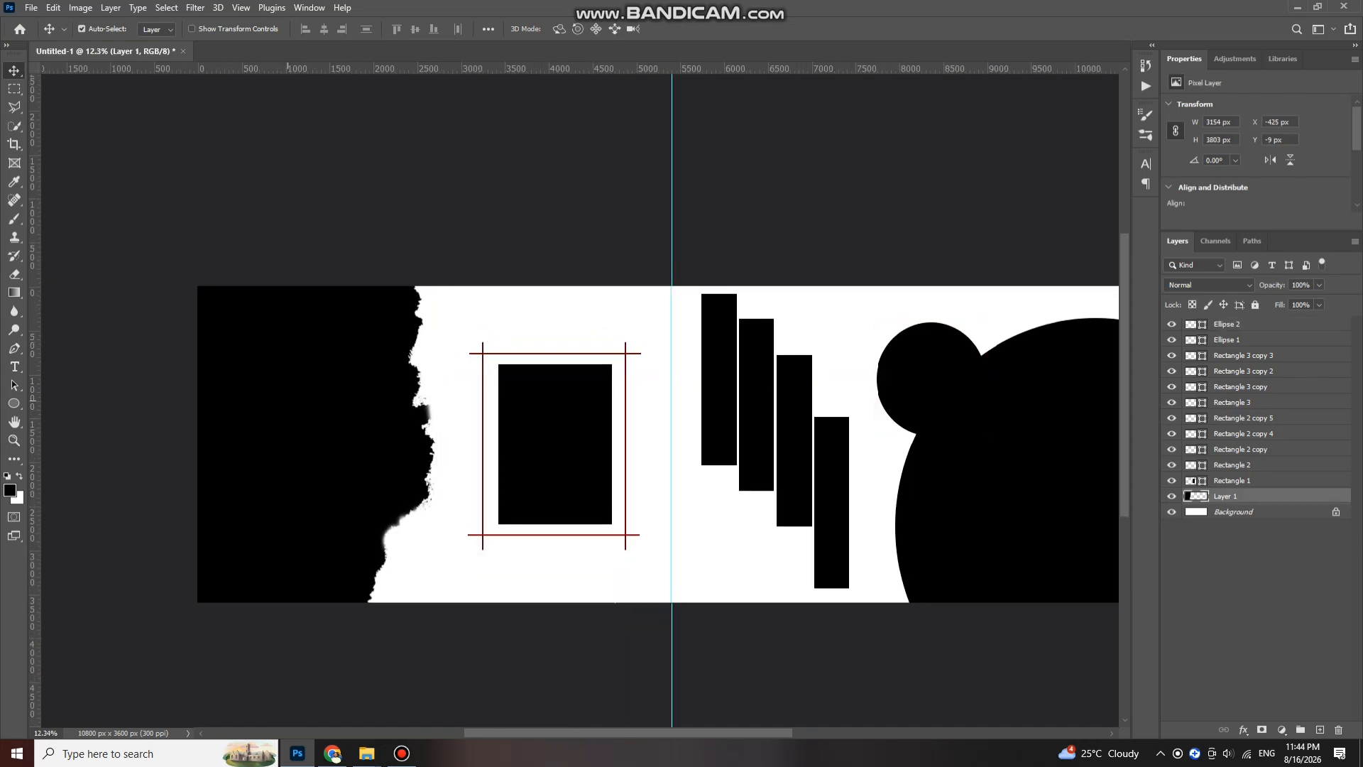
scroll(308, 385, "down", 2)
scroll(312, 387, "up", 1)
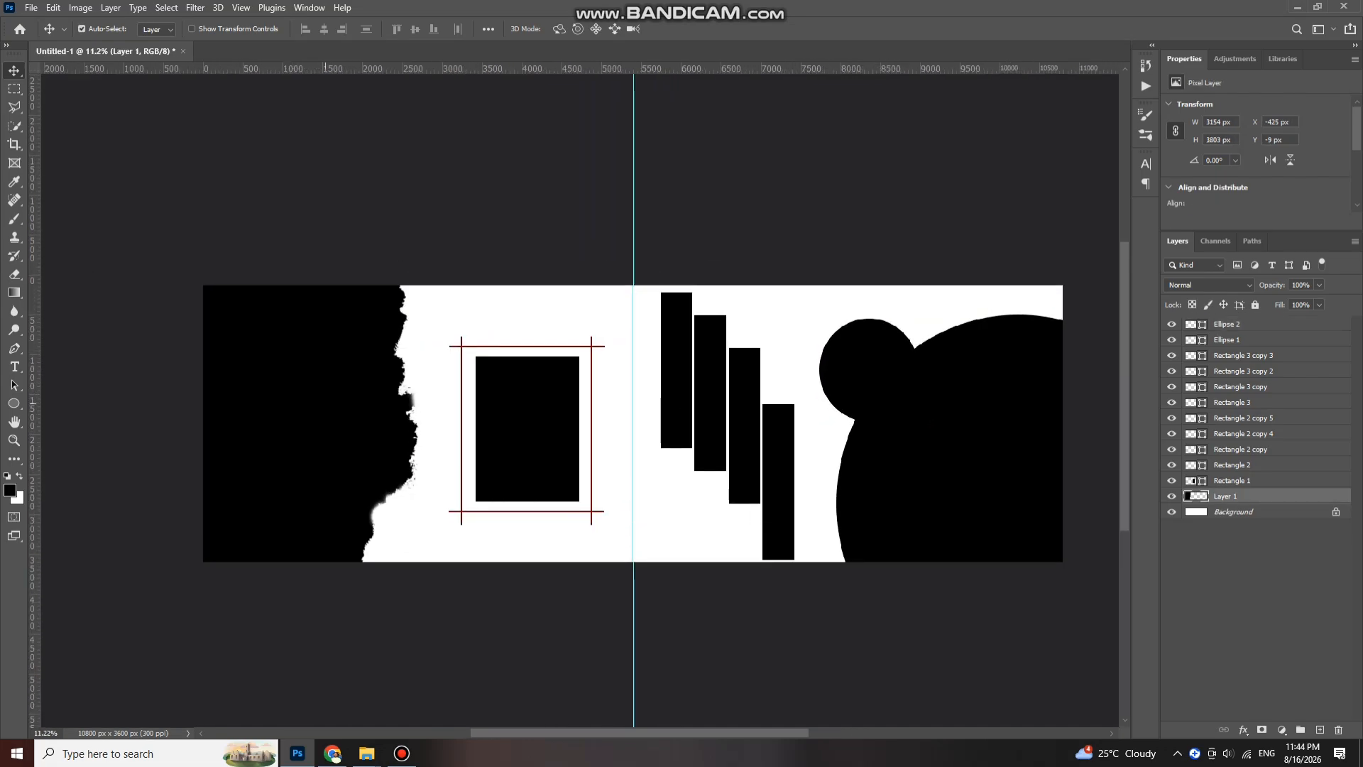
mouse_move(367, 753)
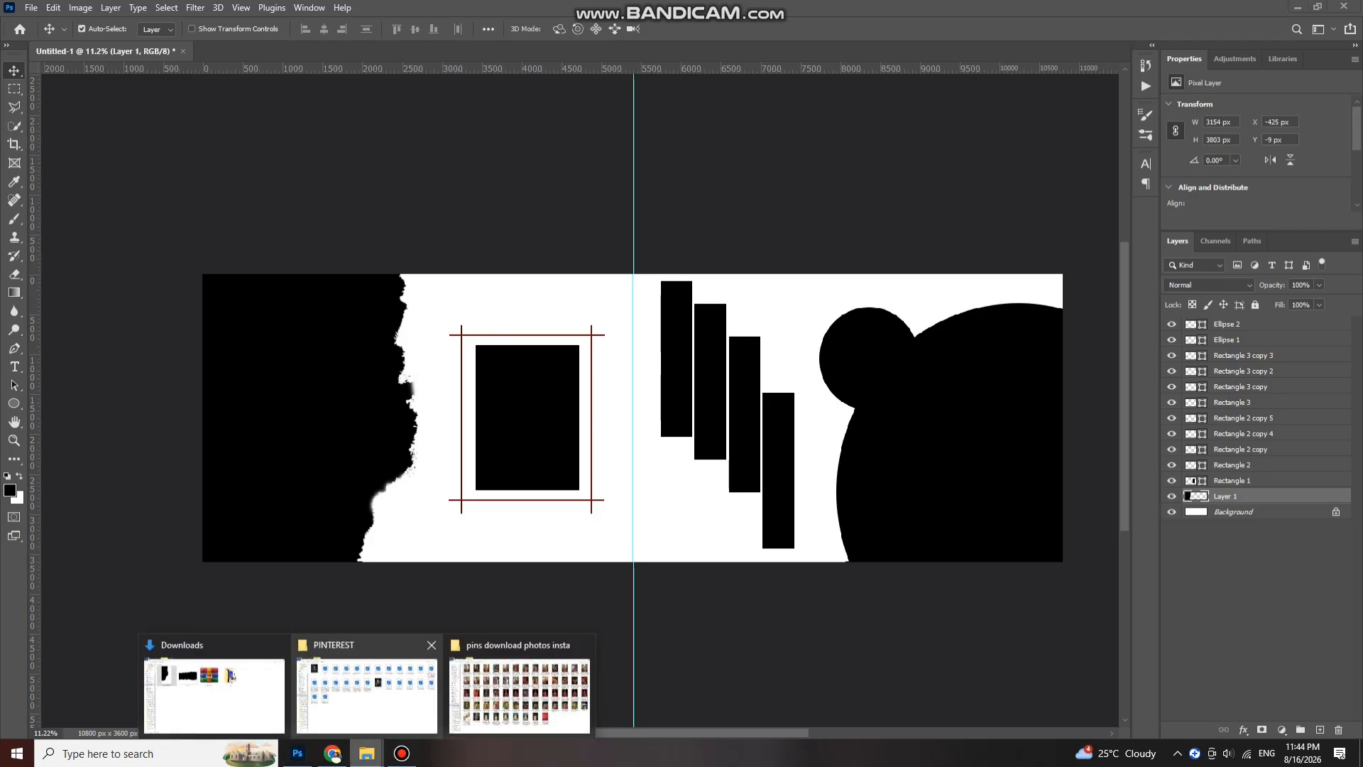
left_click(520, 686)
left_click_drag(768, 132, 346, 420)
- Scale the bride photo to about 3026 × 4035 px over the torn-edge shape, clip it to that shape and adjust its position
left_click_drag(586, 402, 258, 383)
left_click_drag(304, 543, 305, 578)
key("Return")
key("ctrl+alt+g")
left_click_drag(344, 406, 343, 402)
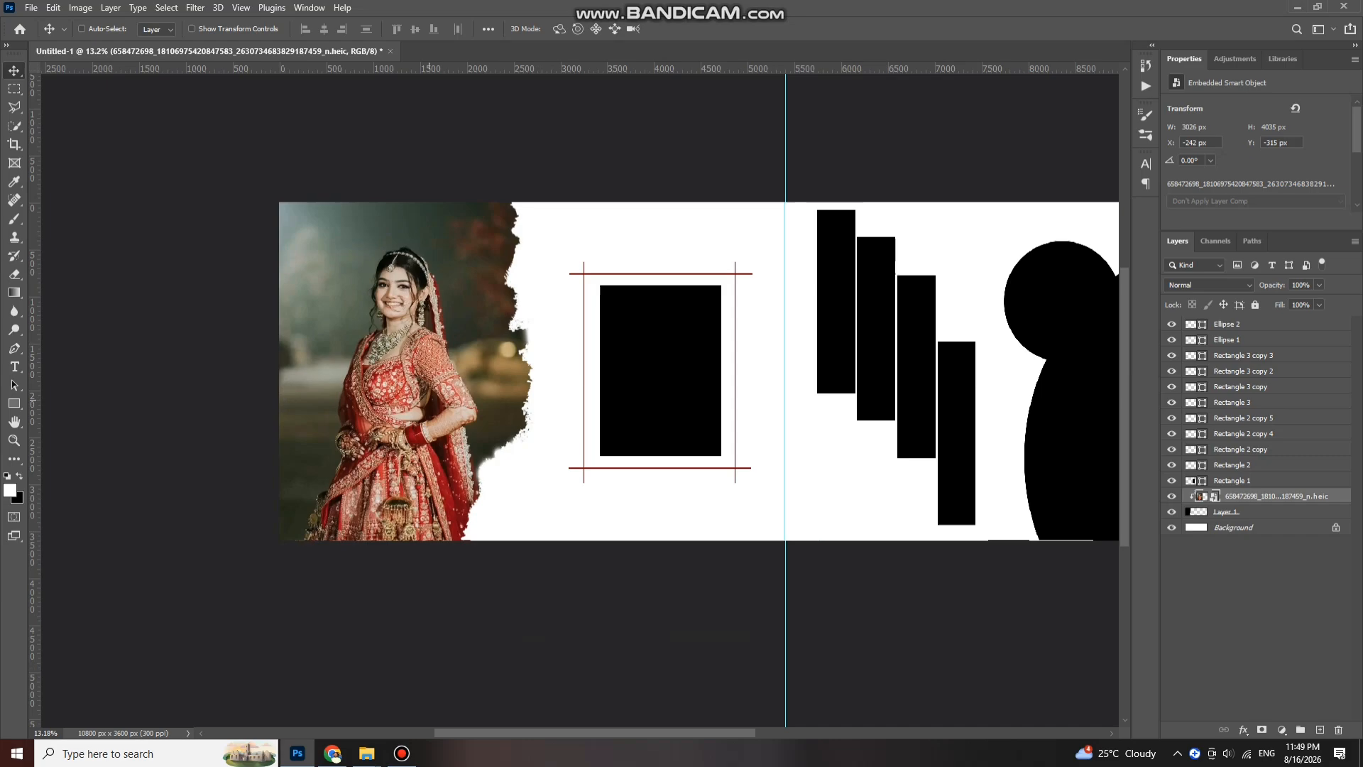
- Duplicate the bride photo as a second layer clipped to the torn-edge shape and fully desaturate the lower photo with Hue/Saturation
key("ctrl+j")
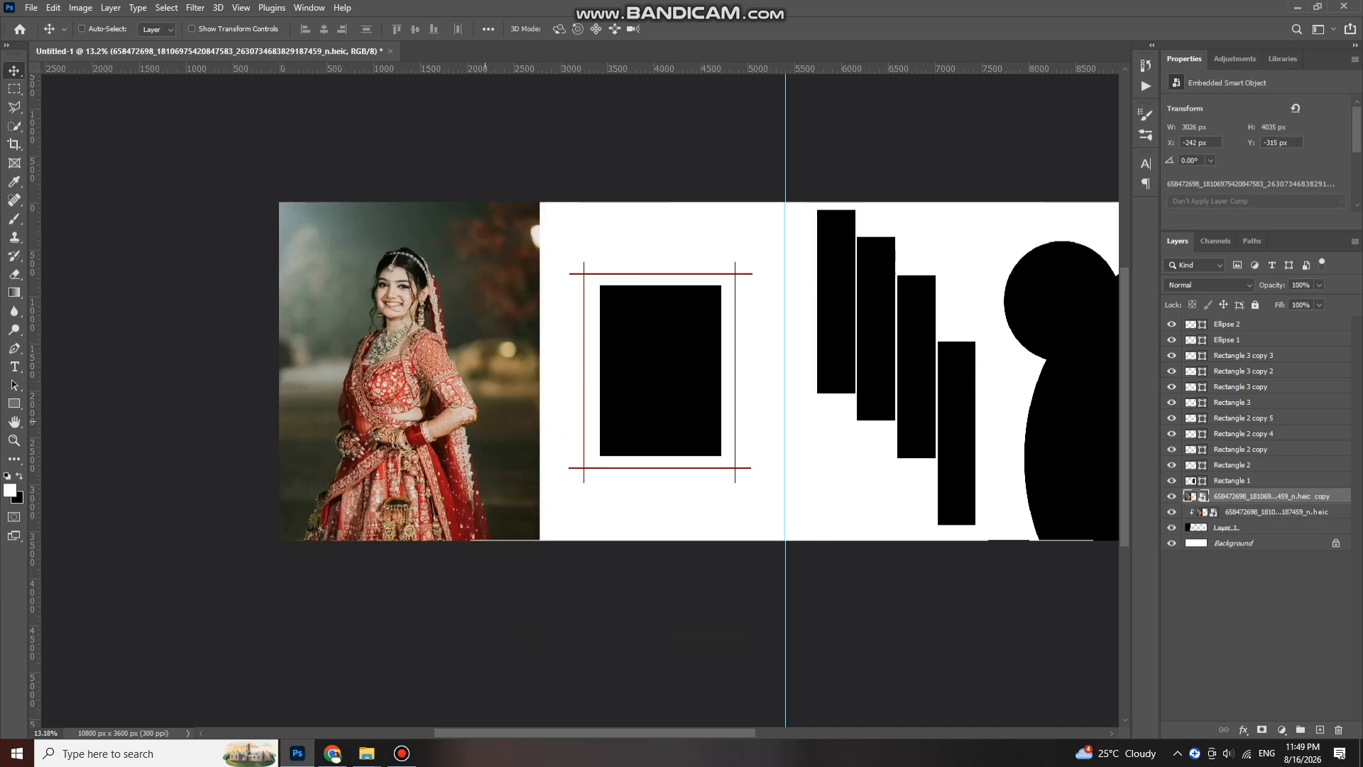
key("ctrl+alt+g")
key("alt+bracketleft")
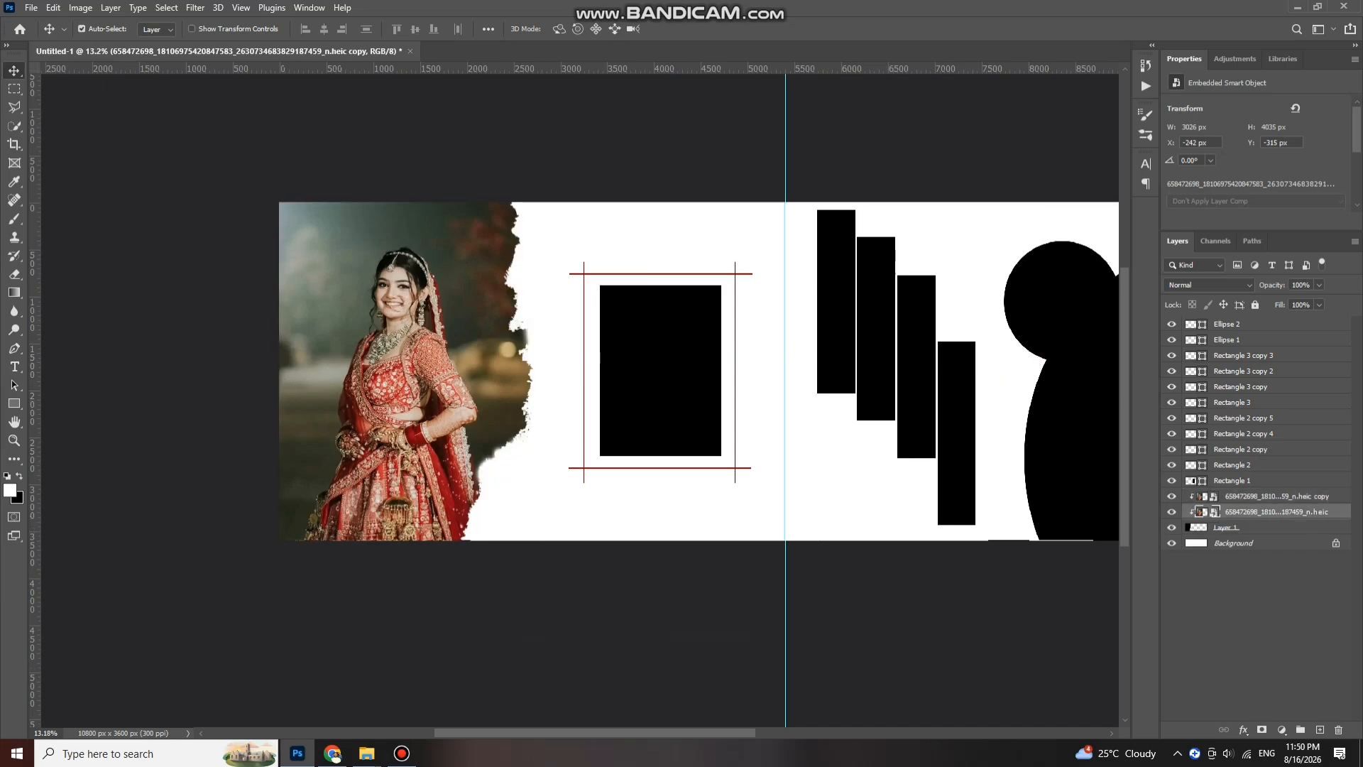
key("ctrl+u")
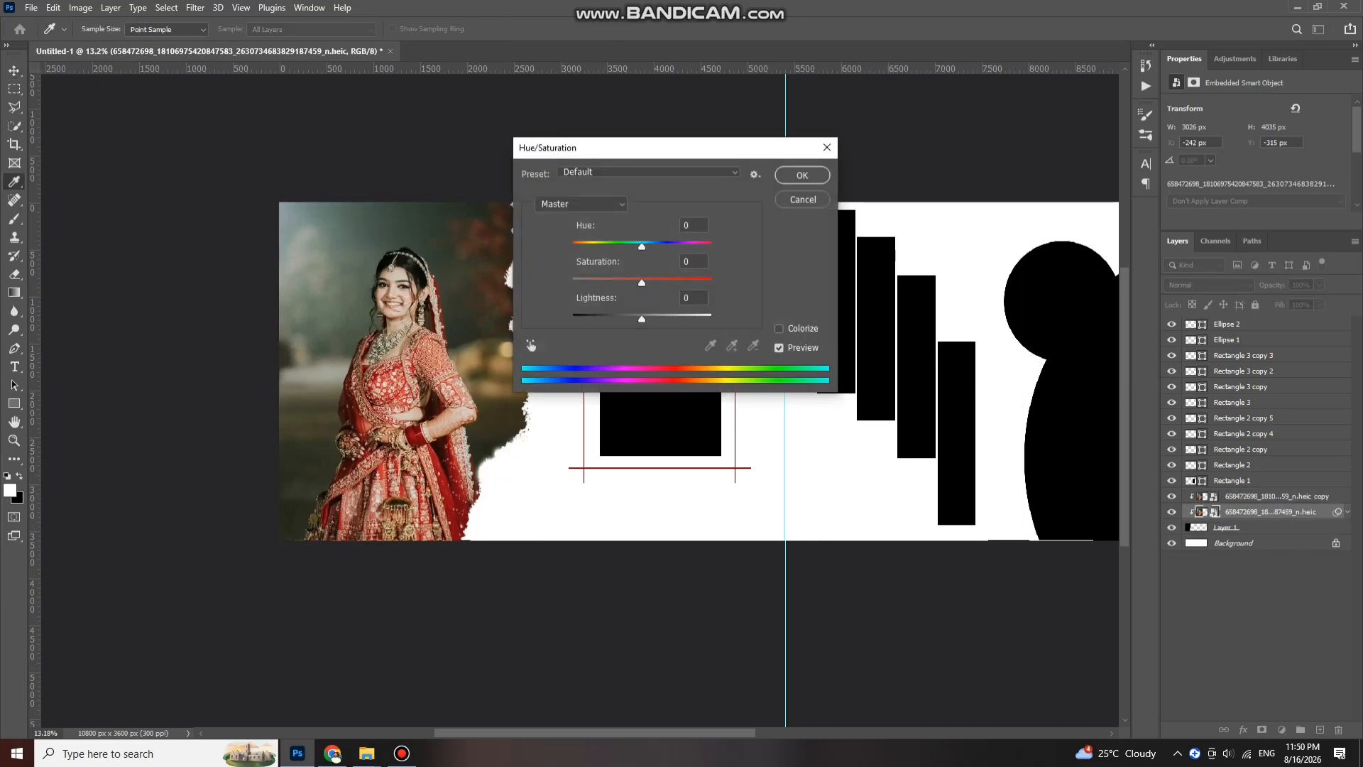
left_click_drag(642, 282, 570, 282)
key("Return")
- Add a layer mask to the upper colour copy of the bride photo and invert it to black
key("alt+bracketright")
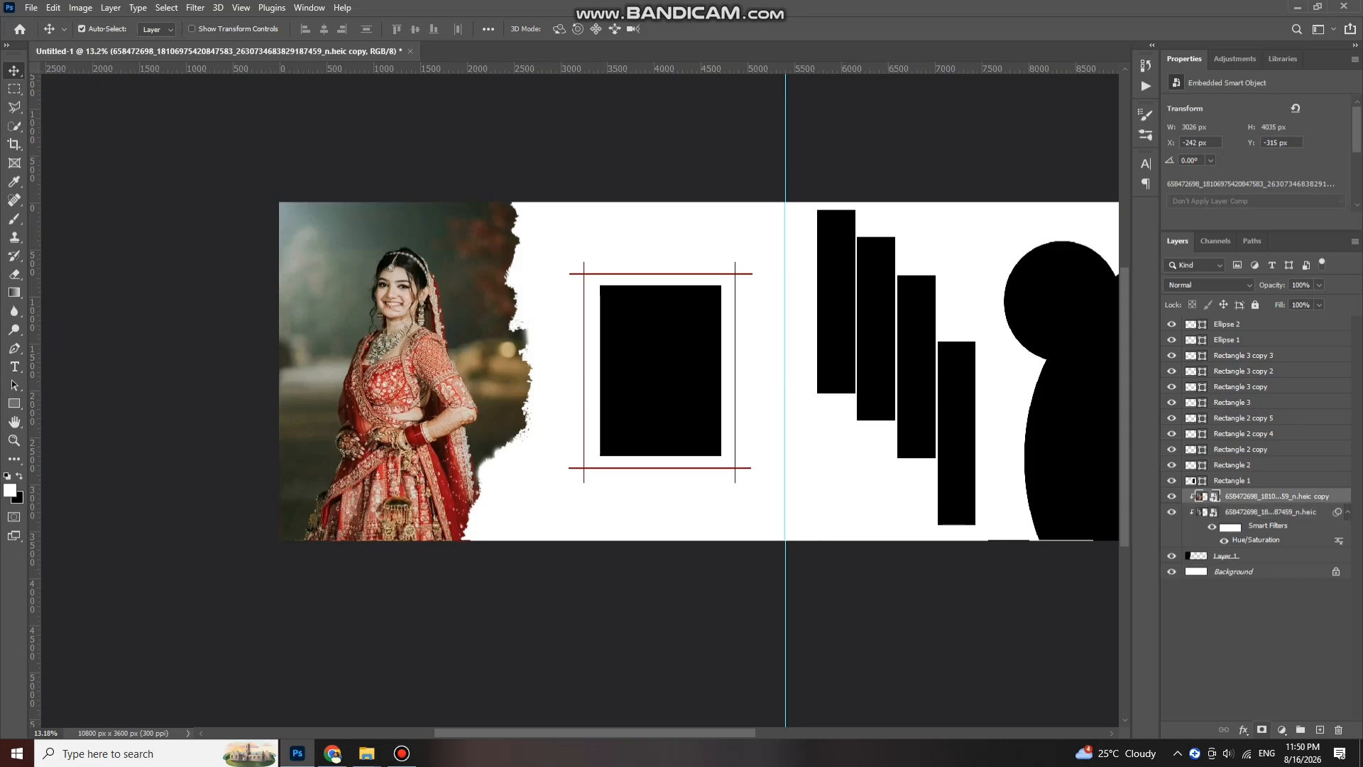
left_click(1262, 730)
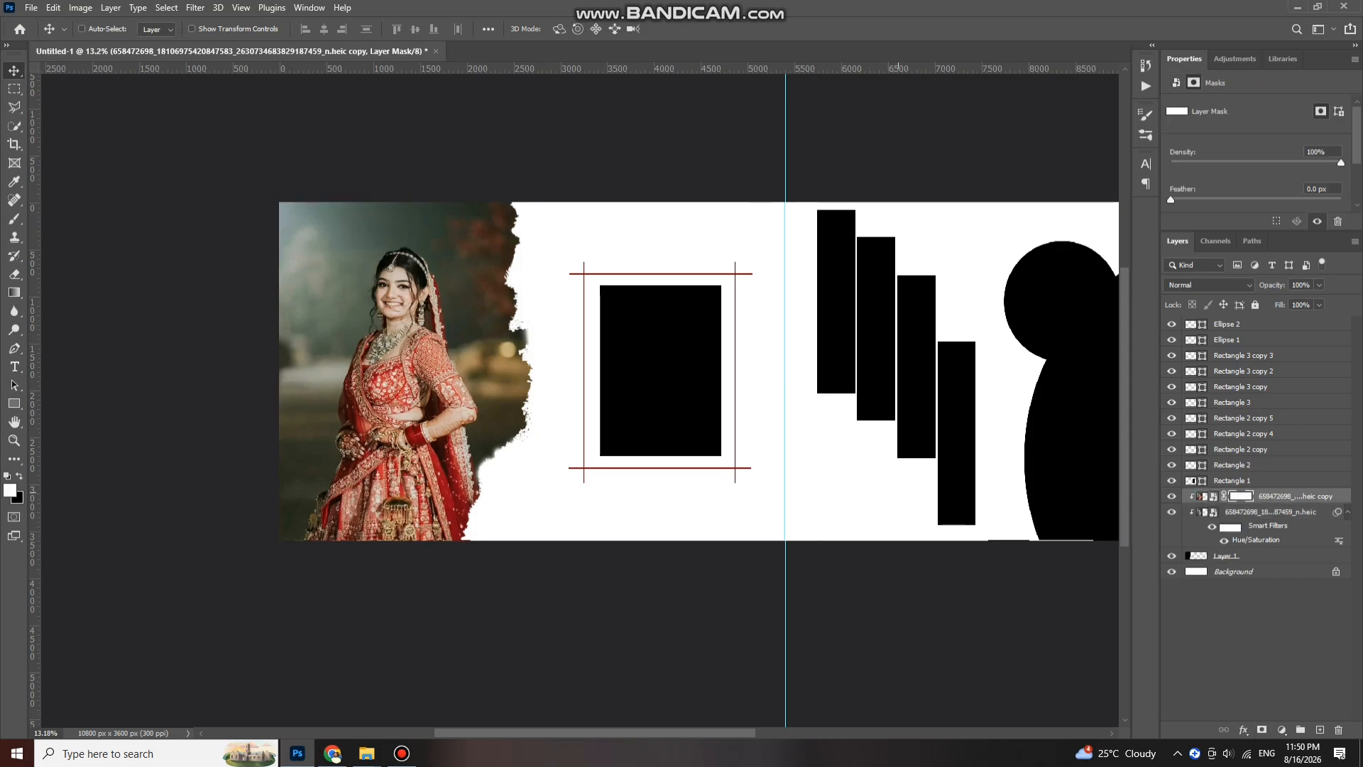
key("ctrl+i")
- Brush white on the mask inside a rectangular selection around the bride from head to waist, revealing the colour copy there, and deselect
scroll(384, 284, "up", 2)
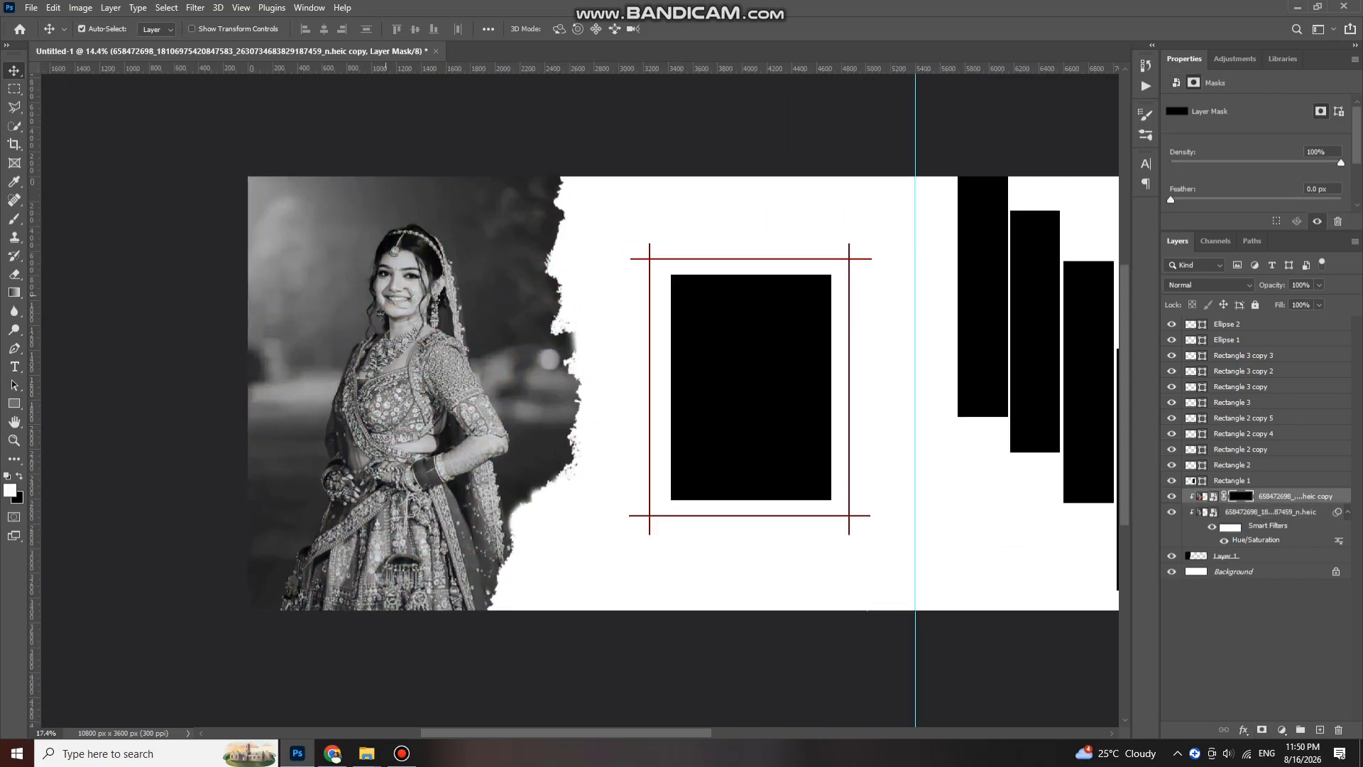
key("m")
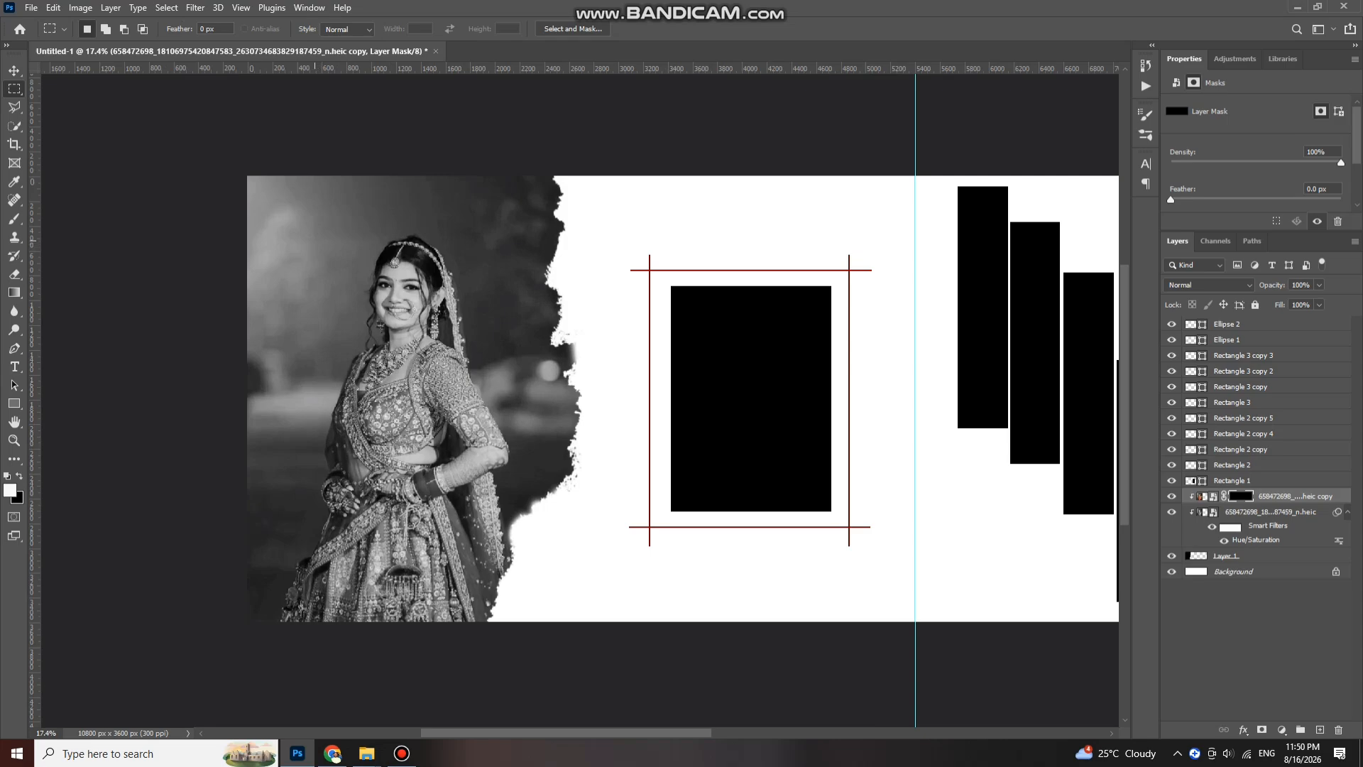
left_click_drag(314, 240, 513, 509)
key("b")
left_click_drag(374, 318, 419, 495)
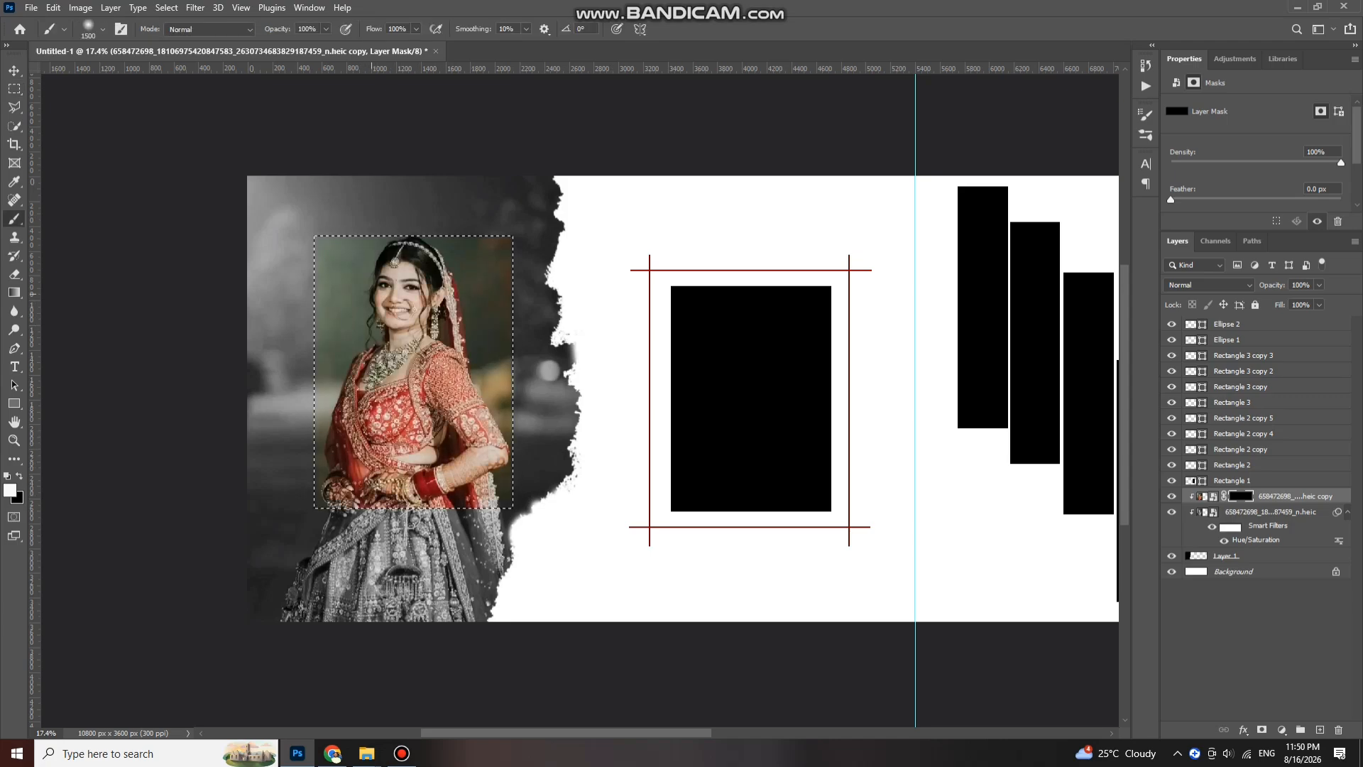
scroll(425, 382, "up", 3)
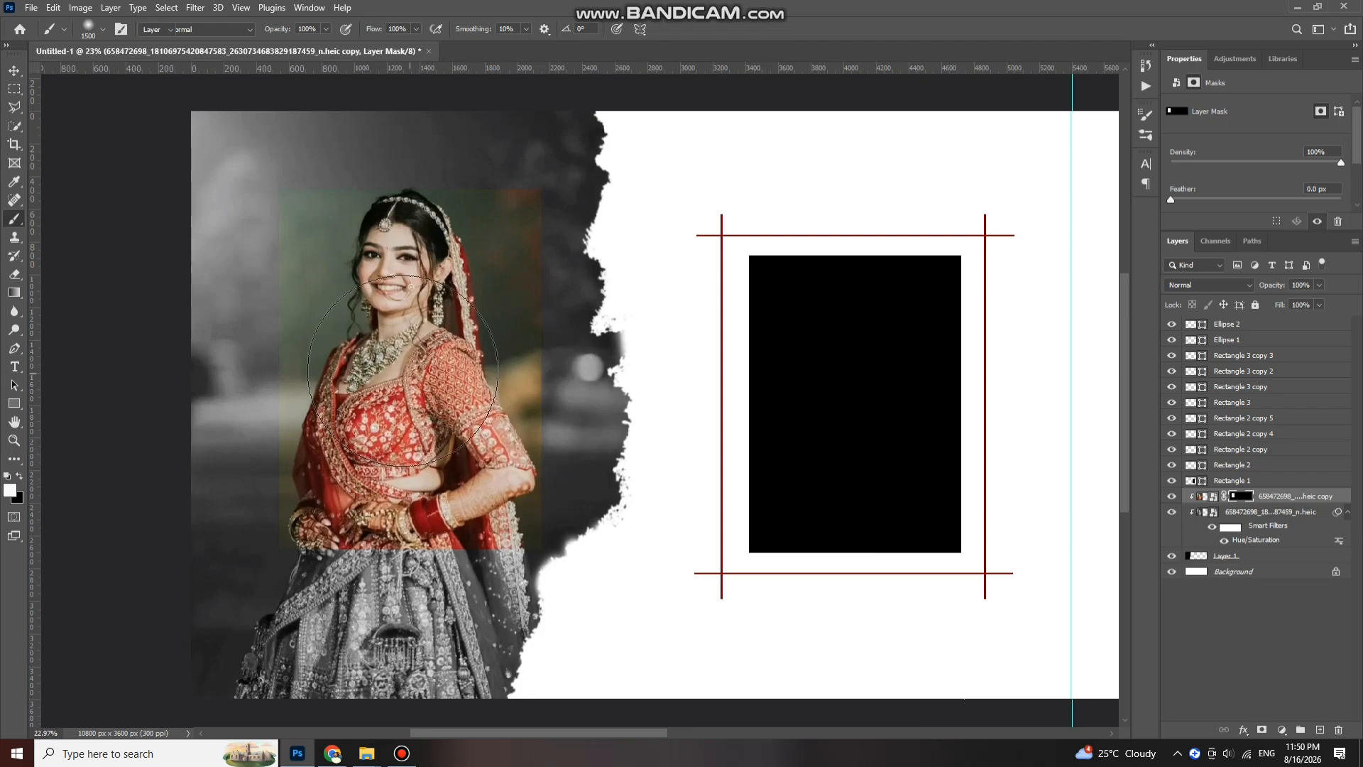
- Draw a rectangle of about 1624 × 2198 px over the coloured area of the bride photo and fill it black
key("u")
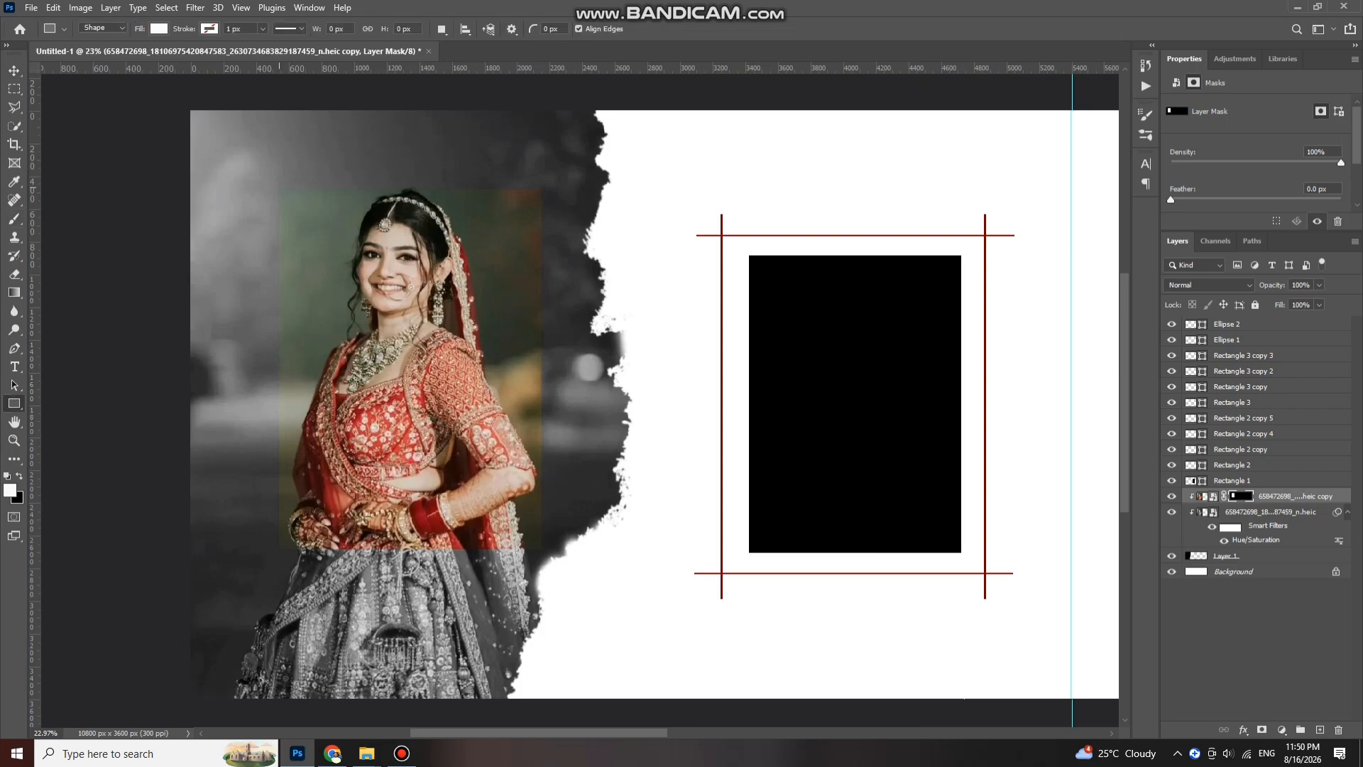
left_click_drag(280, 191, 543, 548)
left_click(158, 29)
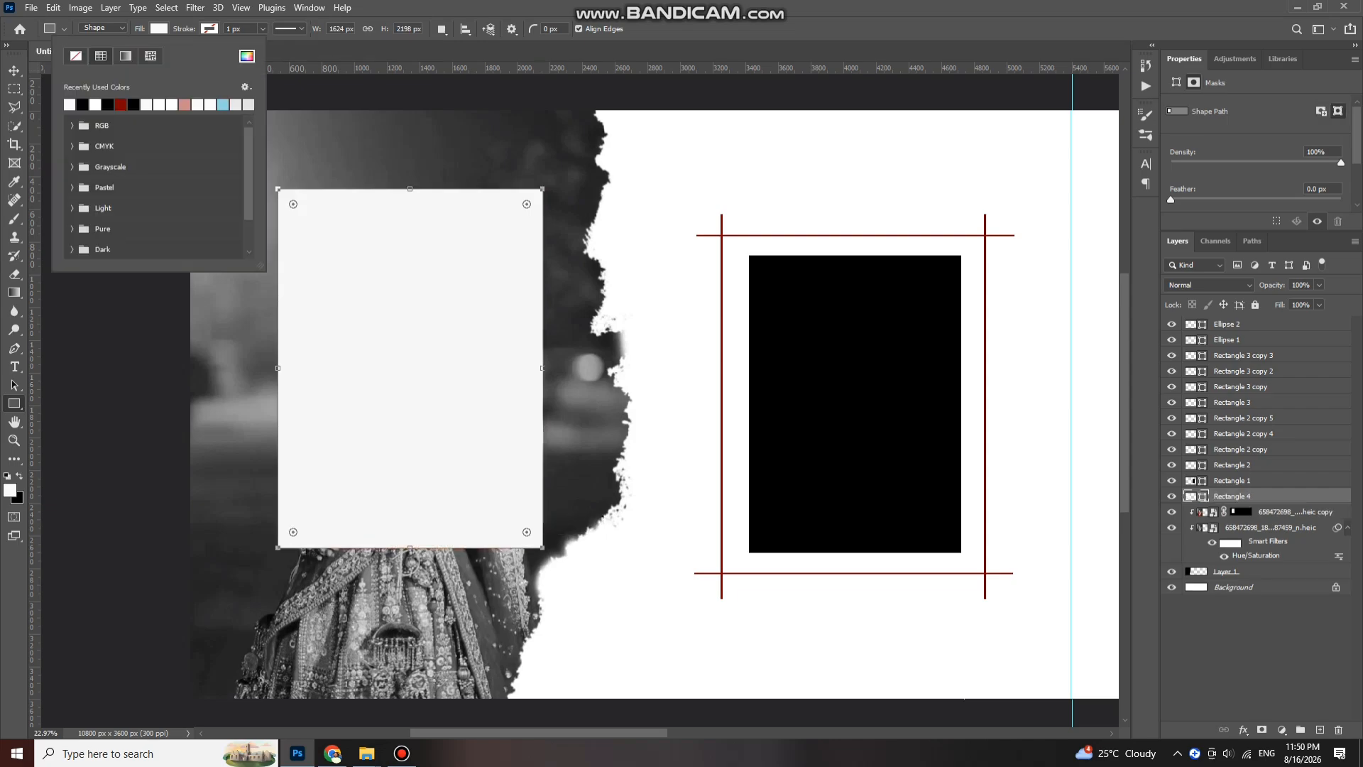
left_click(82, 104)
key("v")
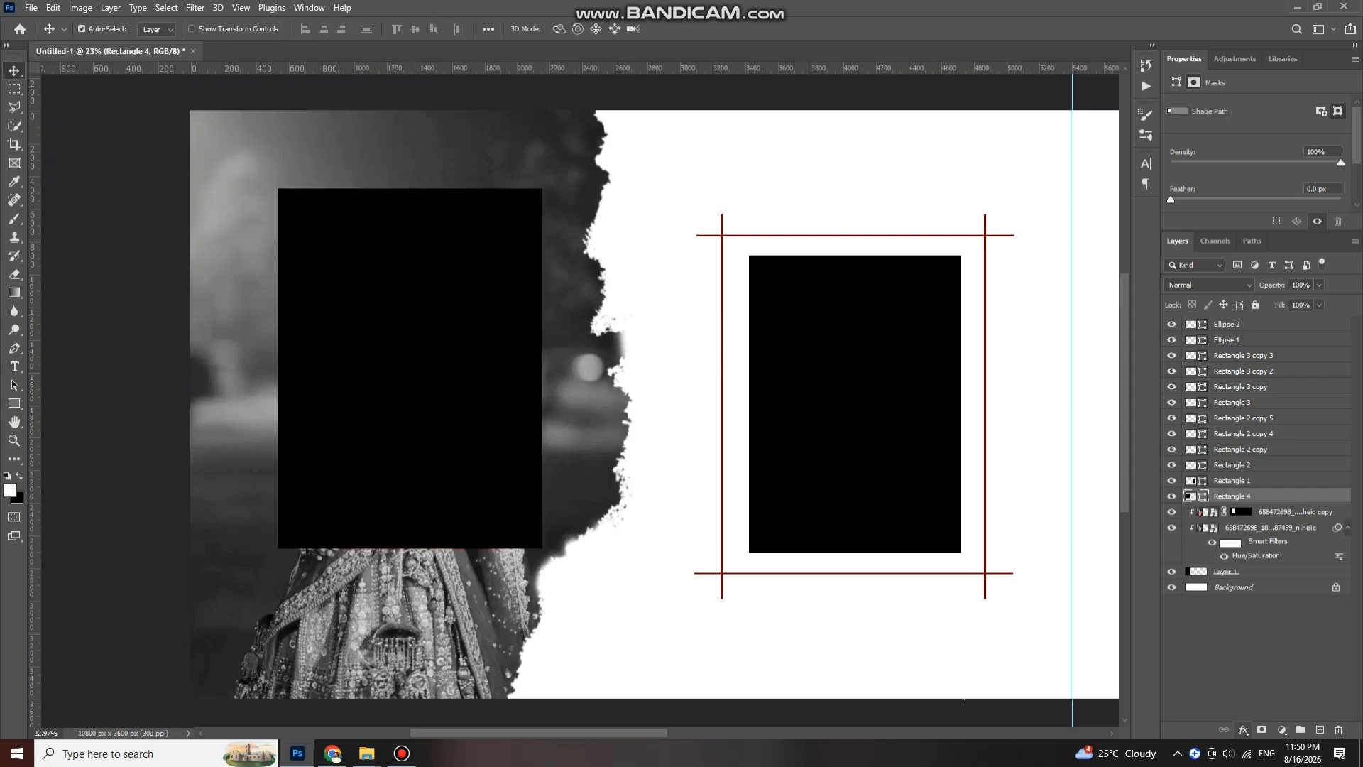
- Give the new rectangle a white 7 px inside stroke and set its layer fill to 0%
left_click(1243, 730)
left_click(1266, 631)
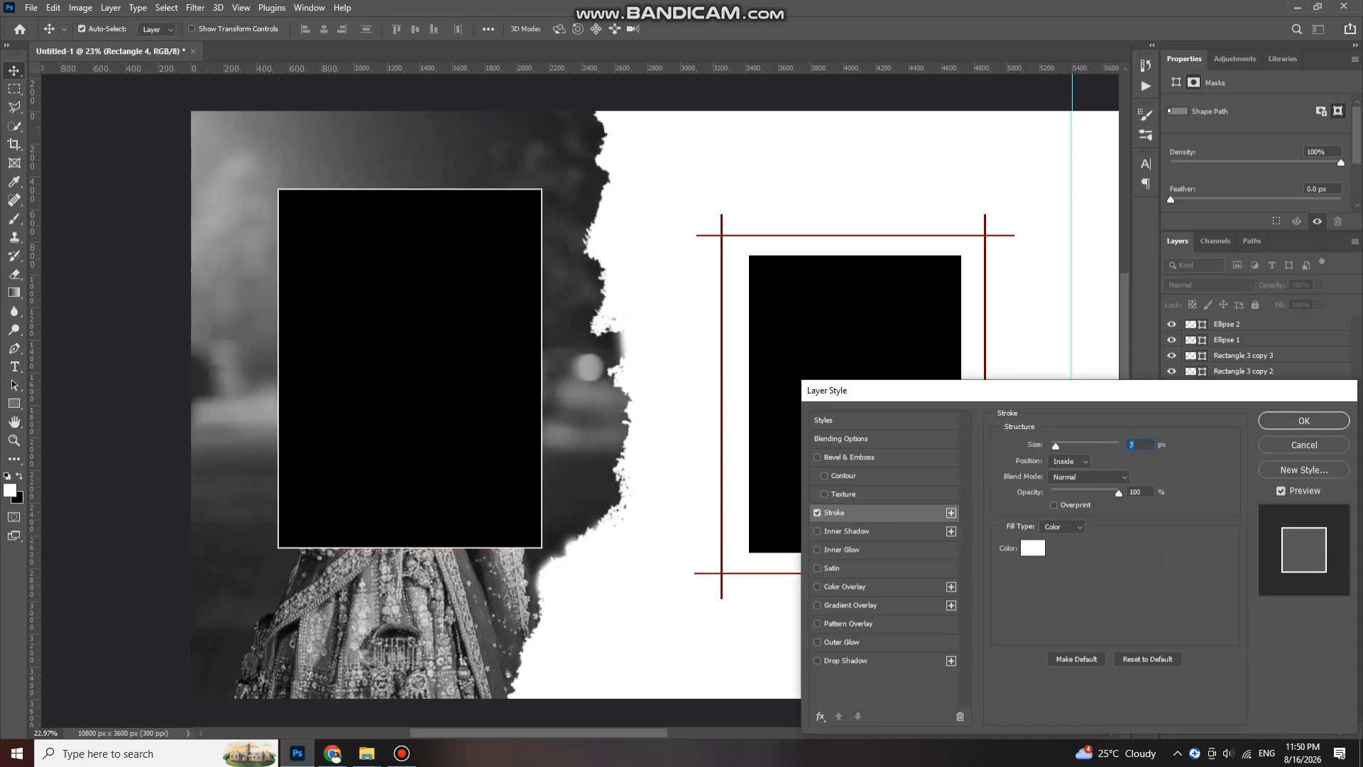
key("Return")
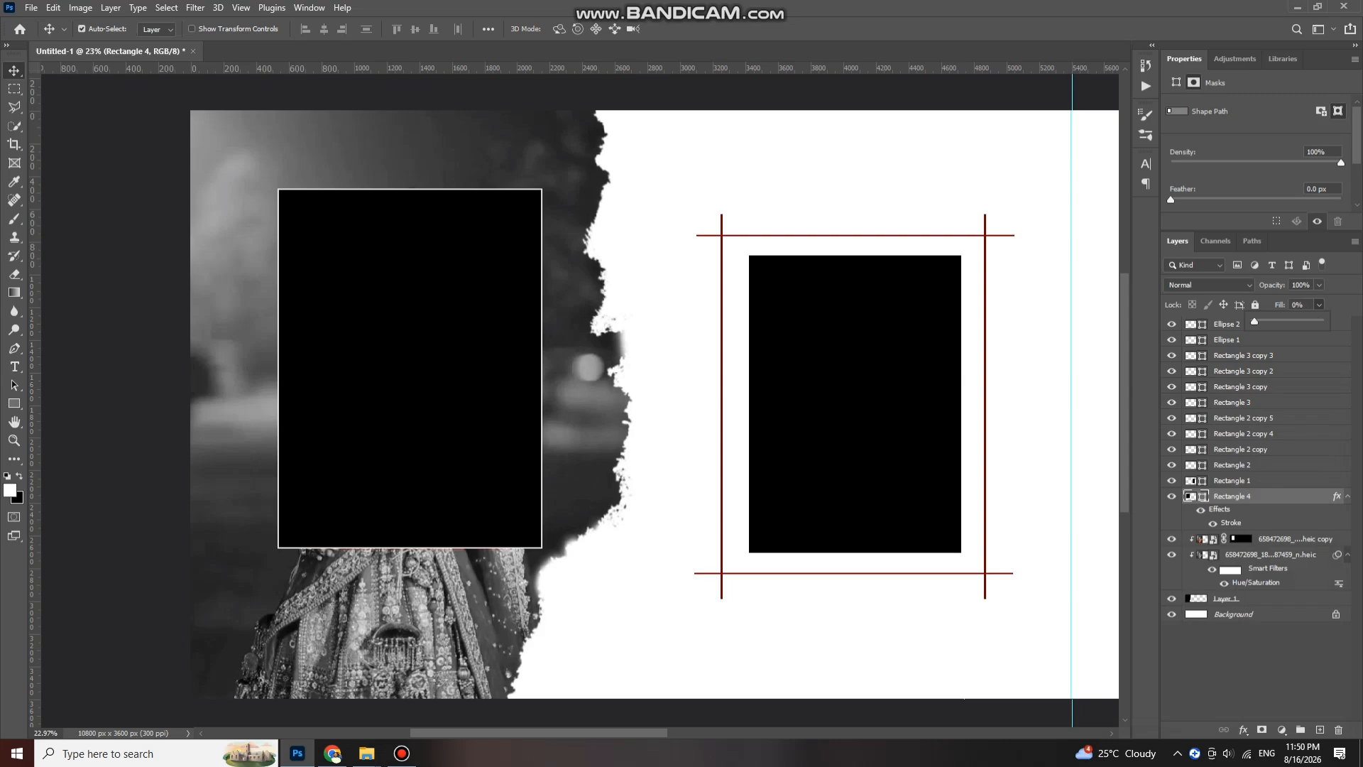
- Draw a white rectangle of about 175 × 519 px and fit it into the lower-left corner of the outlined frame on the bride photo
scroll(476, 256, "down", 6)
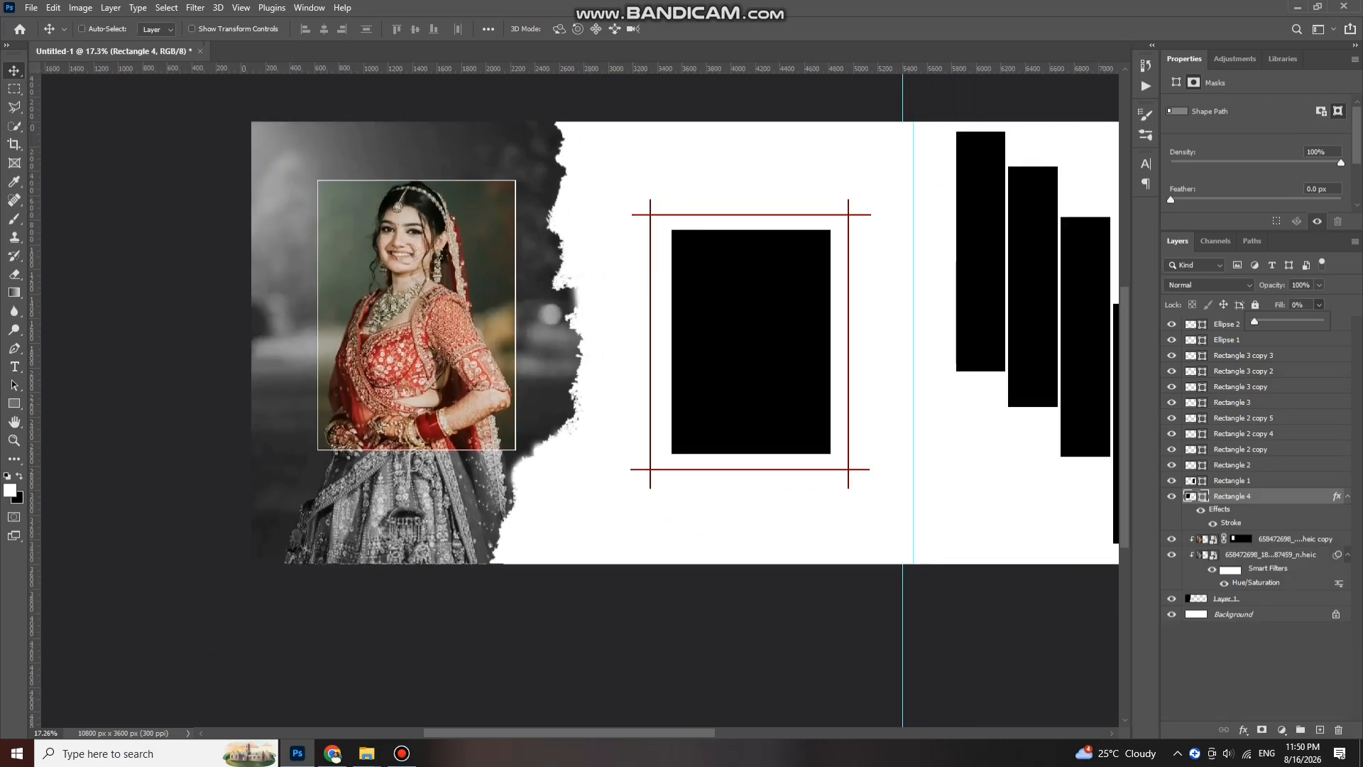
scroll(355, 313, "right", 3)
scroll(355, 313, "down", 3)
scroll(337, 327, "up", 6)
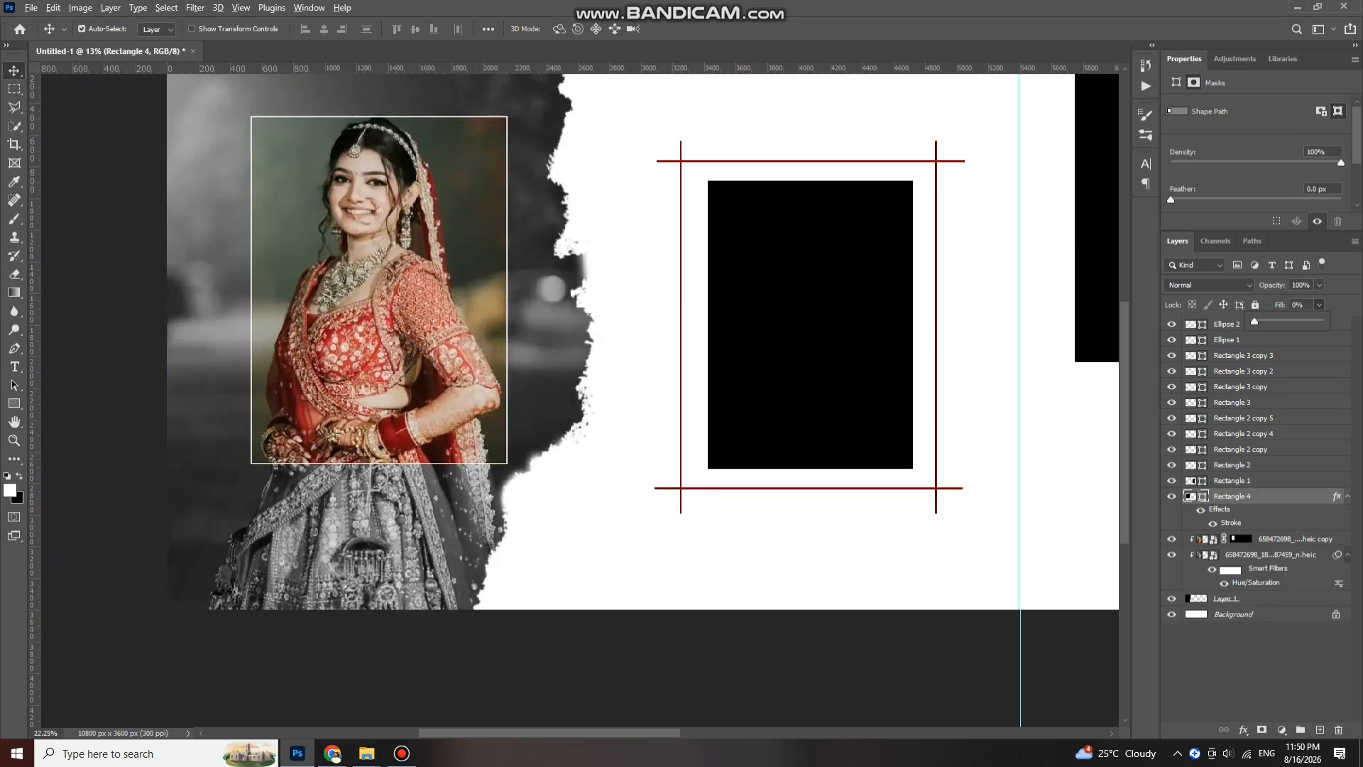
scroll(141, 474, "down", 1)
scroll(142, 474, "up", 1)
scroll(142, 474, "down", 1)
key("u")
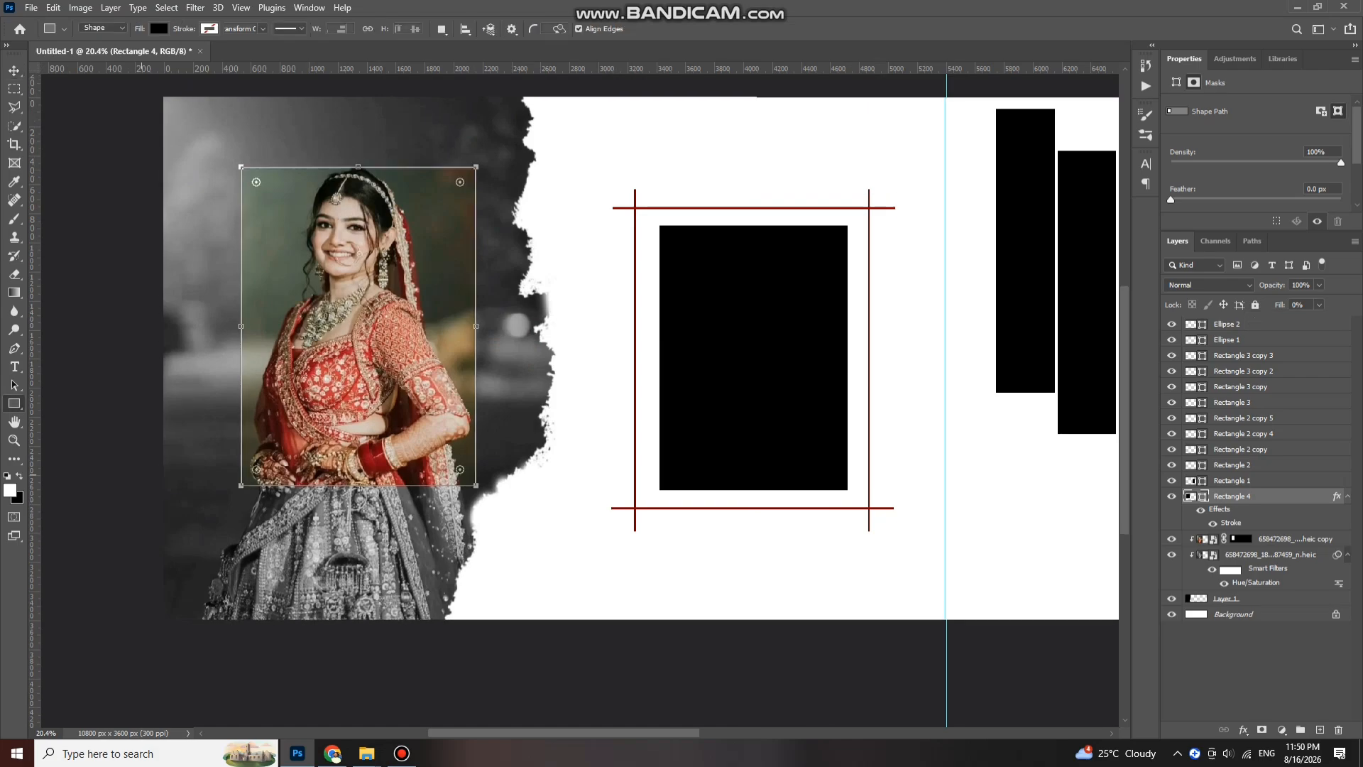
scroll(214, 472, "up", 3)
left_click_drag(175, 534, 208, 636)
left_click(159, 28)
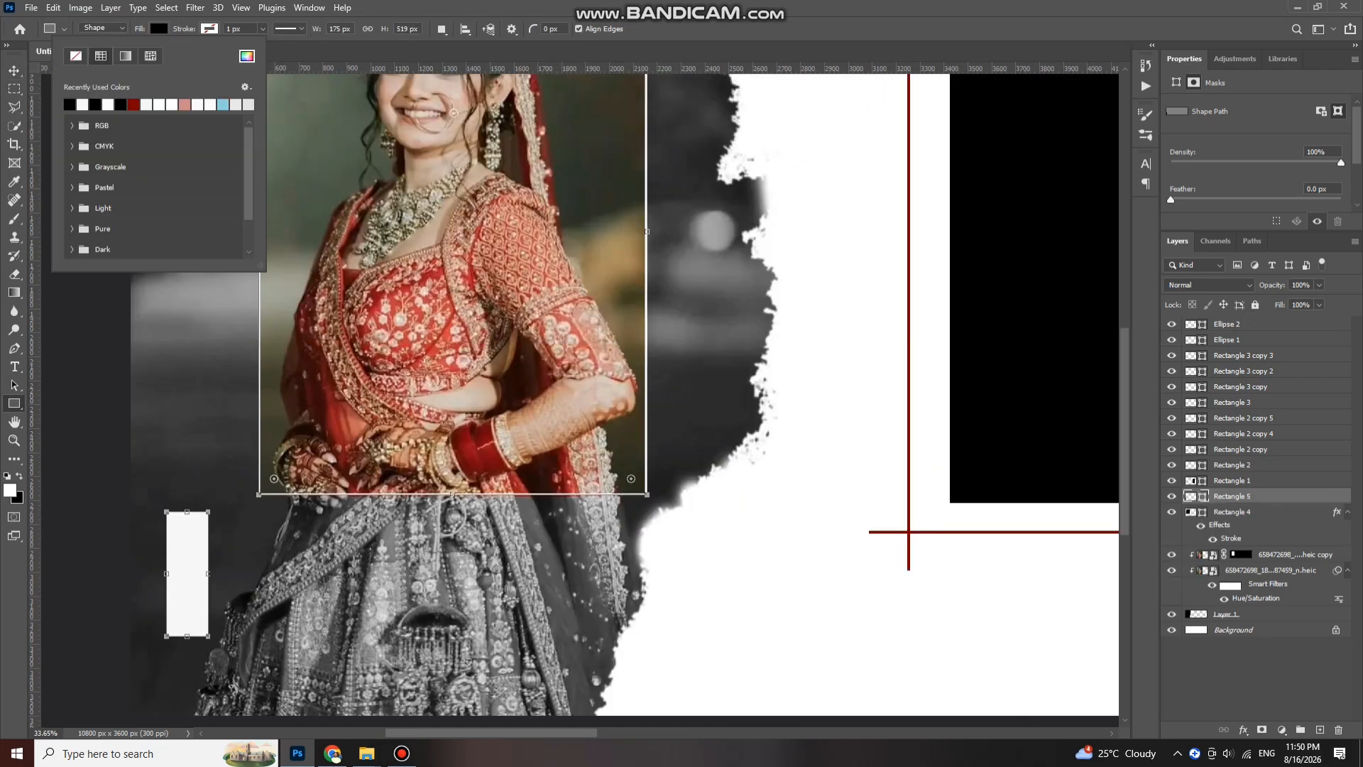
key("Escape")
key("v")
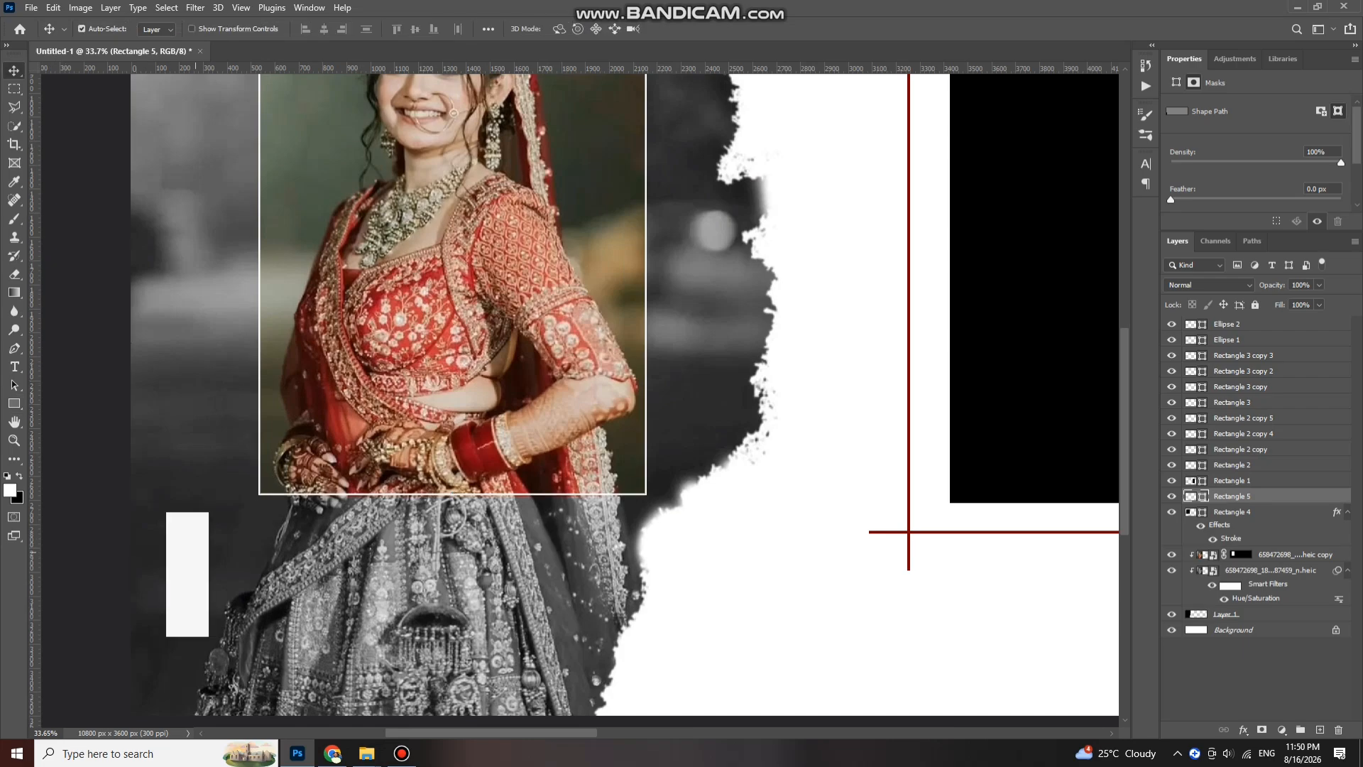
left_click_drag(208, 511, 301, 371)
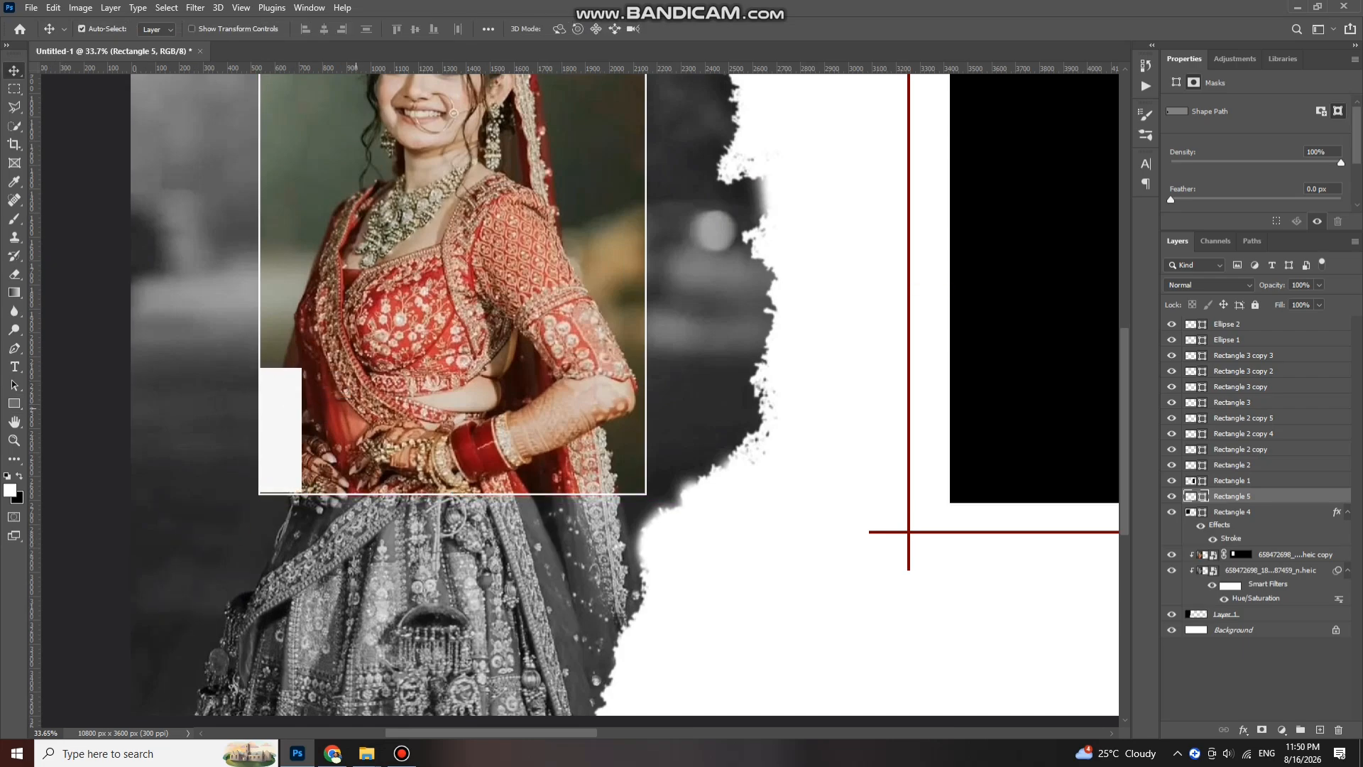
- Place the red-dress bride portrait 658949882 from the "pins download photos insta" folder above the black rectangle inside the red crossing lines and clip it
scroll(264, 263, "down", 6)
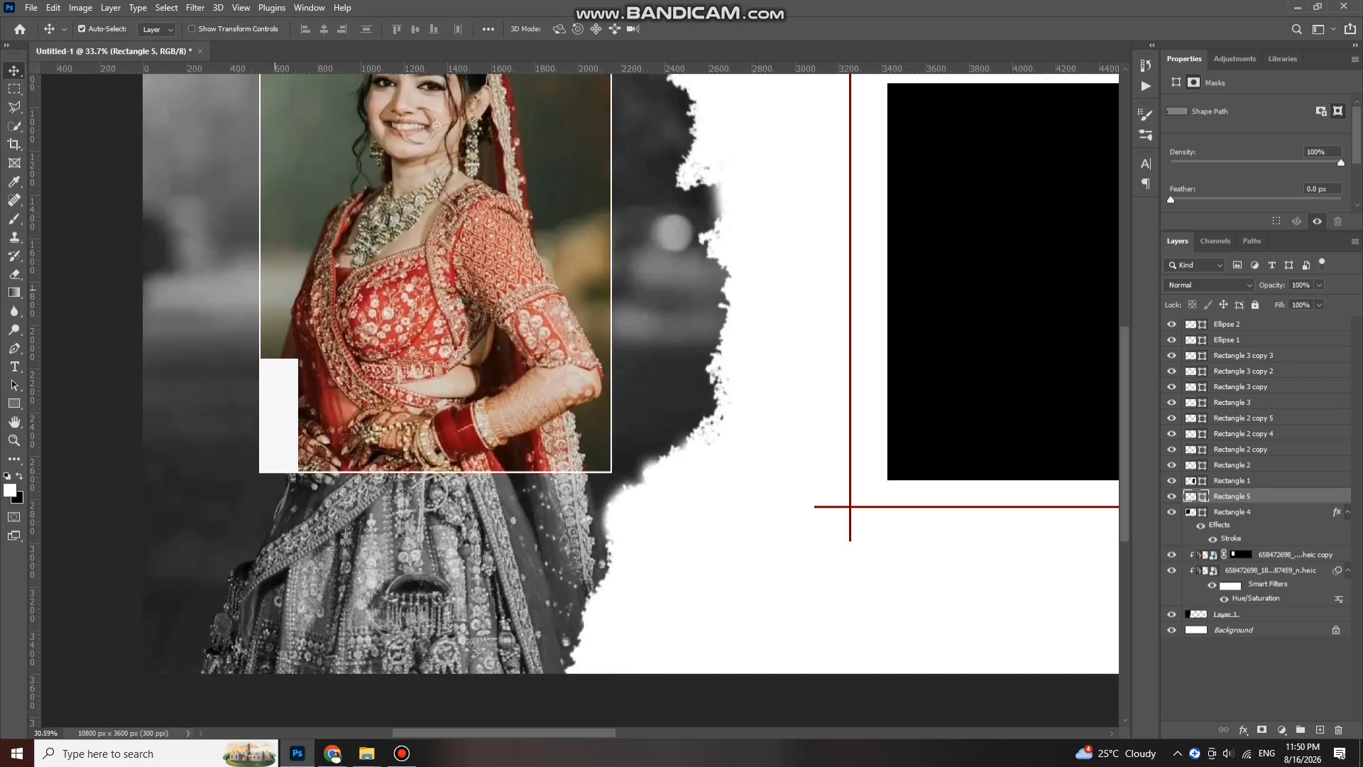
scroll(470, 299, "down", 2)
scroll(469, 299, "up", 4)
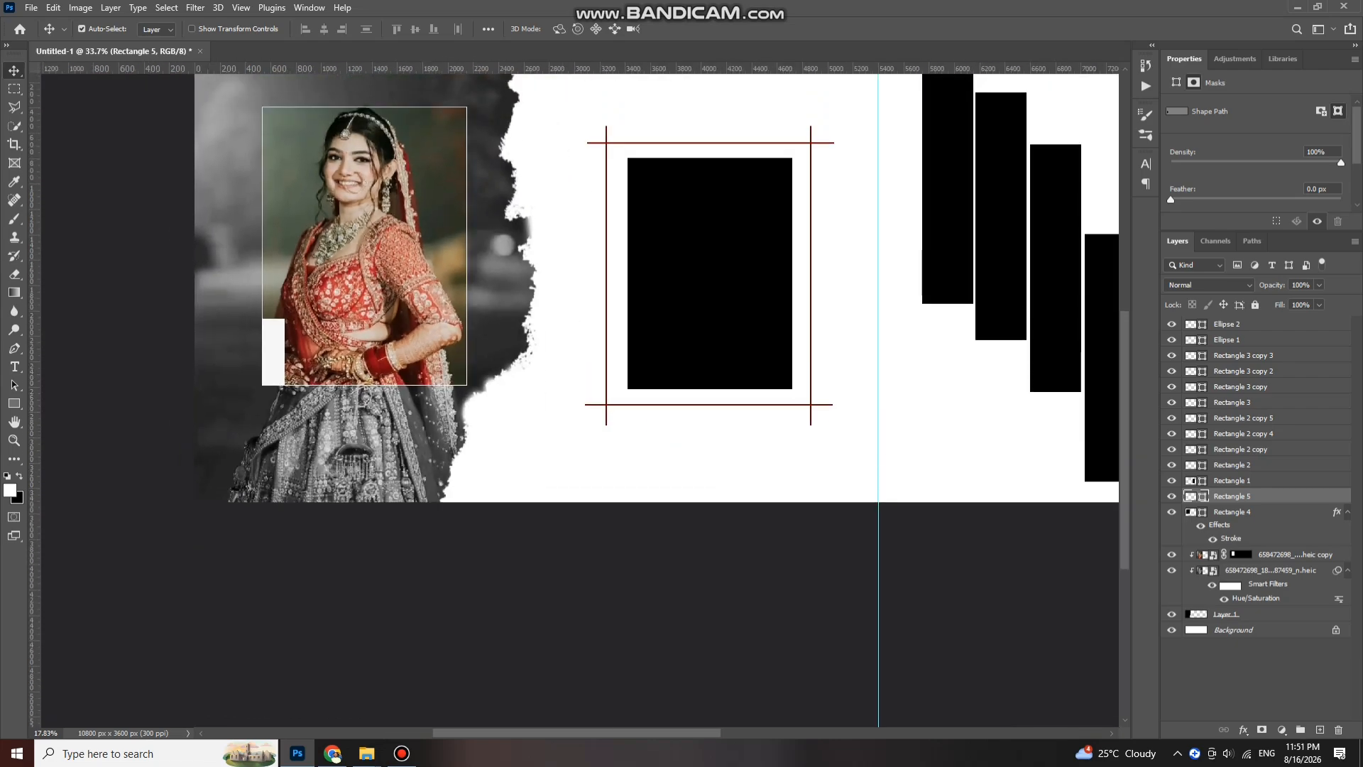
scroll(598, 536, "right", 8)
scroll(598, 536, "up", 5)
scroll(598, 427, "up", 2)
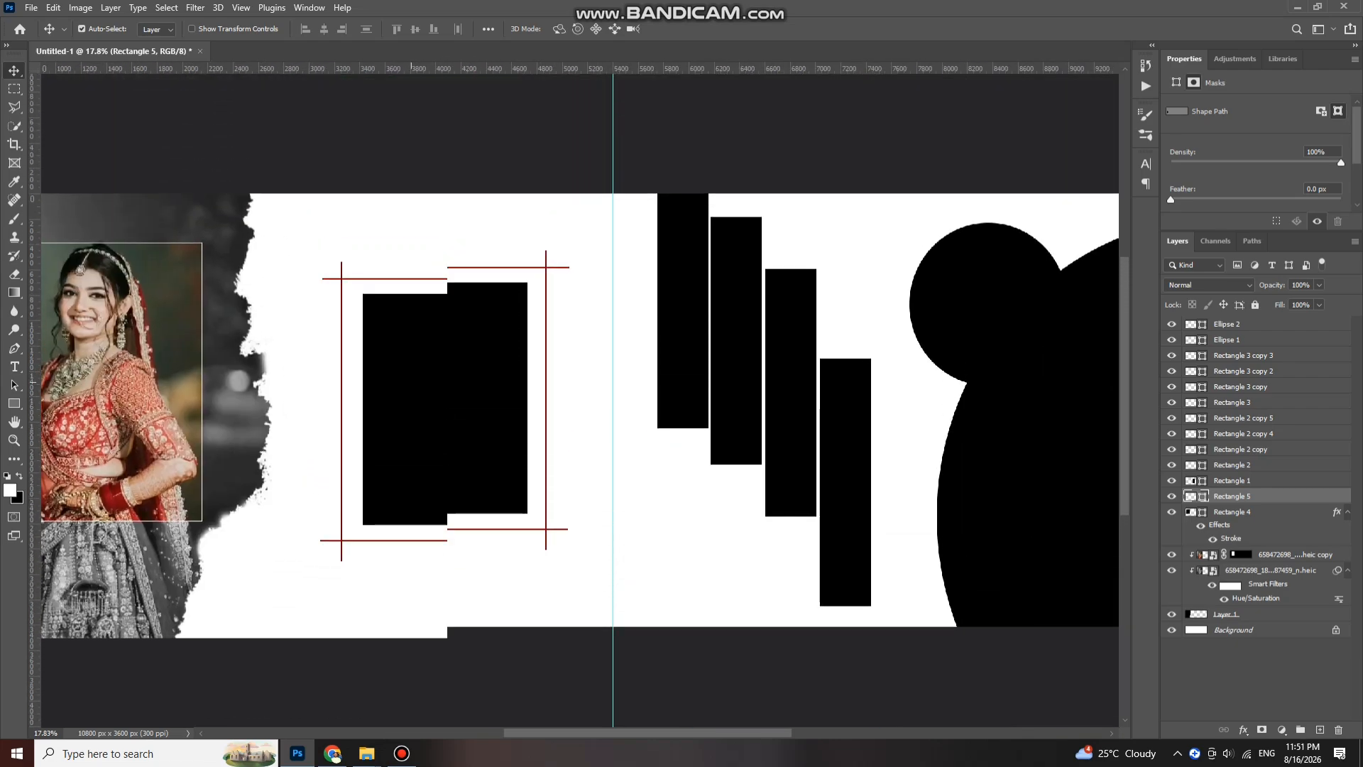
left_click(462, 362)
mouse_move(367, 753)
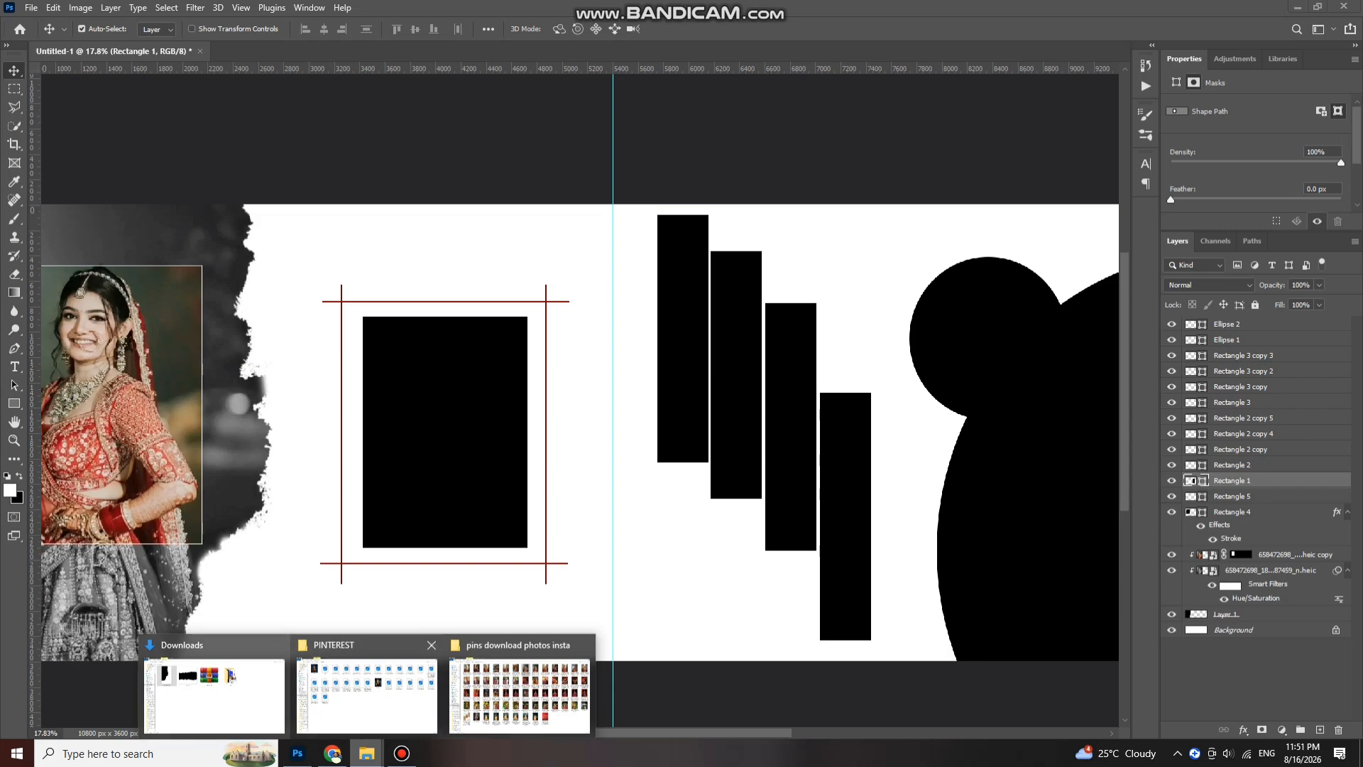
left_click(522, 686)
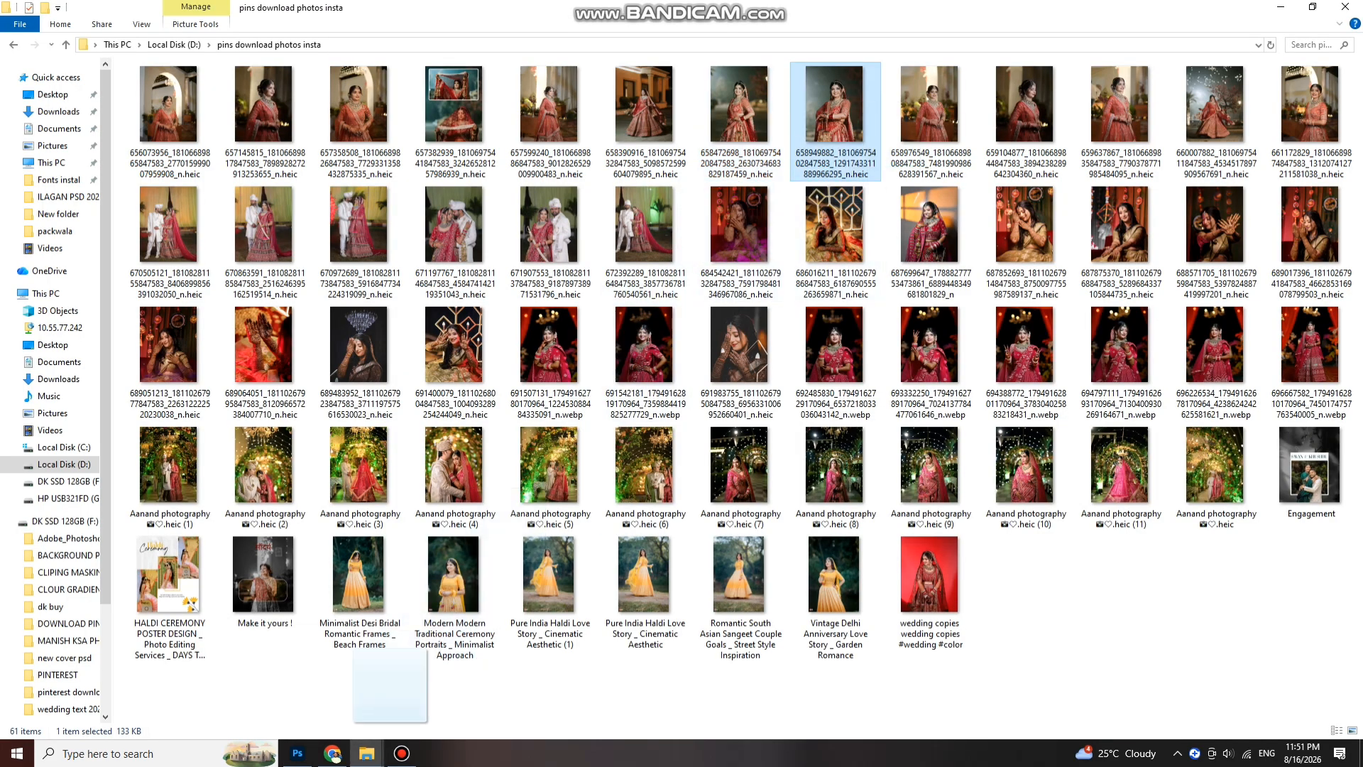
left_click(297, 753)
left_click_drag(544, 393, 431, 387)
key("Return")
key("ctrl+alt+g")
- Scale the clipped portrait to about 1651 × 2202 px and position it at about X 3251 px, Y 544 px within the rectangle frame
key("ctrl+t")
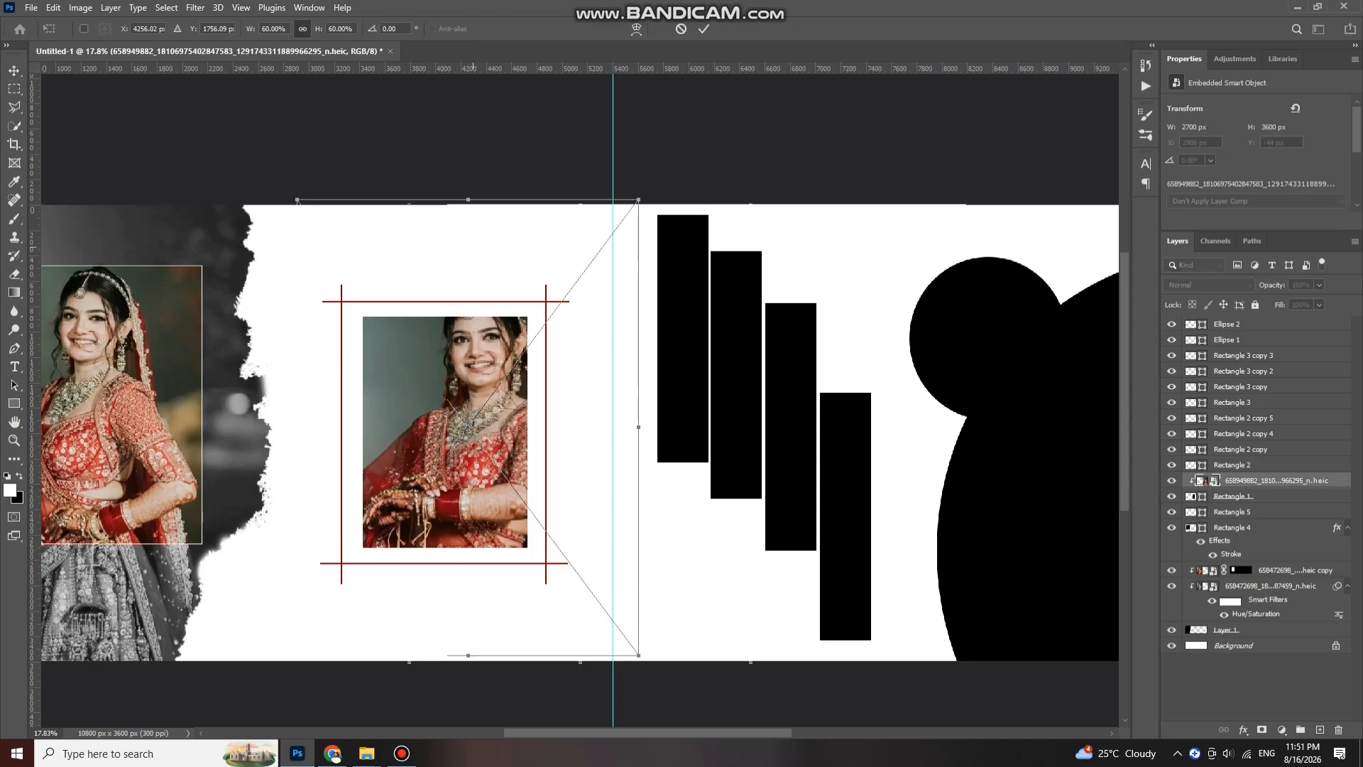
left_click_drag(468, 200, 468, 363)
left_click_drag(468, 509, 443, 418)
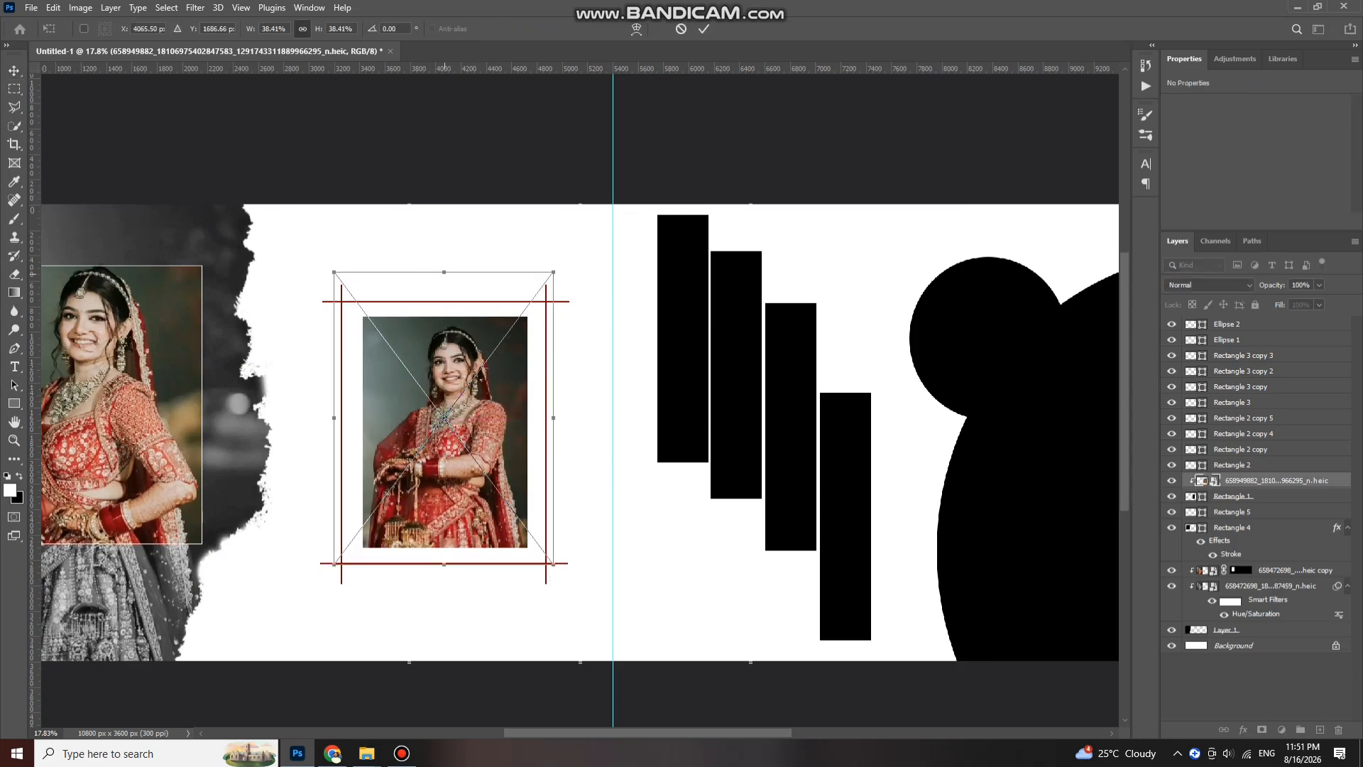
left_click_drag(444, 272, 445, 285)
left_click_drag(468, 401, 470, 388)
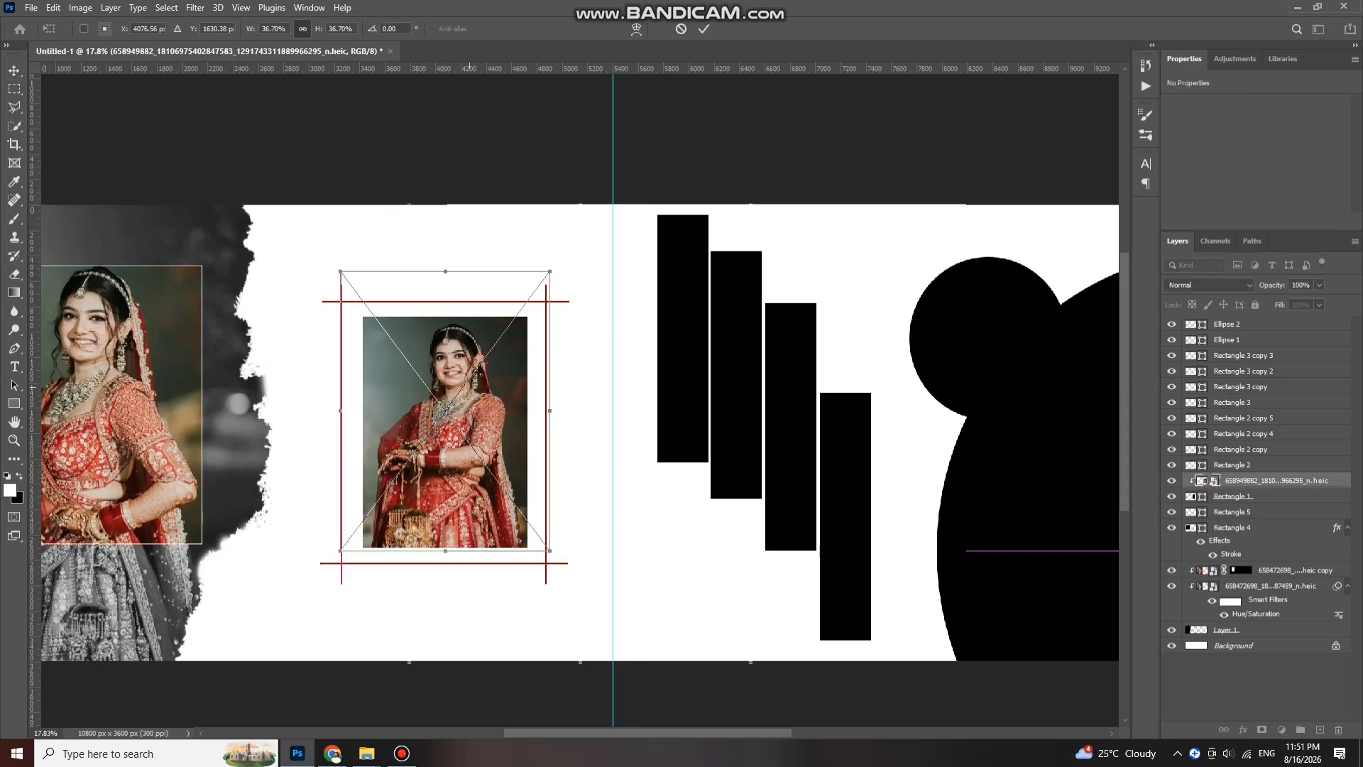
key("Return")
- Merge the four black staircase bars into a single shape layer
scroll(450, 317, "down", 3)
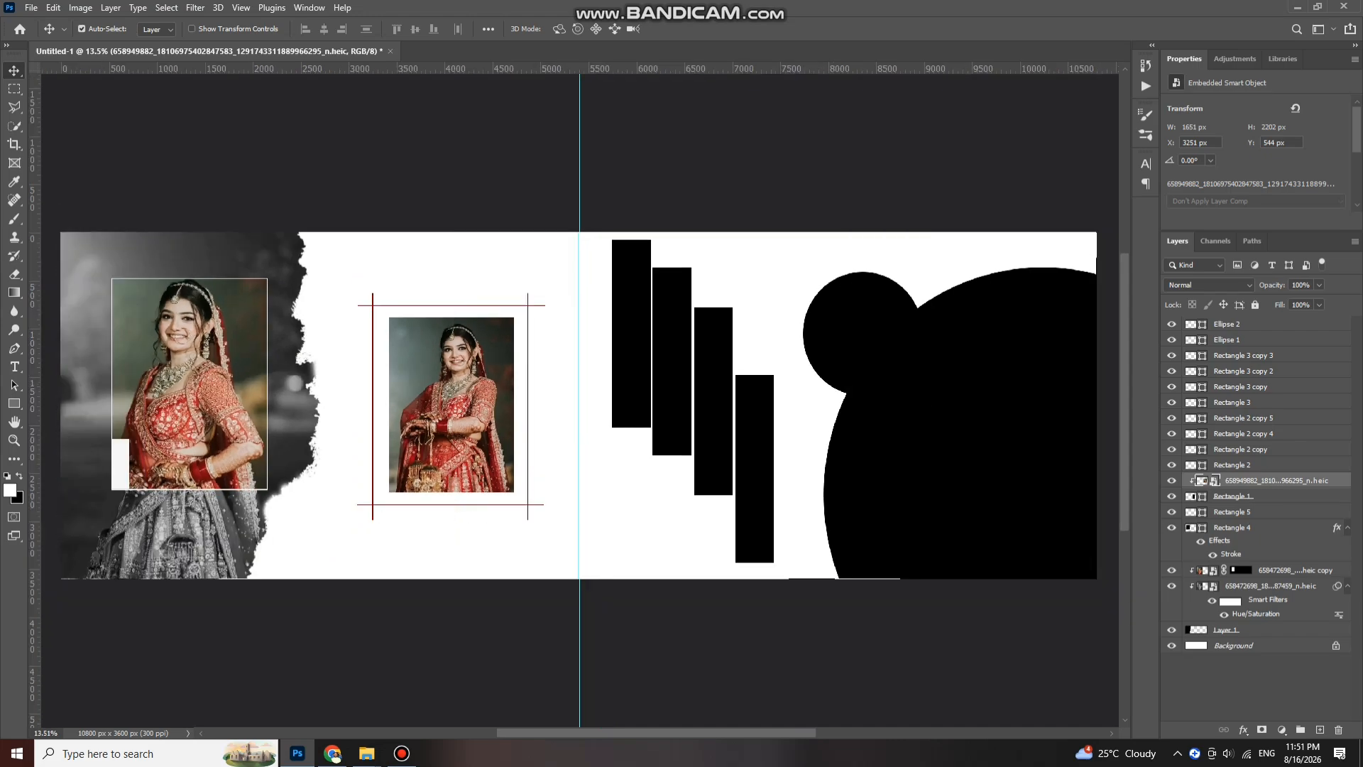
scroll(272, 369, "right", 3)
left_click(403, 342)
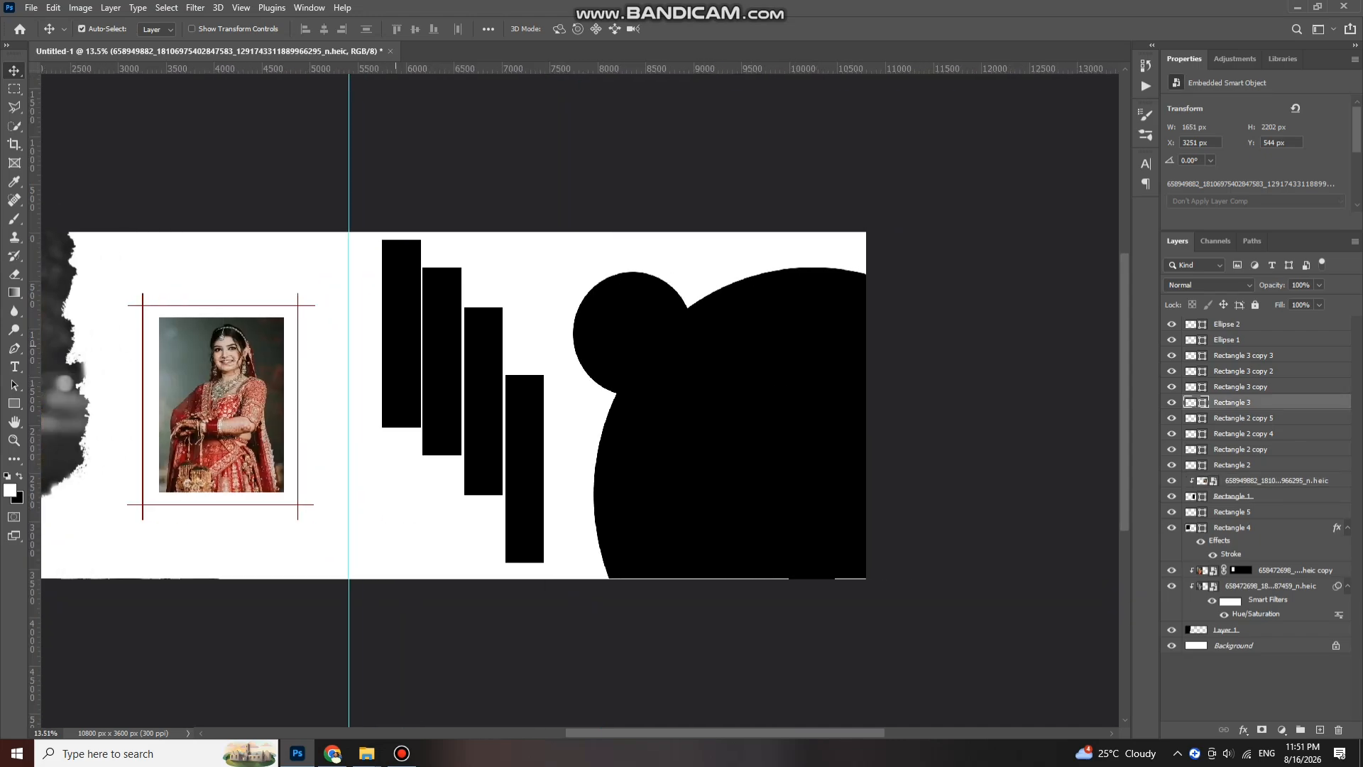
left_click(446, 352)
left_click(484, 377)
left_click(527, 432)
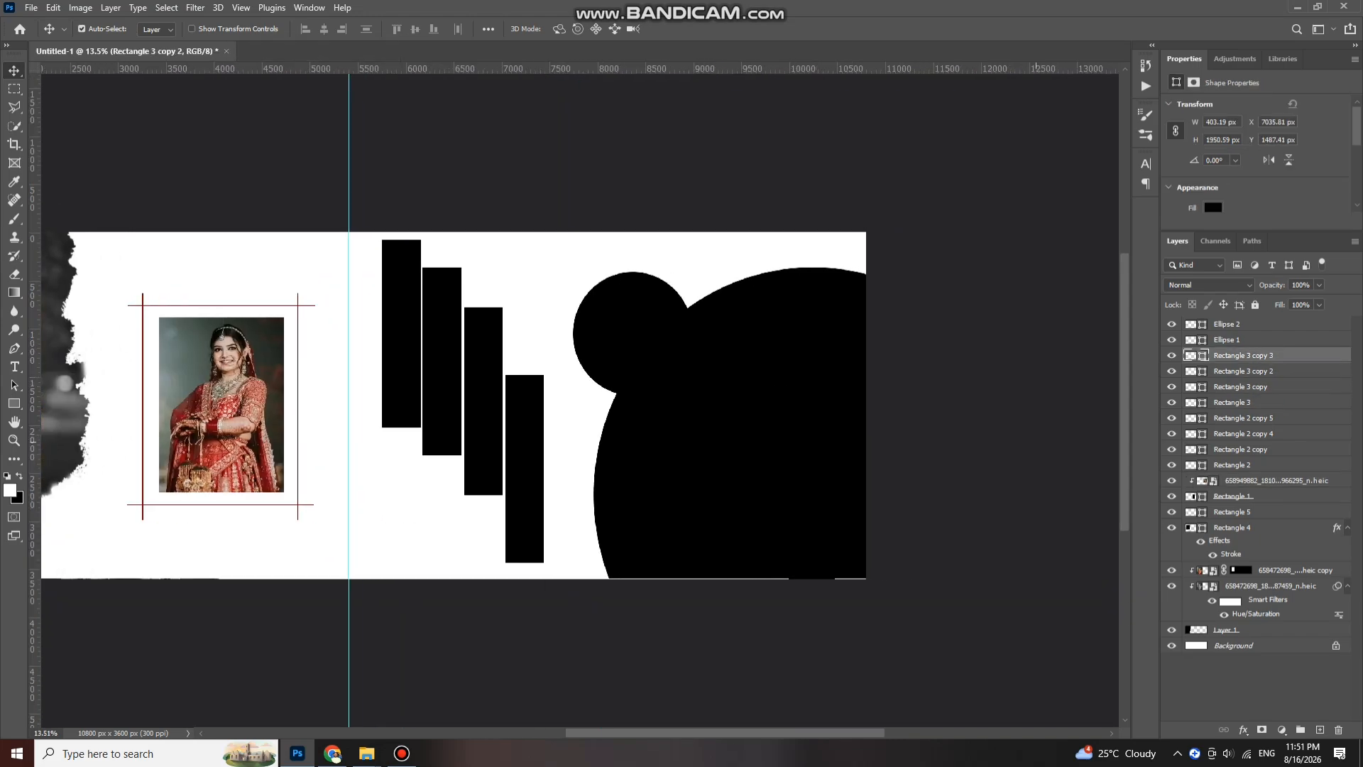
left_click(1240, 402, "shift")
key("ctrl+e")
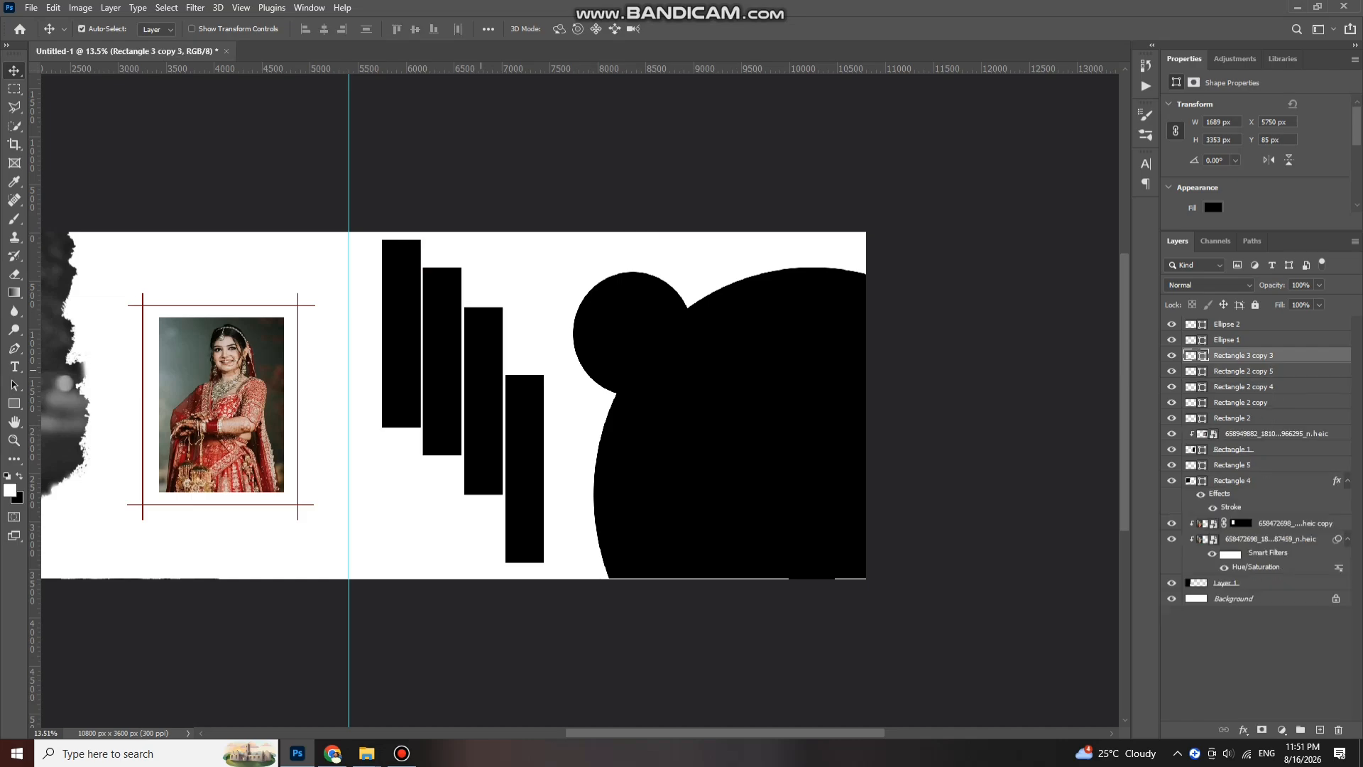
- Place the bride portrait 658976549 from the photo folder over the staircase bars at about X 5170 px, Y 15 px and clip it to them
mouse_move(367, 752)
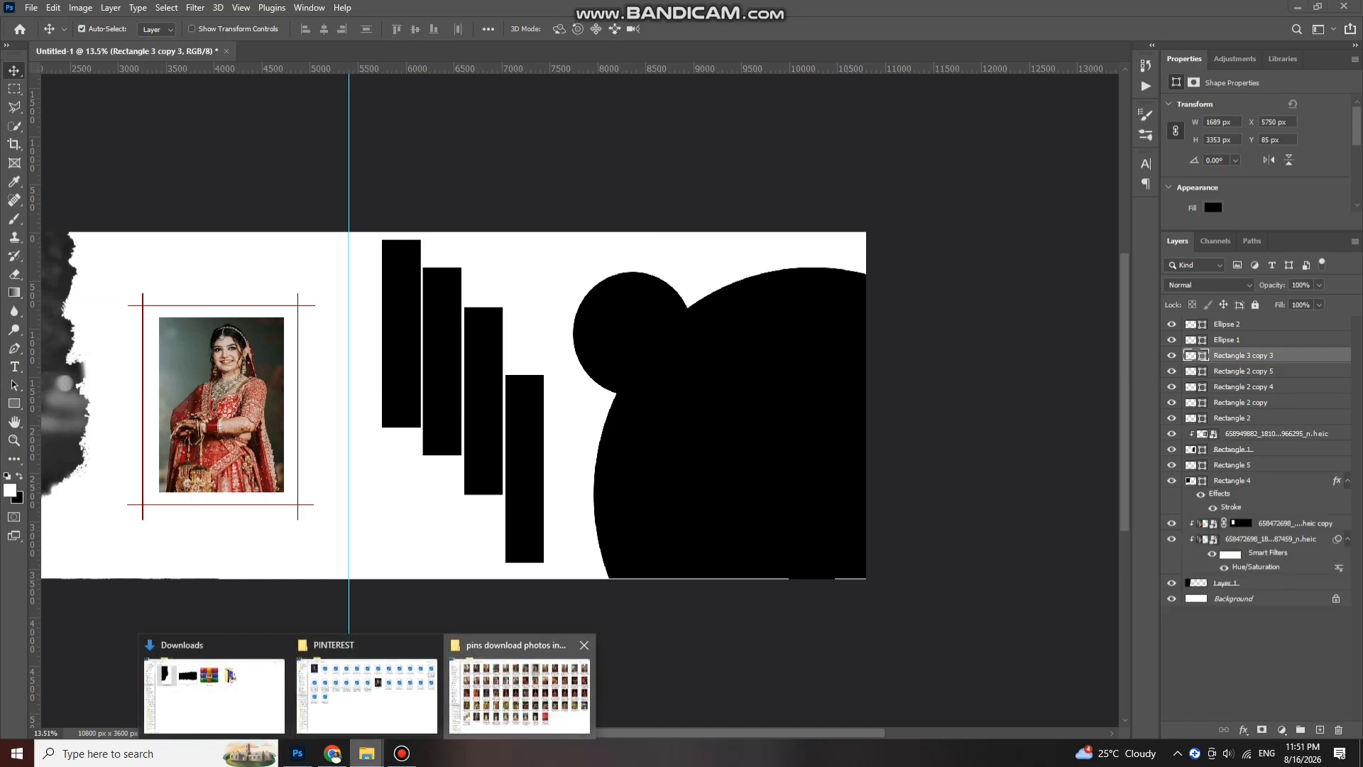
left_click(529, 681)
left_click_drag(930, 106, 454, 405)
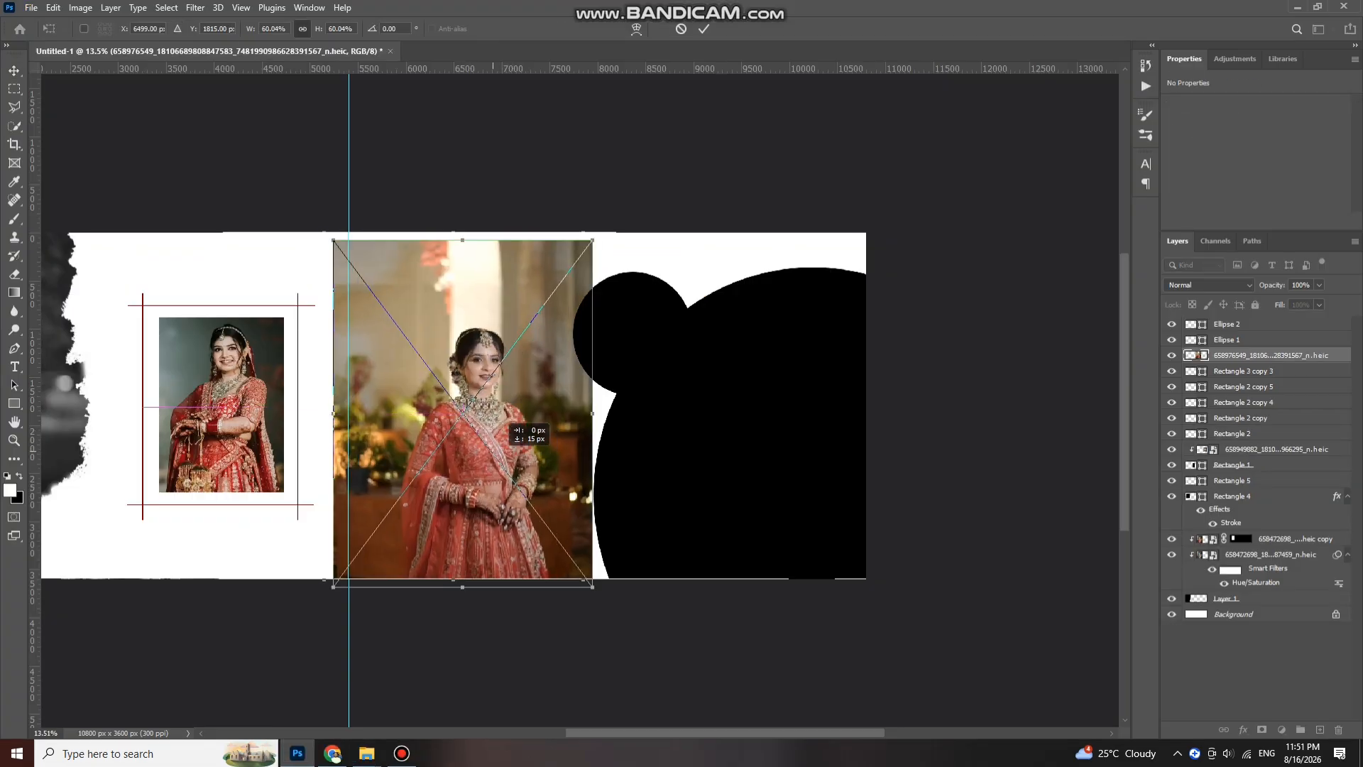
key("Return")
key("ctrl+alt+g")
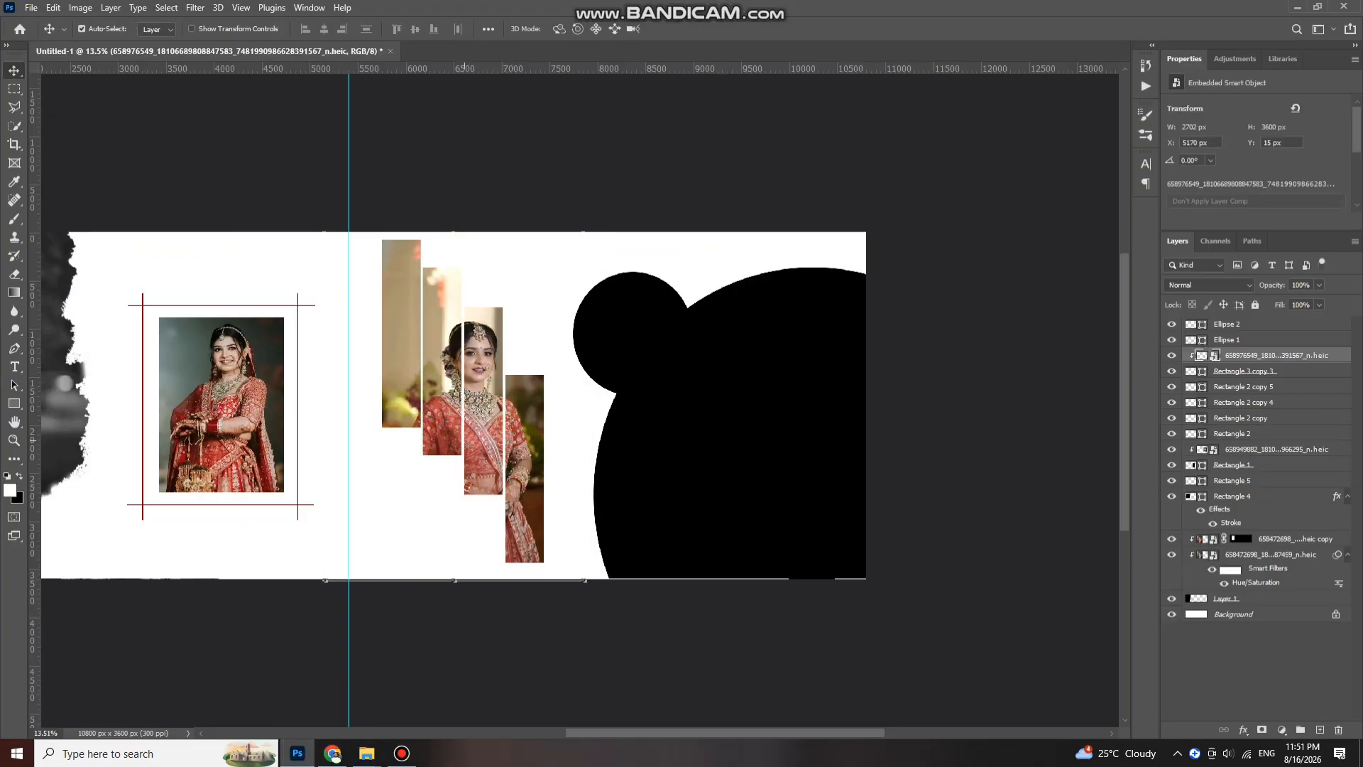
- Turn the bride portrait clipped to the staircase bars black and white with Hue/Saturation at saturation -100
key("ctrl+u")
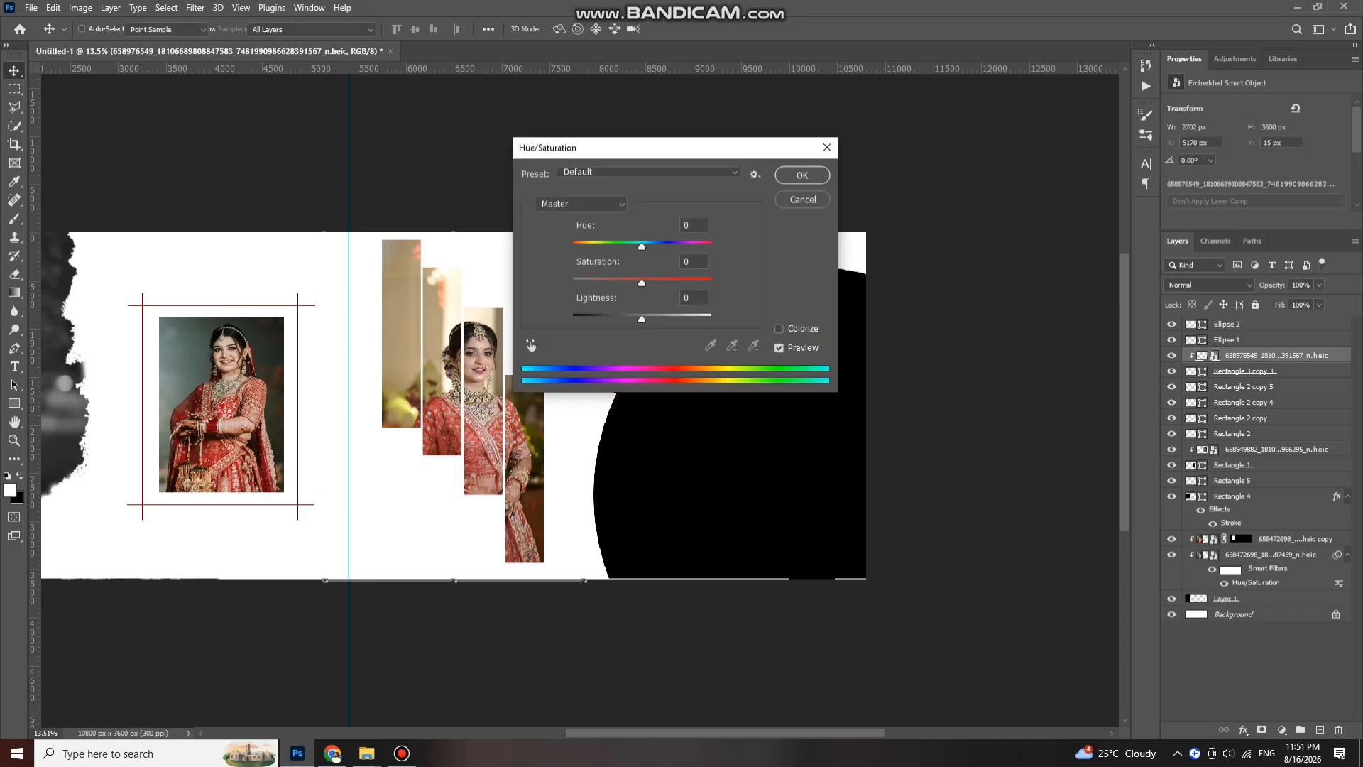
key("Tab")
type("-100")
key("Return")
- Apply Levels to the black-and-white staircase portrait with the black input at 11 and the white output slightly reduced
scroll(566, 358, "down", 3)
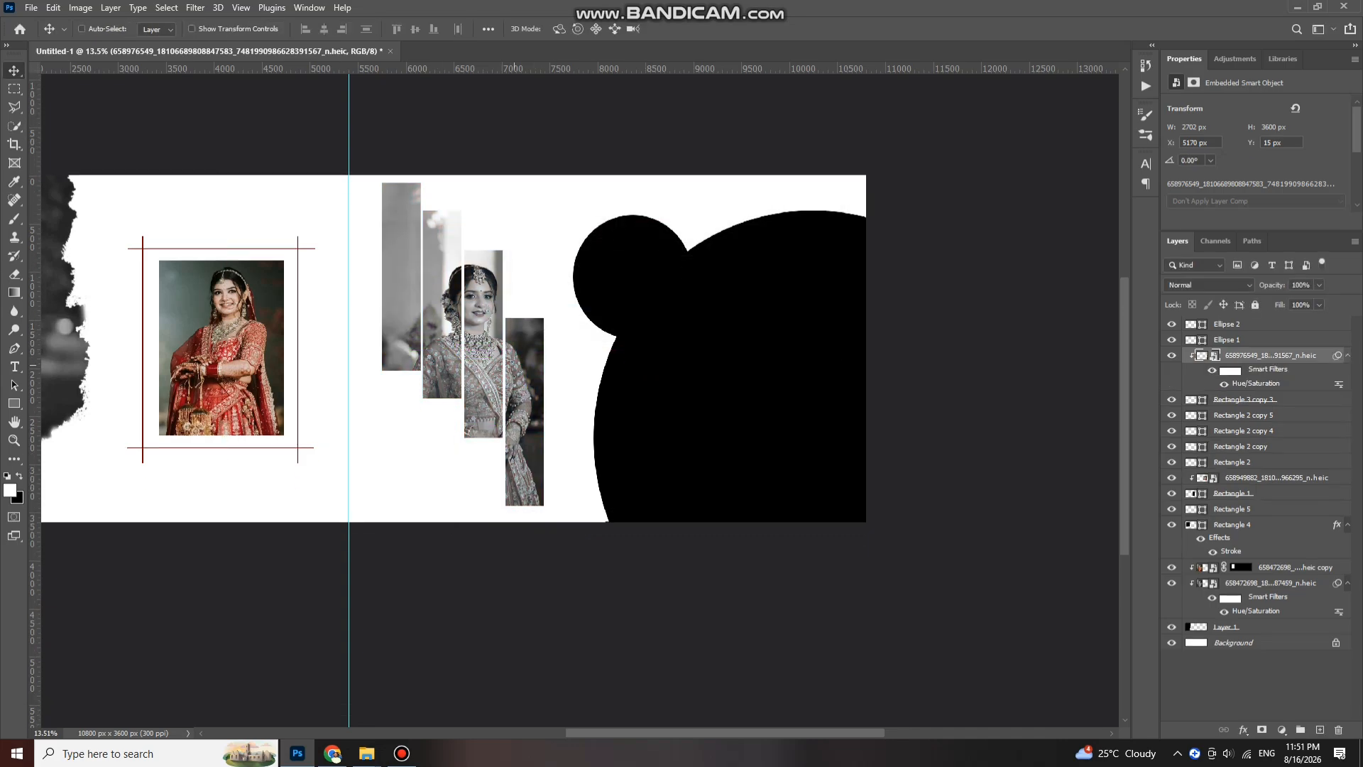
scroll(566, 359, "left", 3)
scroll(566, 359, "down", 1)
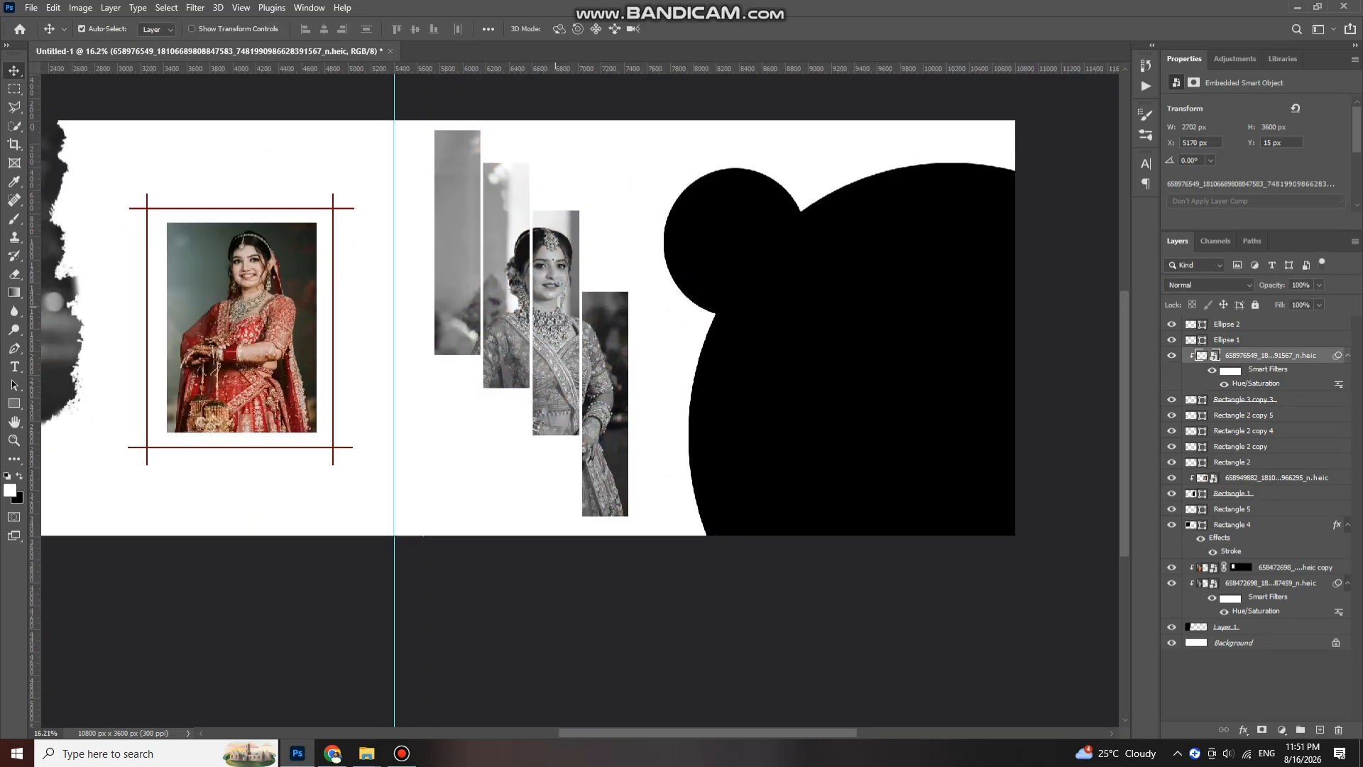
key("ctrl+l")
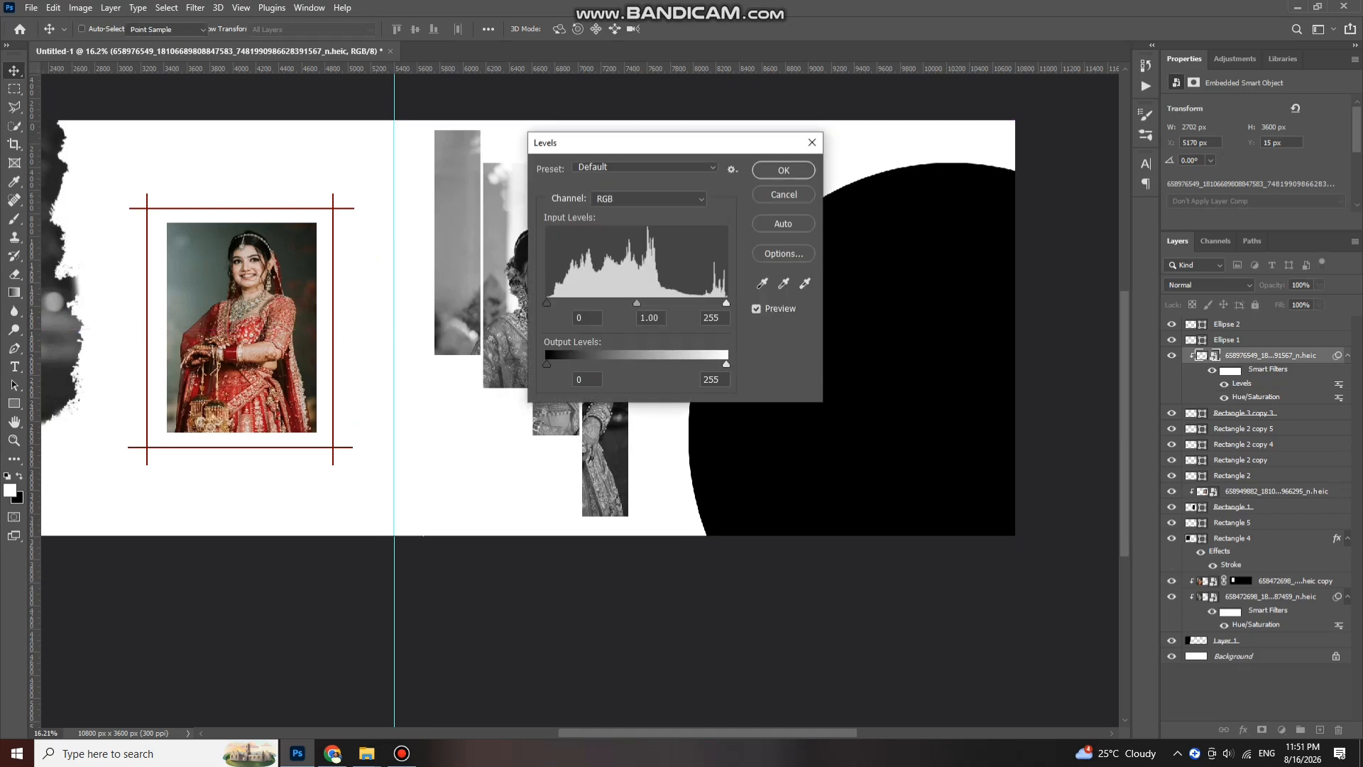
left_click_drag(666, 141, 835, 199)
left_click_drag(713, 357, 739, 357)
left_click_drag(893, 419, 858, 419)
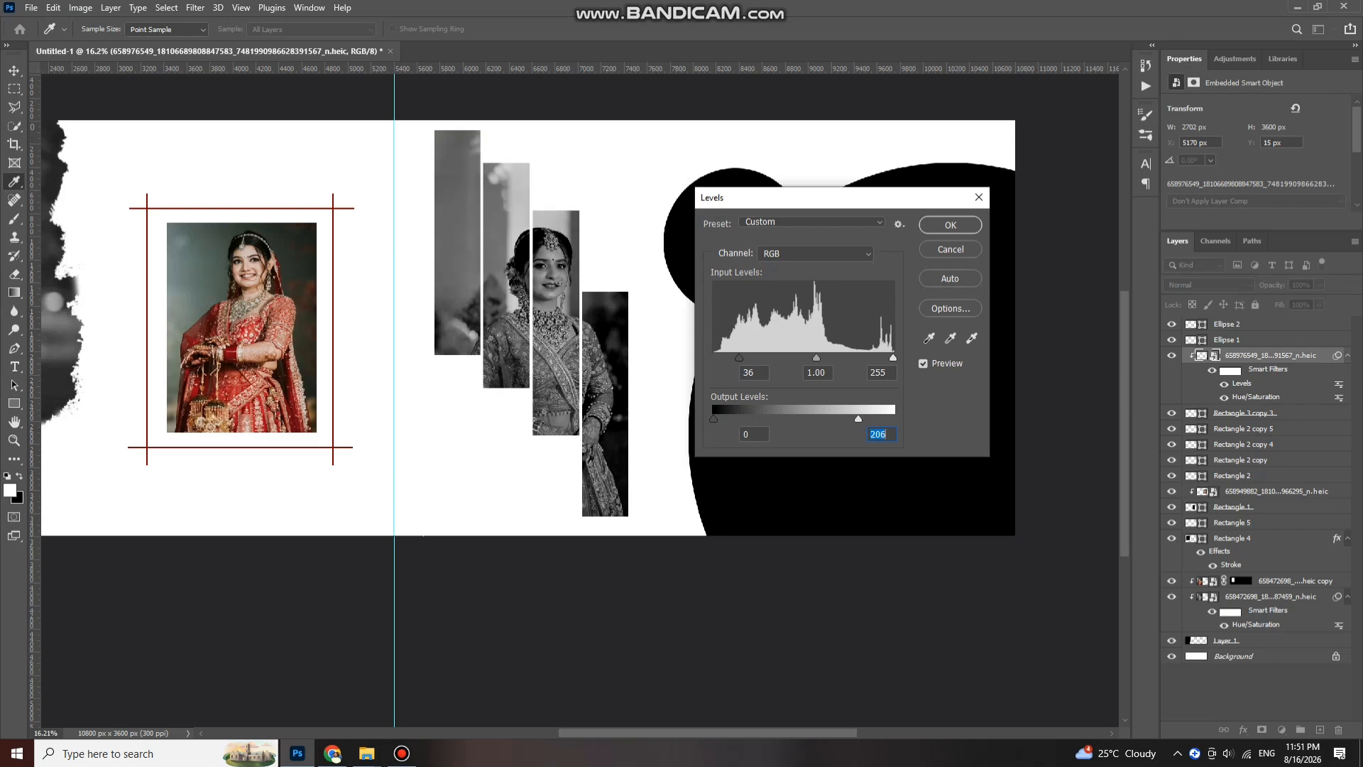
left_click_drag(733, 358, 721, 358)
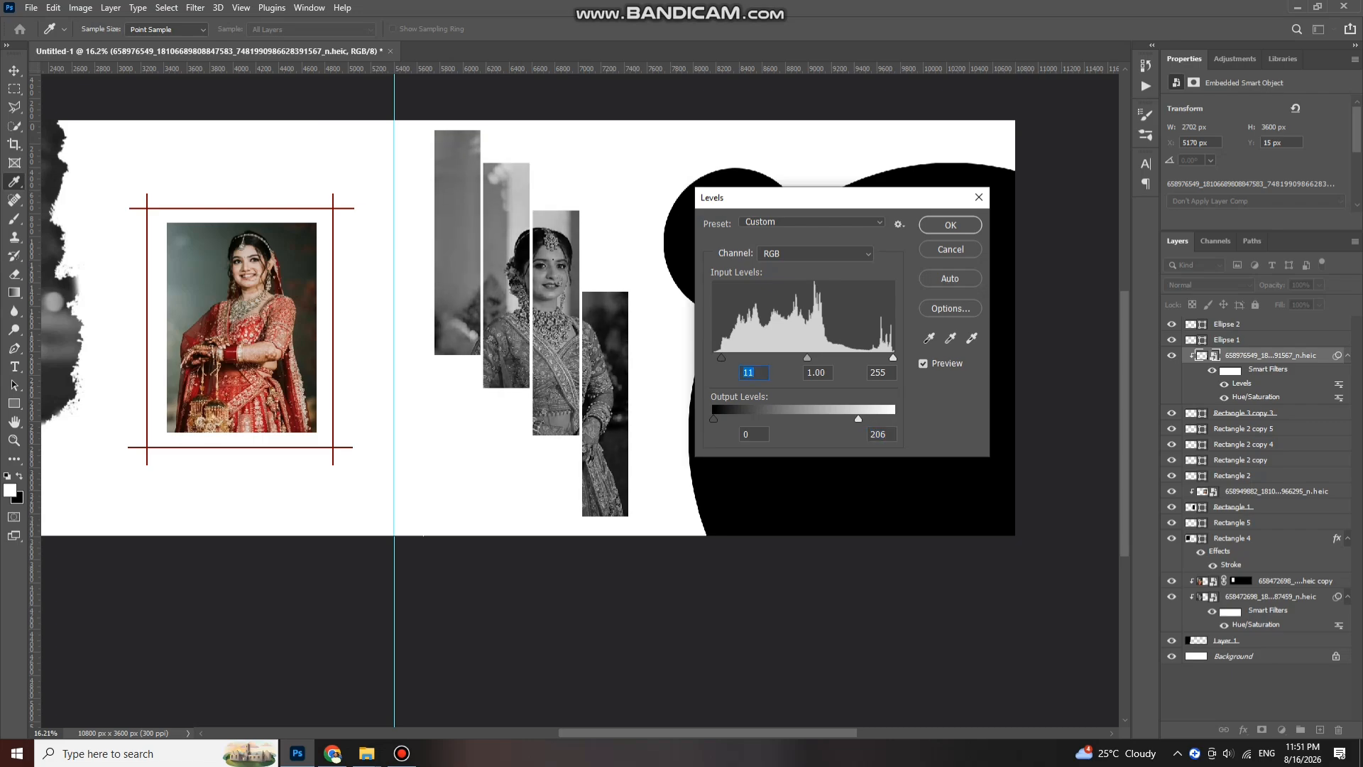
left_click_drag(858, 419, 872, 419)
key("Return")
- Place photo 657382939 above the large circle at about 4980 × 6640 px, clip it, and shift it up so its lower veiled portrait fills the circle
scroll(570, 288, "down", 1)
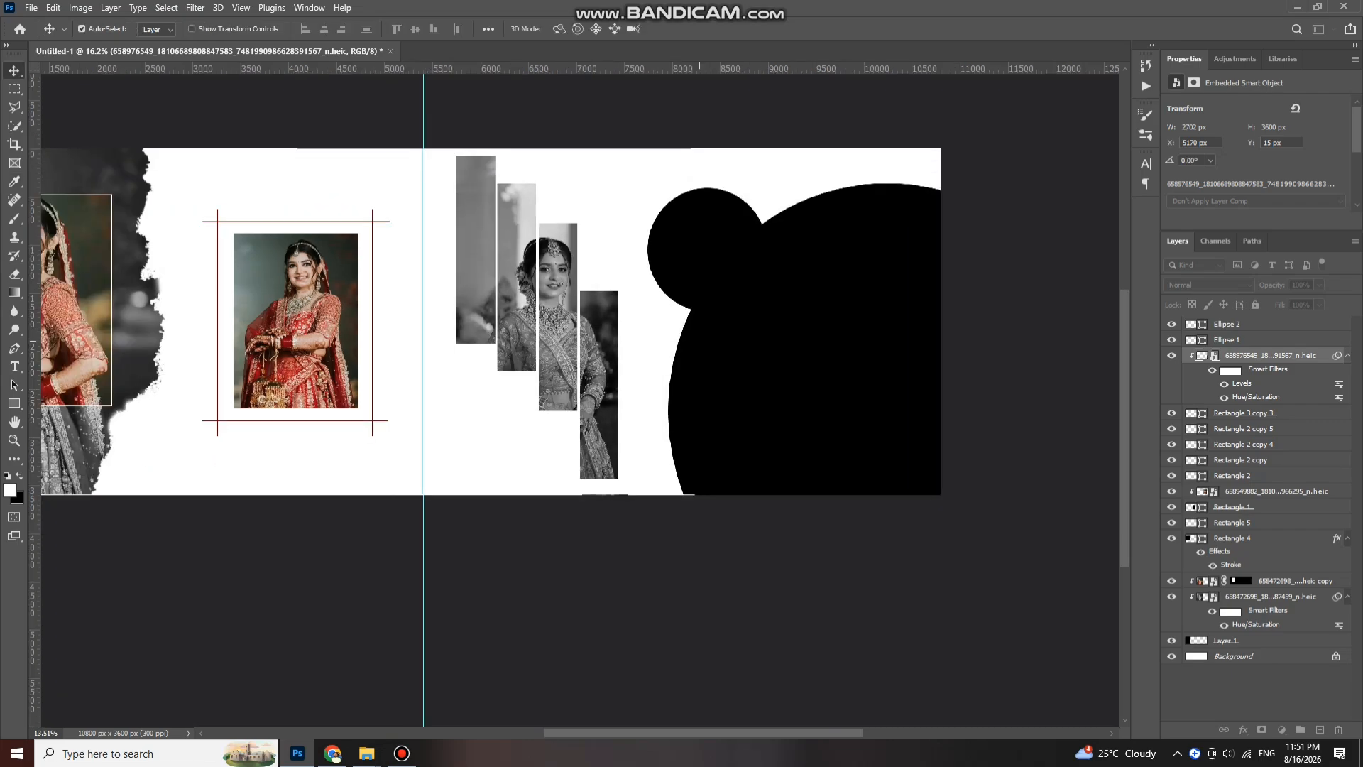
left_click(781, 377)
left_click(367, 753)
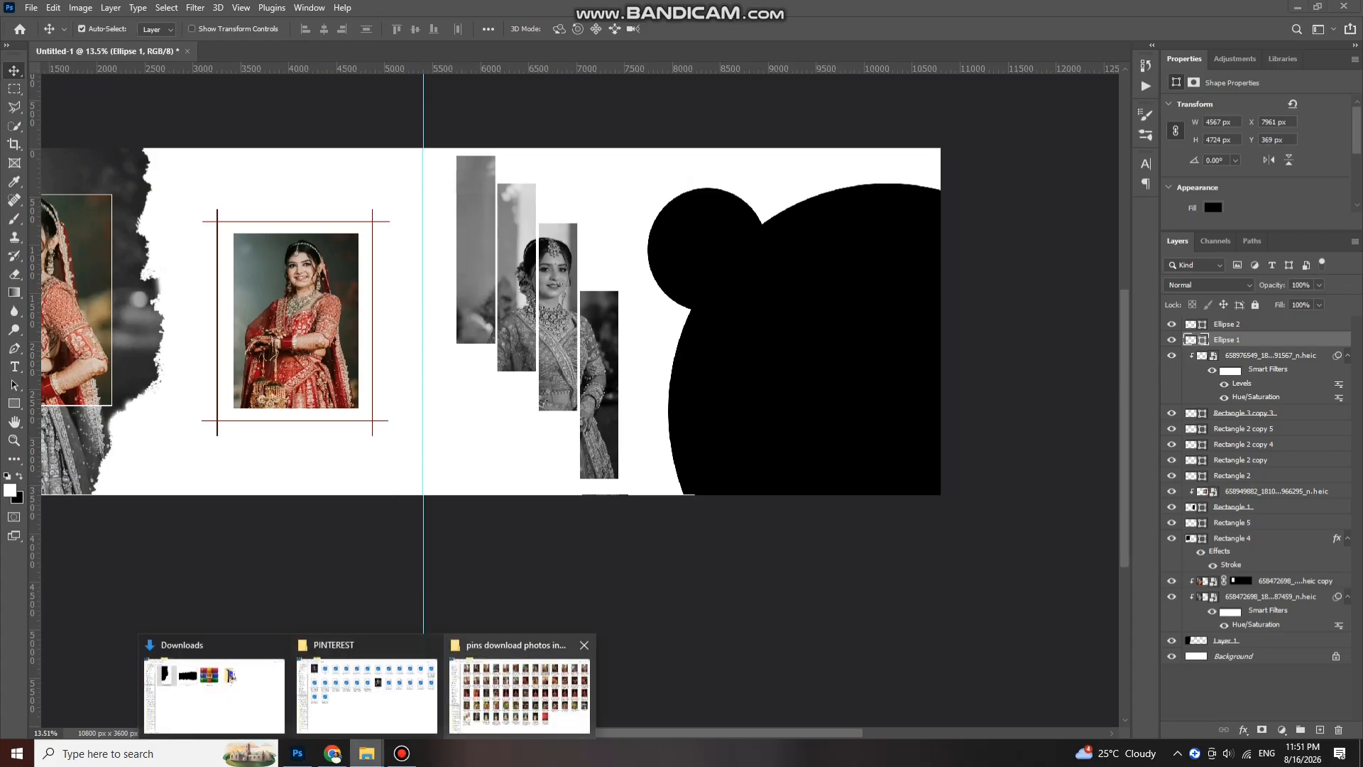
left_click(536, 692)
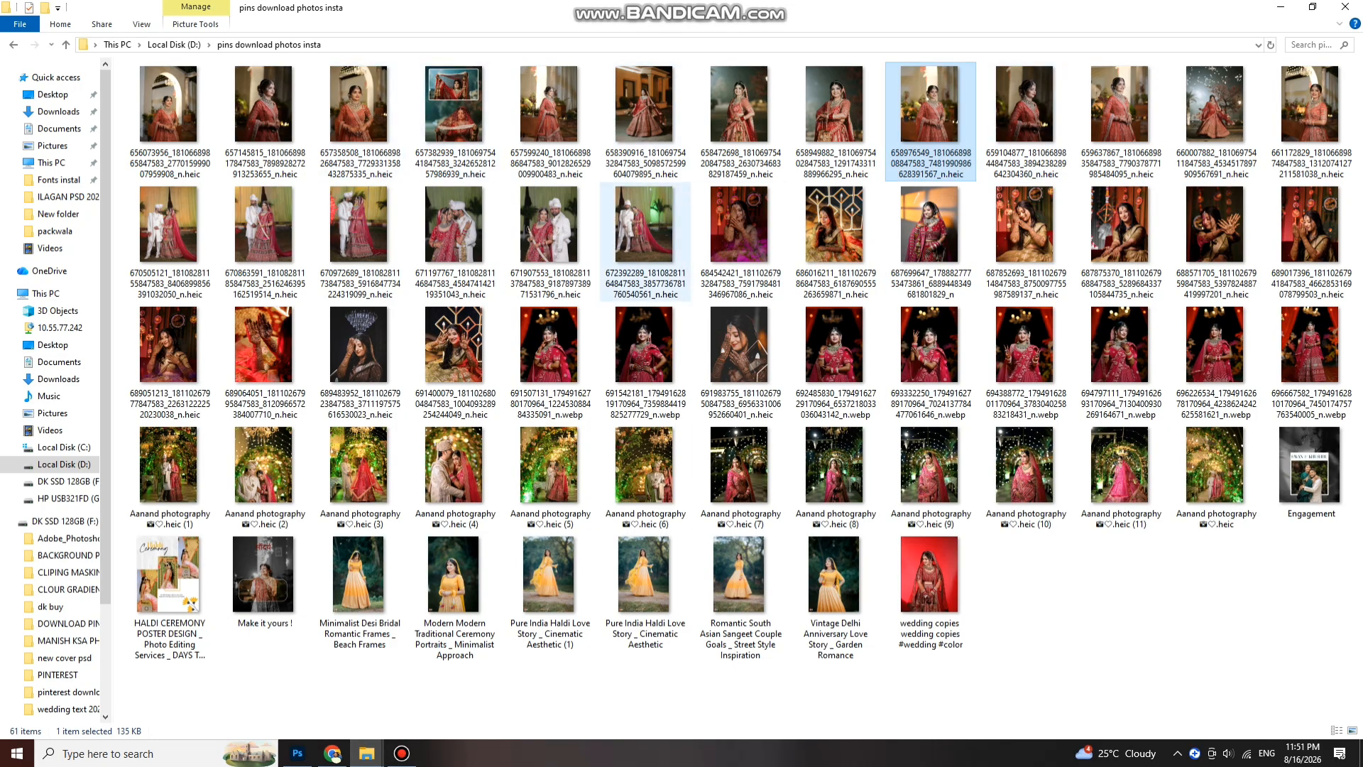
left_click_drag(454, 106, 578, 320)
left_click_drag(707, 319, 926, 316)
left_click_drag(802, 339, 918, 493)
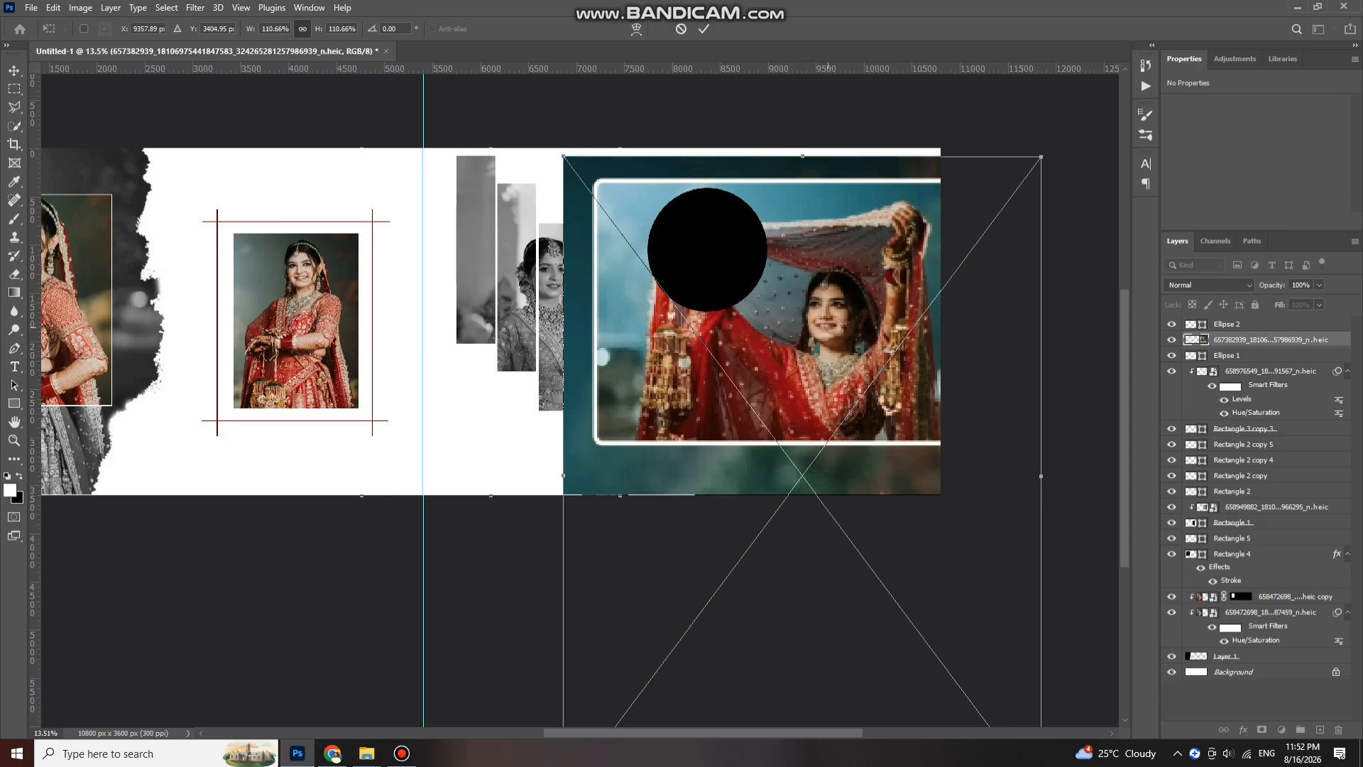
key("Return")
key("ctrl+alt+g")
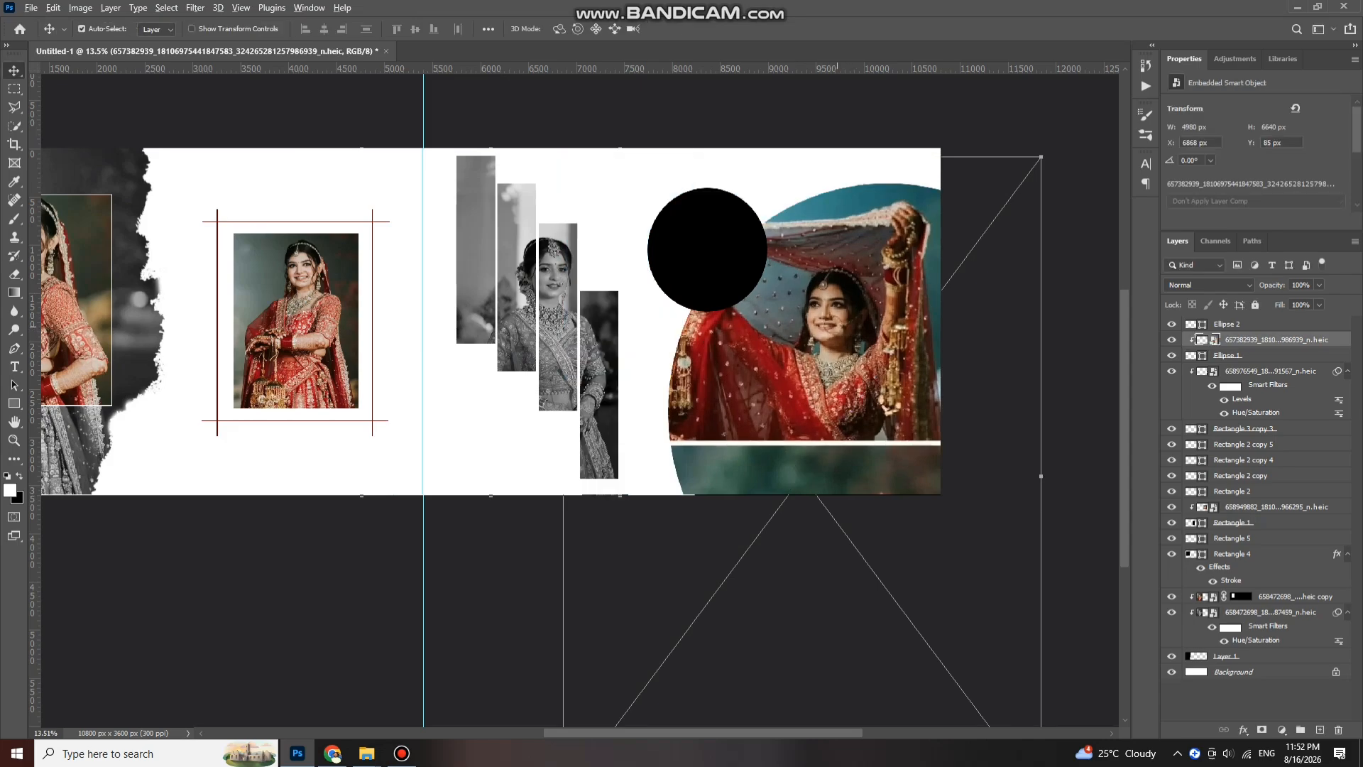
scroll(838, 330, "down", 1)
left_click_drag(845, 385, 871, 122)
- Place bride portrait 661172829 from the photo folder above the small circle, clip it, and position it at about X 6751 px, Y -315 px
left_click(689, 234)
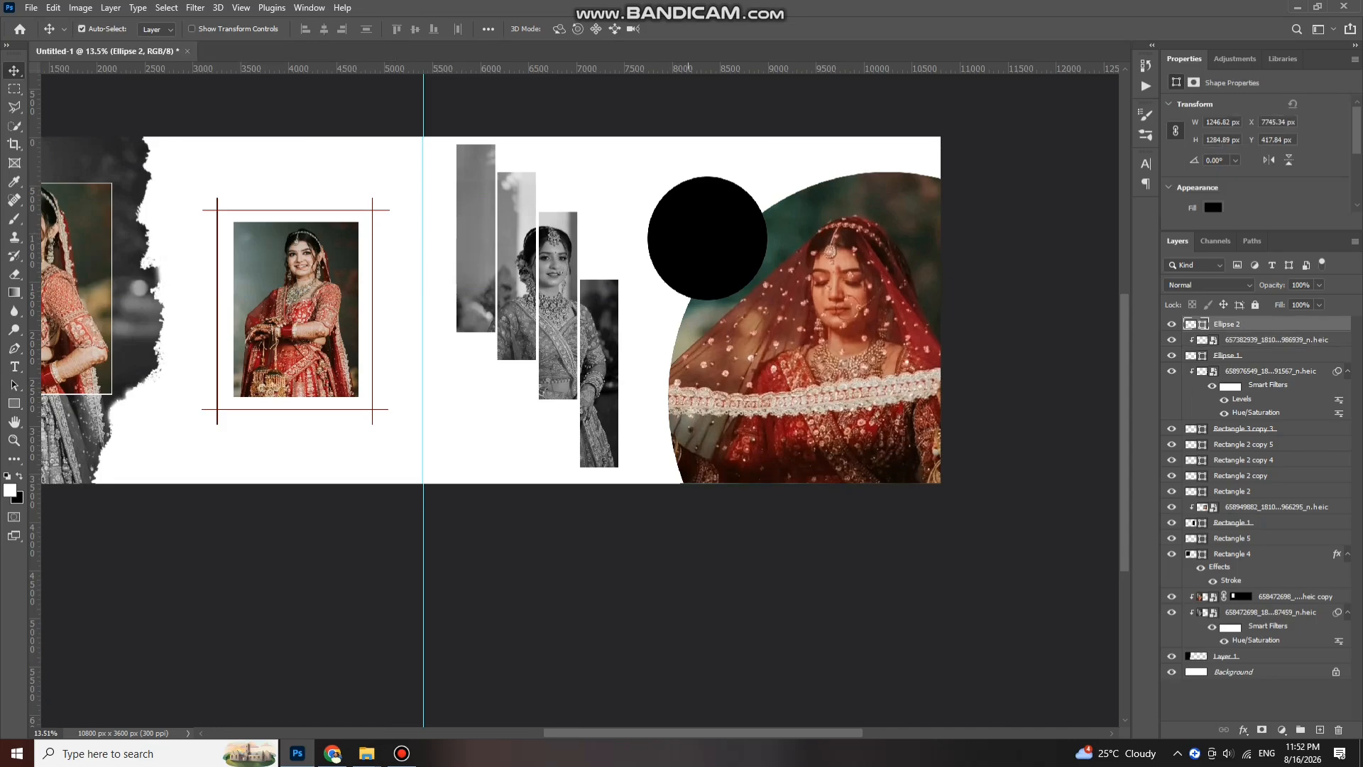
mouse_move(366, 753)
left_click(577, 693)
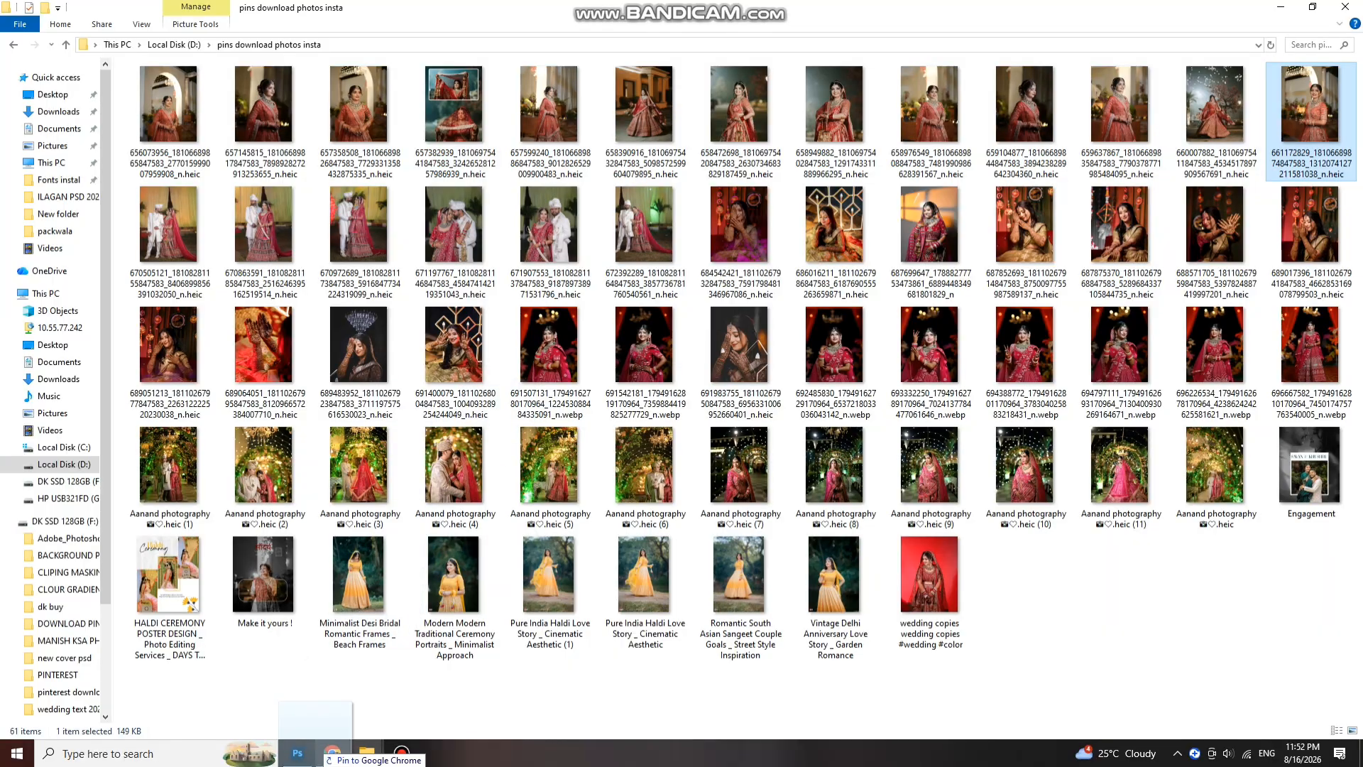
left_click(297, 753)
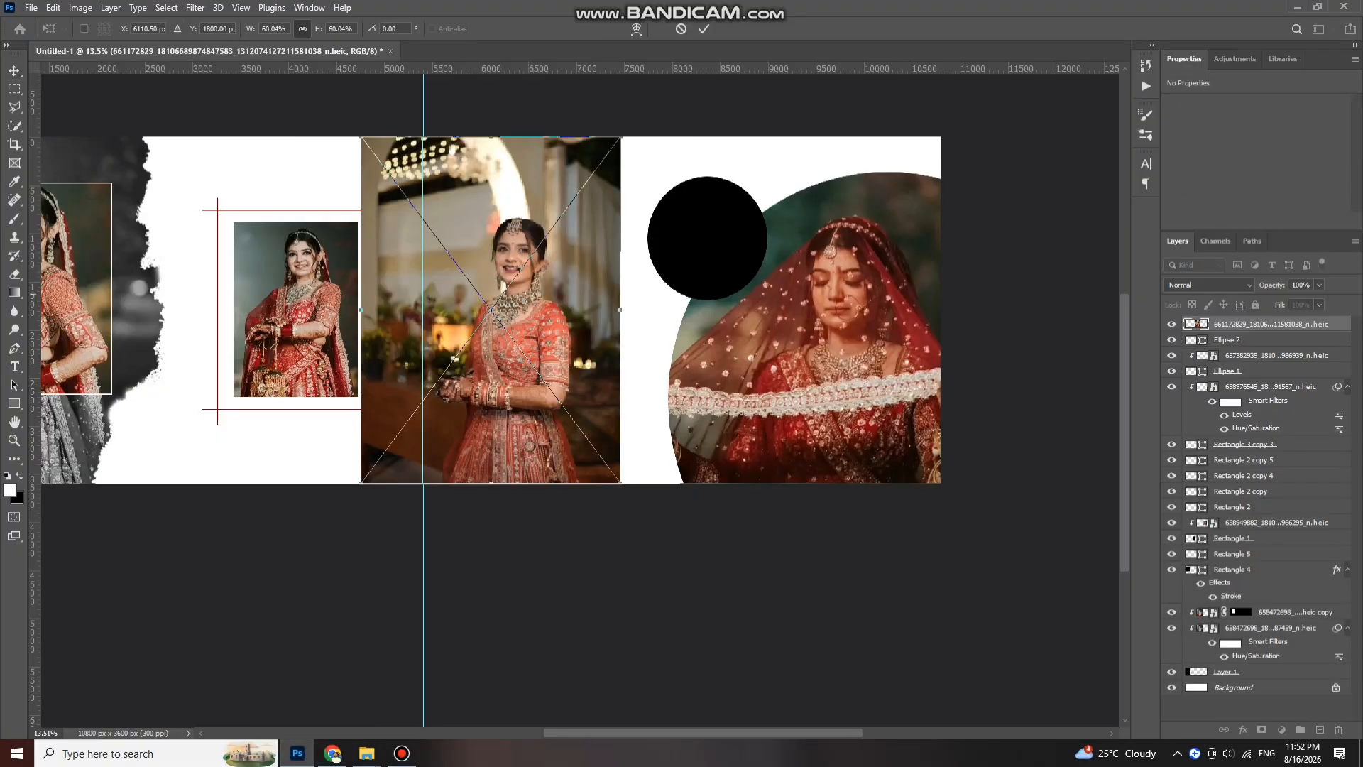
left_click_drag(541, 294, 737, 235)
key("Return")
key("ctrl+alt+g")
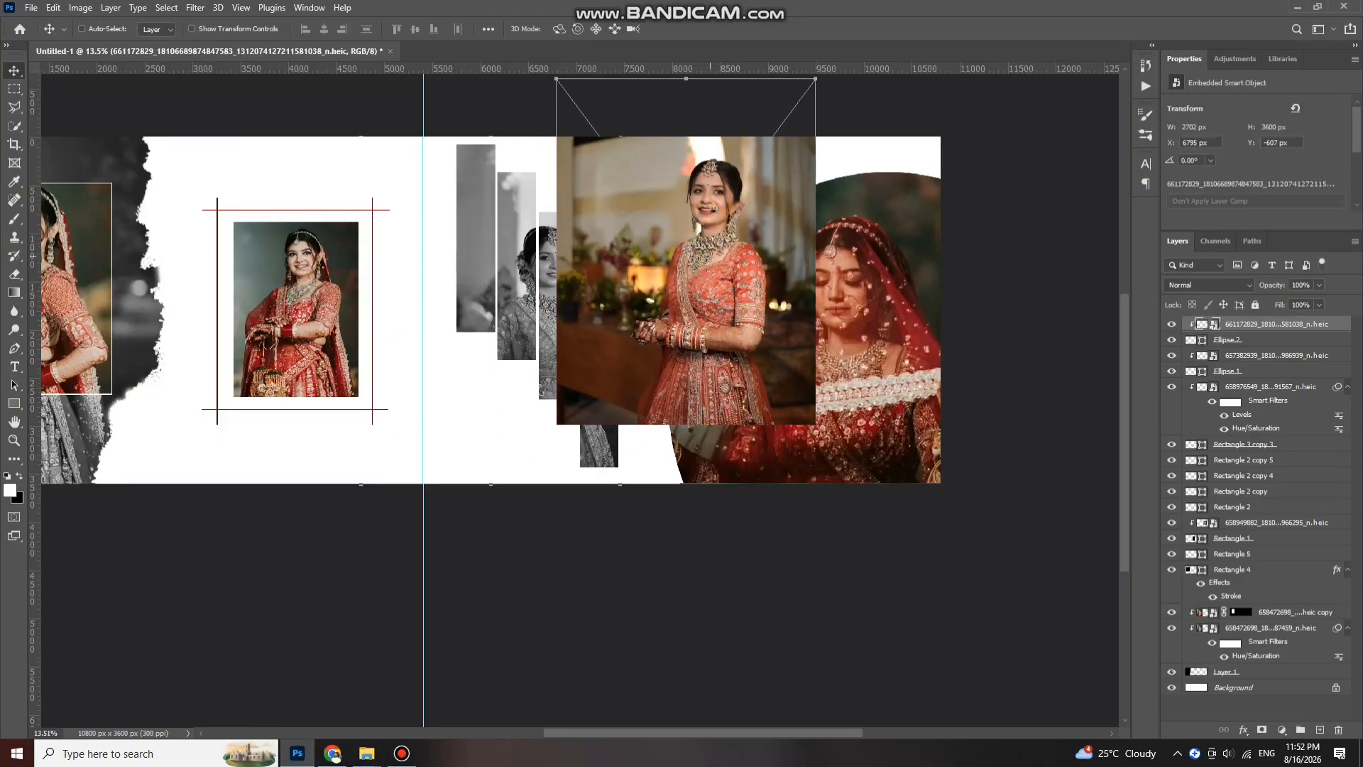
key("ctrl+t")
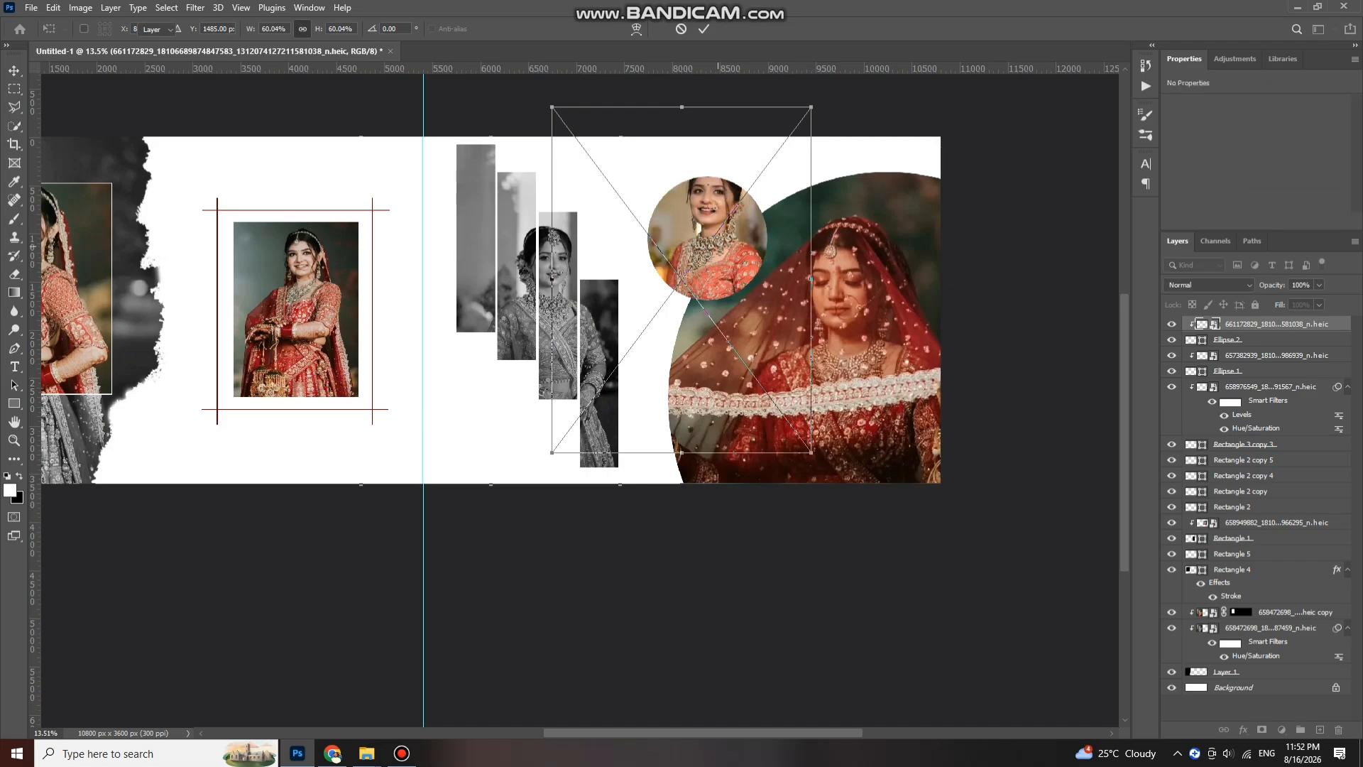
key("Return")
- Add a white inside stroke at 100% opacity to the small circle, slightly thicker than 19 px
left_click(1229, 340)
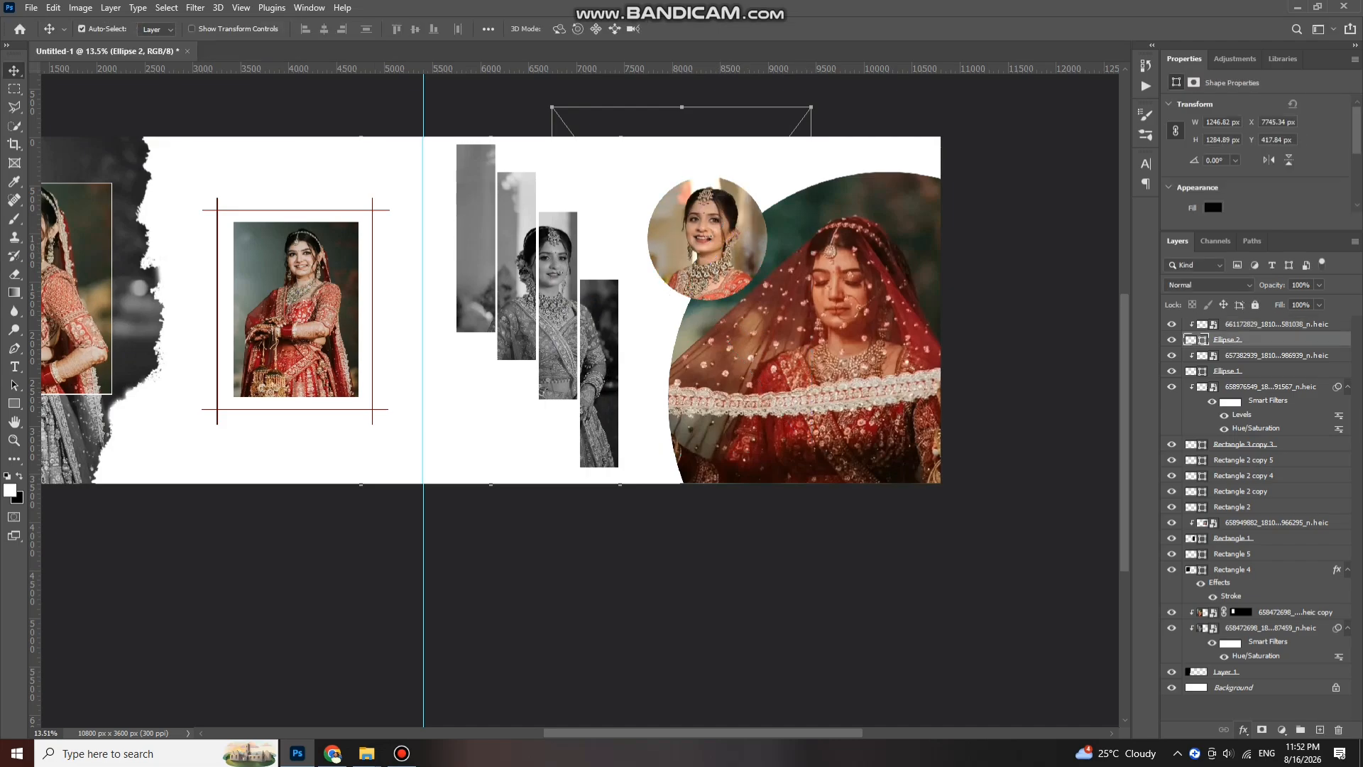
left_click(1244, 730)
left_click(1268, 624)
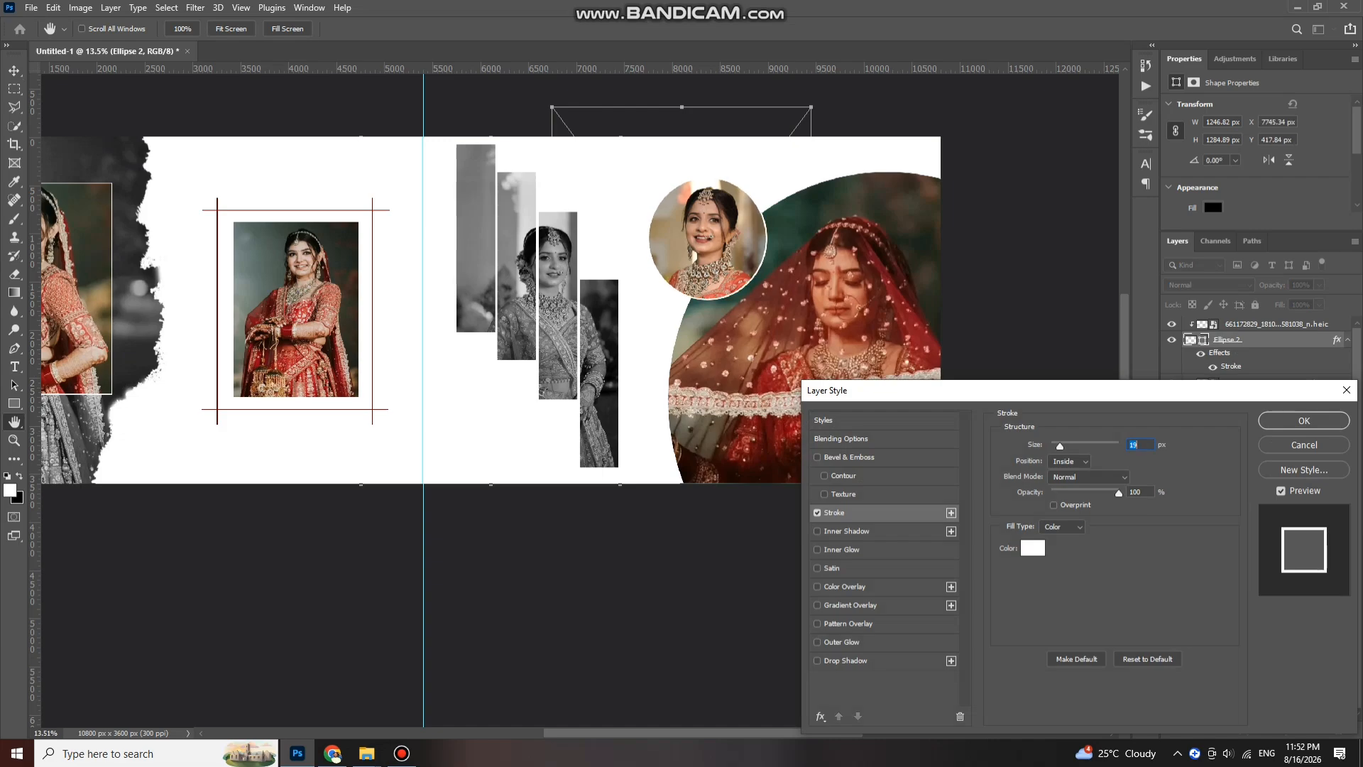
left_click_drag(1060, 446, 1065, 446)
key("Return")
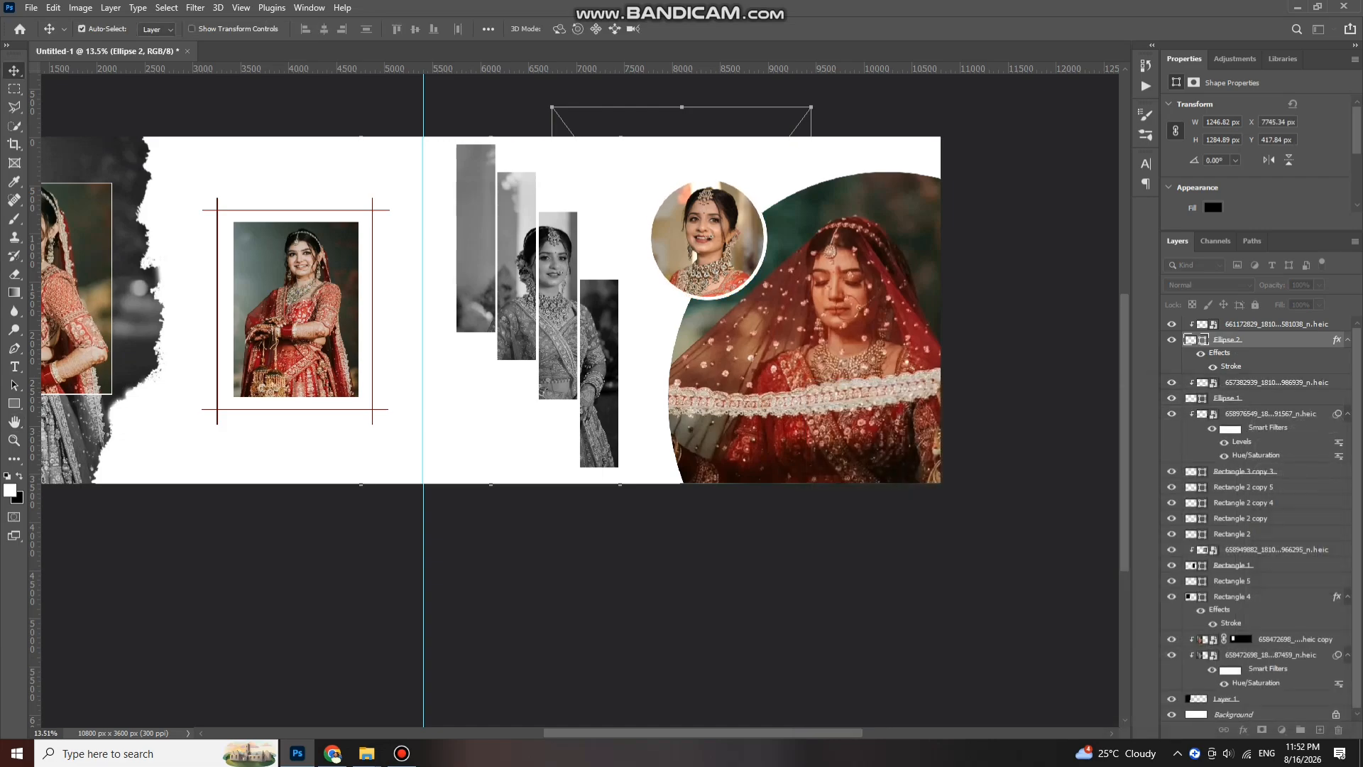
- Add the text "MAKEUP BRIDE" in Times New Roman Regular, 112.31 pt, and position it just below the crossing-line frame
scroll(746, 227, "down", 3)
scroll(756, 230, "up", 4)
scroll(725, 203, "up", 5)
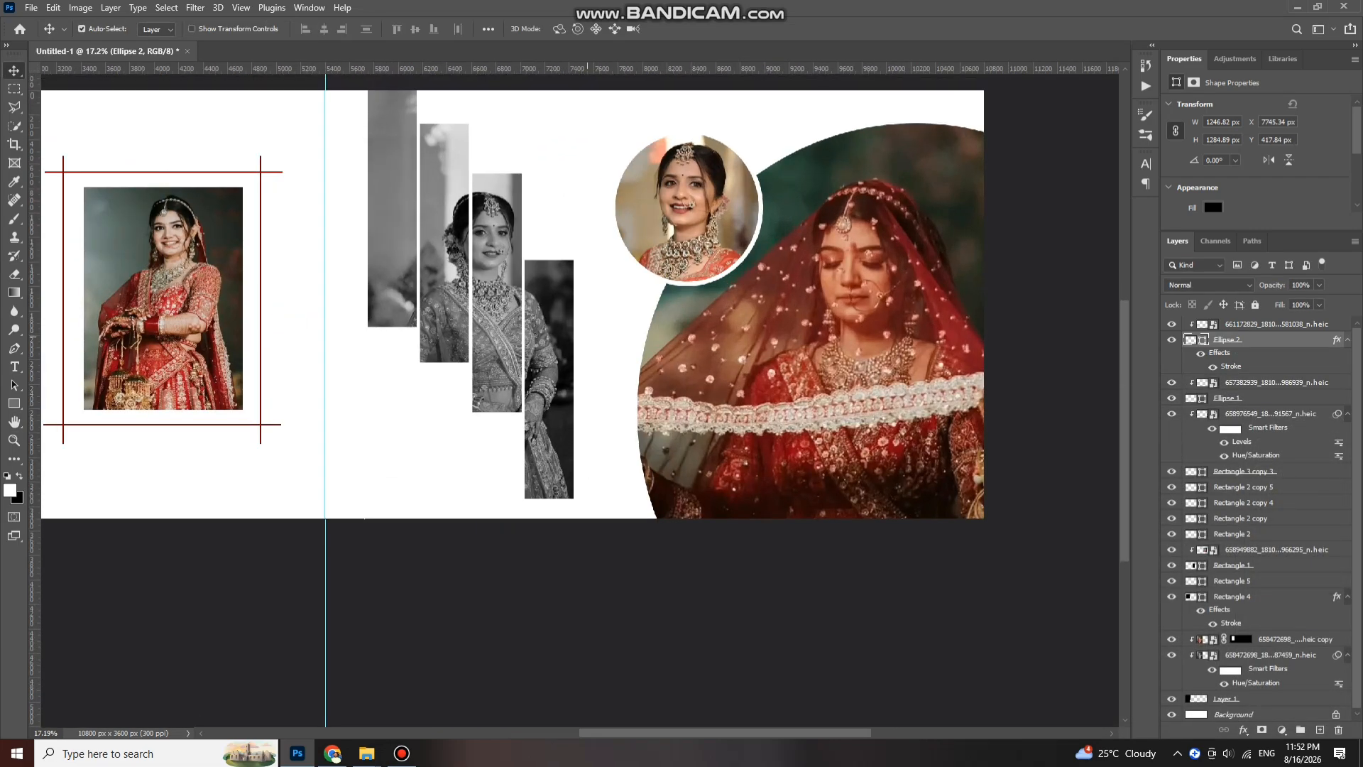
scroll(602, 384, "down", 2)
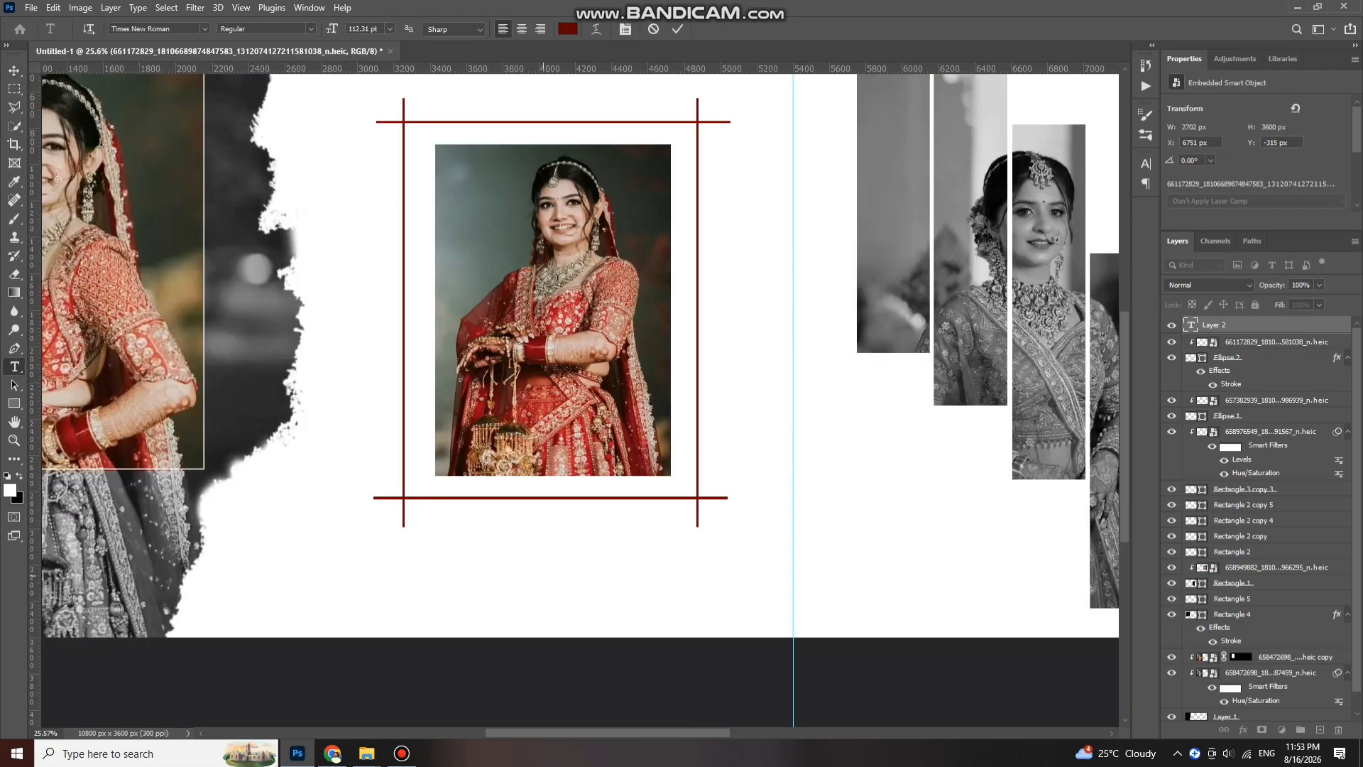
left_click(544, 577)
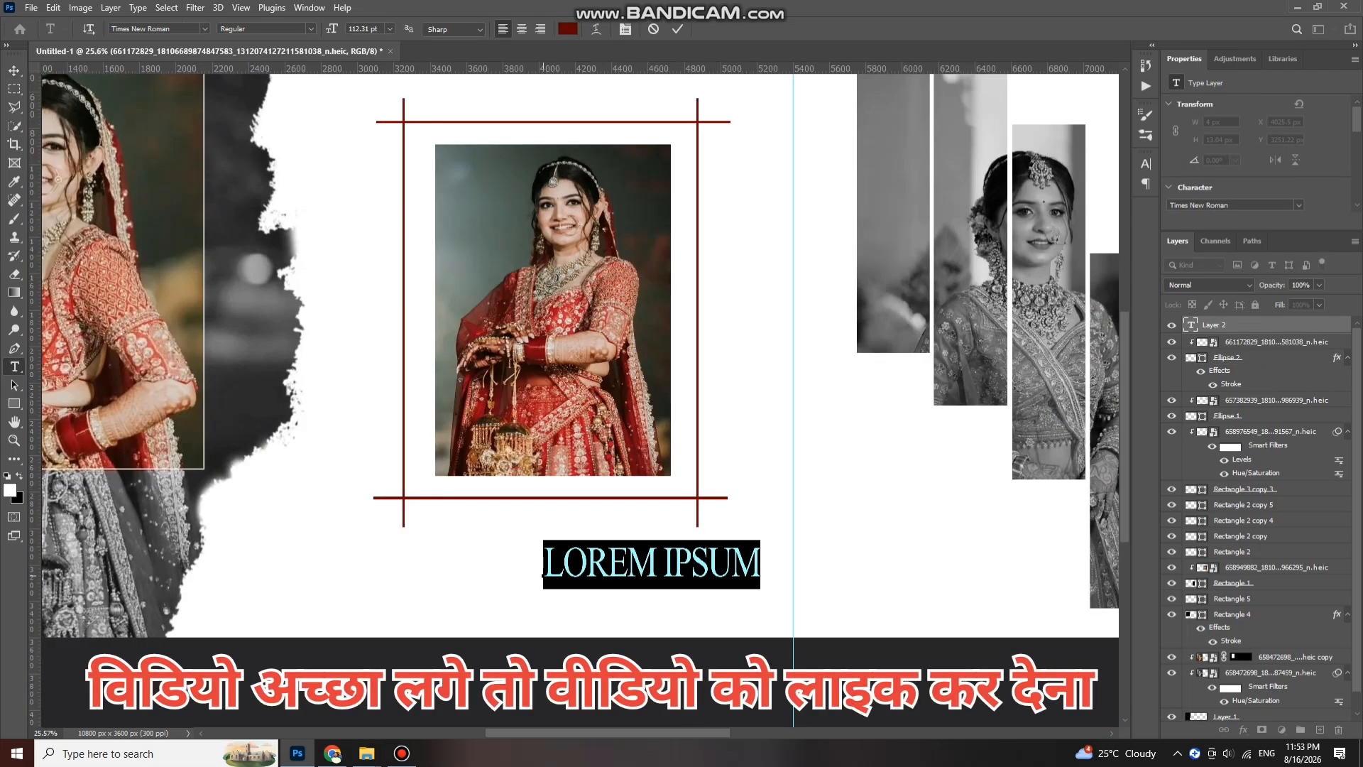
type("MA")
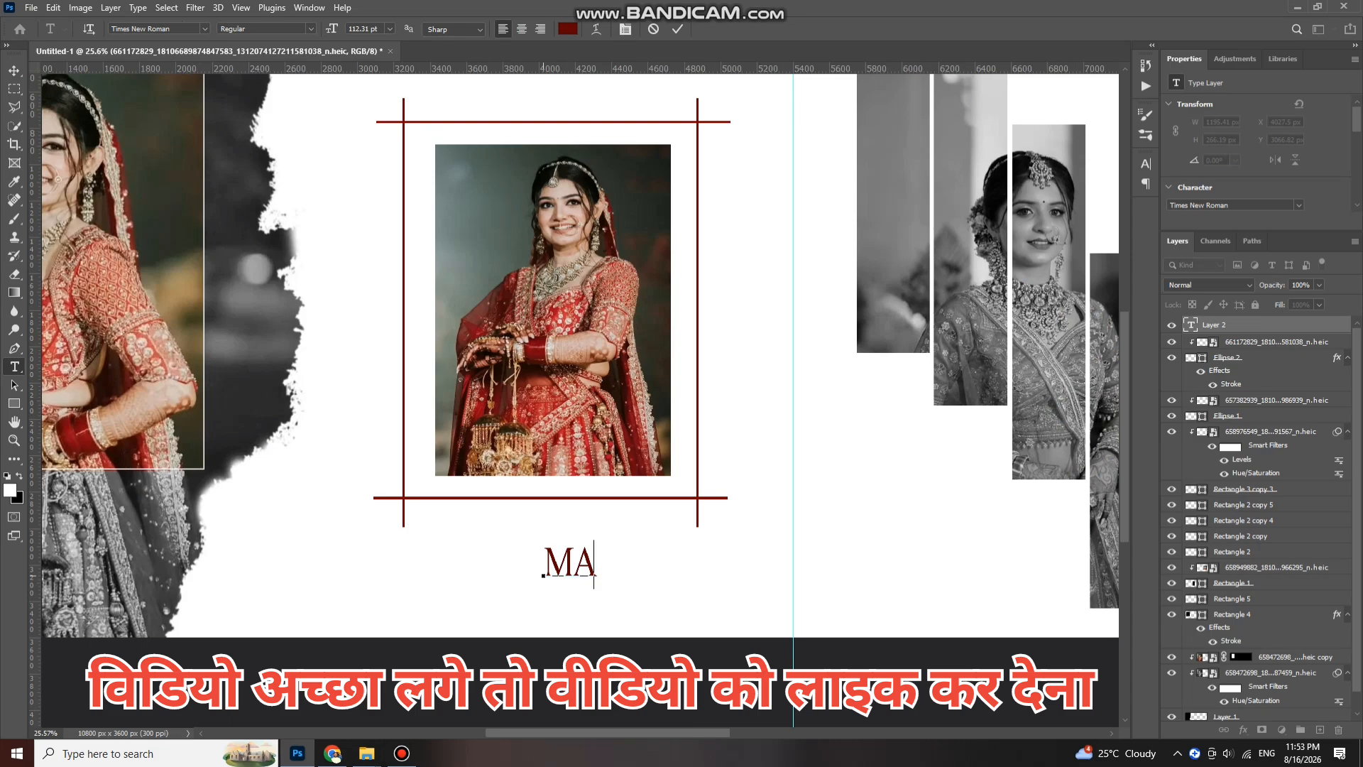
type("KE")
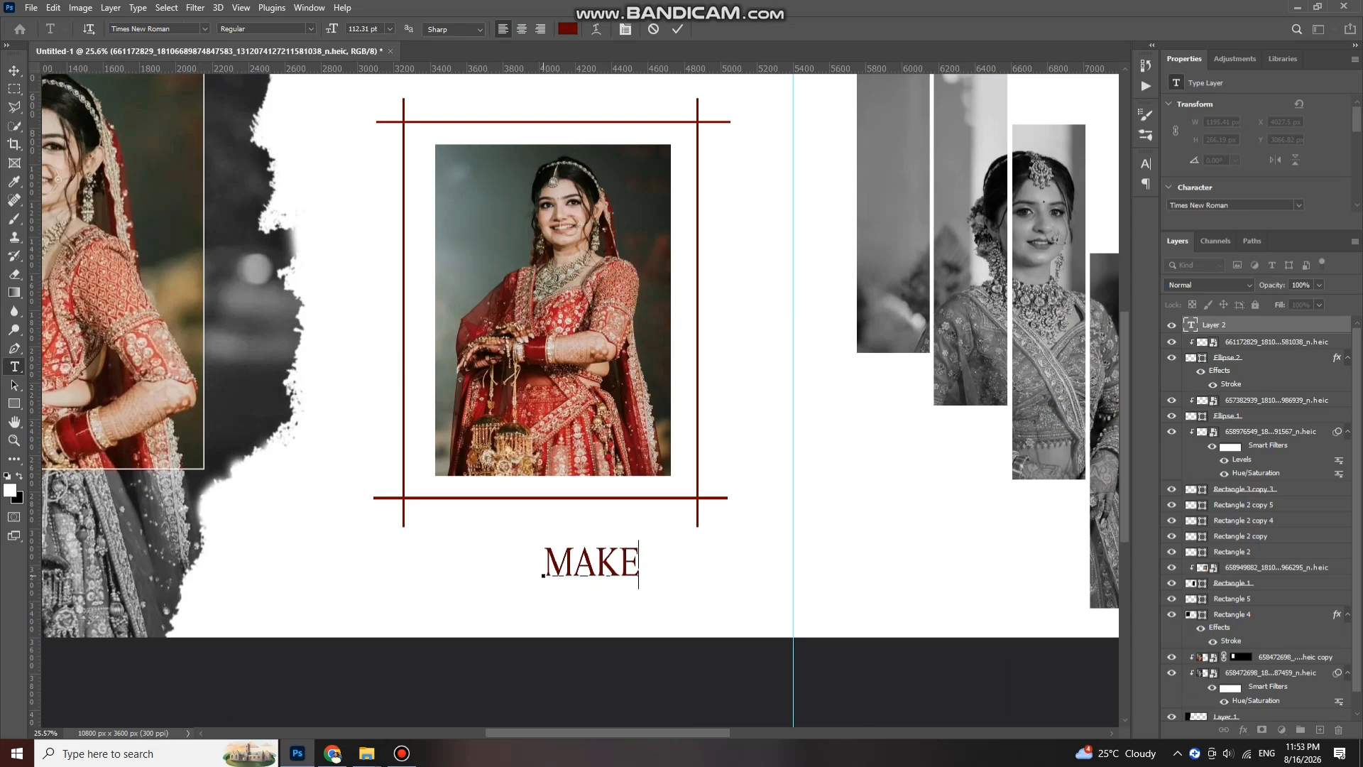
key("BackSpace")
type("UP")
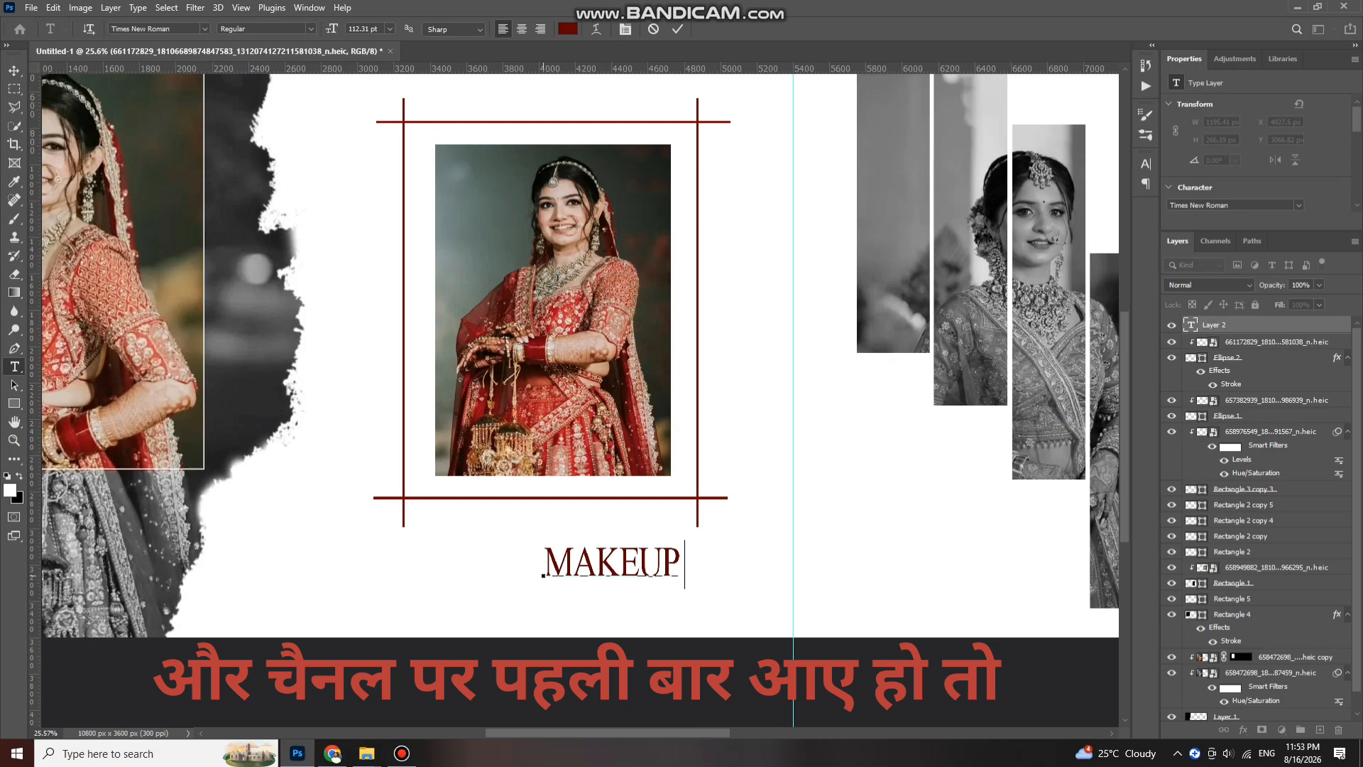
type(" BRID")
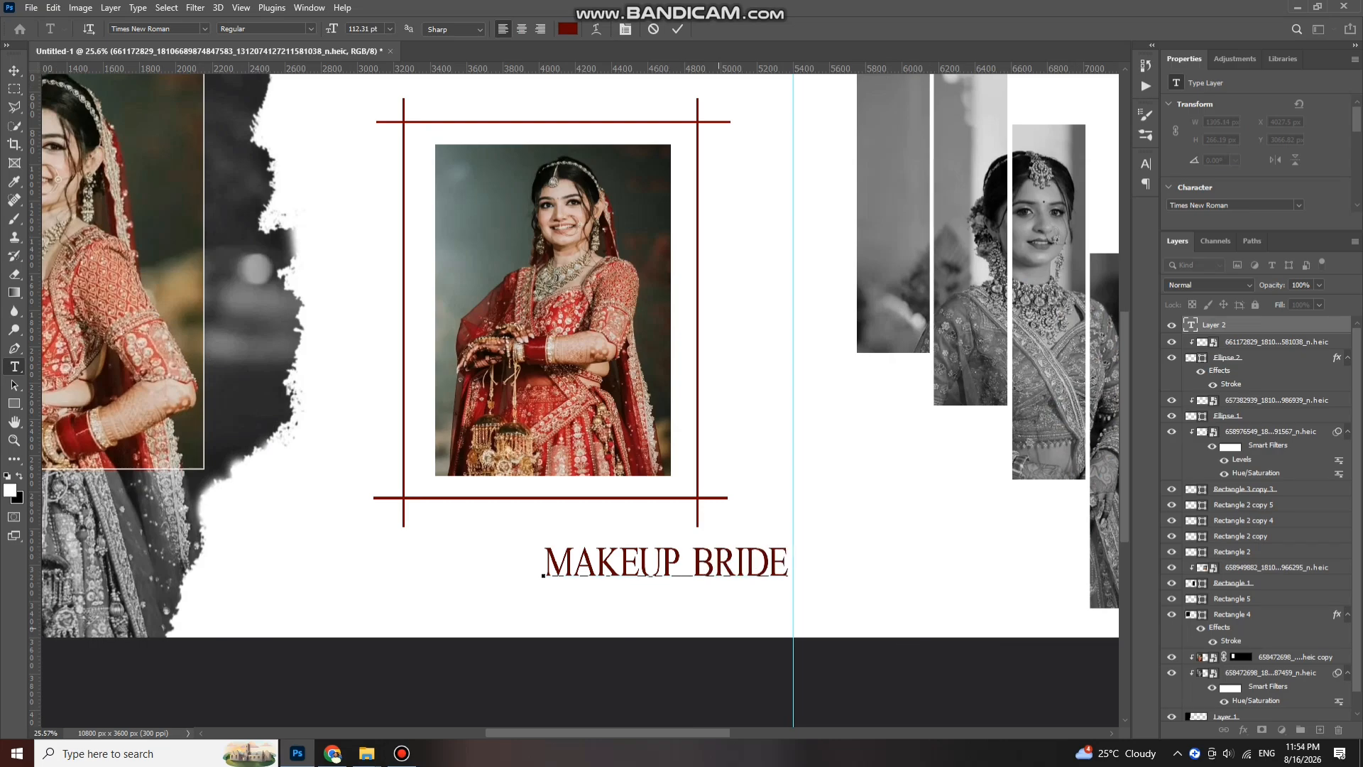
left_click_drag(720, 627, 617, 593)
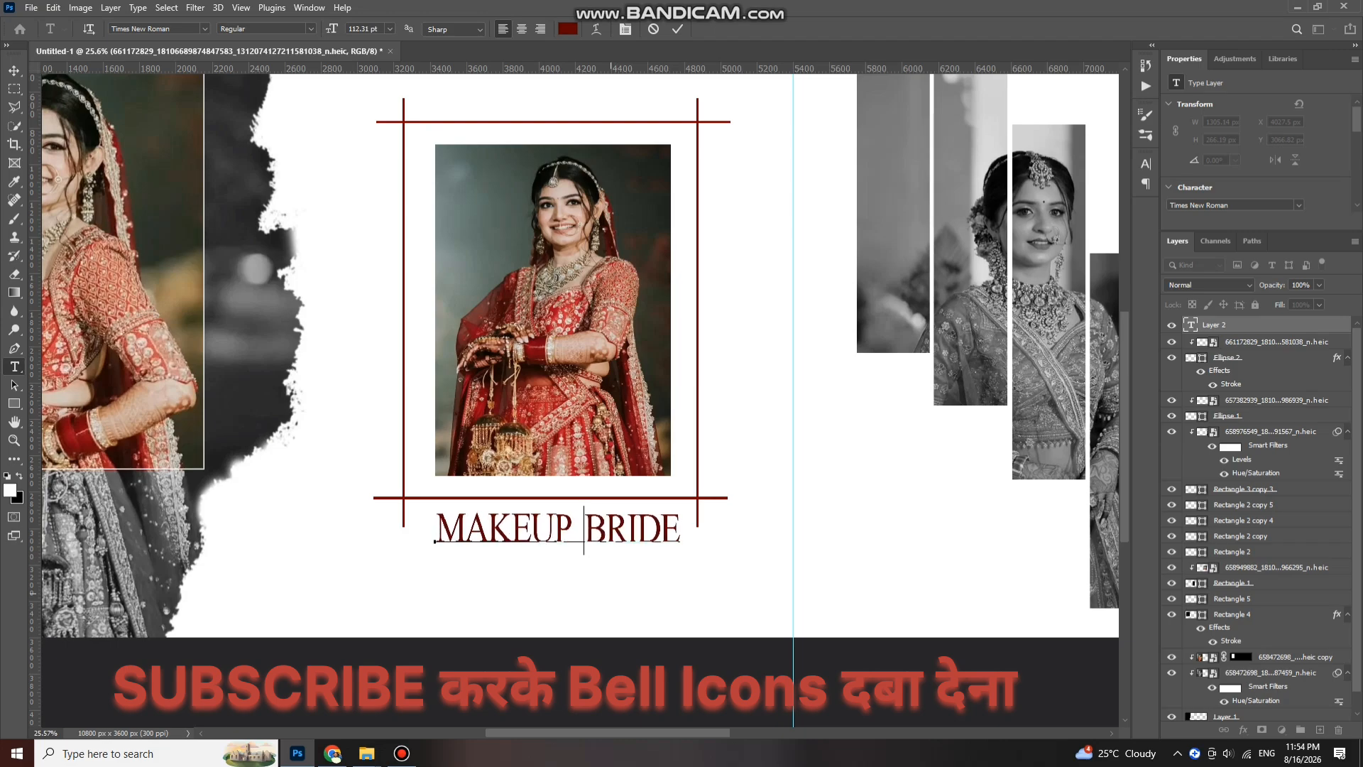
- Recolour the whole MAKEUP BRIDE text with the red b01327 sampled from the bride's dress
left_click_drag(434, 529, 679, 533)
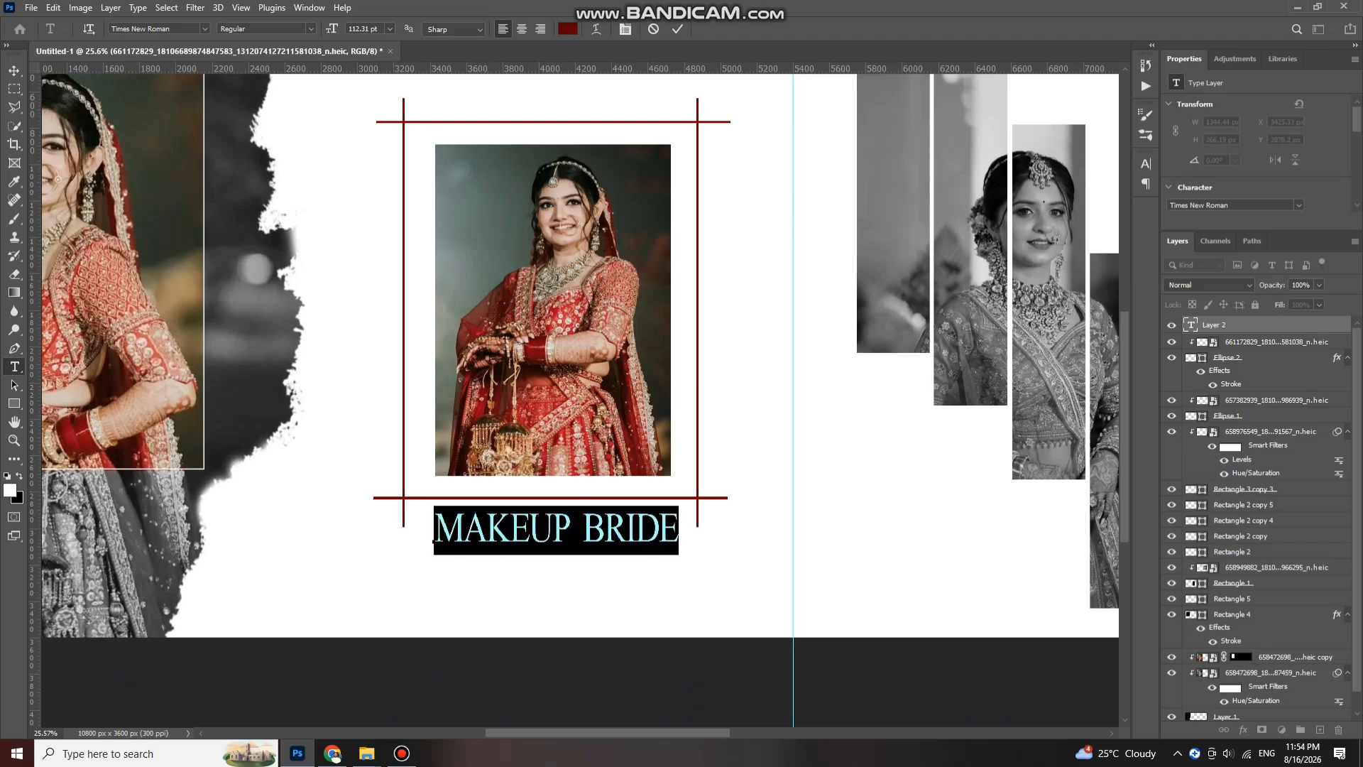
left_click(568, 30)
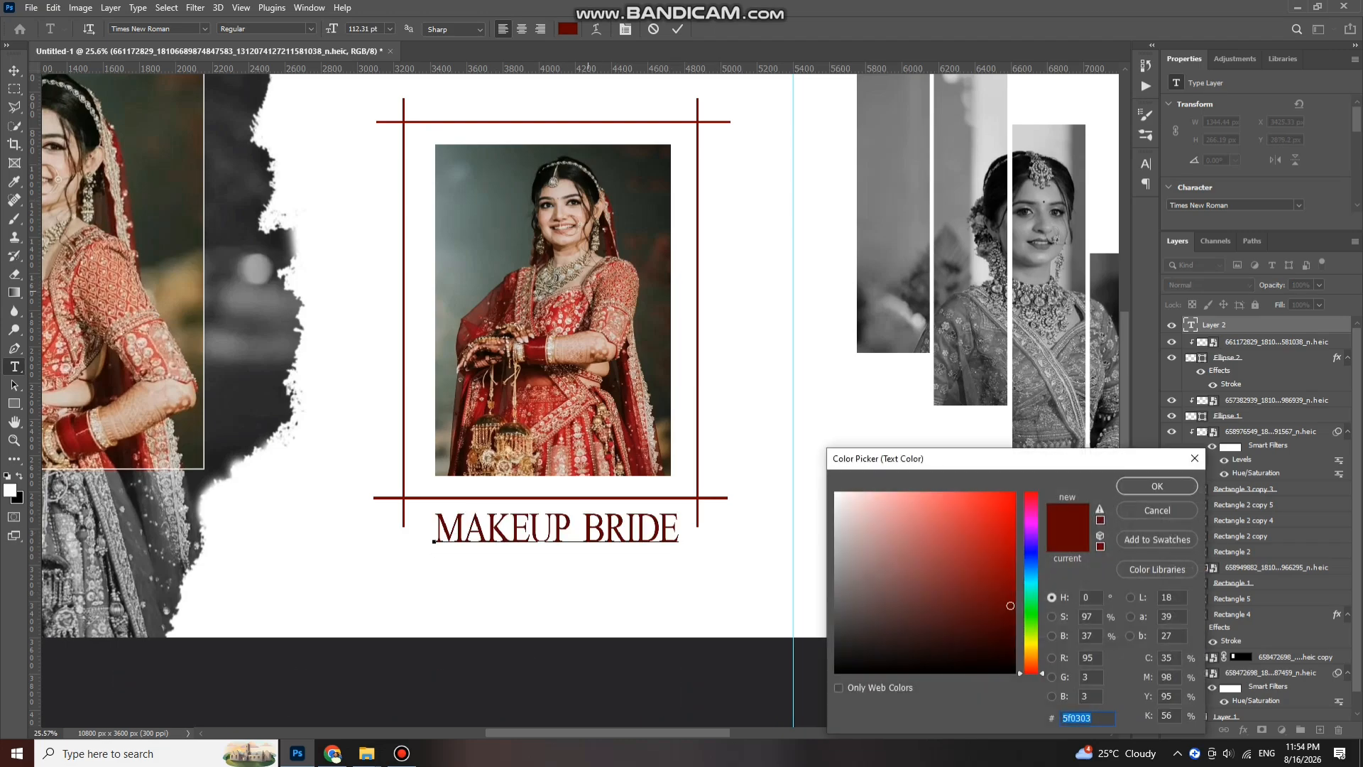
left_click(557, 311)
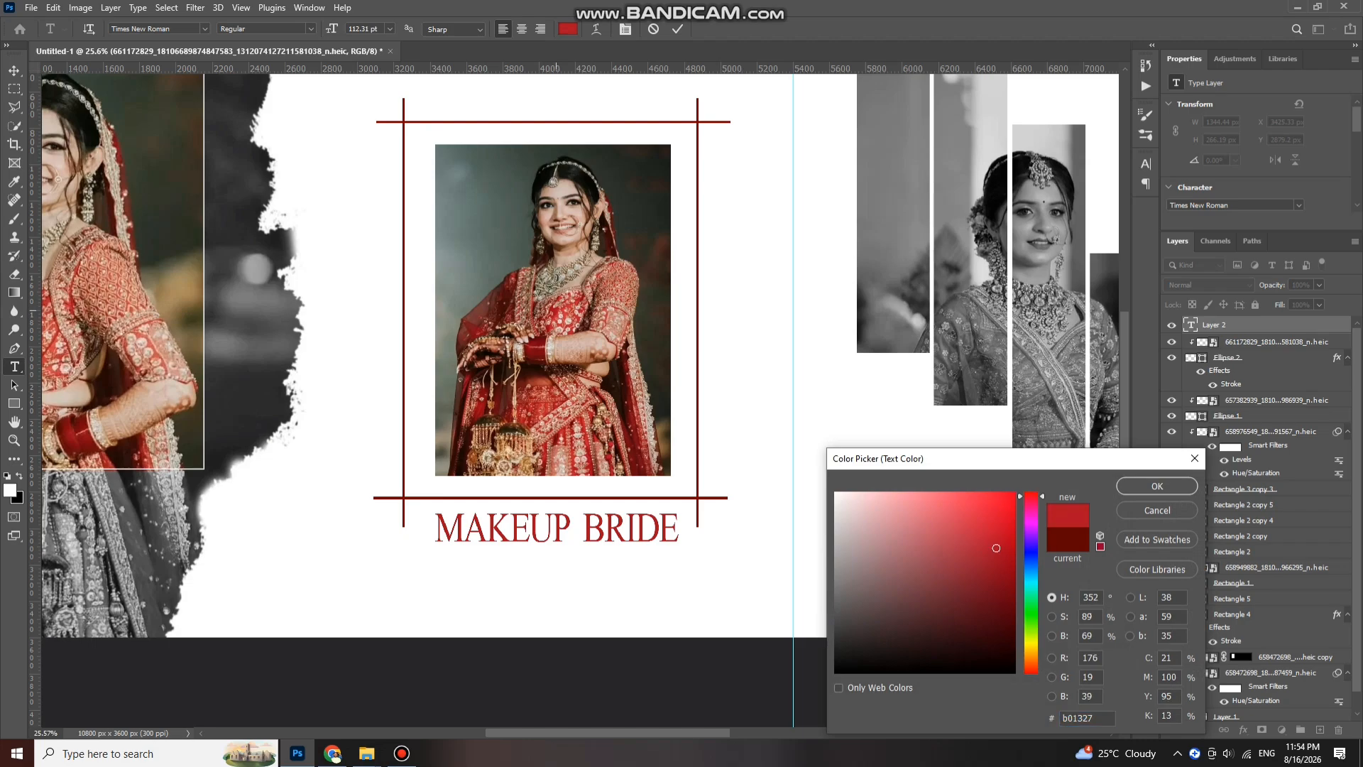
key("Return")
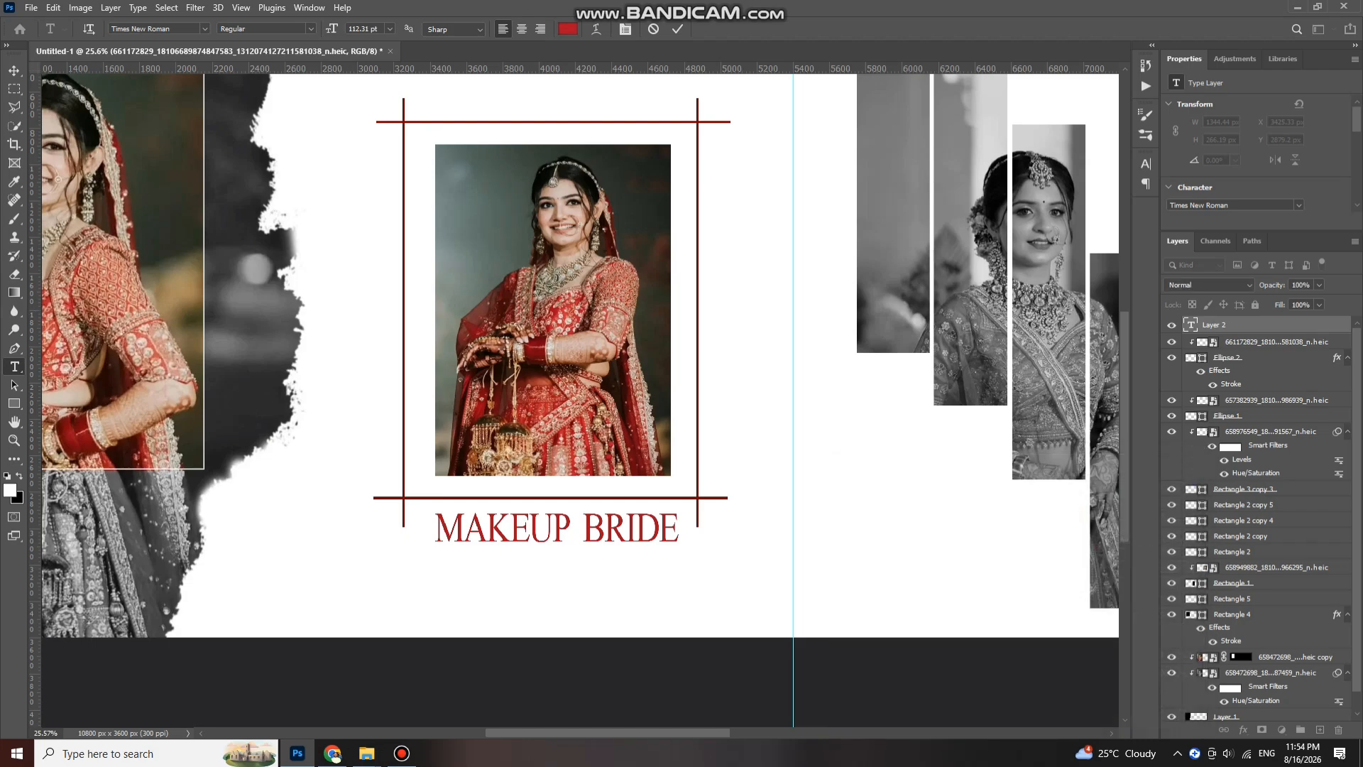
left_click(14, 71)
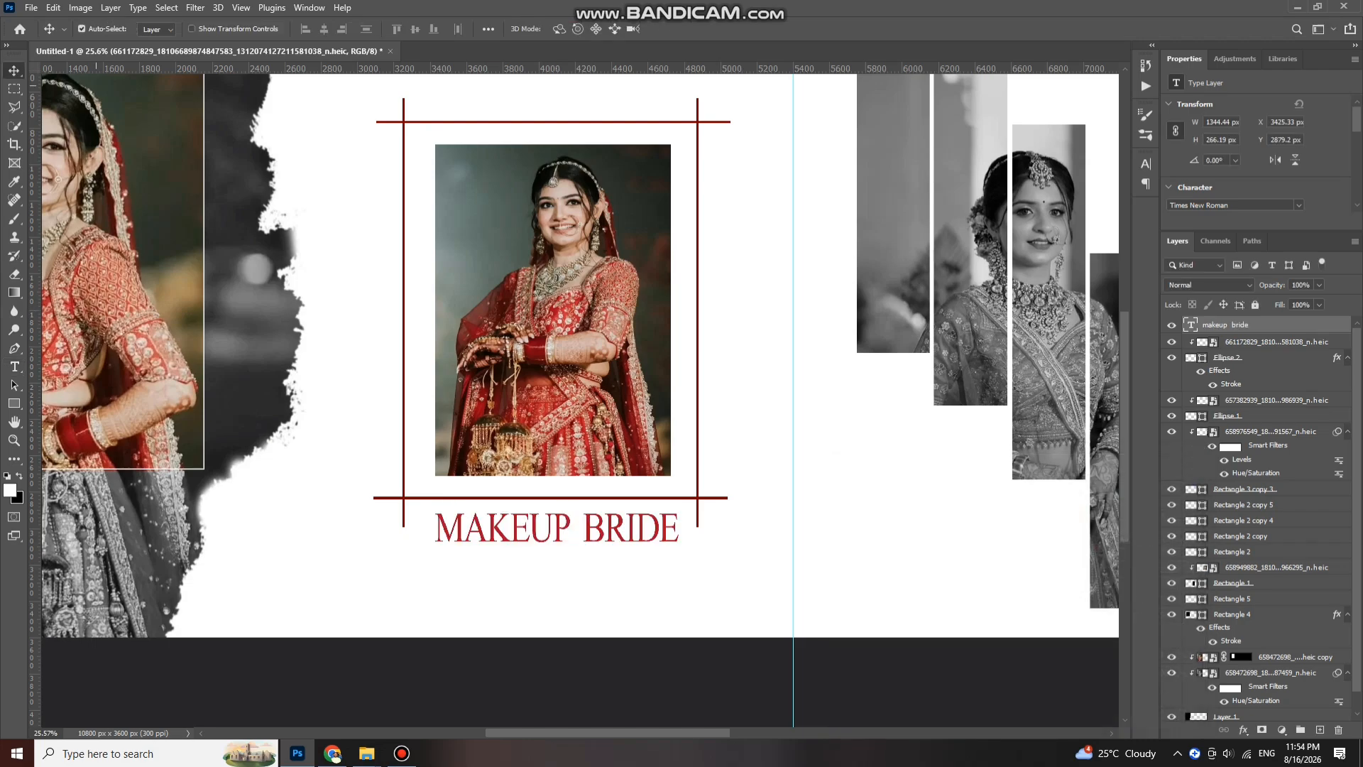
- Nudge the MAKEUP BRIDE text up and left to about X 3397 px, Y 2855 px beneath the frame
key("Up")
key("Up")
key("Up")
key("Up")
key("Left")
key("Left")
key("Left")
key("Left")
key("Left")
key("Left")
key("Left")
key("Left")
key("Left")
key("Left")
key("Left")
key("Left")
key("Left")
key("Left")
key("Left")
key("Left")
key("Left")
key("Left")
key("Left")
key("Left")
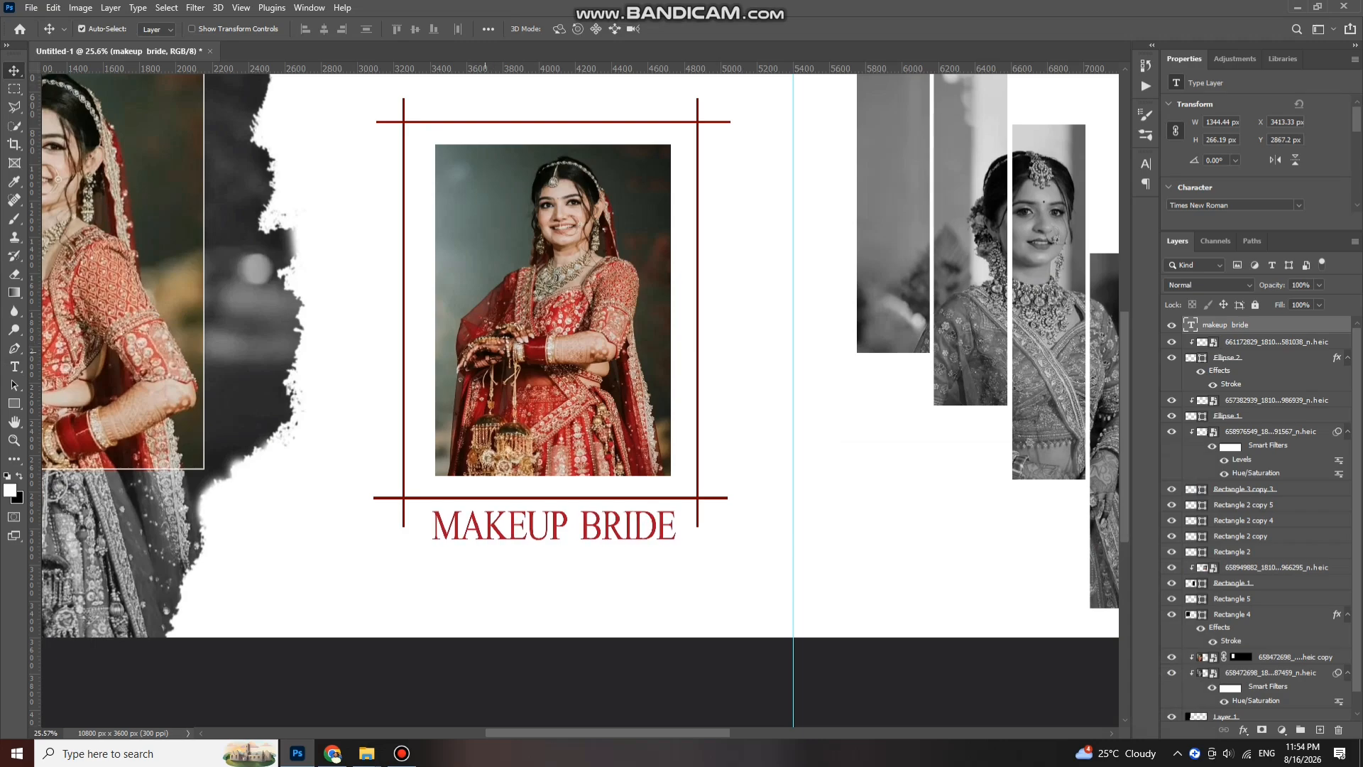
key("Up")
key("Up")
key("Up")
key("Up")
key("Up")
key("Up")
key("Up")
key("Up")
key("Up")
key("Up")
key("Up")
key("Up")
key("Up")
key("Up")
key("Up")
key("Up")
key("Up")
key("Up")
key("Up")
key("Up")
key("Left")
key("Left")
key("Left")
key("Left")
key("Left")
key("Left")
key("Left")
key("Left")
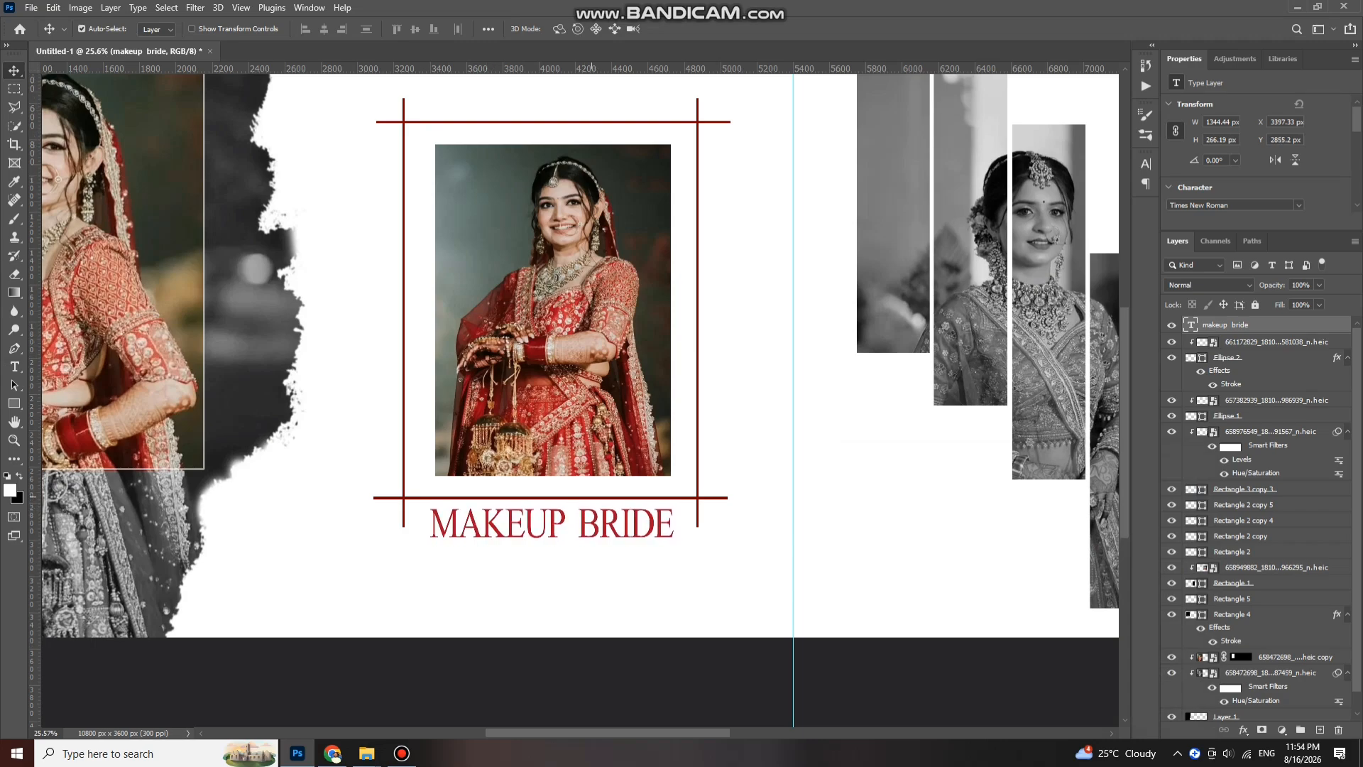
- Add the text "THE WEDDING DAY" in red Times New Roman Regular, 112.31 pt, above the crossing-line frame, with double spaces between the words
scroll(568, 355, "up", 2)
scroll(568, 355, "up", 2)
key("t")
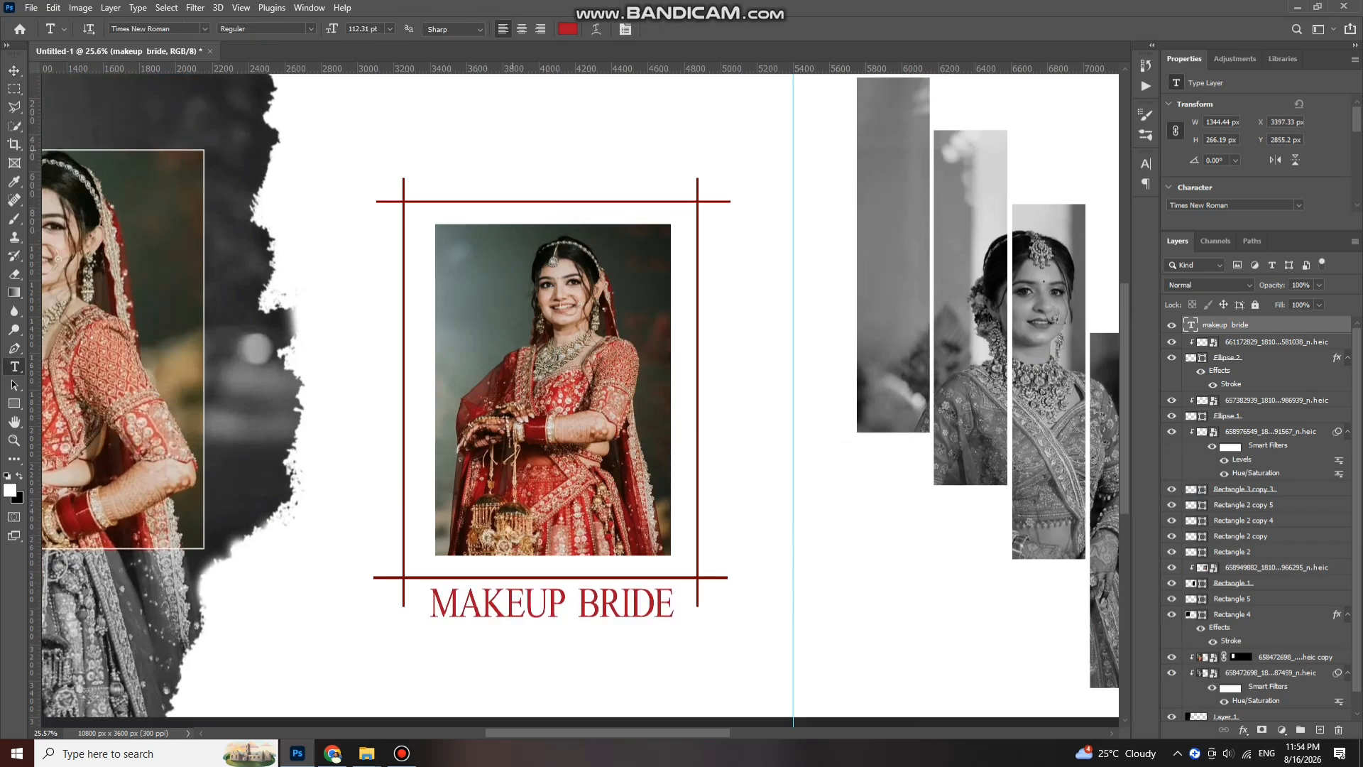
left_click(513, 150)
type("THE")
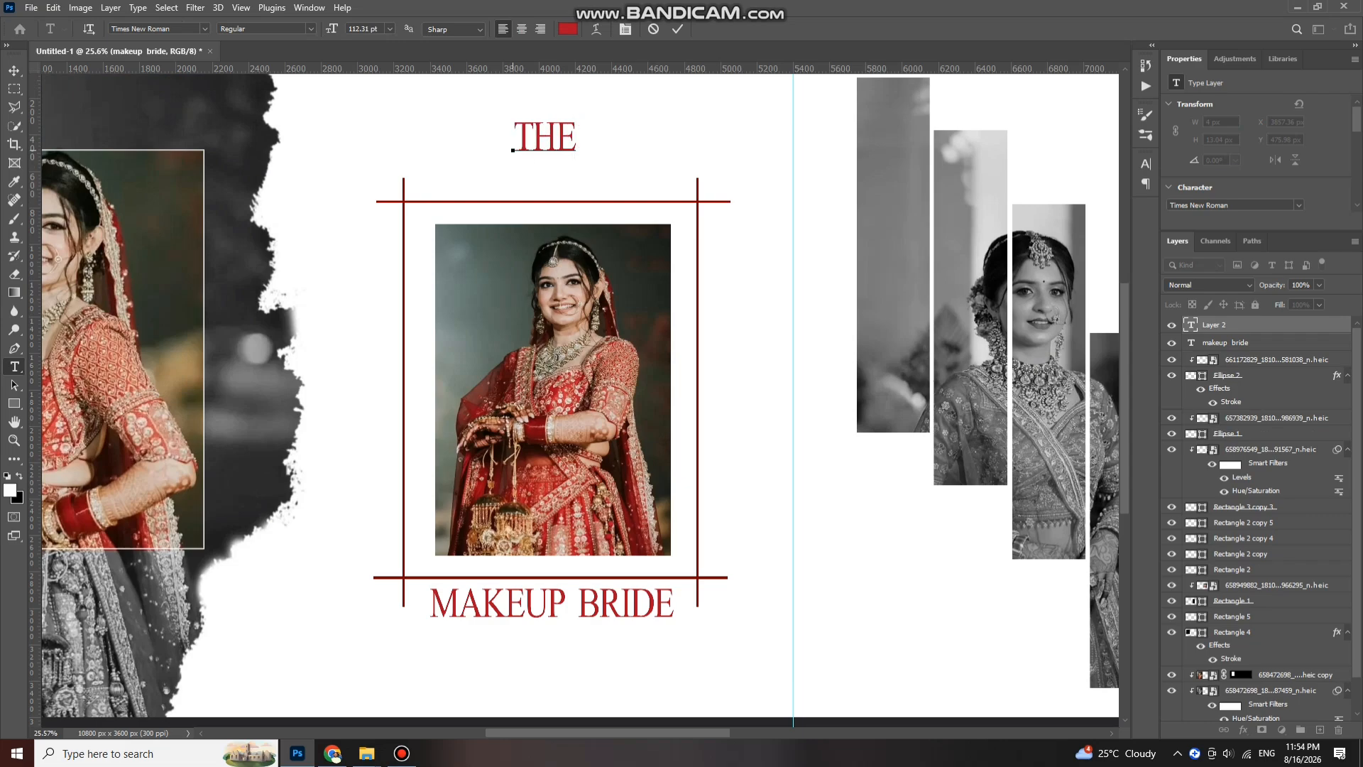
type(" WEDD")
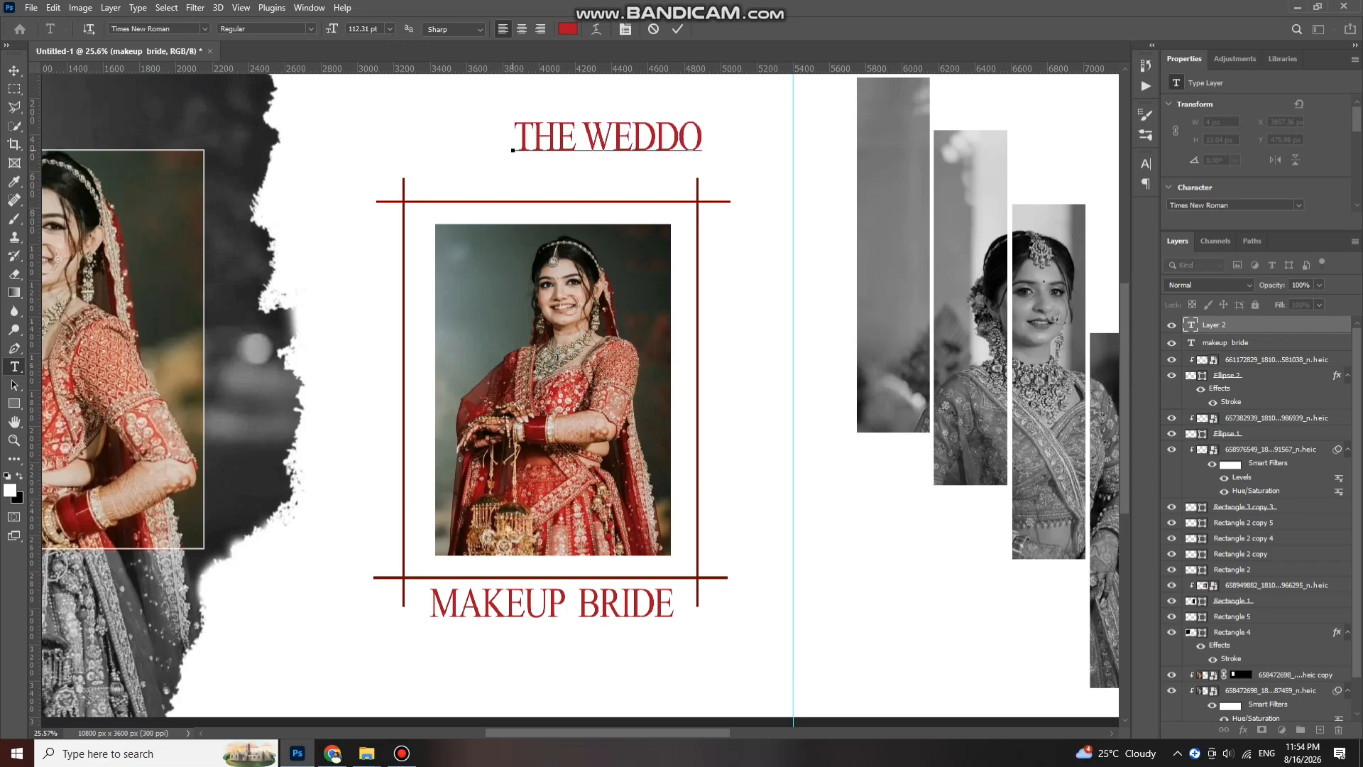
type("ING DAY")
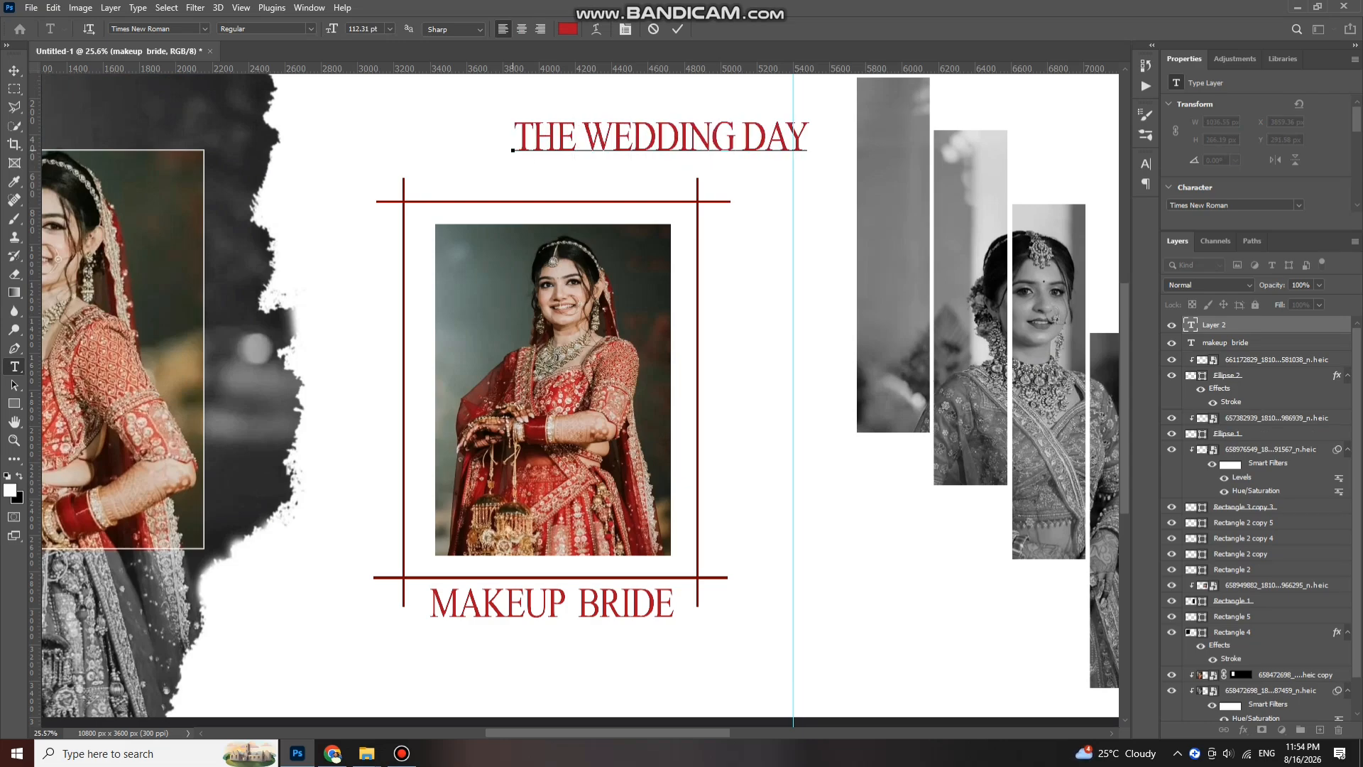
left_click(583, 137)
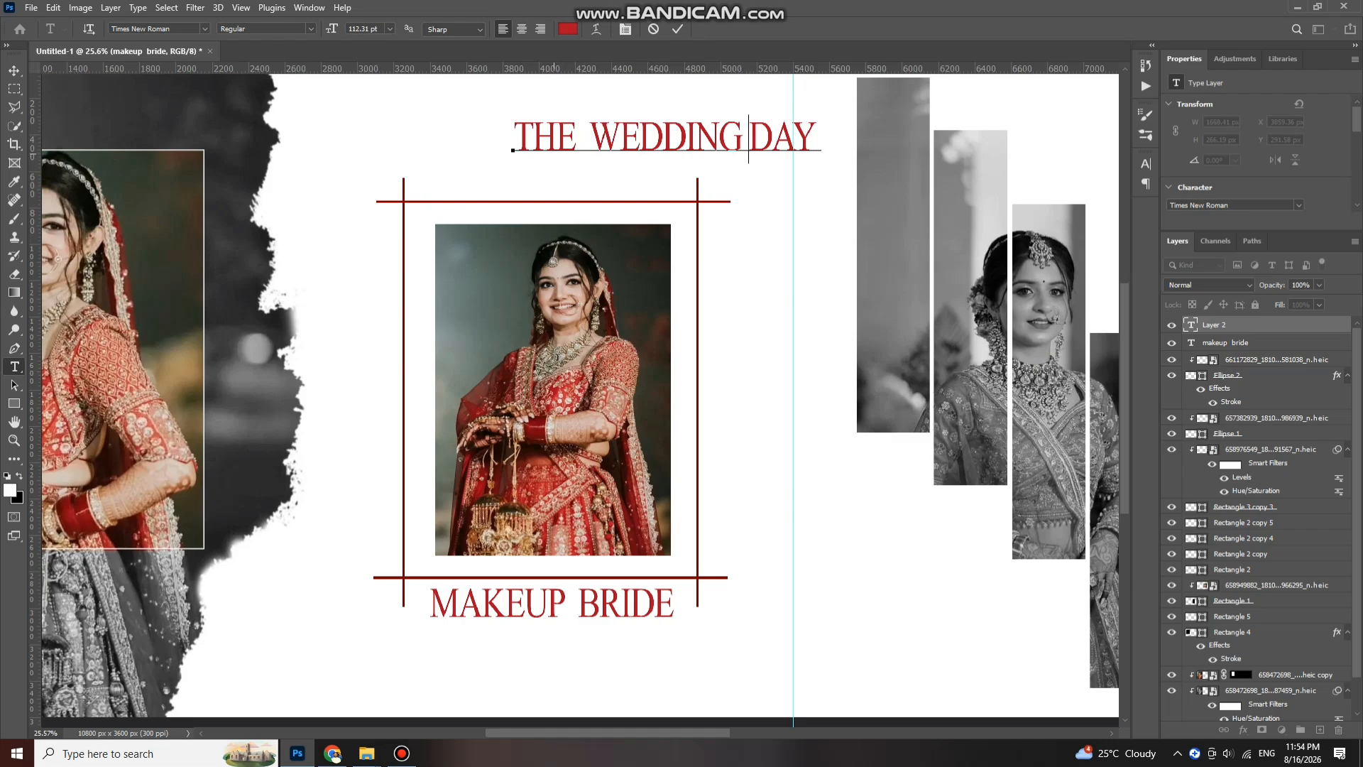
- Change the font of the whole THE WEDDING DAY text to Square721 BT Roman
left_click_drag(512, 138, 821, 138)
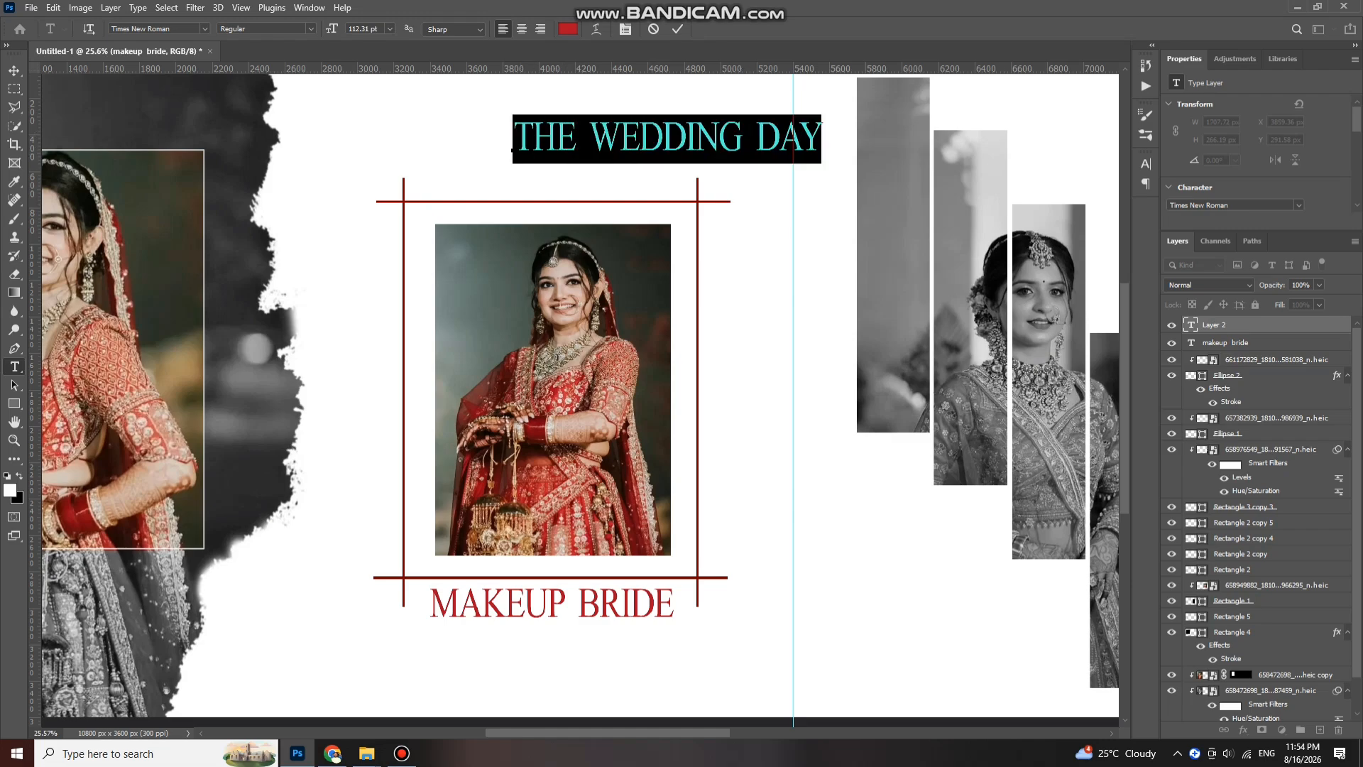
left_click(205, 29)
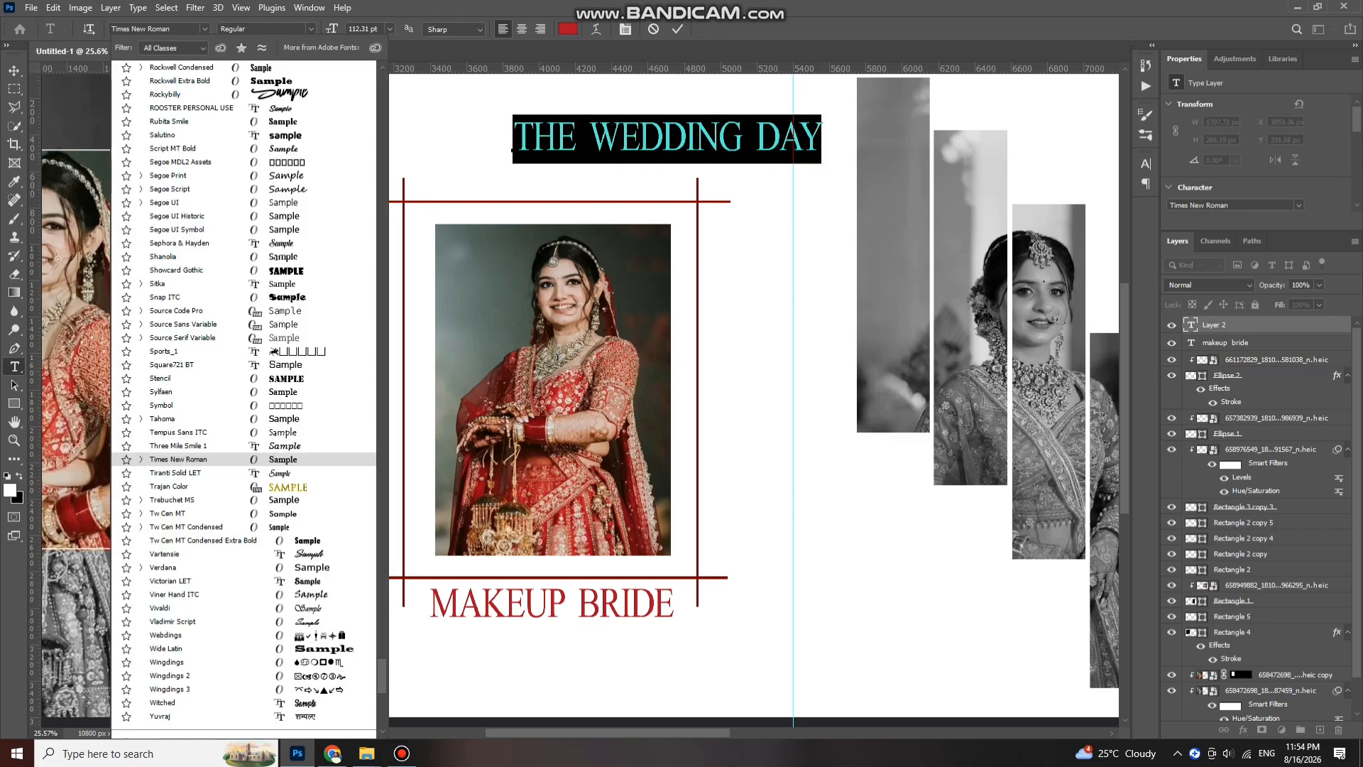
key("Escape")
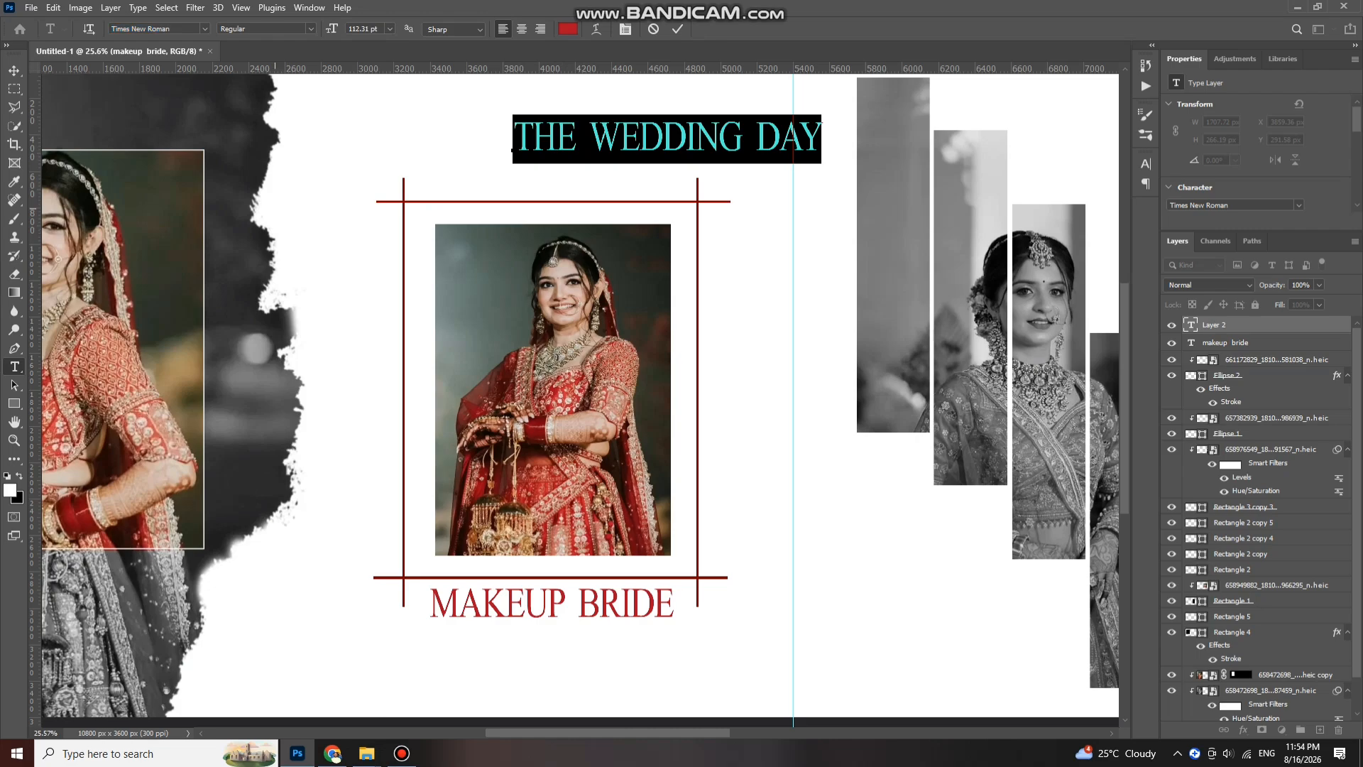
left_click(205, 29)
scroll(244, 399, "up", 2)
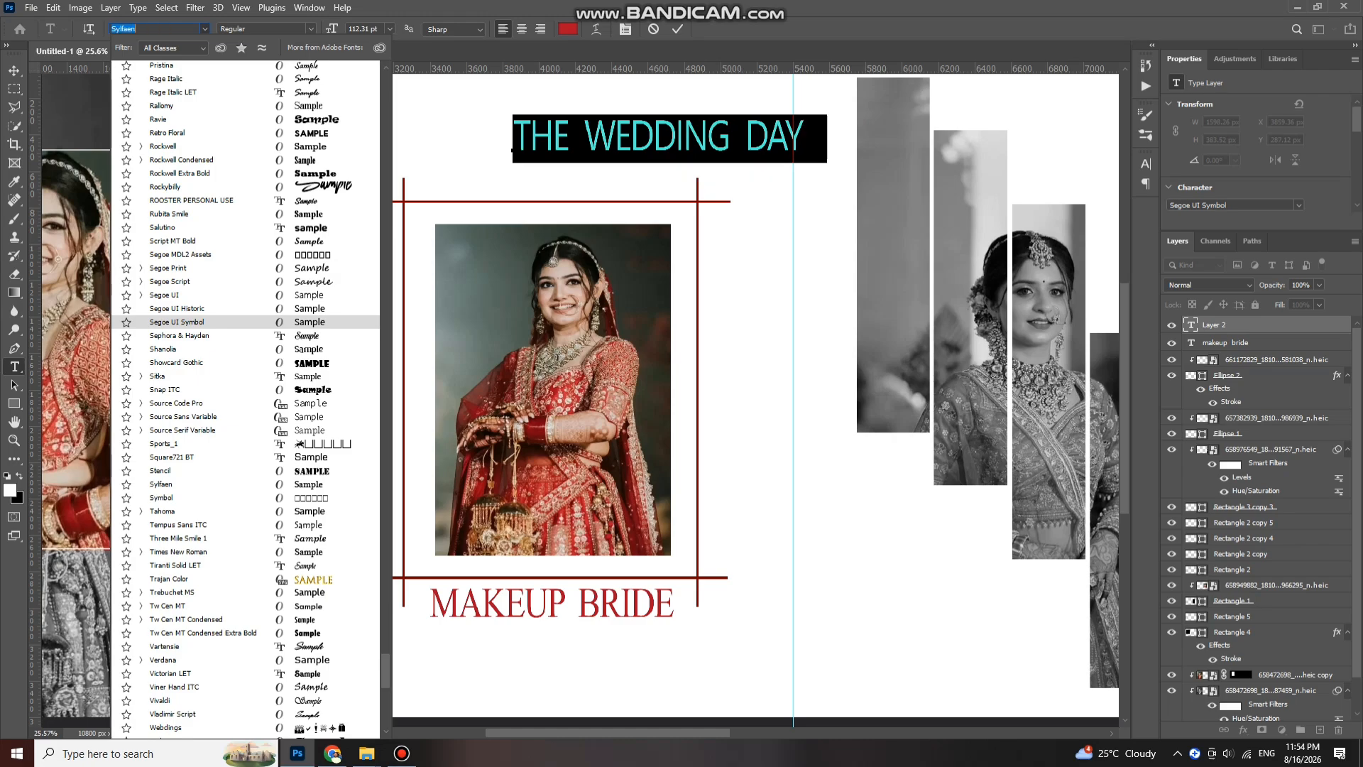
left_click(171, 457)
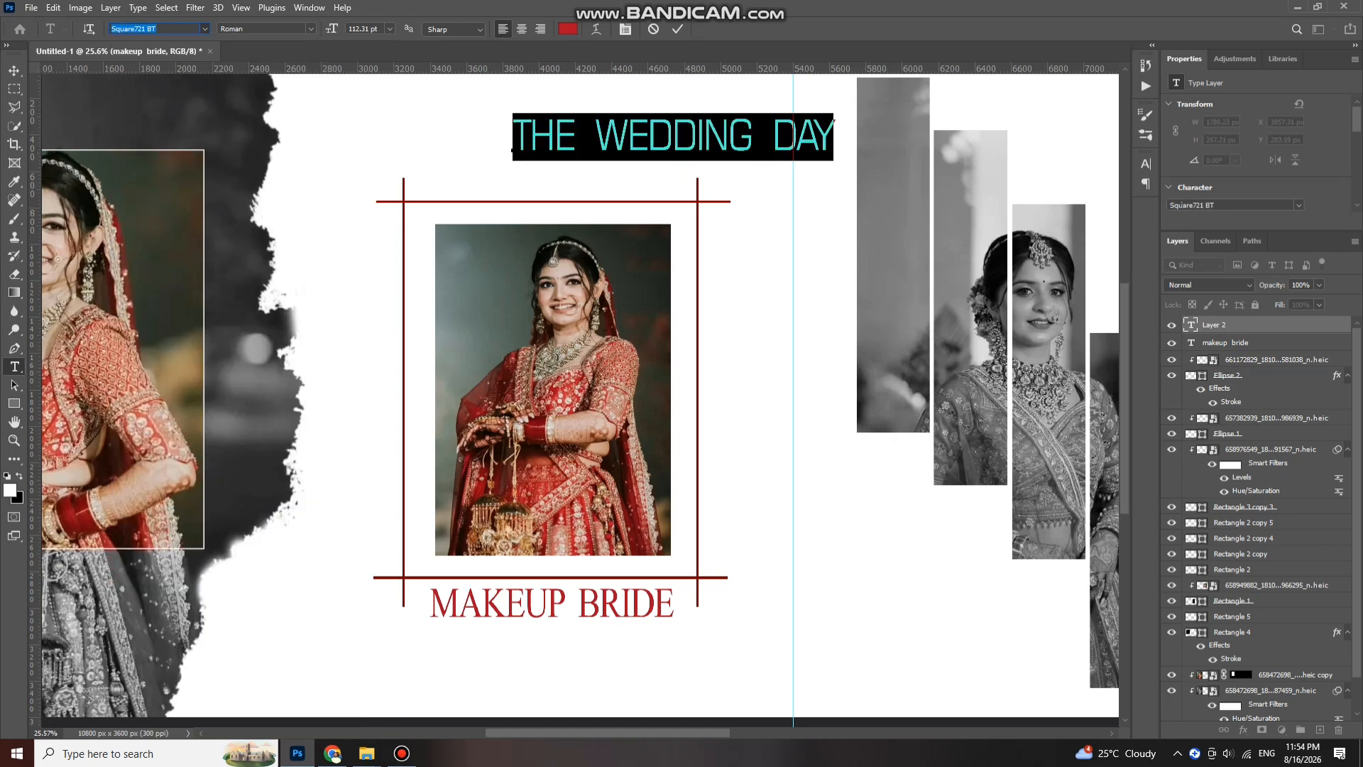
- Scale the THE WEDDING DAY text to about 69% and place it just above the frame's upper line, at about X 3478 px, Y 574 px
left_click_drag(513, 150, 415, 171)
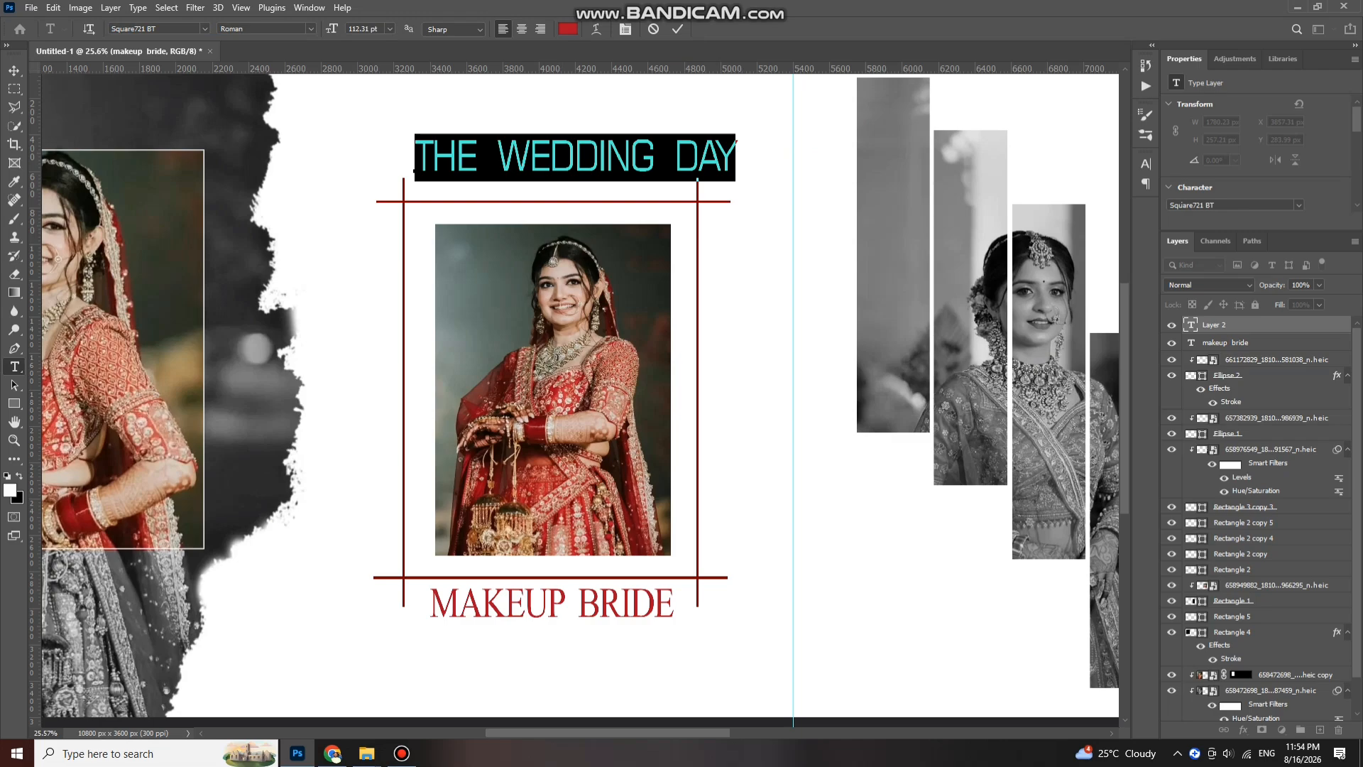
key("ctrl+Return")
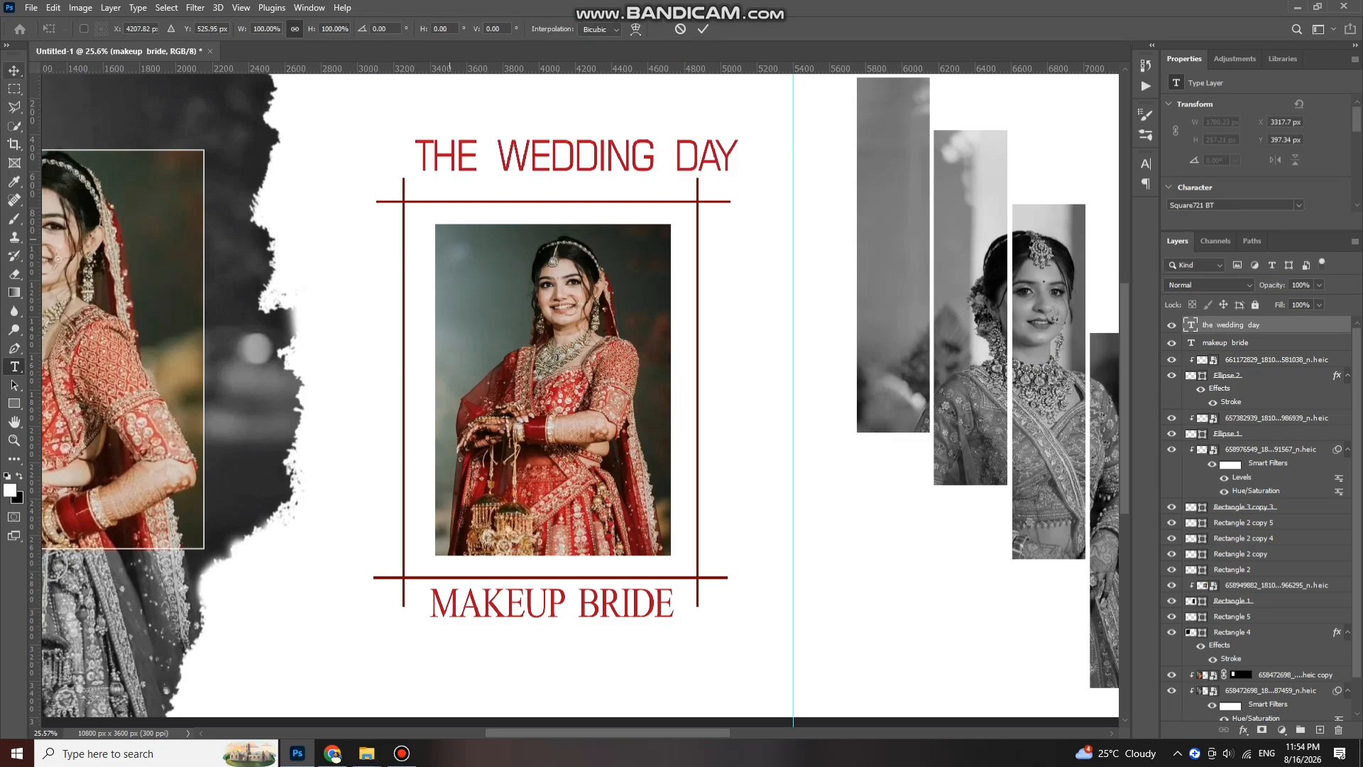
key("ctrl+t")
left_click_drag(713, 138, 639, 149)
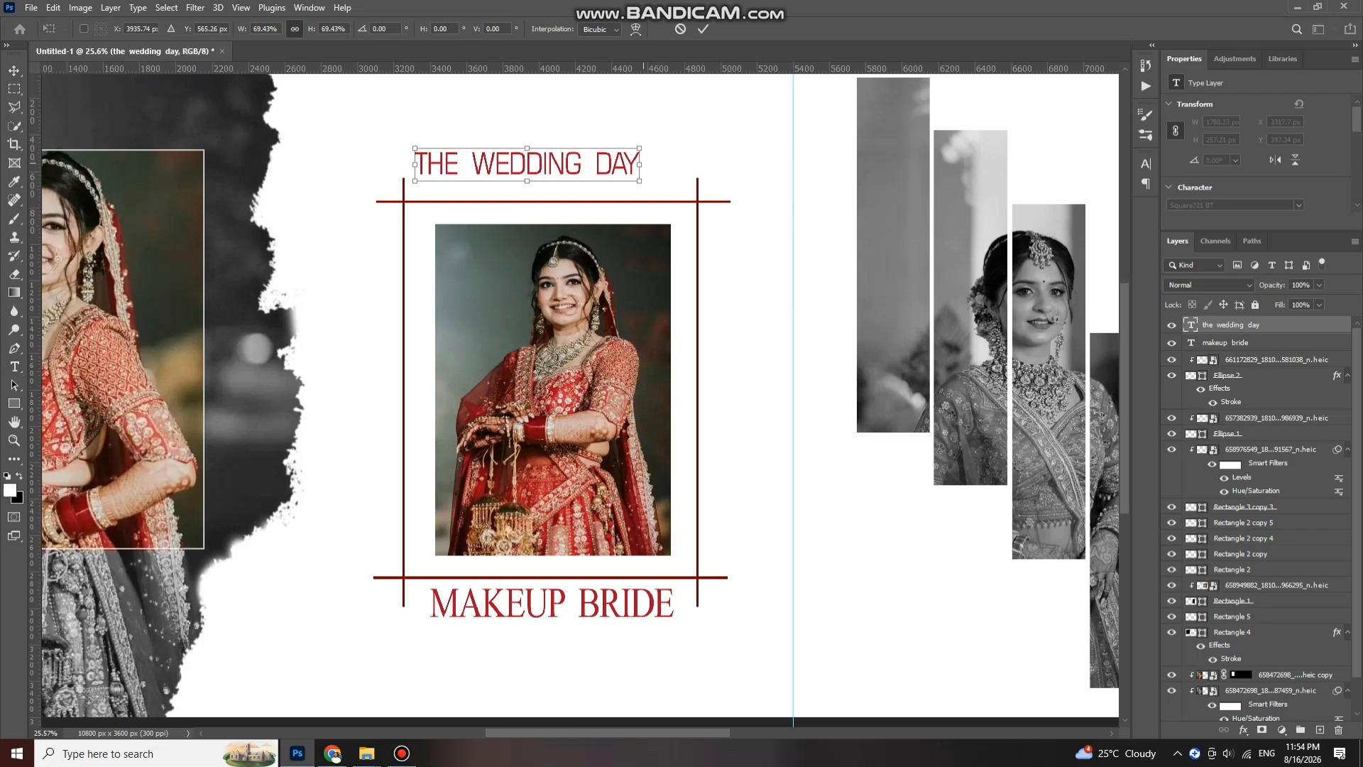
left_click_drag(550, 165, 579, 183)
key("Return")
- Add the text "BRIDE" in Square721 BT, 112.31 pt, on the white area below the shorter staircase bars
scroll(557, 103, "down", 5)
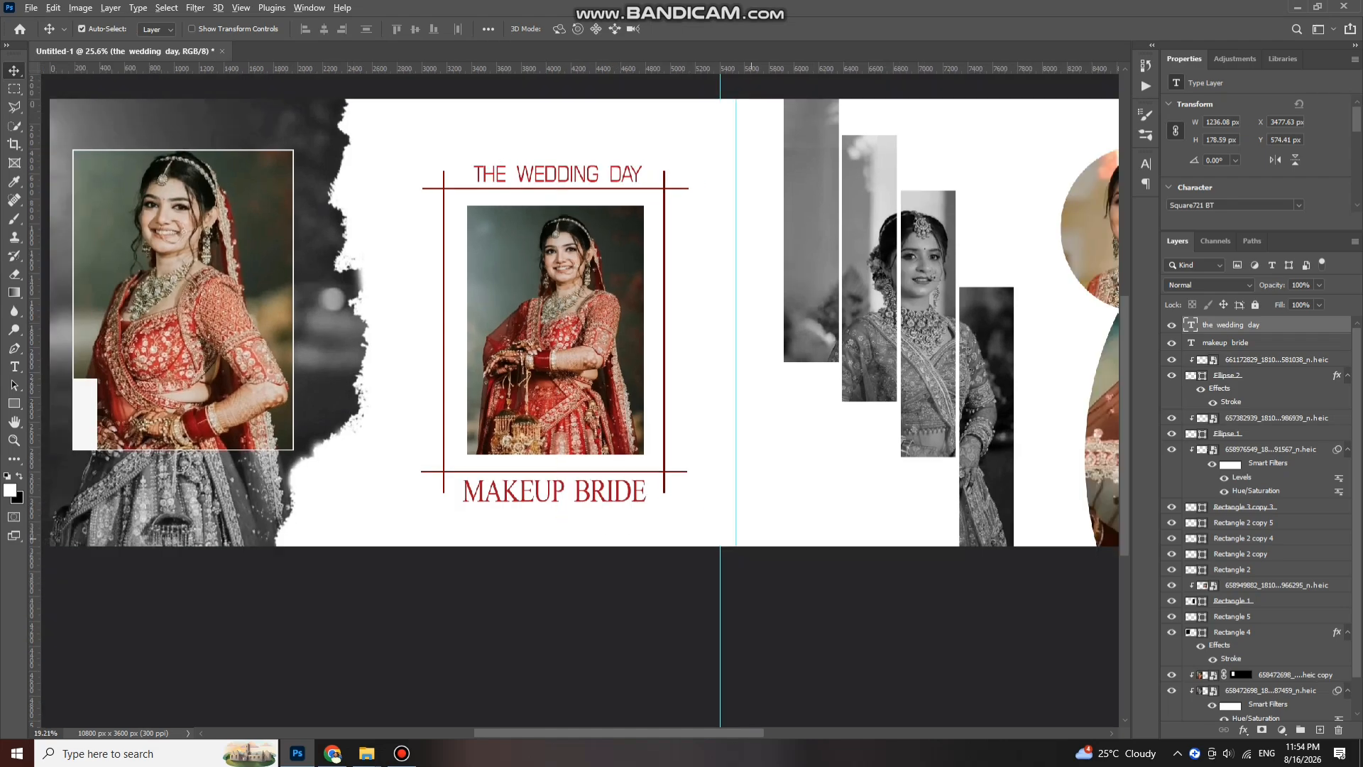
scroll(558, 284, "right", 10)
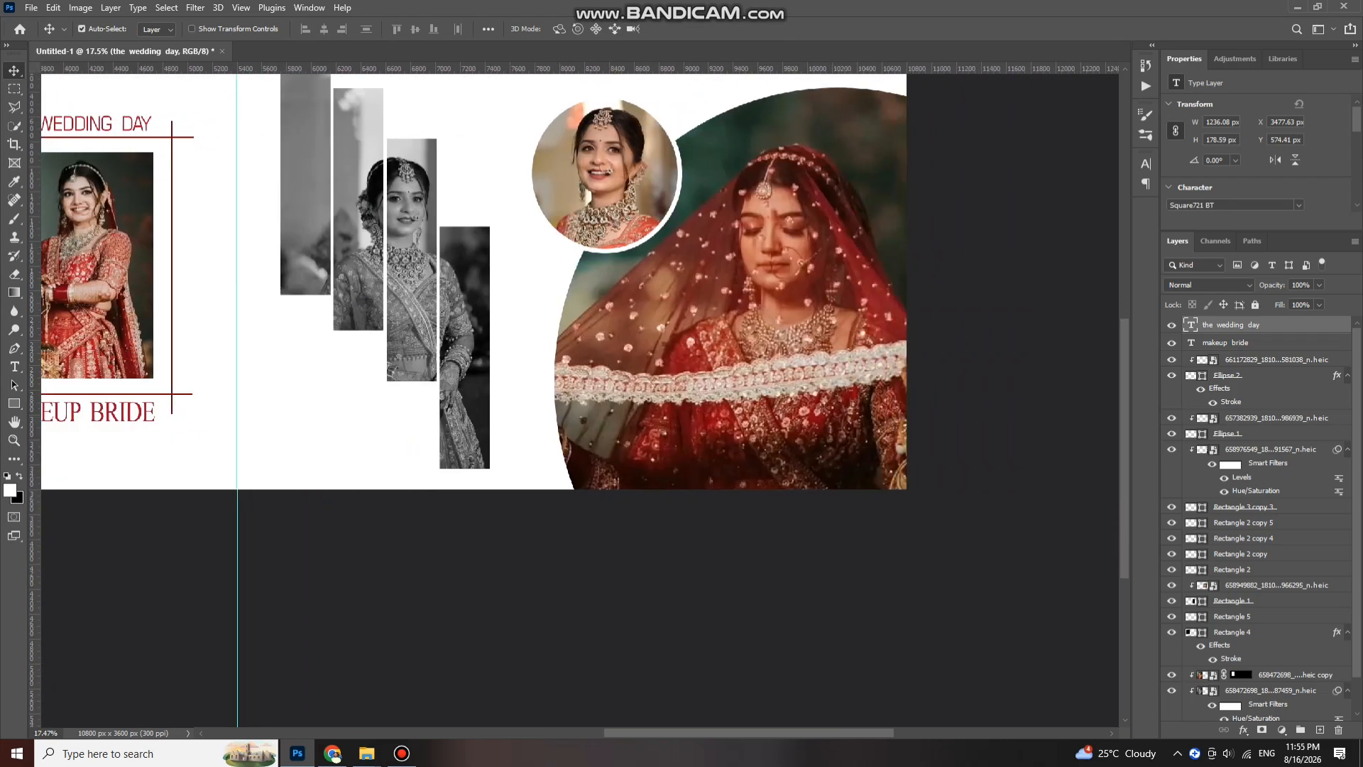
scroll(208, 228, "up", 4)
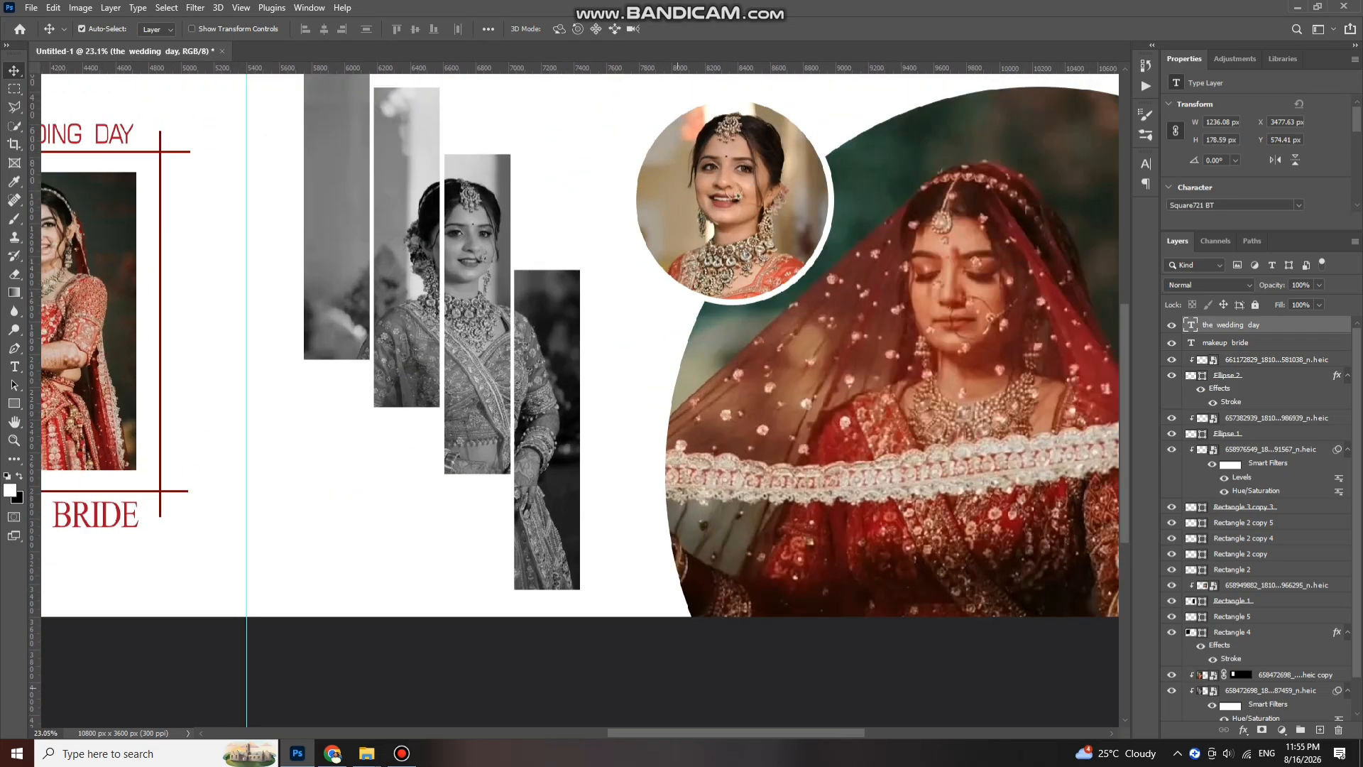
scroll(568, 355, "down", 2)
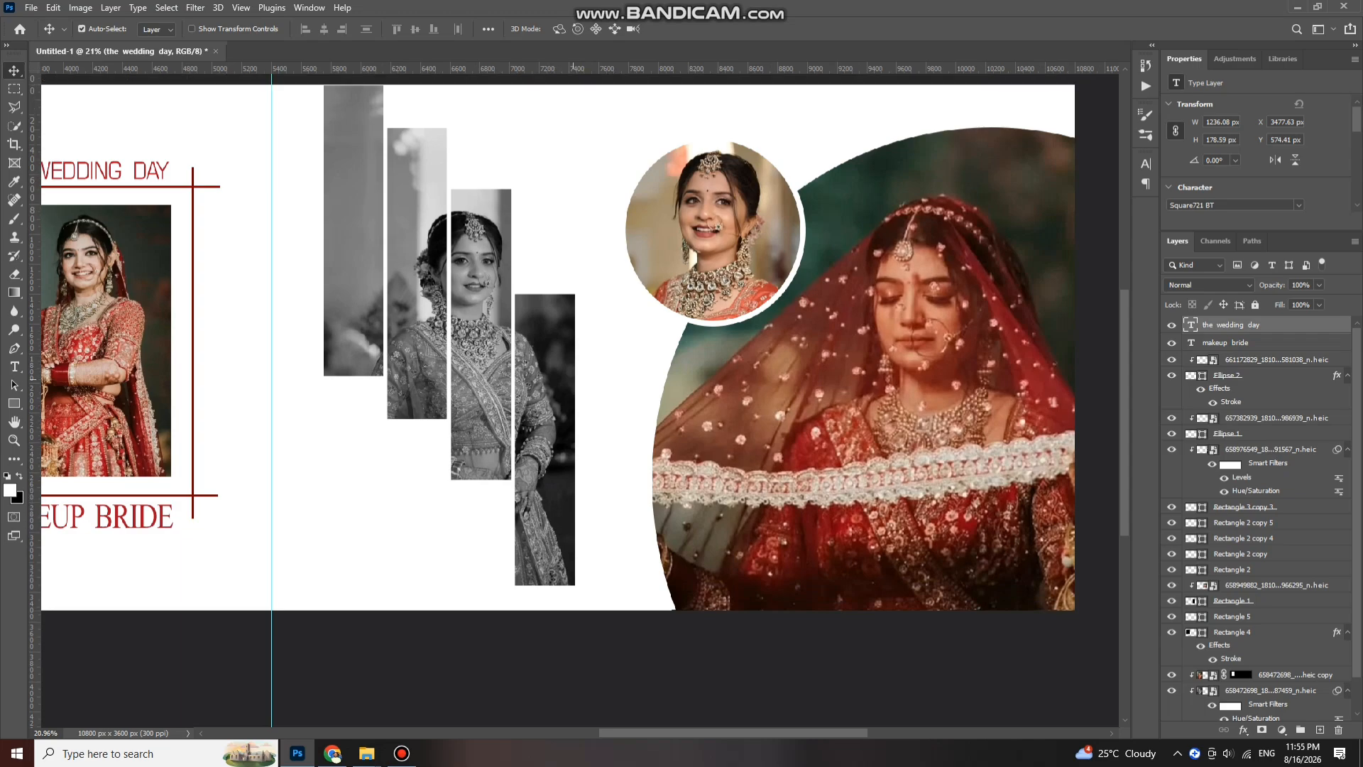
key("t")
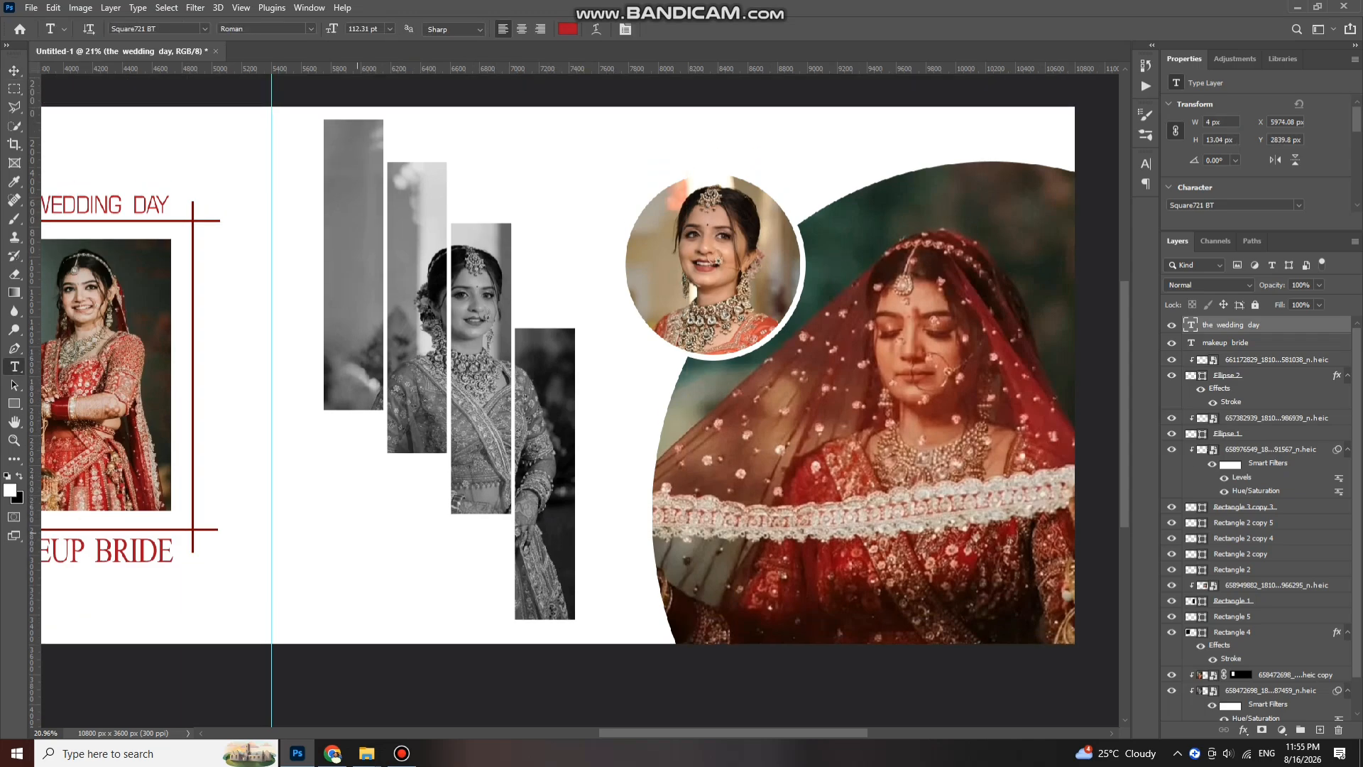
left_click(357, 531)
type("BRIDE")
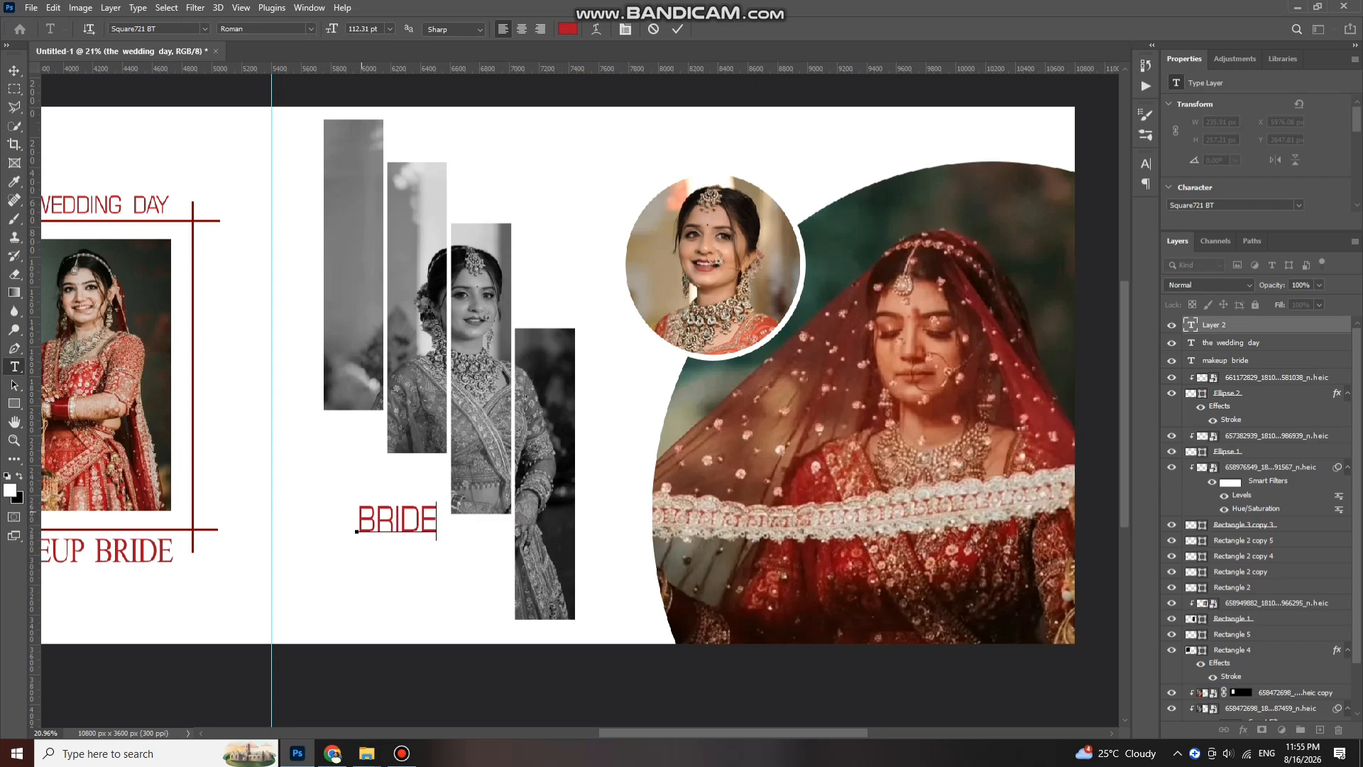
- Set the BRIDE text's font to Amsterdam Handwriting and retype the word in capitals
key("ctrl+a")
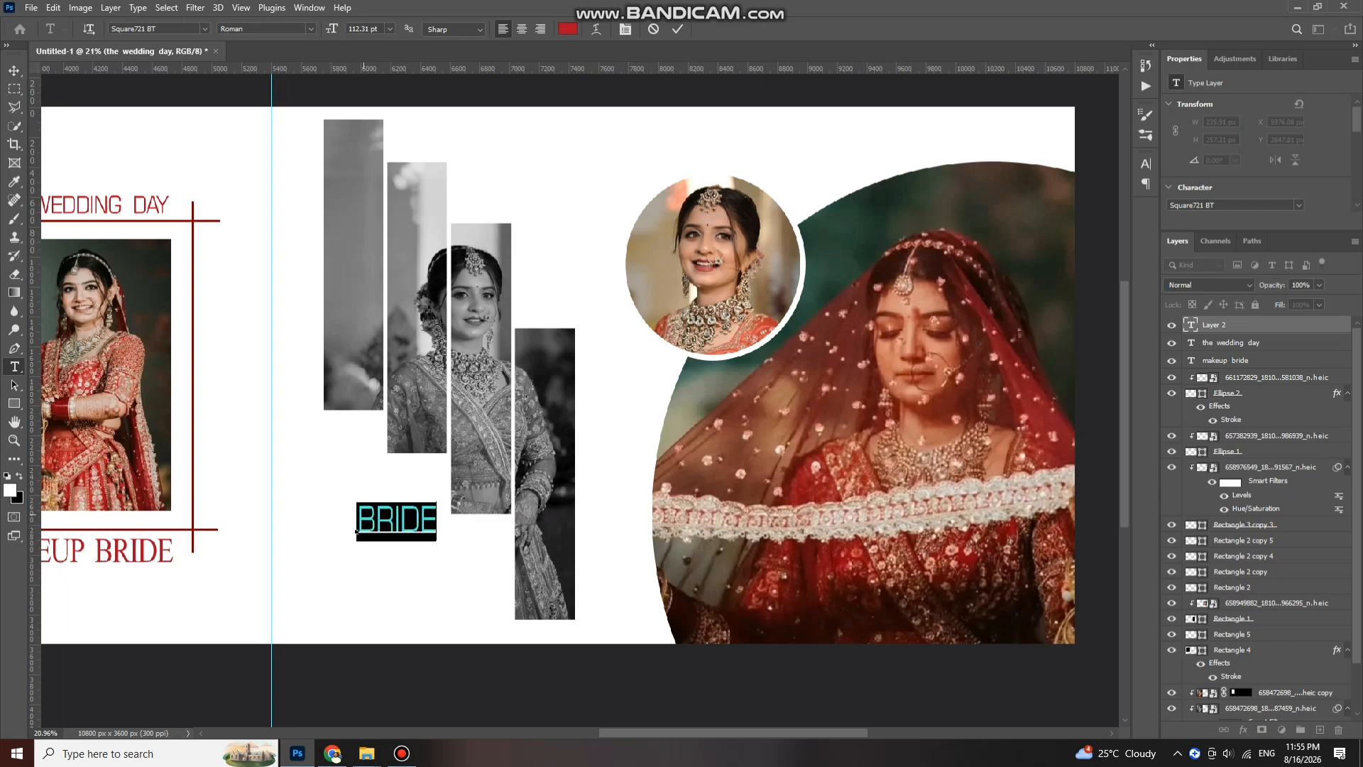
scroll(578, 397, "left", 4)
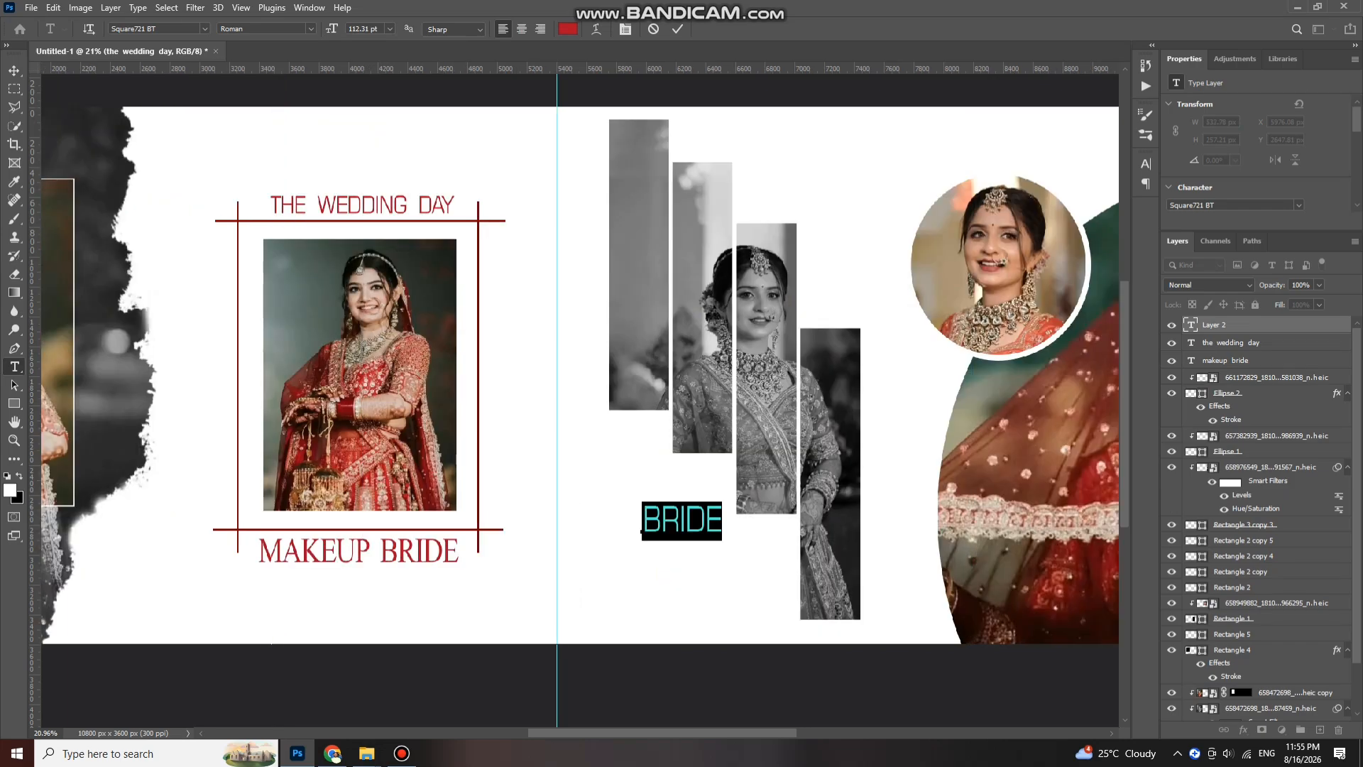
left_click(204, 29)
left_click(206, 126)
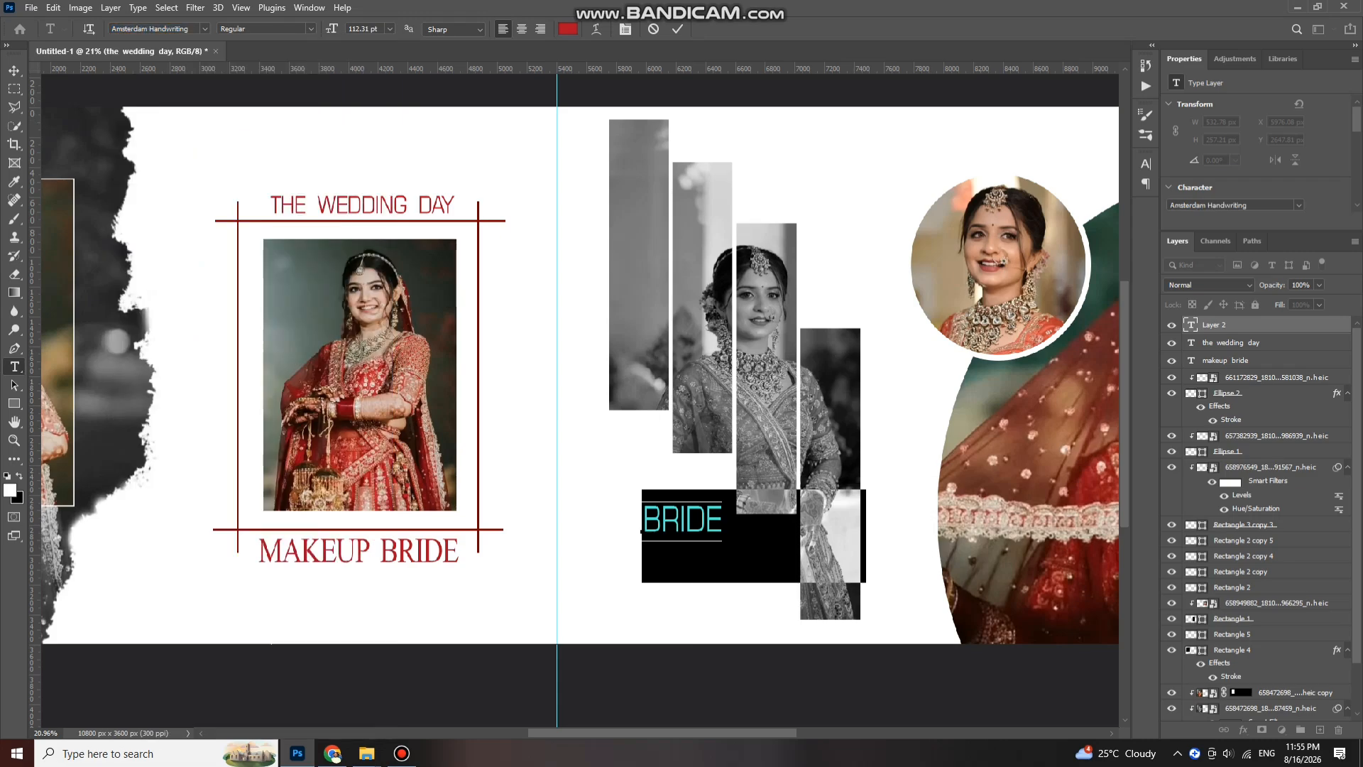
type("B")
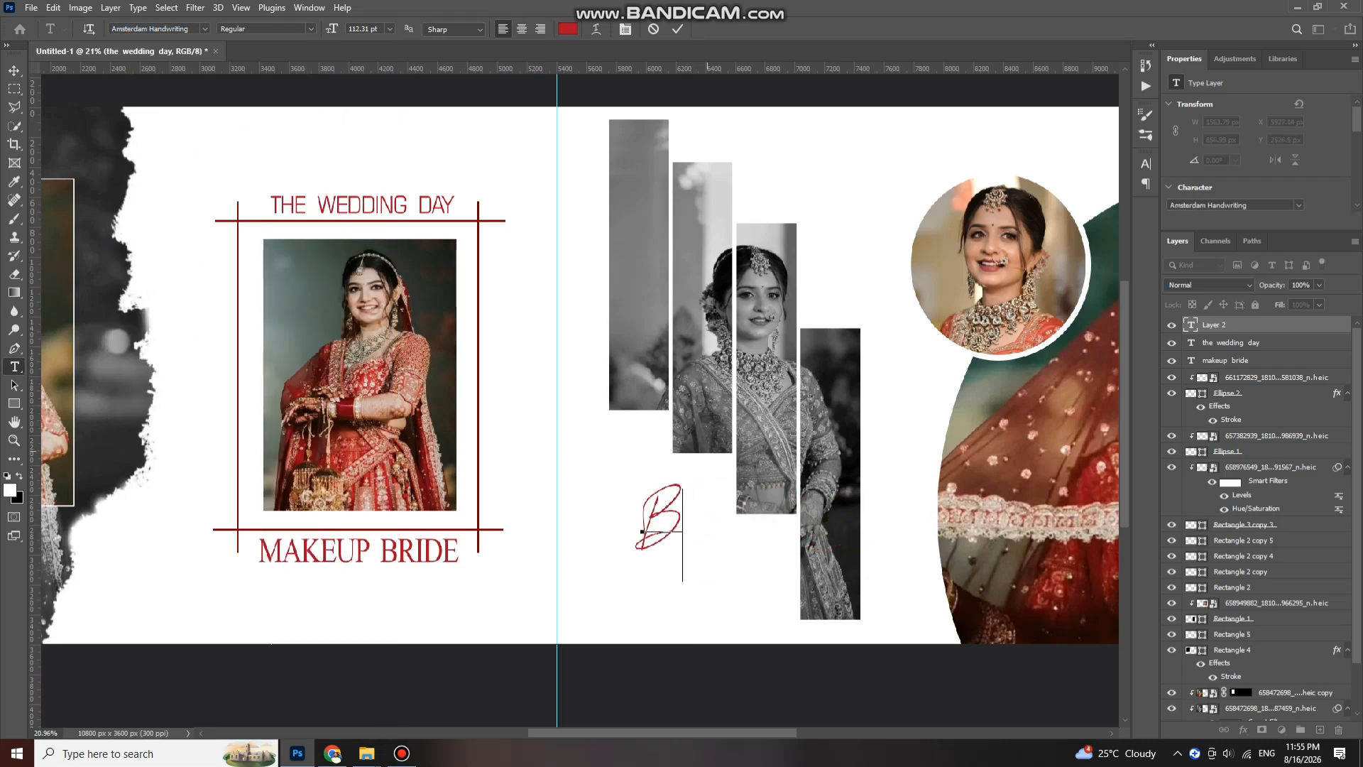
type("RIDE")
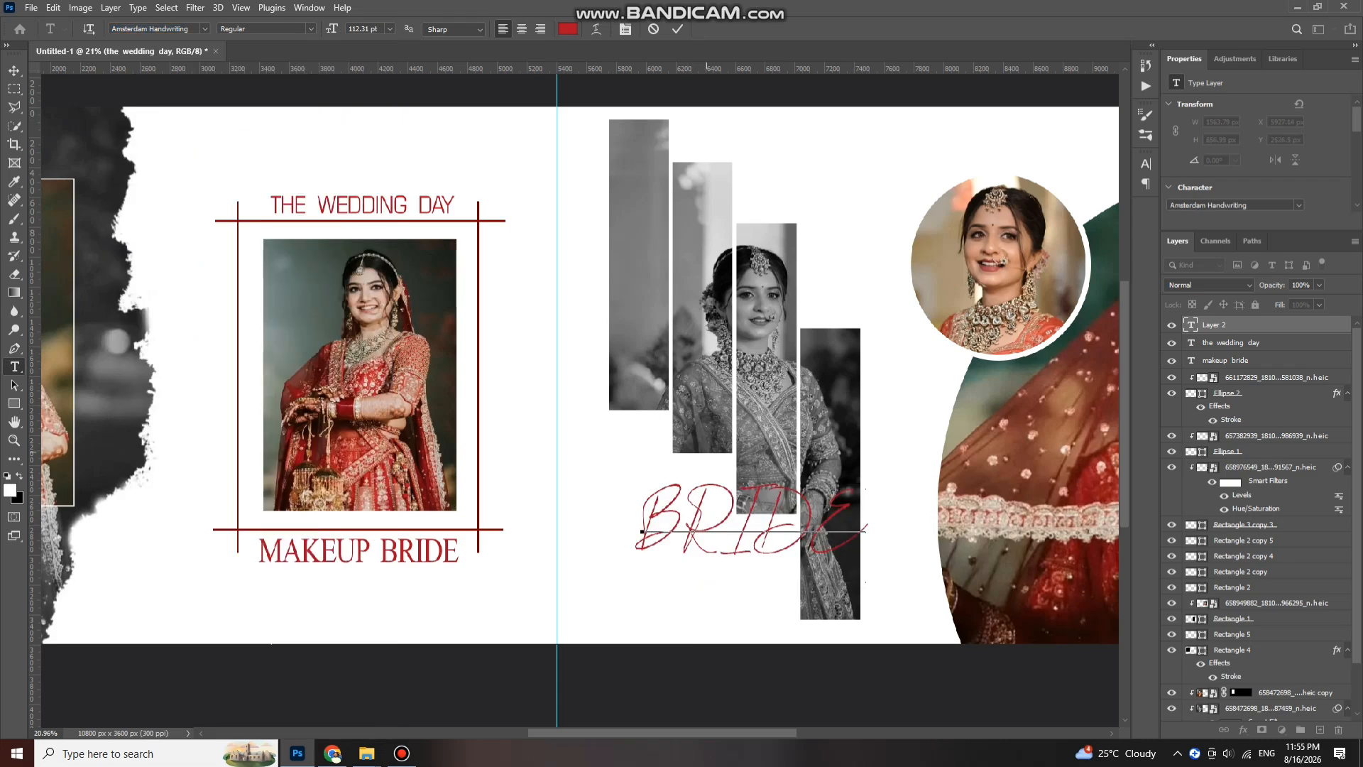
- Turn off All Caps, retype the word as "Bride", and shift it left, clear of the staircase bars
key("ctrl+a")
scroll(669, 525, "right", 1)
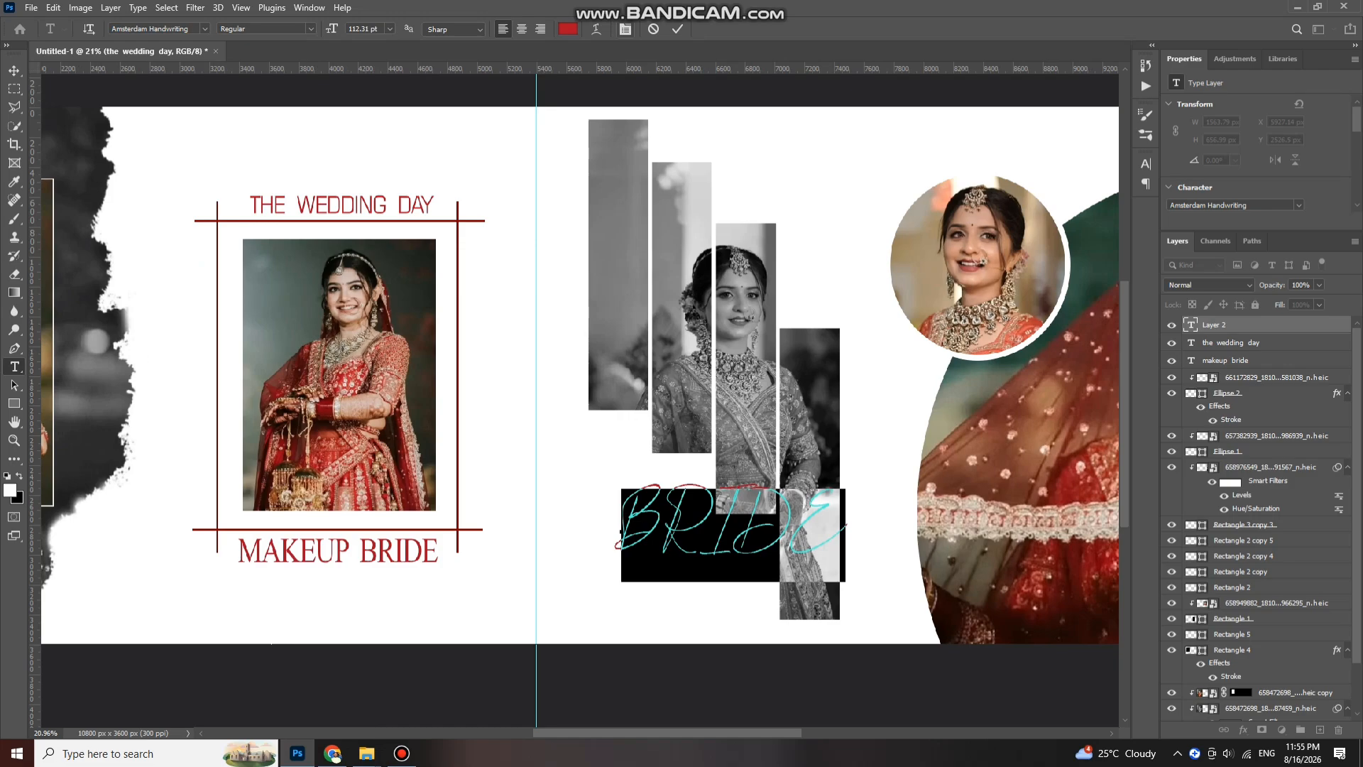
left_click(625, 29)
left_click(1029, 262)
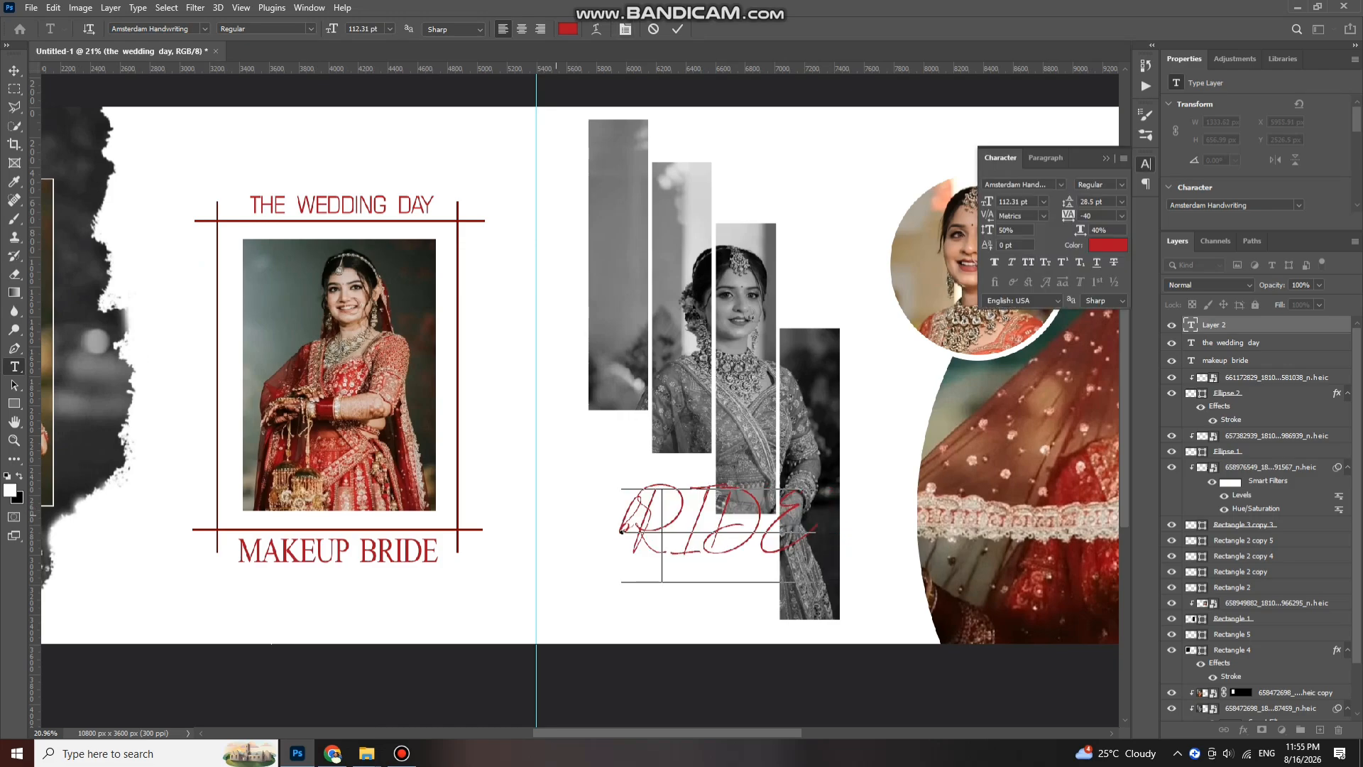
type("Bride")
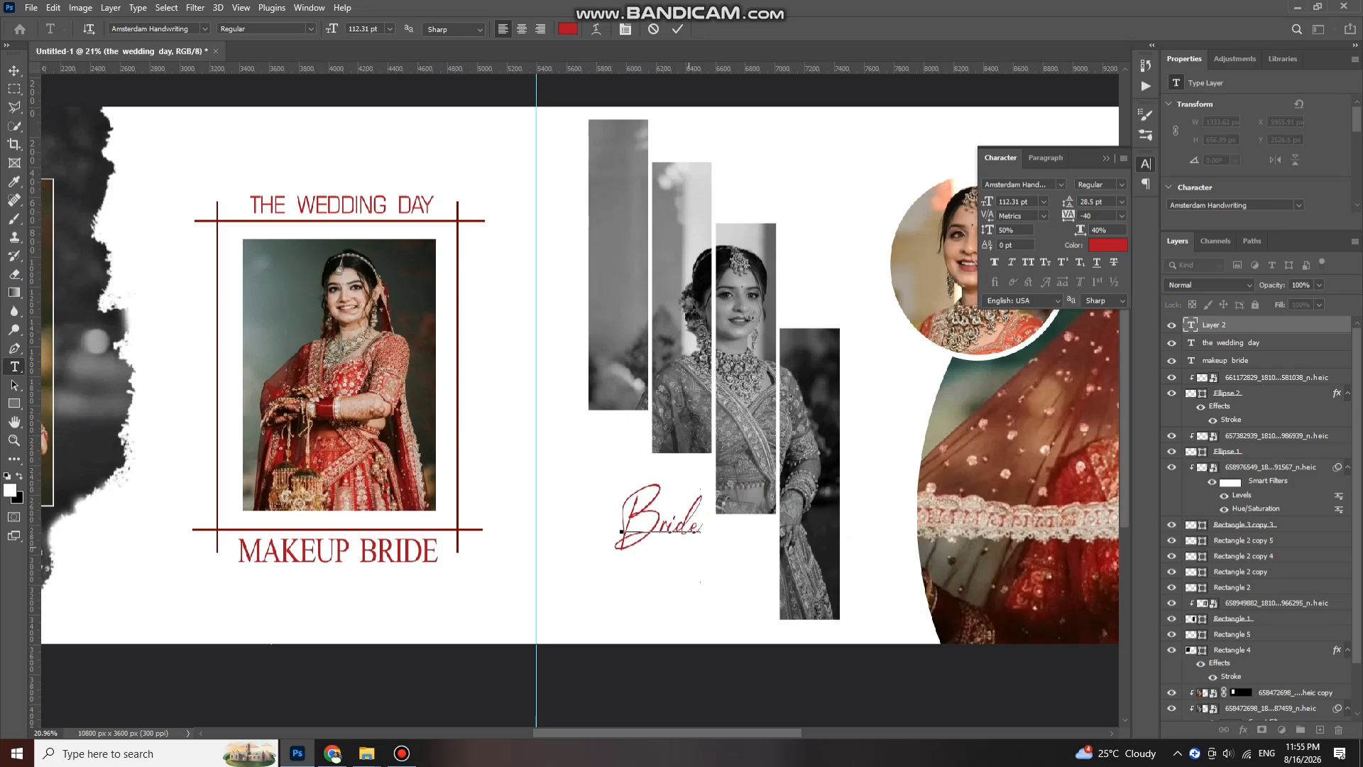
left_click_drag(692, 584, 637, 583)
- Set the Bride text's font to Allman Bros. 1 Regular and move it closer beneath the first bars, at about X 5704 px, Y 2524 px
key("ctrl+a")
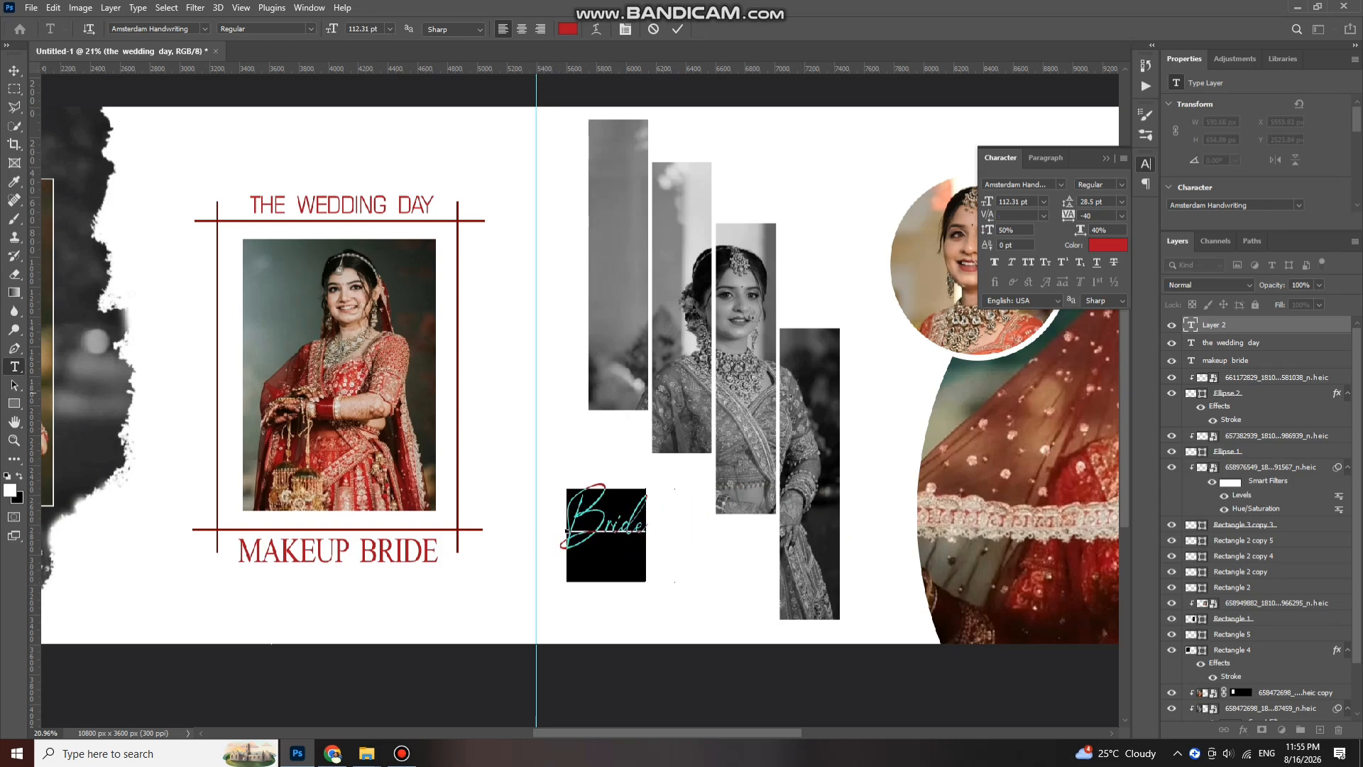
left_click(205, 30)
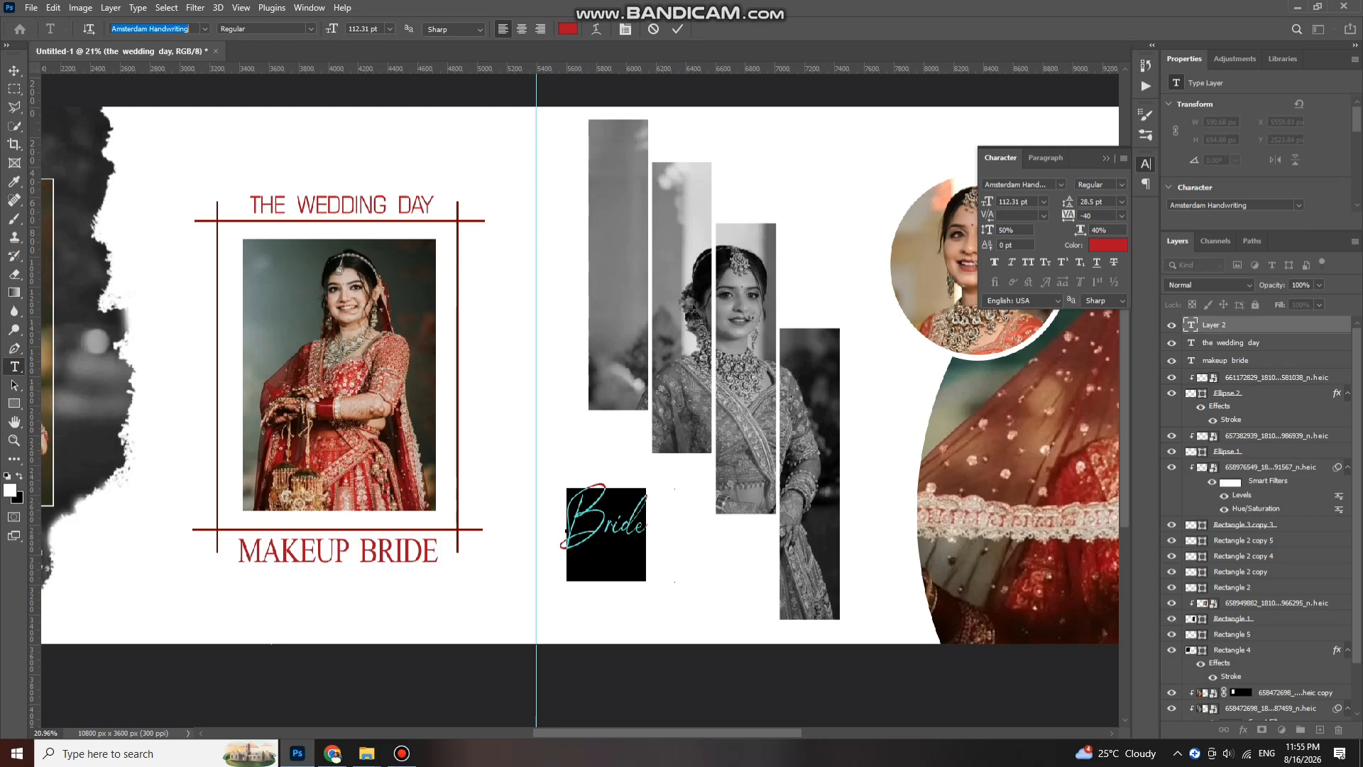
key("Down")
key("Down")
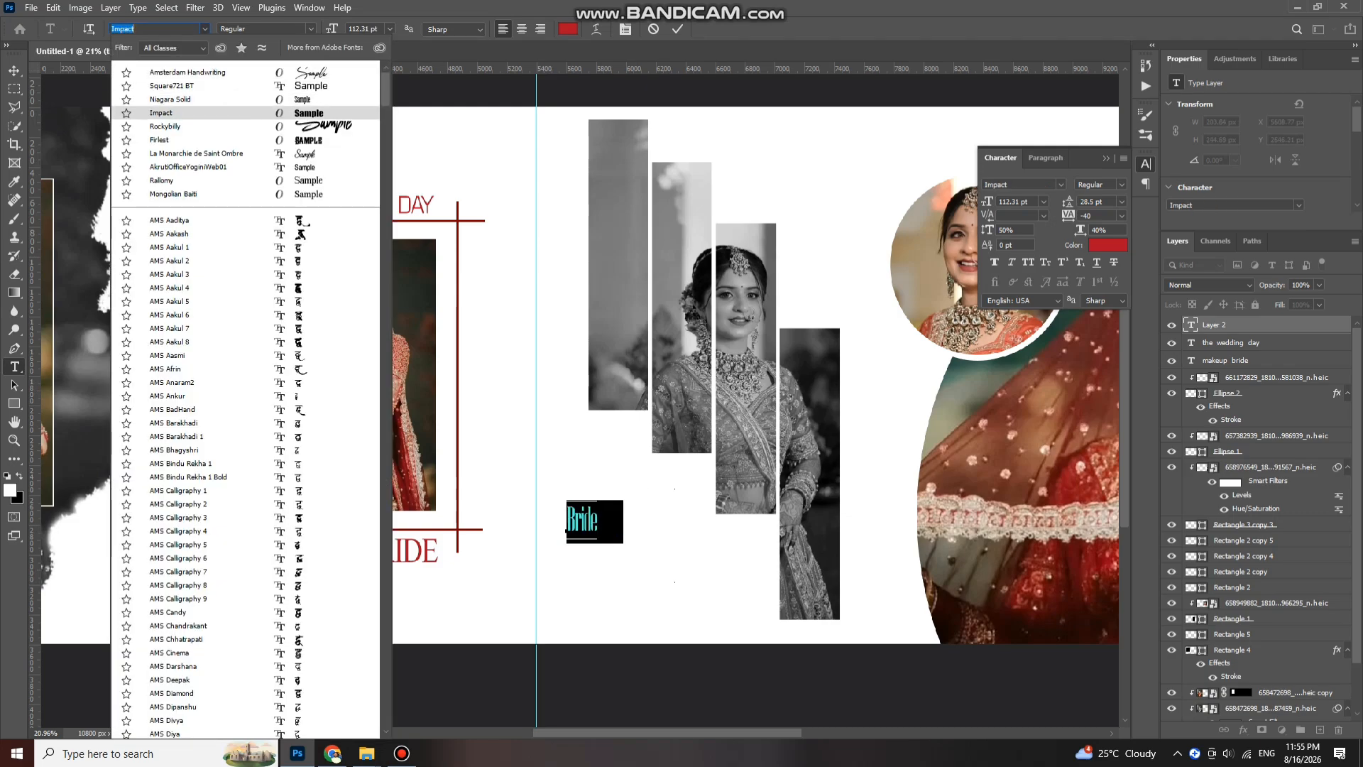
scroll(245, 399, "down", 10)
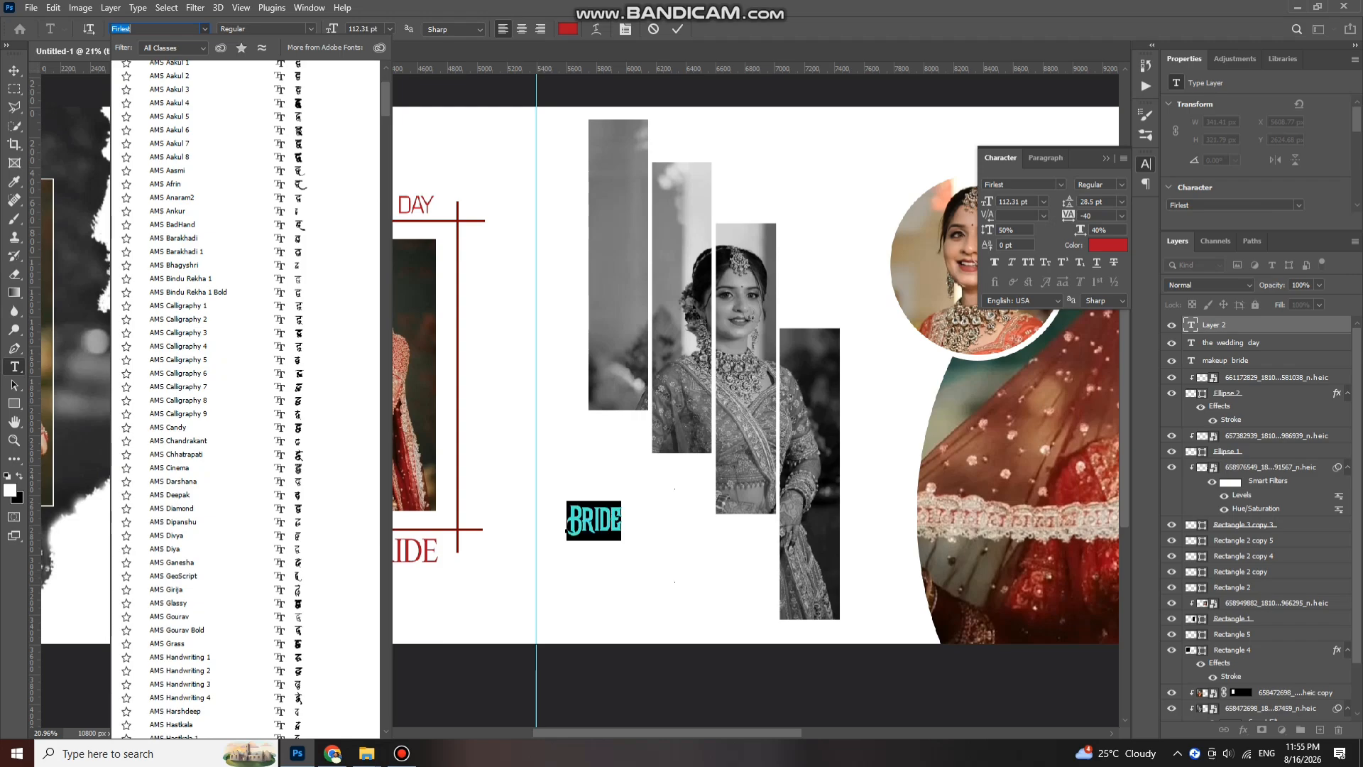
scroll(246, 399, "up", 15)
scroll(245, 400, "down", 20)
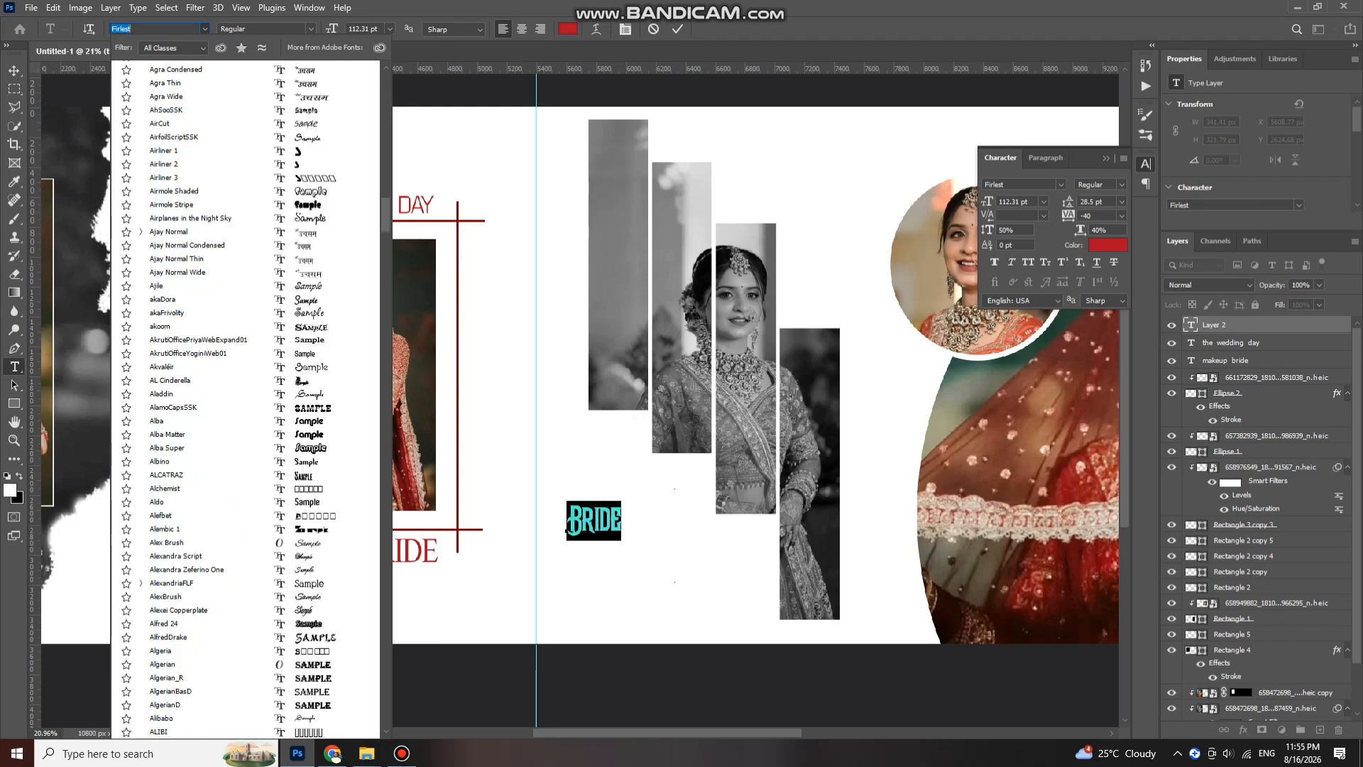
scroll(246, 400, "down", 8)
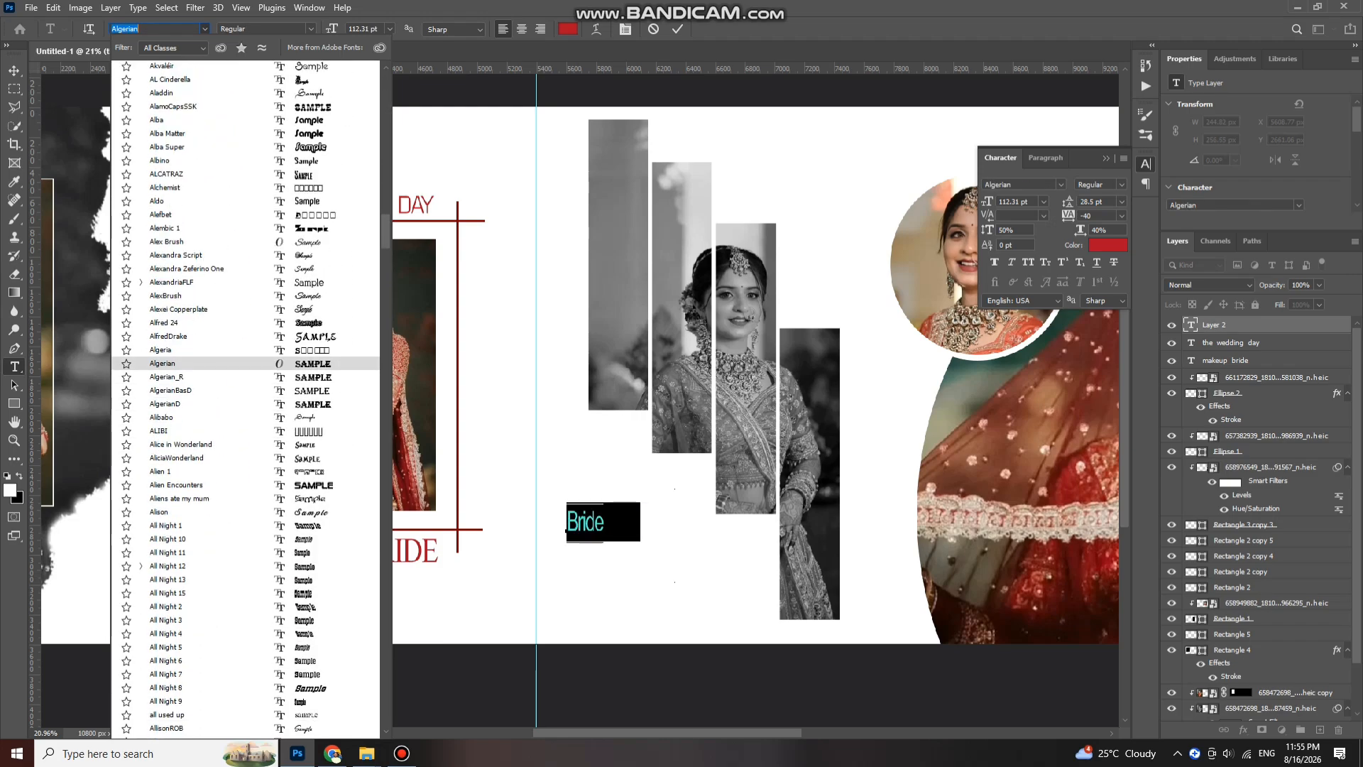
scroll(245, 404, "down", 1)
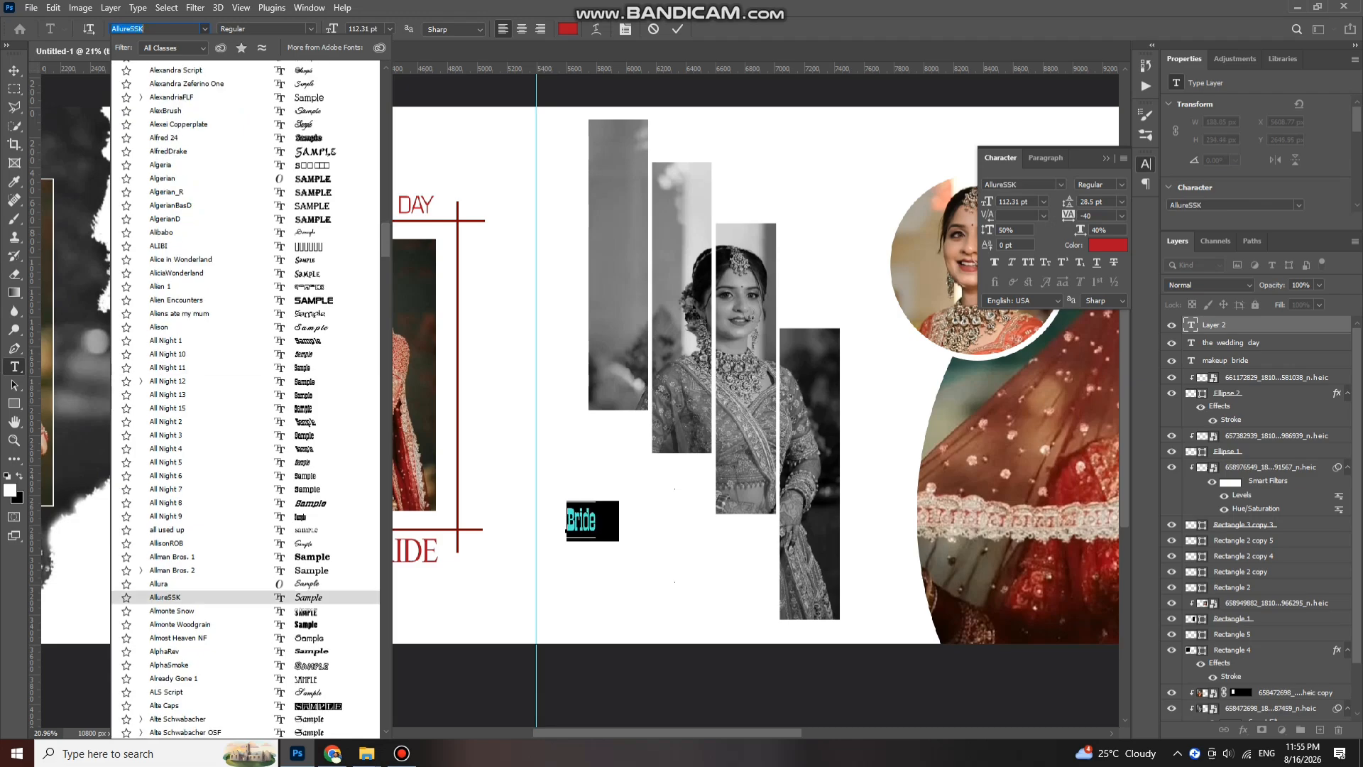
left_click(246, 557)
left_click_drag(635, 590, 646, 571)
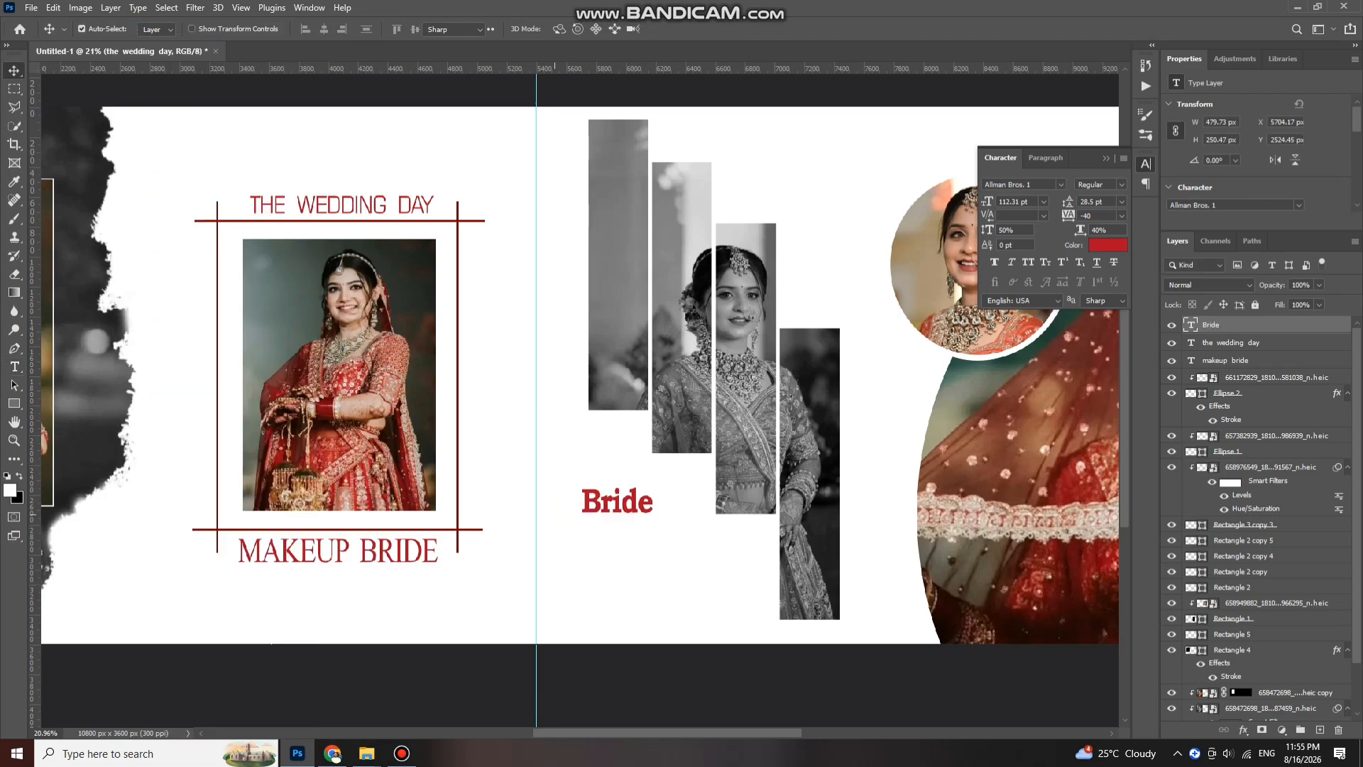
- Add the text "Makeup" in Amsterdam Handwriting and place it directly beneath the Bride text
key("t")
left_click(638, 576)
type("Makeup")
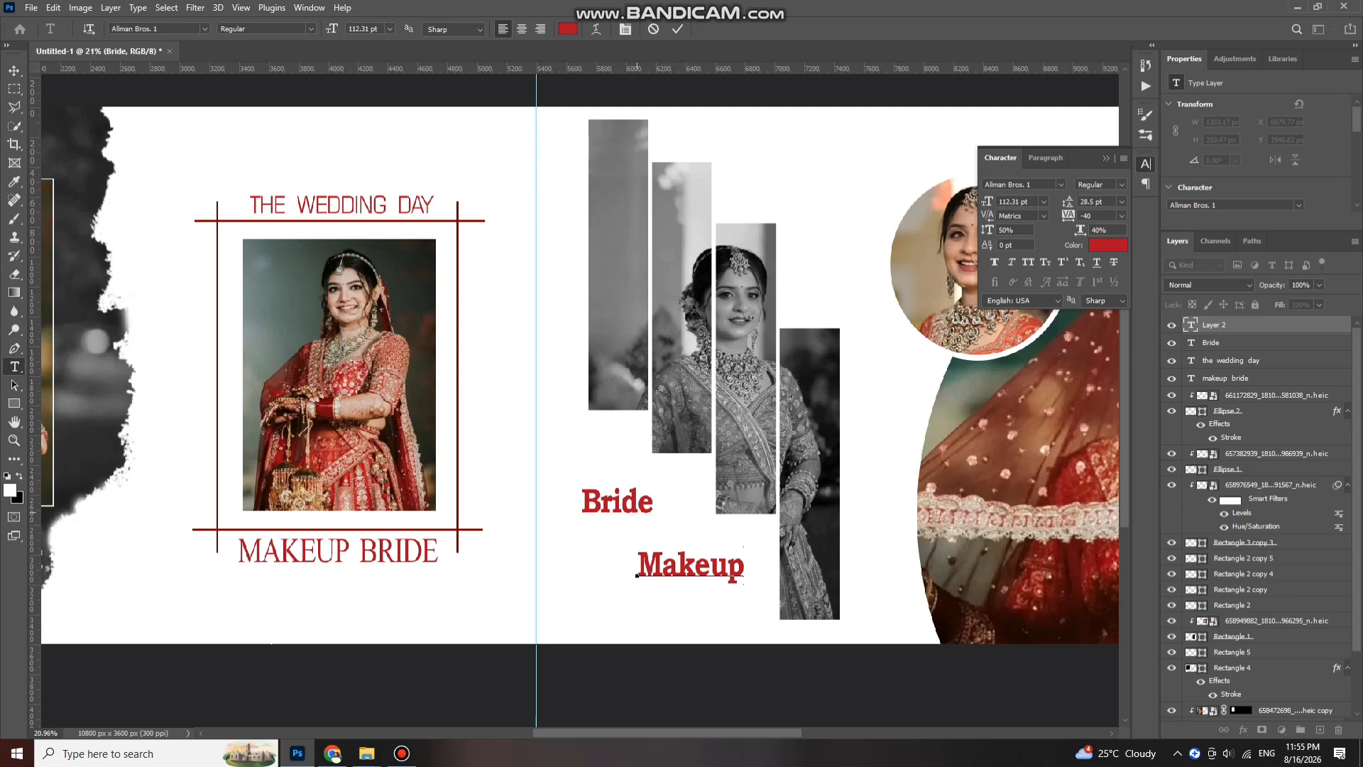
key("ctrl+a")
left_click(206, 29)
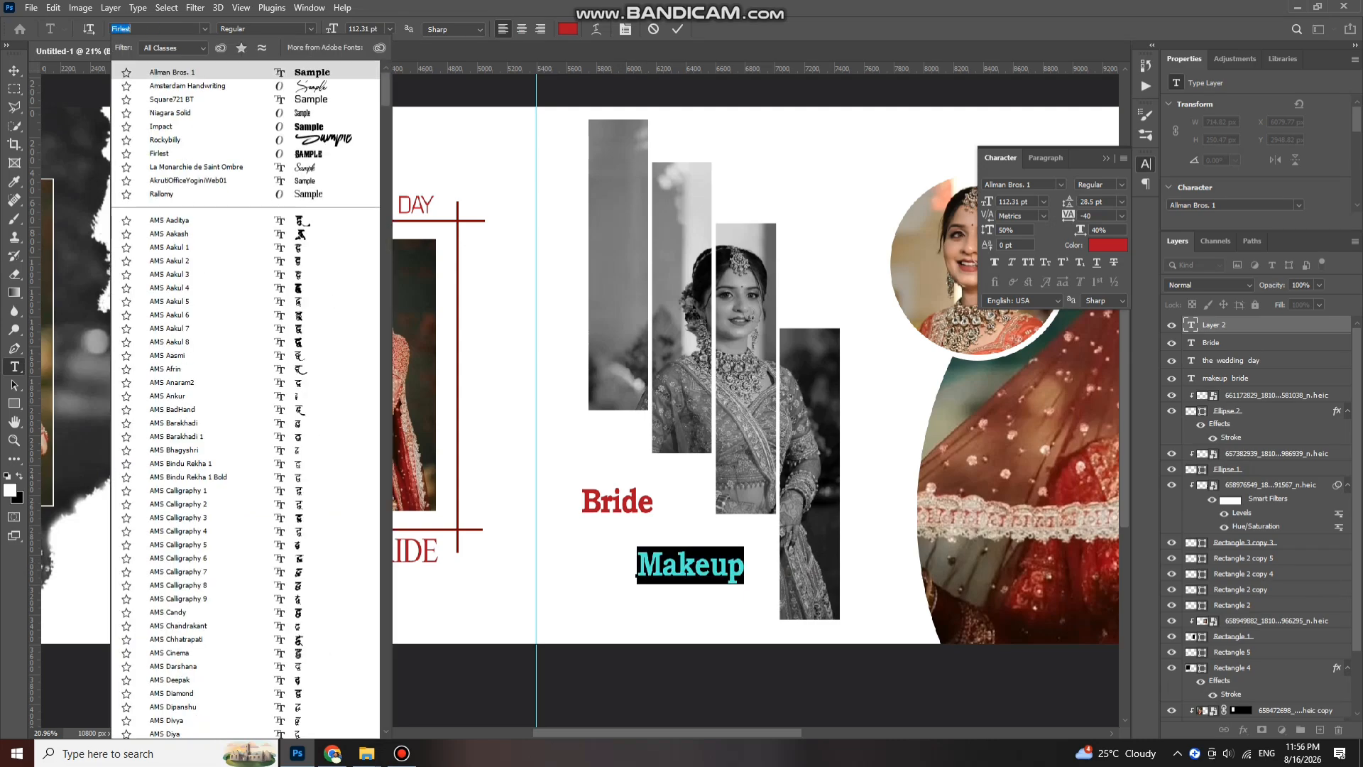
left_click(205, 85)
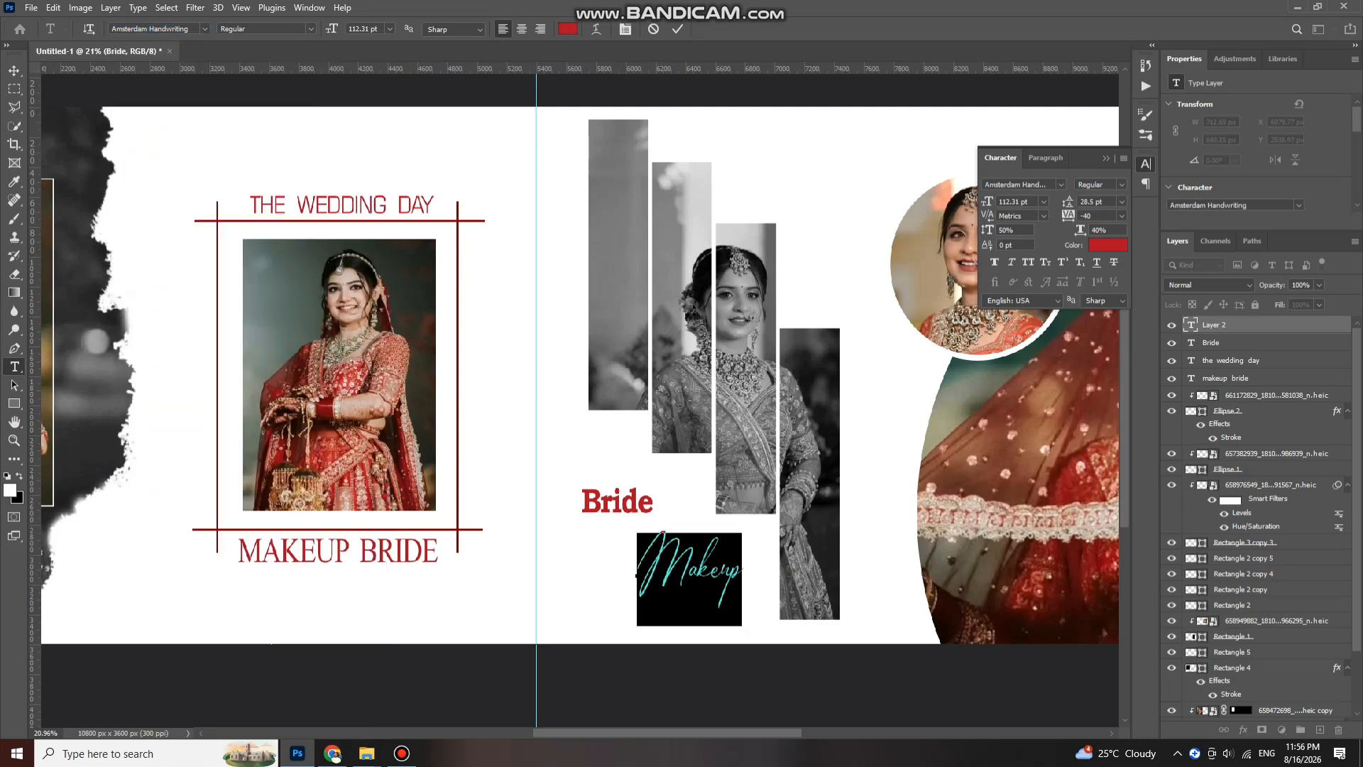
left_click_drag(637, 575, 612, 558)
key("ctrl+Return")
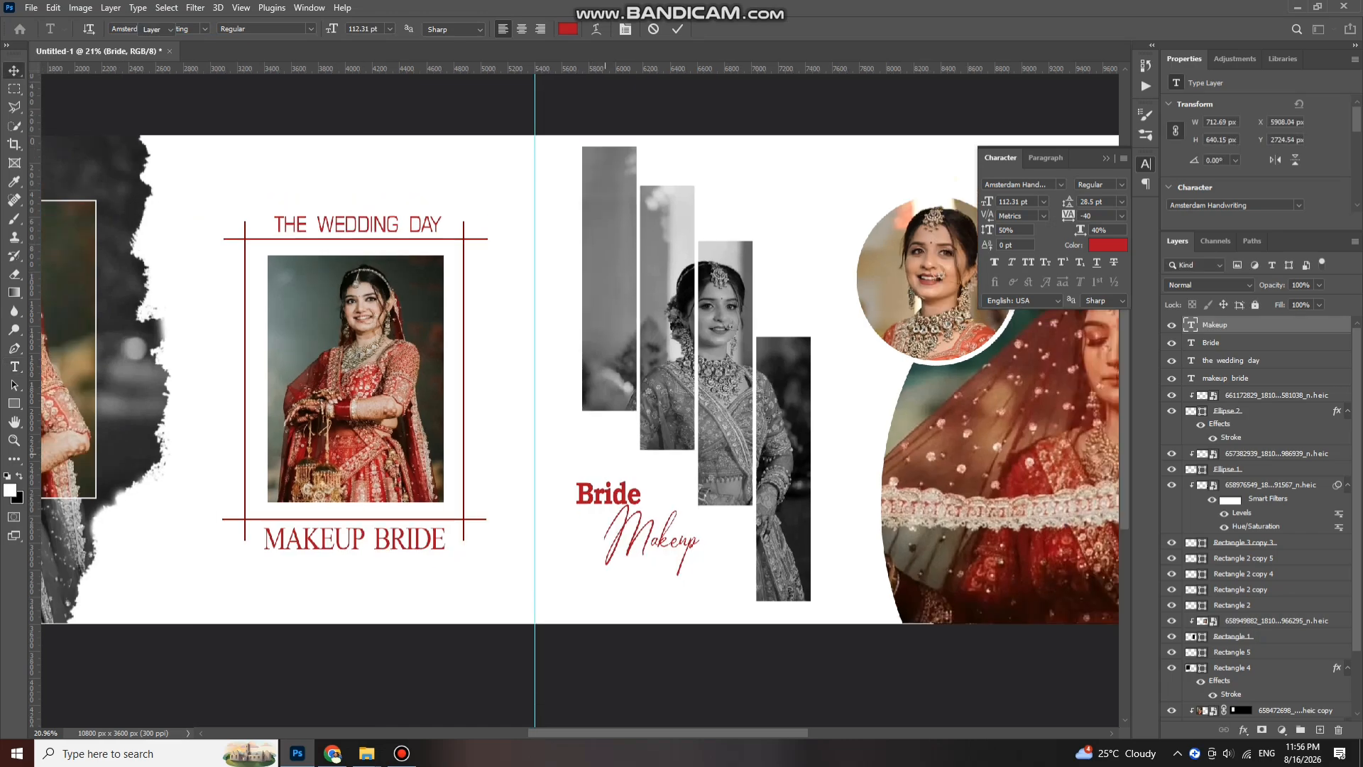
key("ctrl+minus")
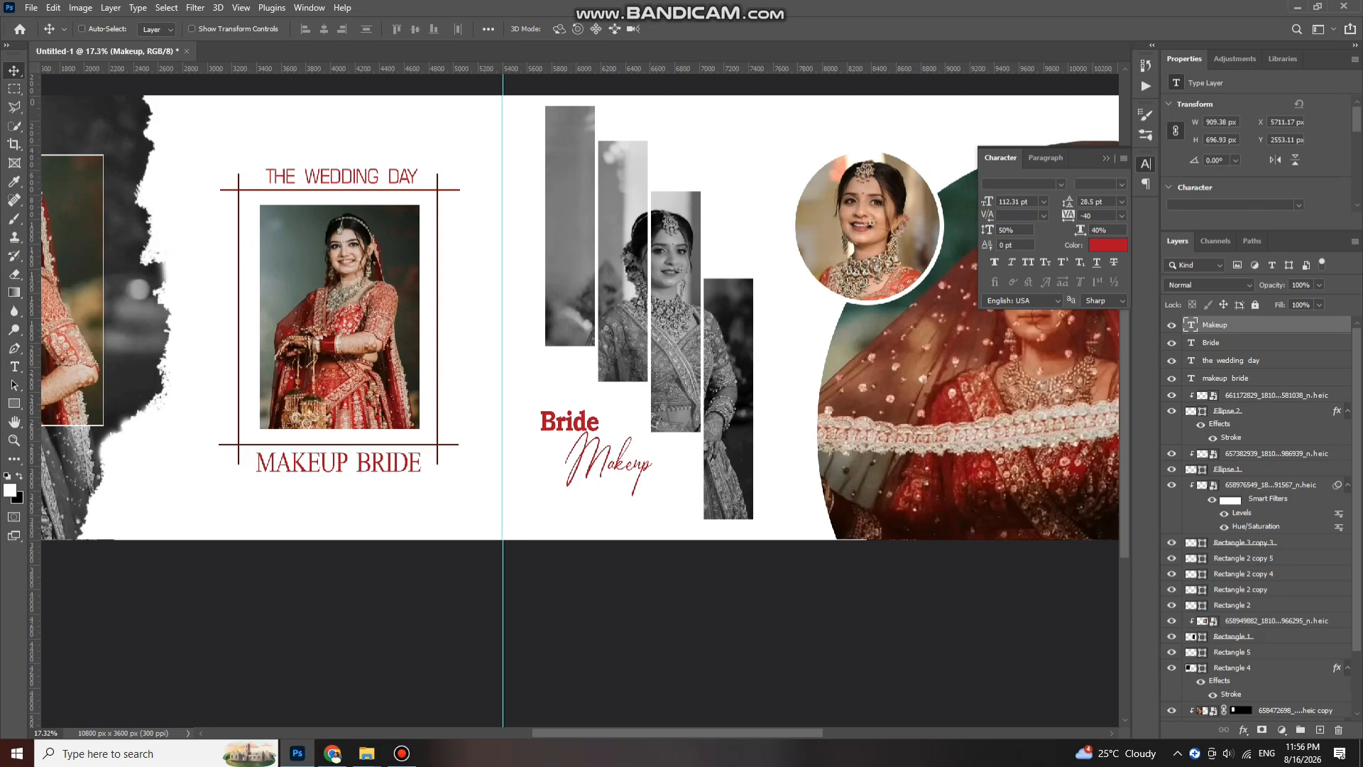
- Select the Bride and Makeup texts together and move them to about X 5850 px, Y 2588 px
left_click(570, 422, "ctrl+shift")
scroll(490, 362, "down", 2)
mouse_move(569, 411)
left_mouse_down()
mouse_move(568, 428)
mouse_move(583, 414)
left_mouse_up()
- Add the text "feel the love" in Myriad Pro with All Caps on the white area above the small circular photo
scroll(583, 413, "down", 4)
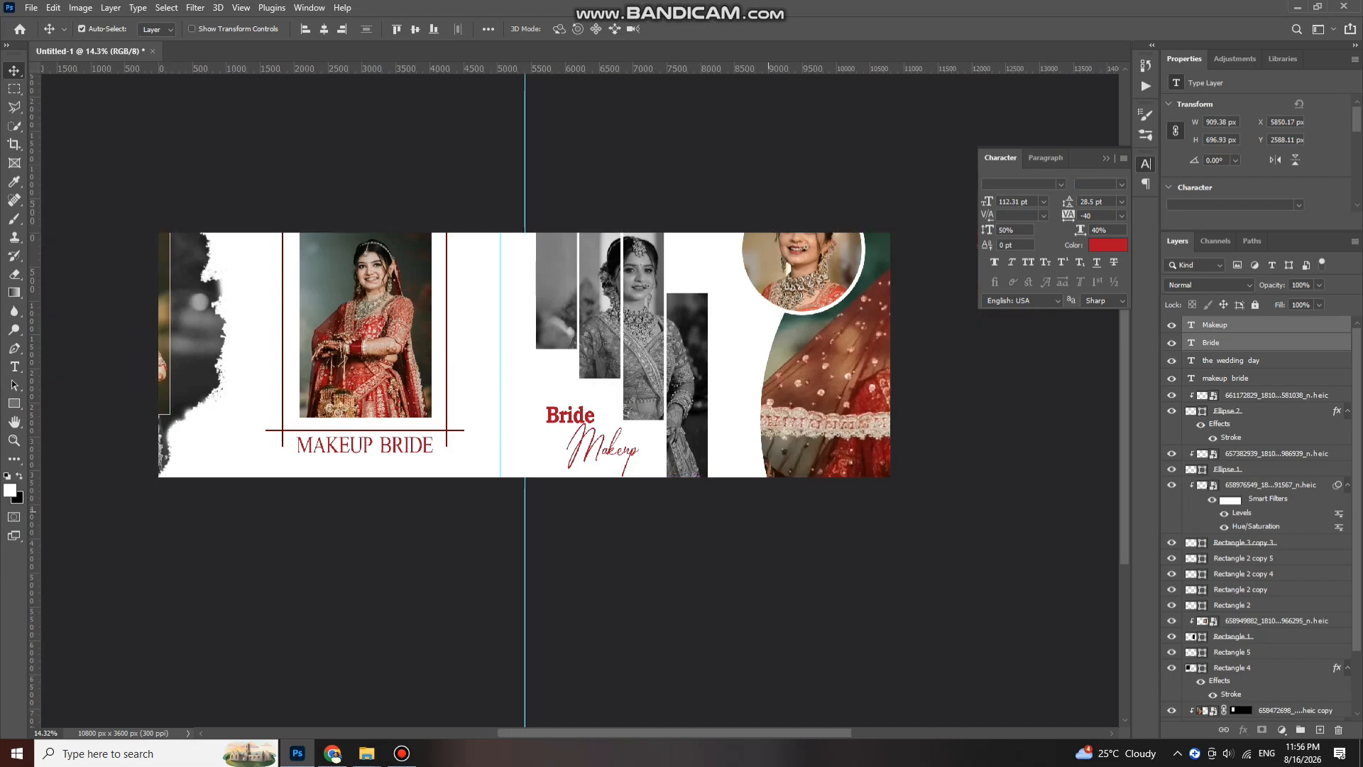
scroll(586, 412, "right", 4)
scroll(716, 364, "up", 5)
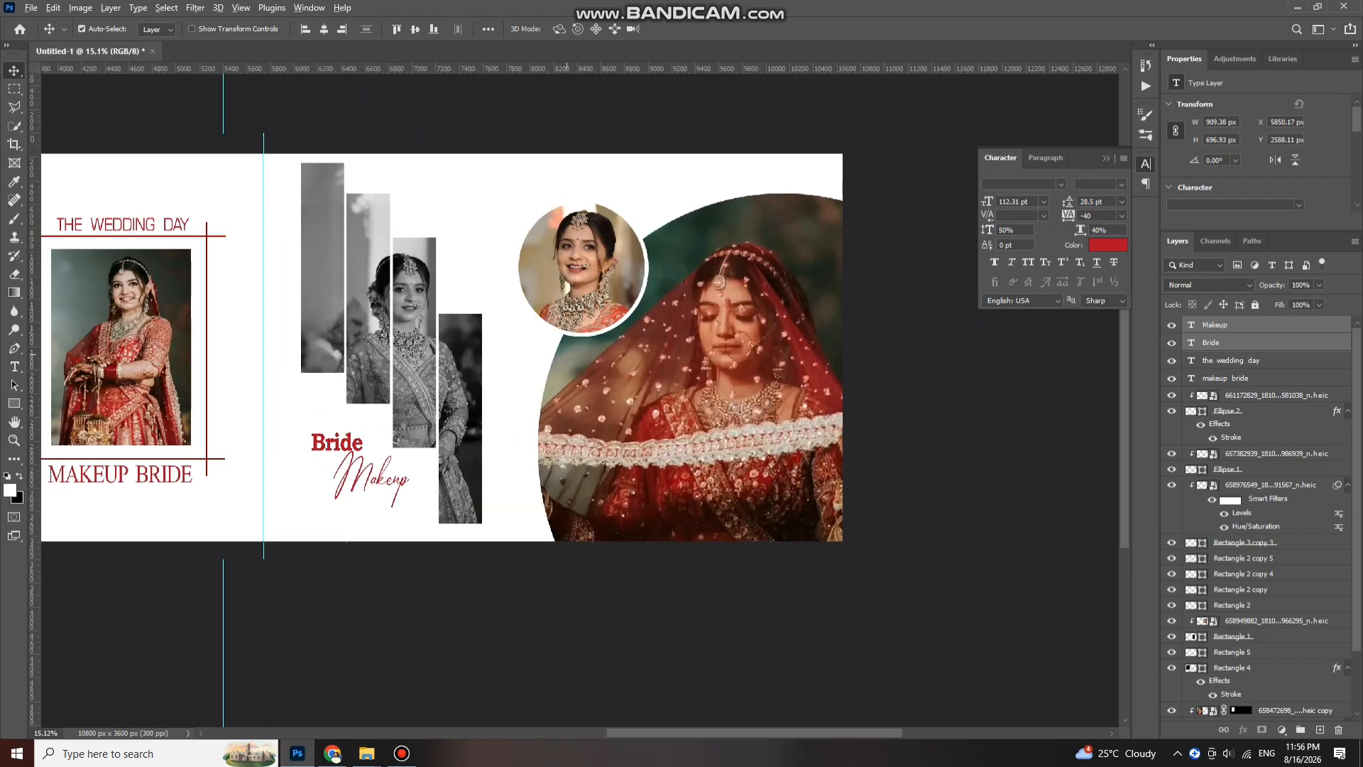
scroll(667, 142, "up", 1)
scroll(640, 268, "up", 1)
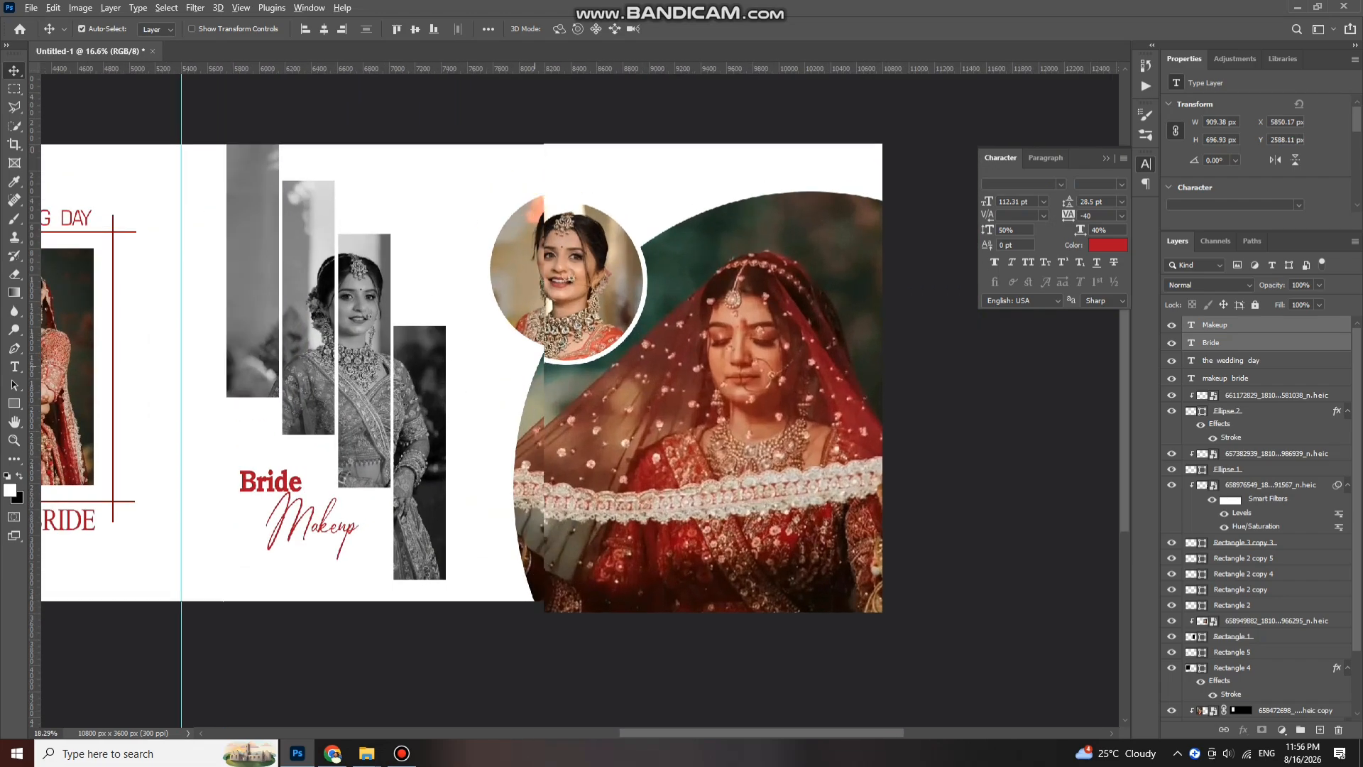
key("t")
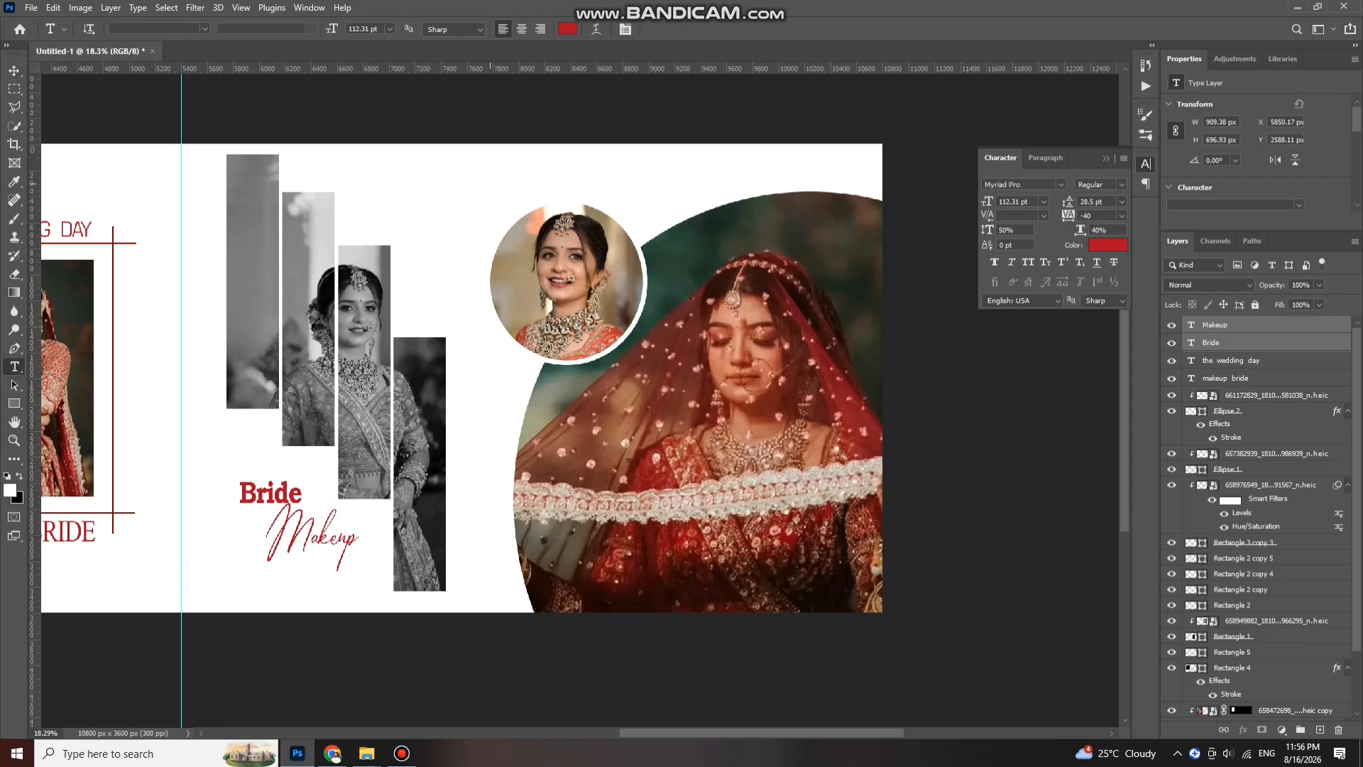
left_click(490, 186)
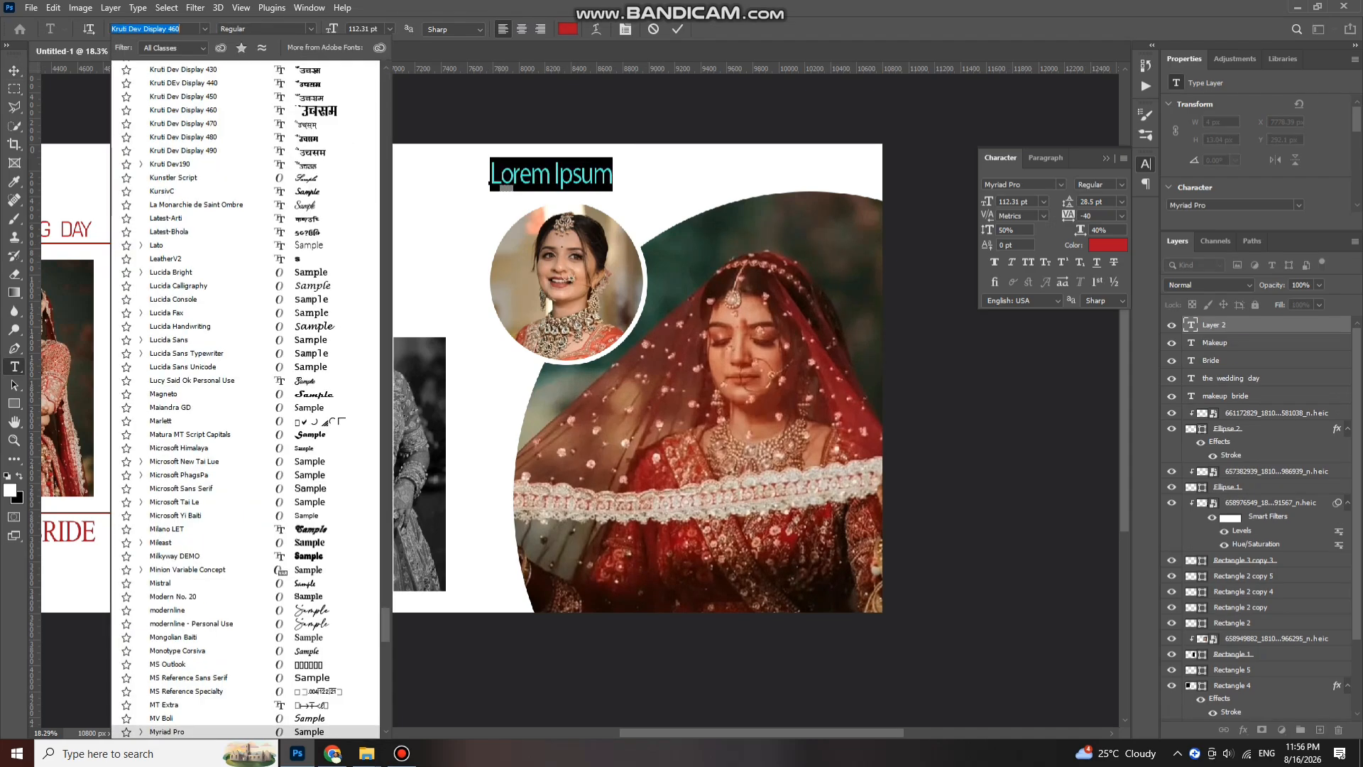
left_click(590, 177)
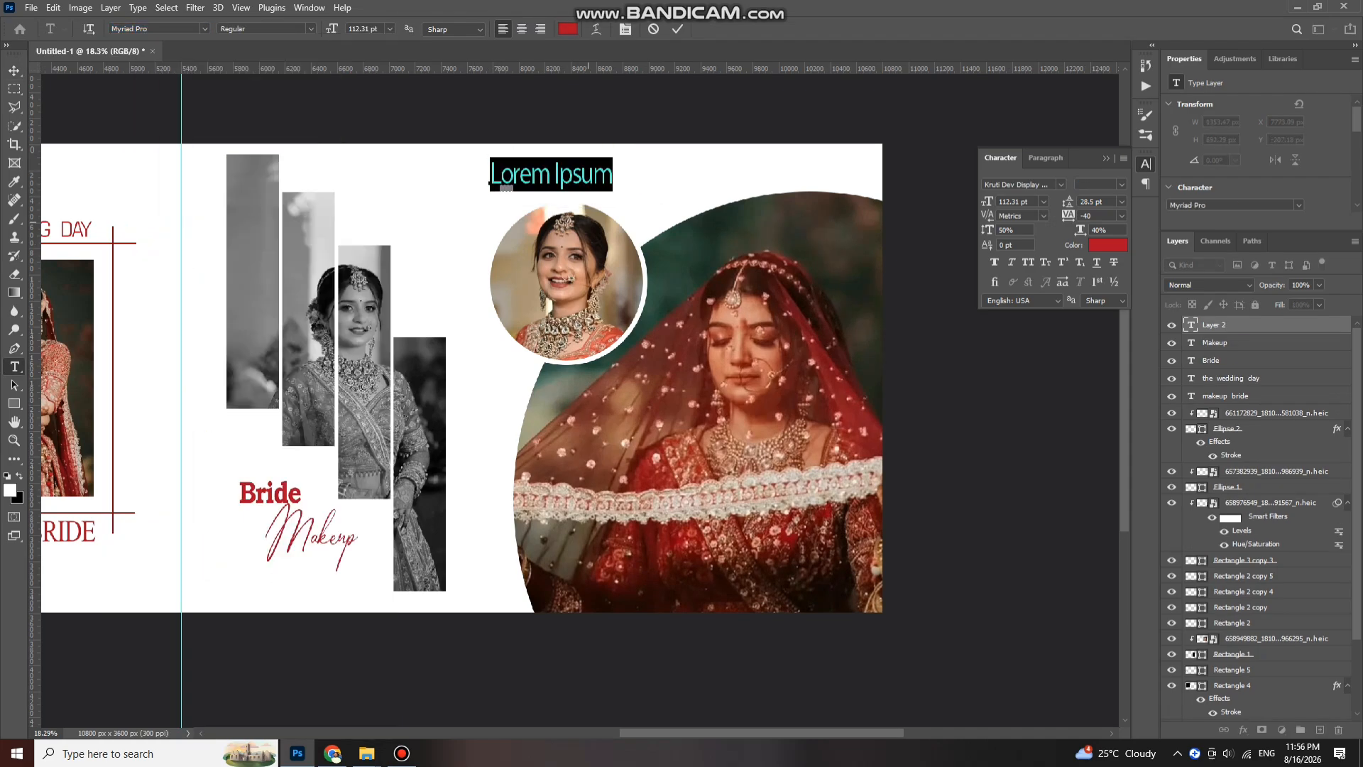
type("feel the love")
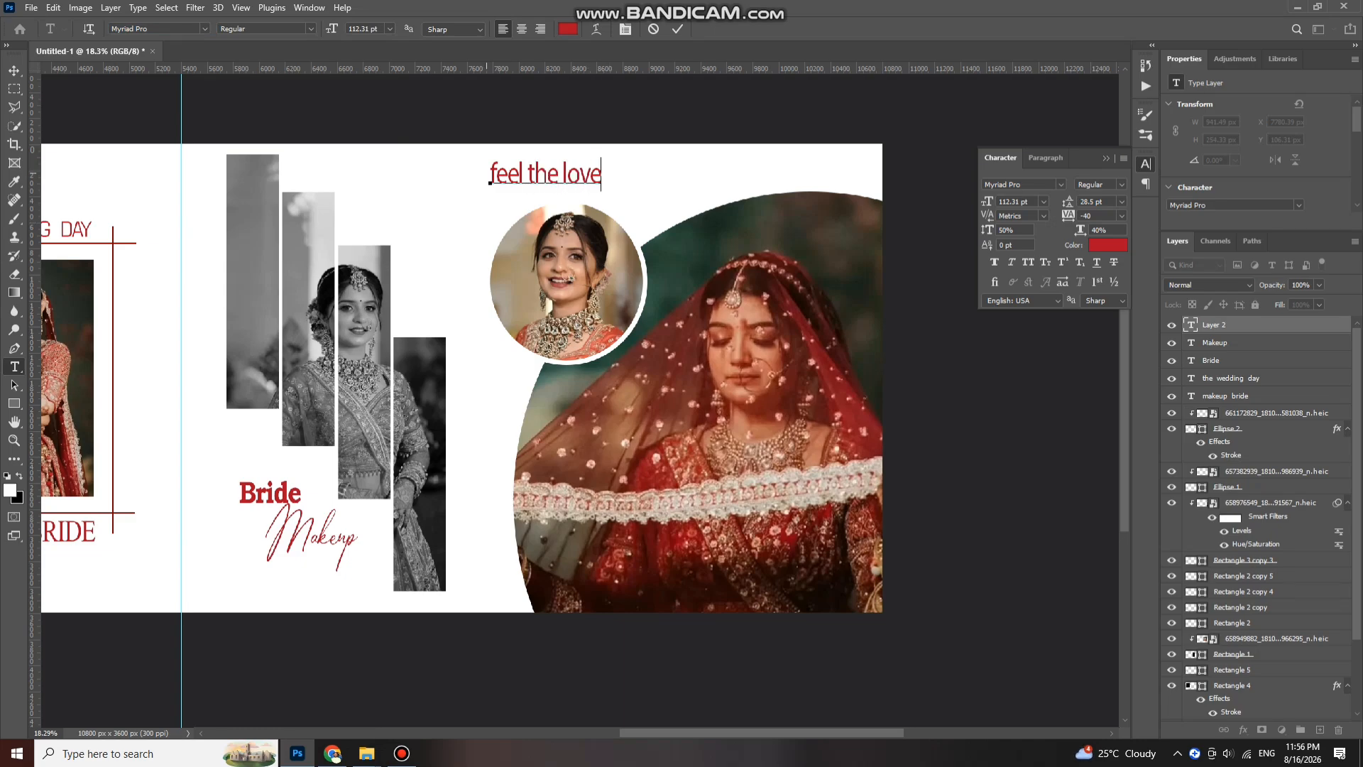
key("ctrl+a")
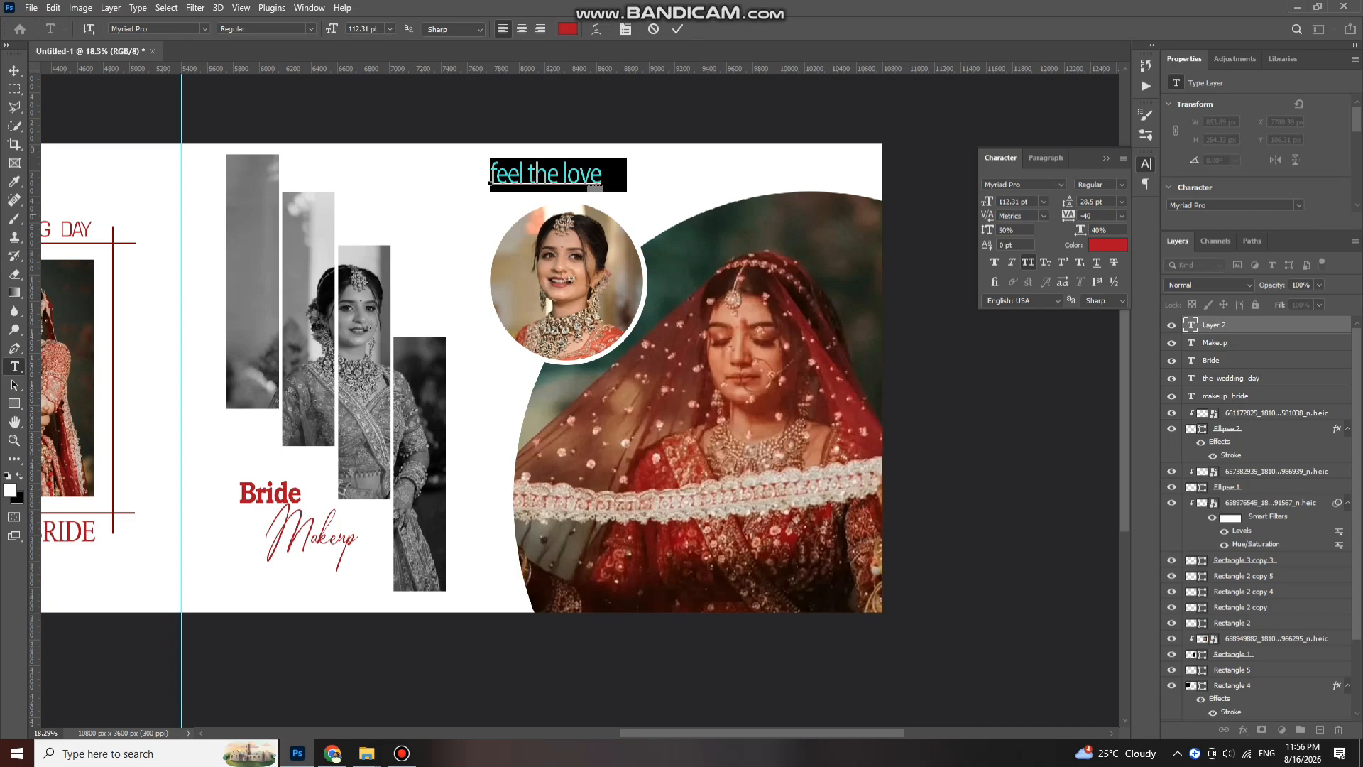
key("ctrl+Return")
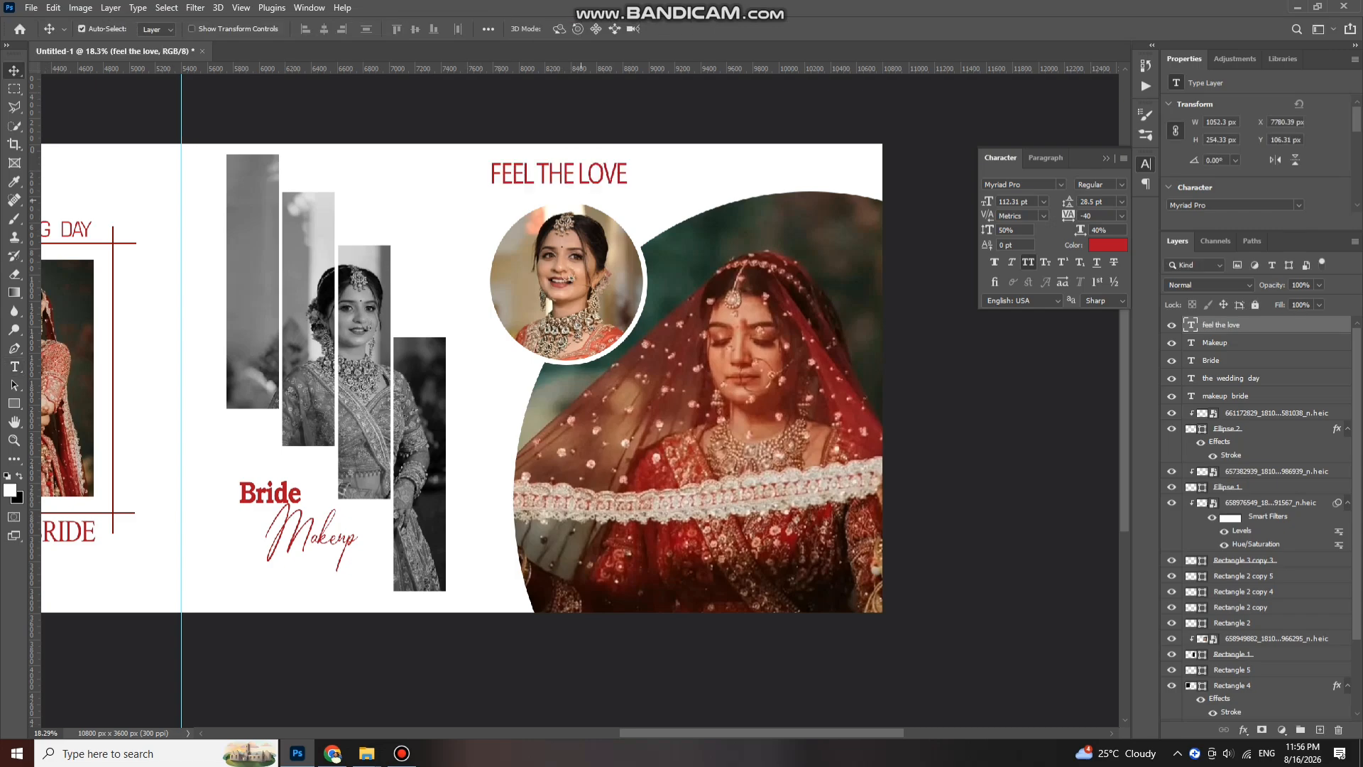
- Rotate the FEEL THE LOVE text 90° clockwise and move it above the last staircase bar, about X 7312 px, Y 235 px
key("ctrl+t")
right_click(593, 196)
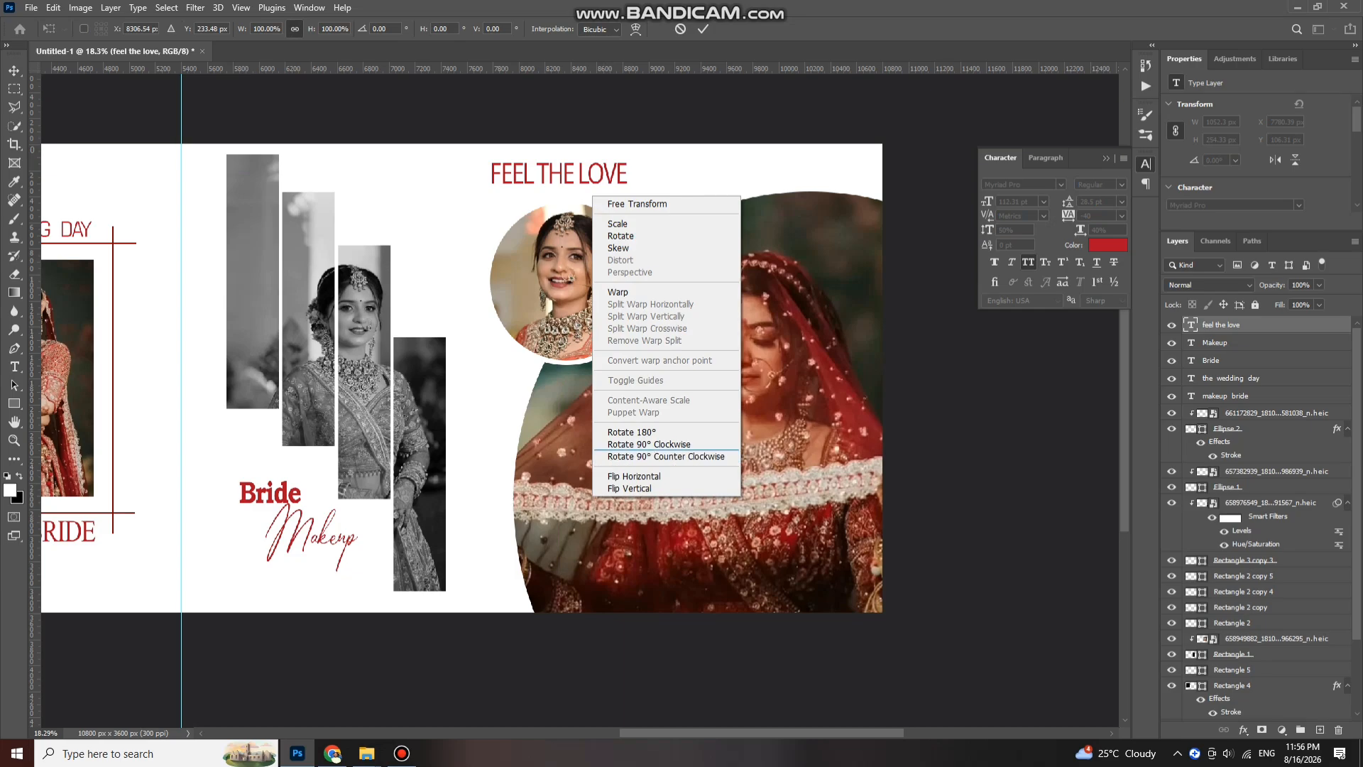
left_click(649, 443)
left_click_drag(573, 226, 451, 267)
key("Return")
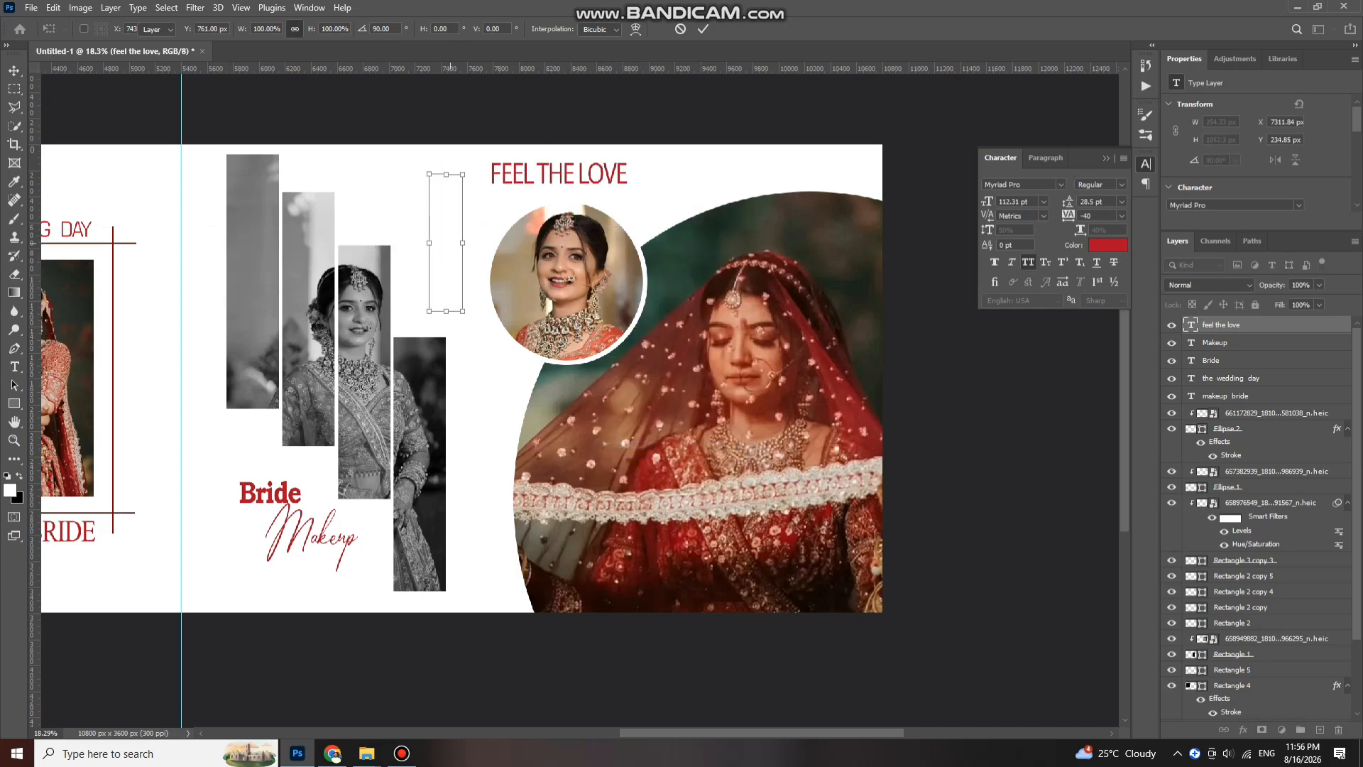
- Widen the gaps between the words of the vertical FEEL THE LOVE text with an extra space each
double_click(451, 216)
key("ctrl+a")
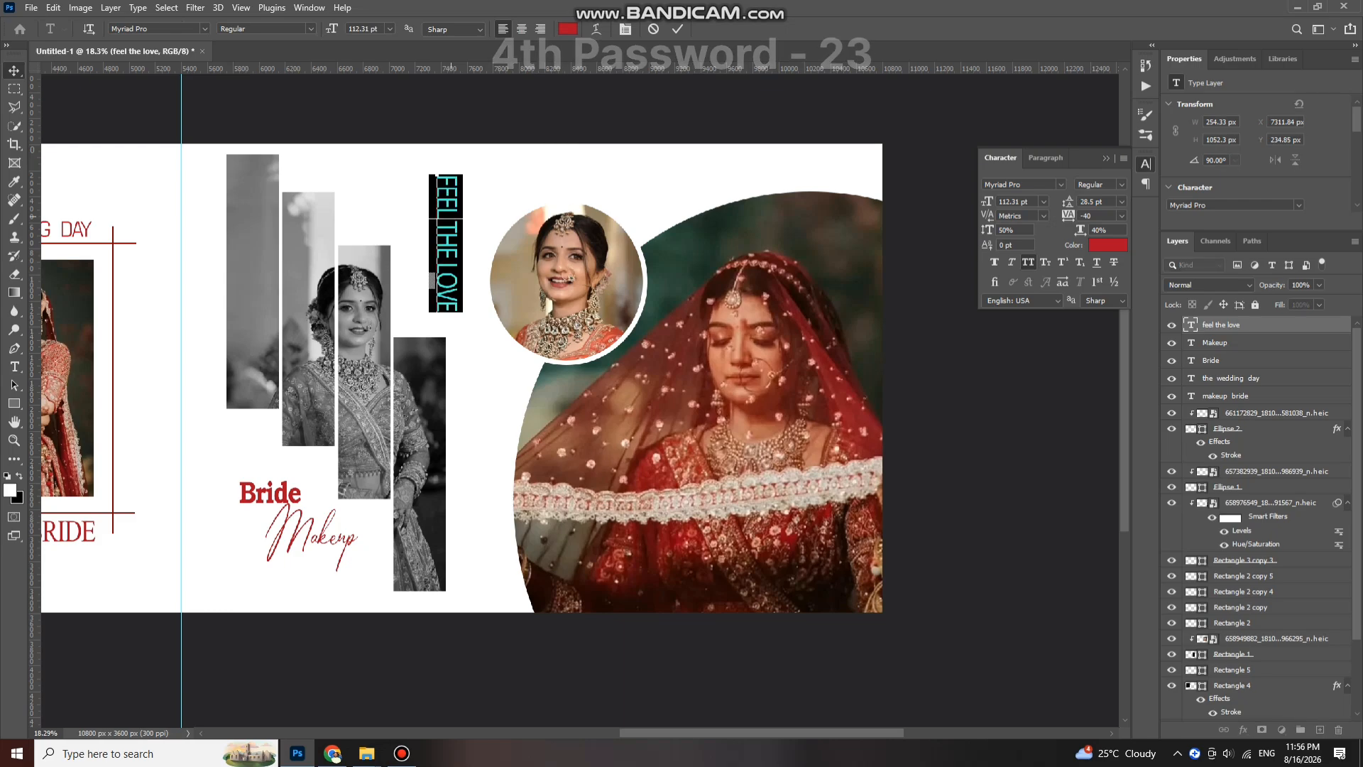
left_click(435, 219)
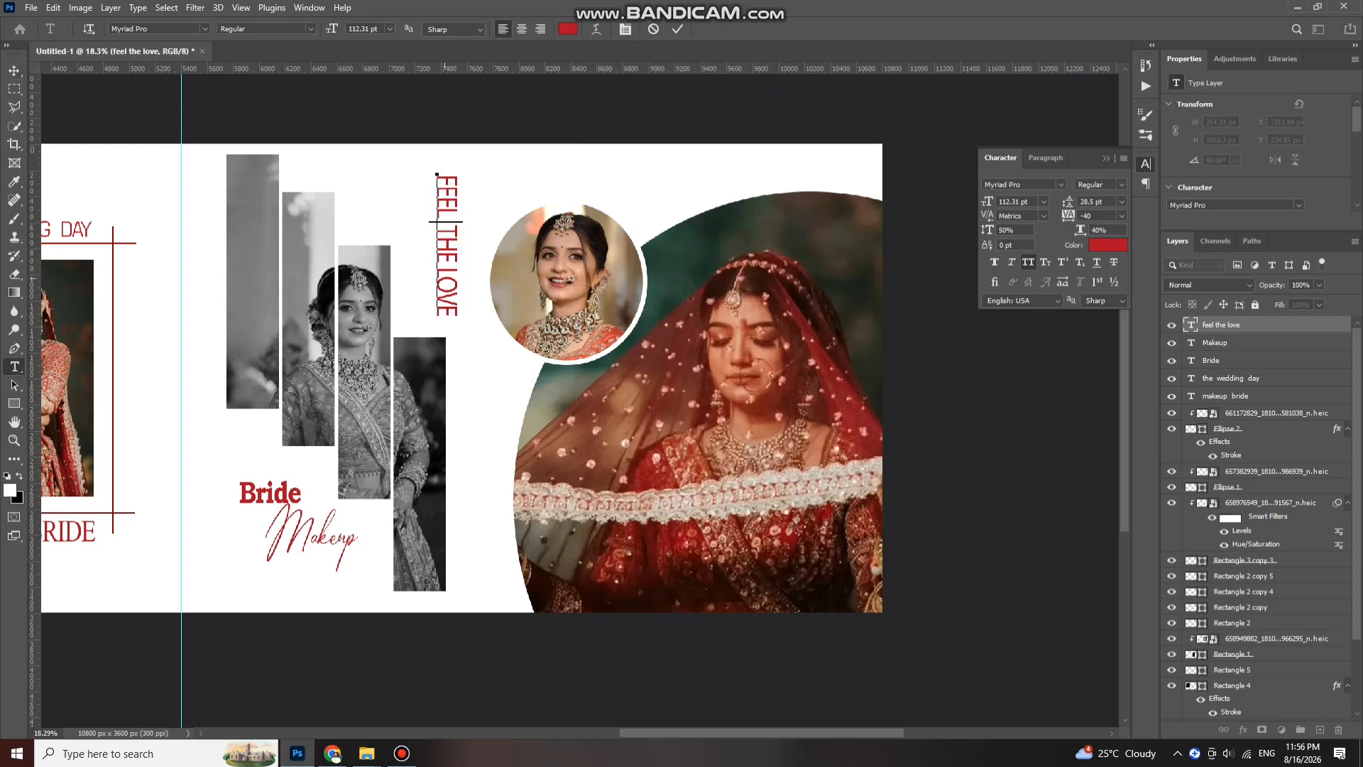
left_click(438, 262)
- Change the color of the FEEL THE LOVE text to gray 828282
key("ctrl+a")
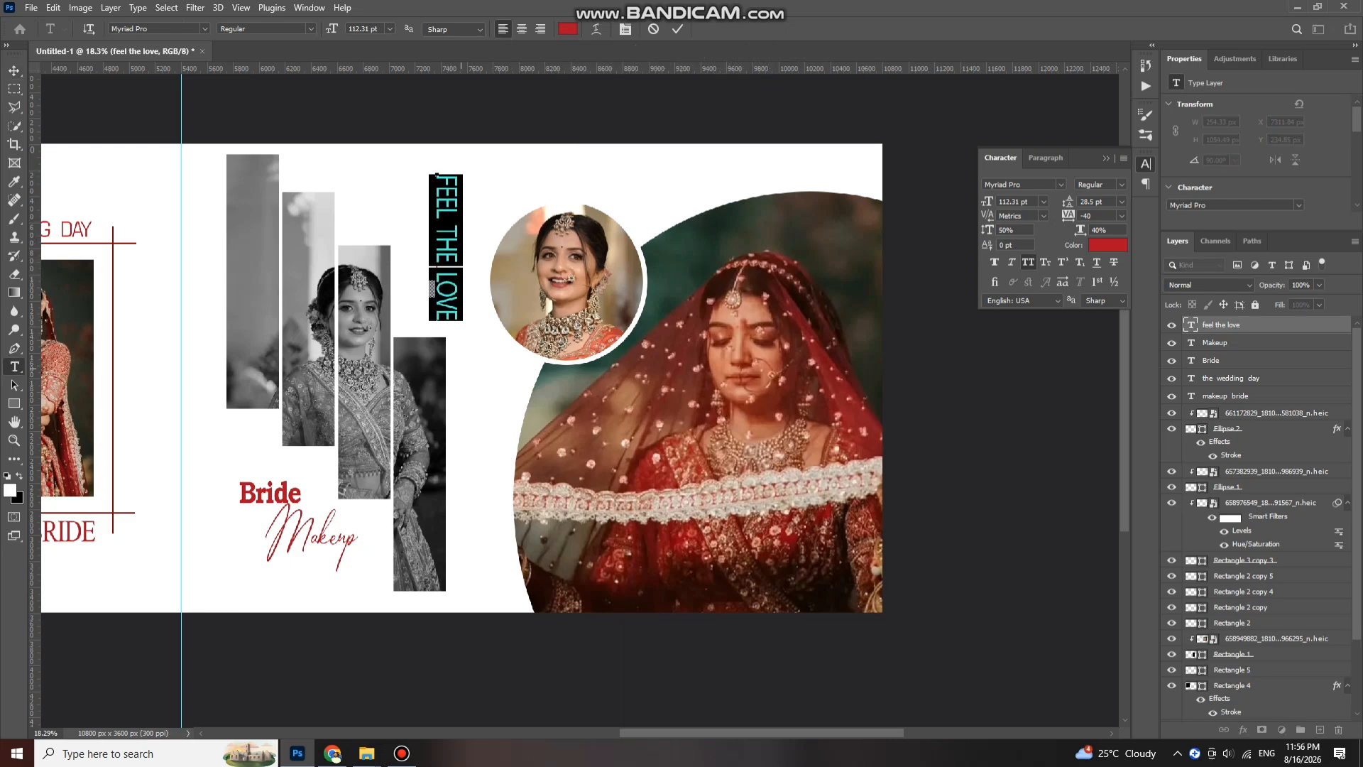
left_click(1108, 245)
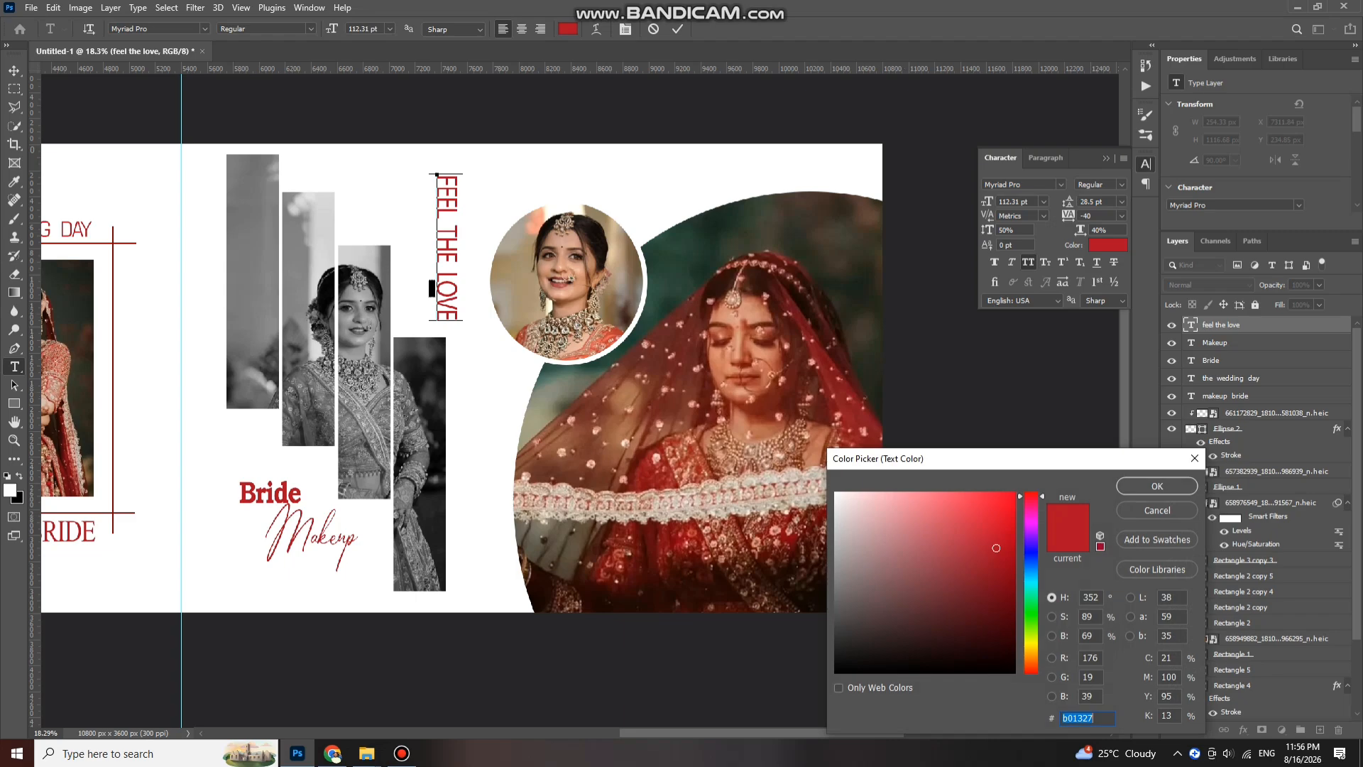
left_click(836, 580)
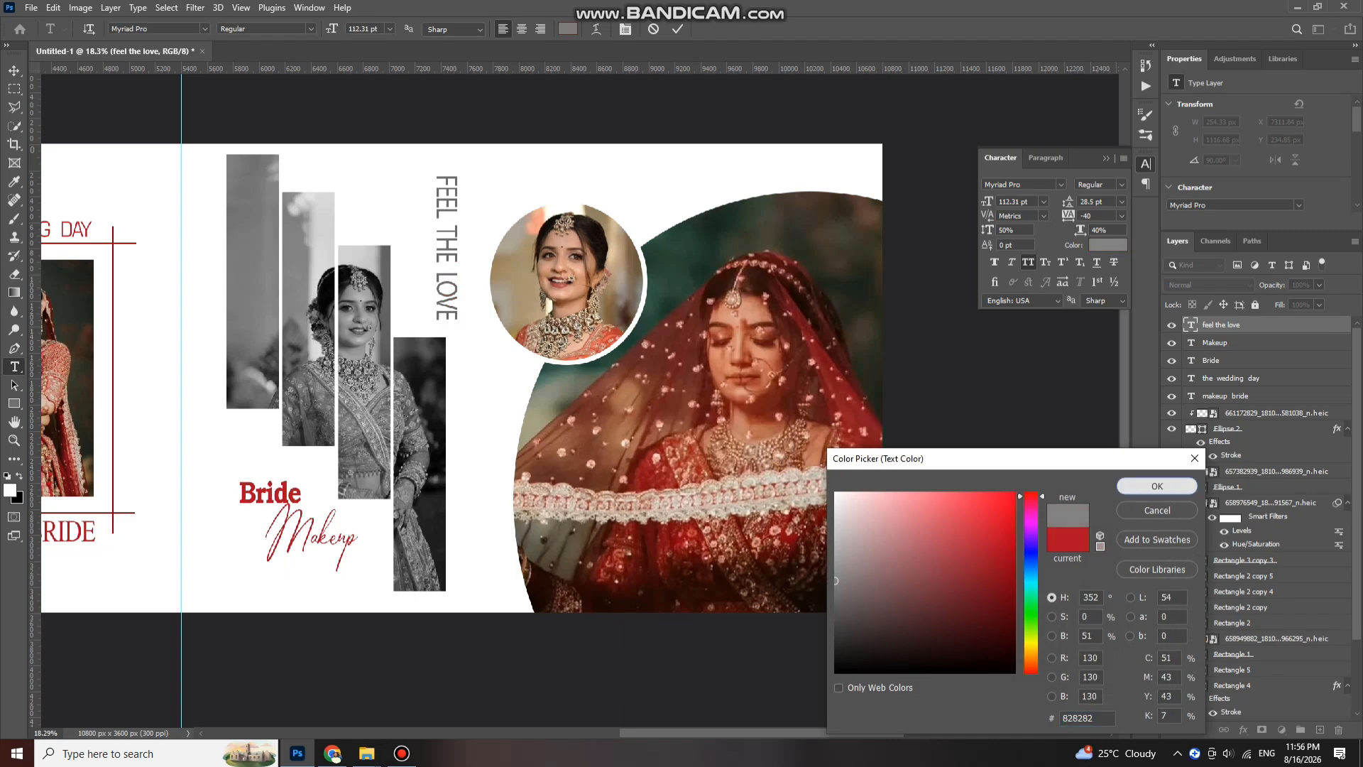
key("Return")
key("ctrl+Return")
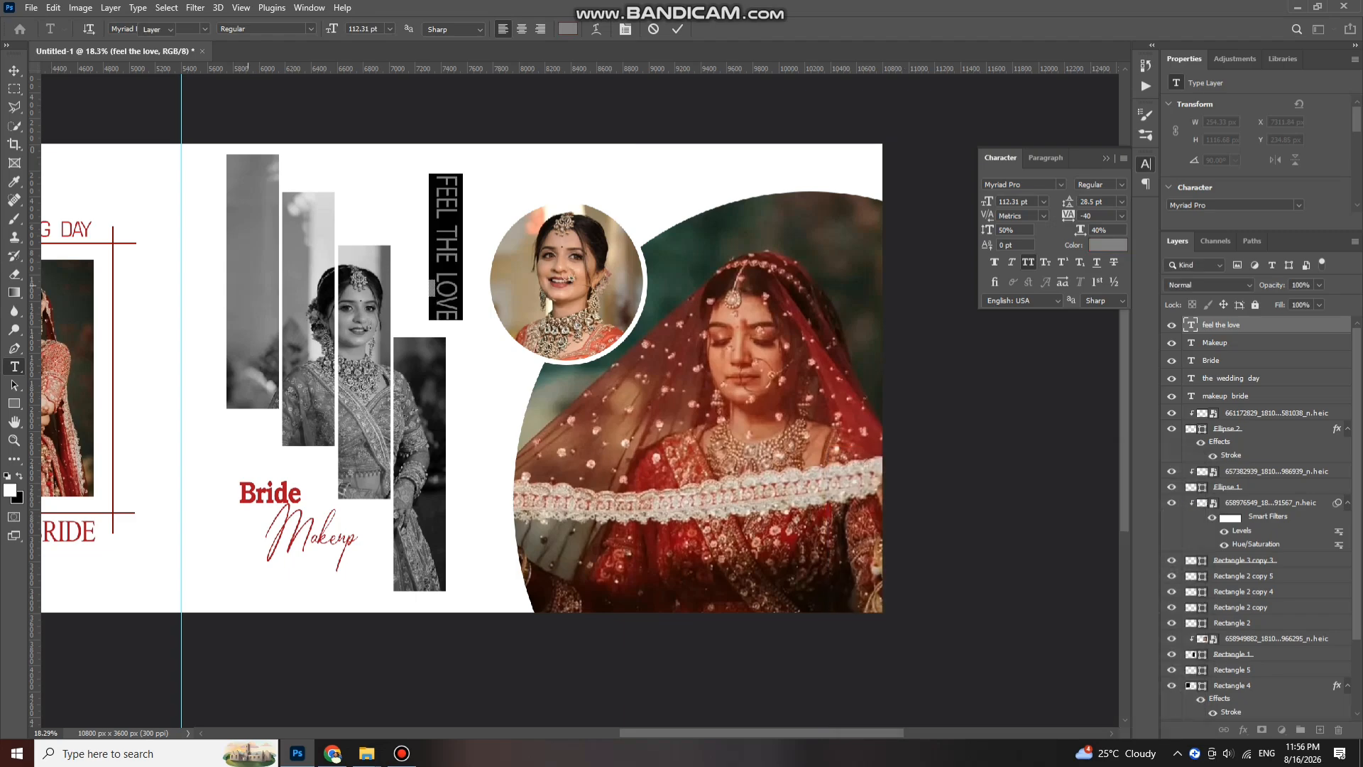
- Nudge the FEEL THE LOVE text left toward the staircase bars, to about X 7168 px
key("Left")
key("Left")
key("Left")
key("Left")
key("Left")
key("Left")
key("Left")
key("Left")
key("Left")
key("Left")
key("Left")
key("Left")
key("Left")
key("Left")
key("Left")
key("Left")
key("Left")
key("Left")
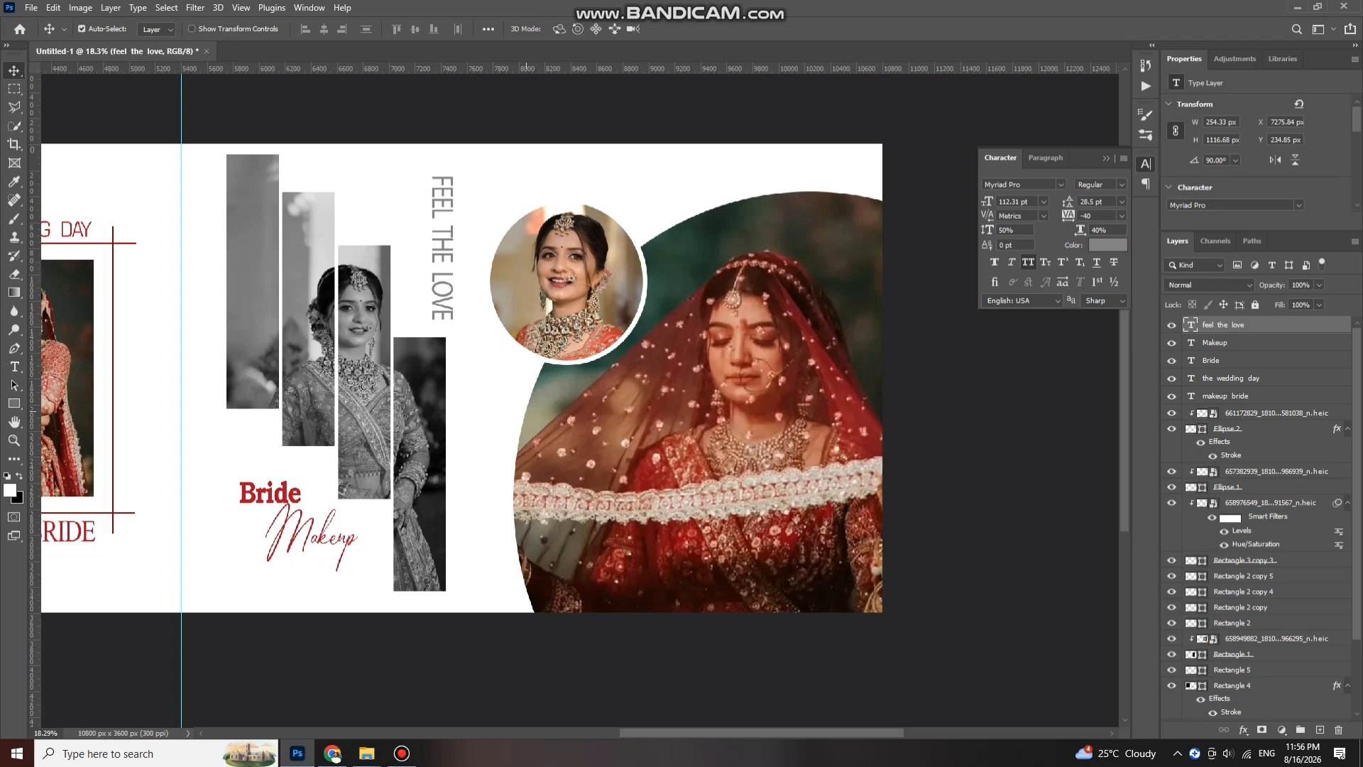
key("Left")
key("Left")
key("Left")
key("Left")
key("Left")
key("Left")
key("Left")
key("Left")
key("Left")
key("Left")
key("Left")
key("Left")
key("Left")
key("Left")
key("Left")
key("Left")
key("Left")
key("Left")
key("Left")
key("Left")
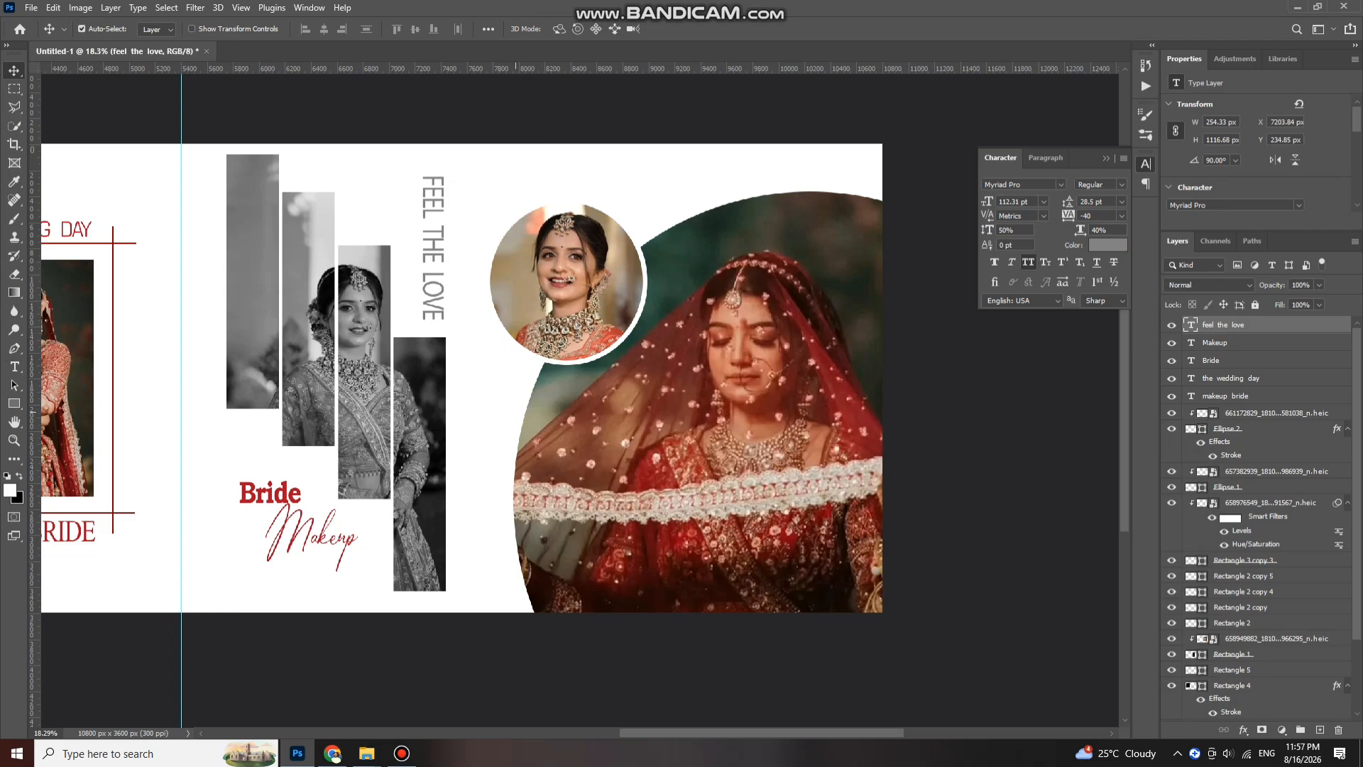
- Darken the black-and-white torn-edge background photo with Levels, setting the shadow input to 18
scroll(490, 386, "down", 5)
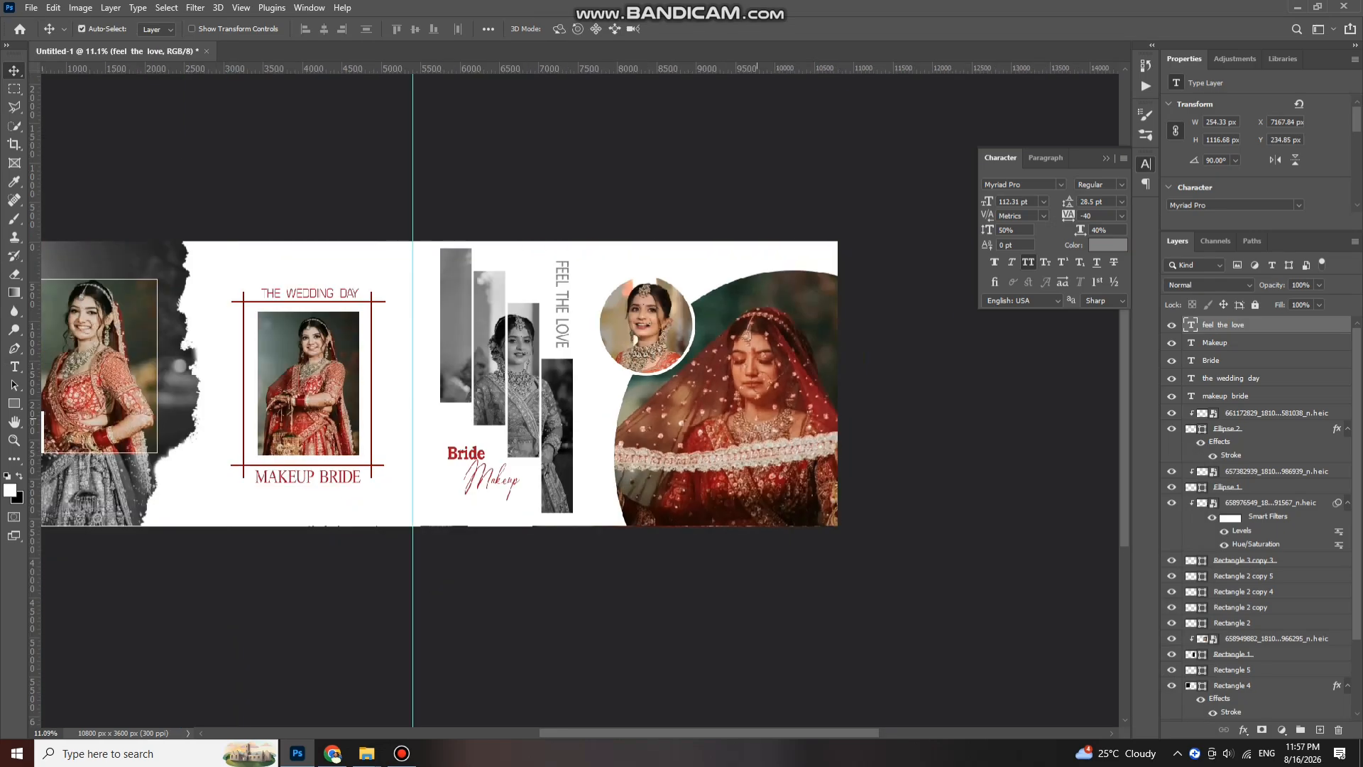
scroll(487, 413, "left", 3)
scroll(514, 383, "left", 1)
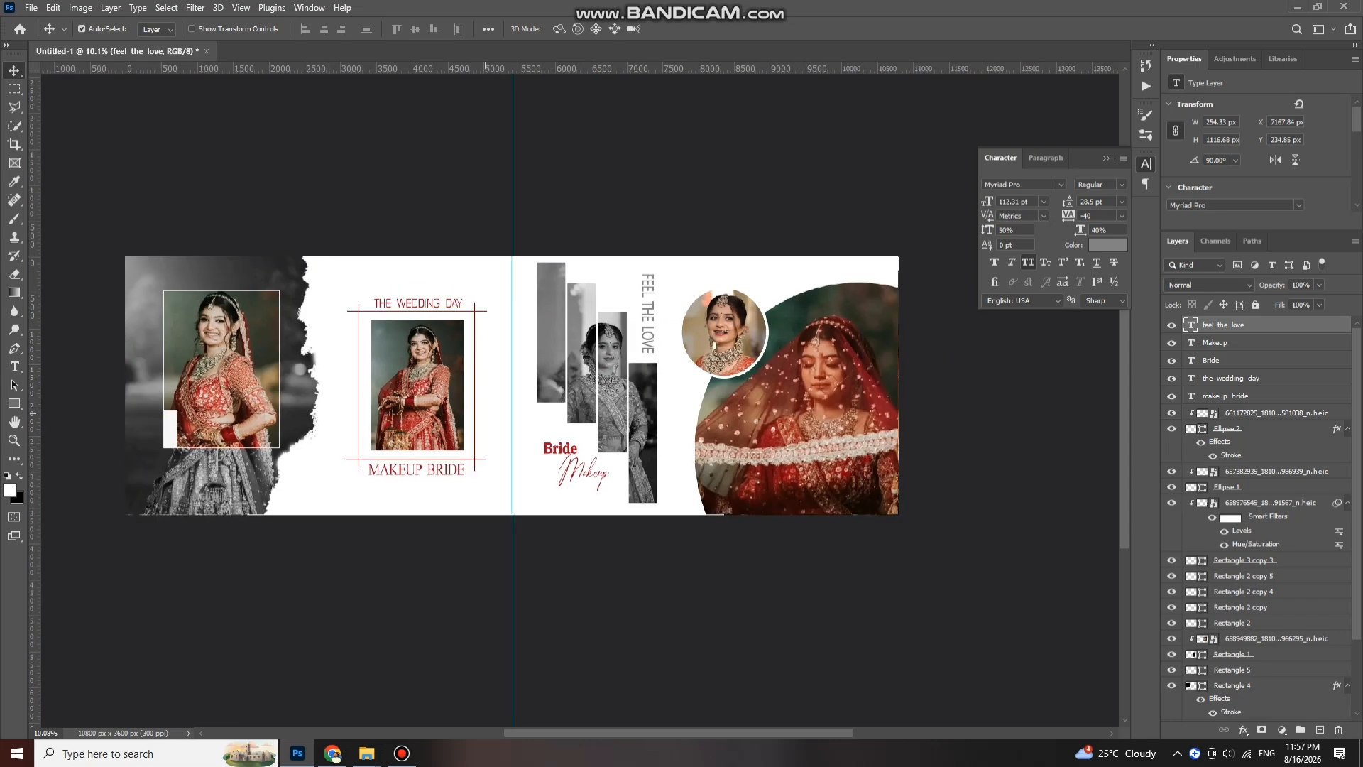
scroll(515, 397, "left", 4)
scroll(453, 389, "up", 2)
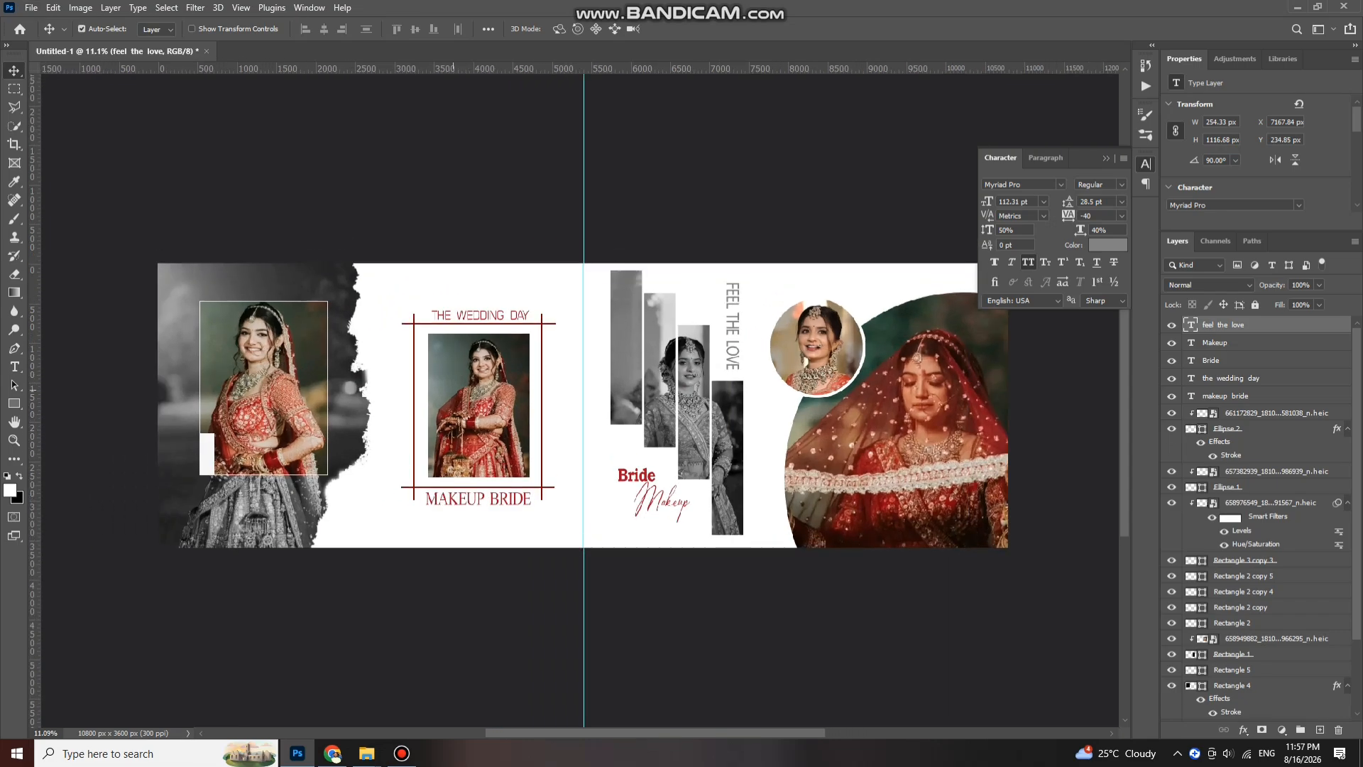
scroll(453, 389, "down", 2)
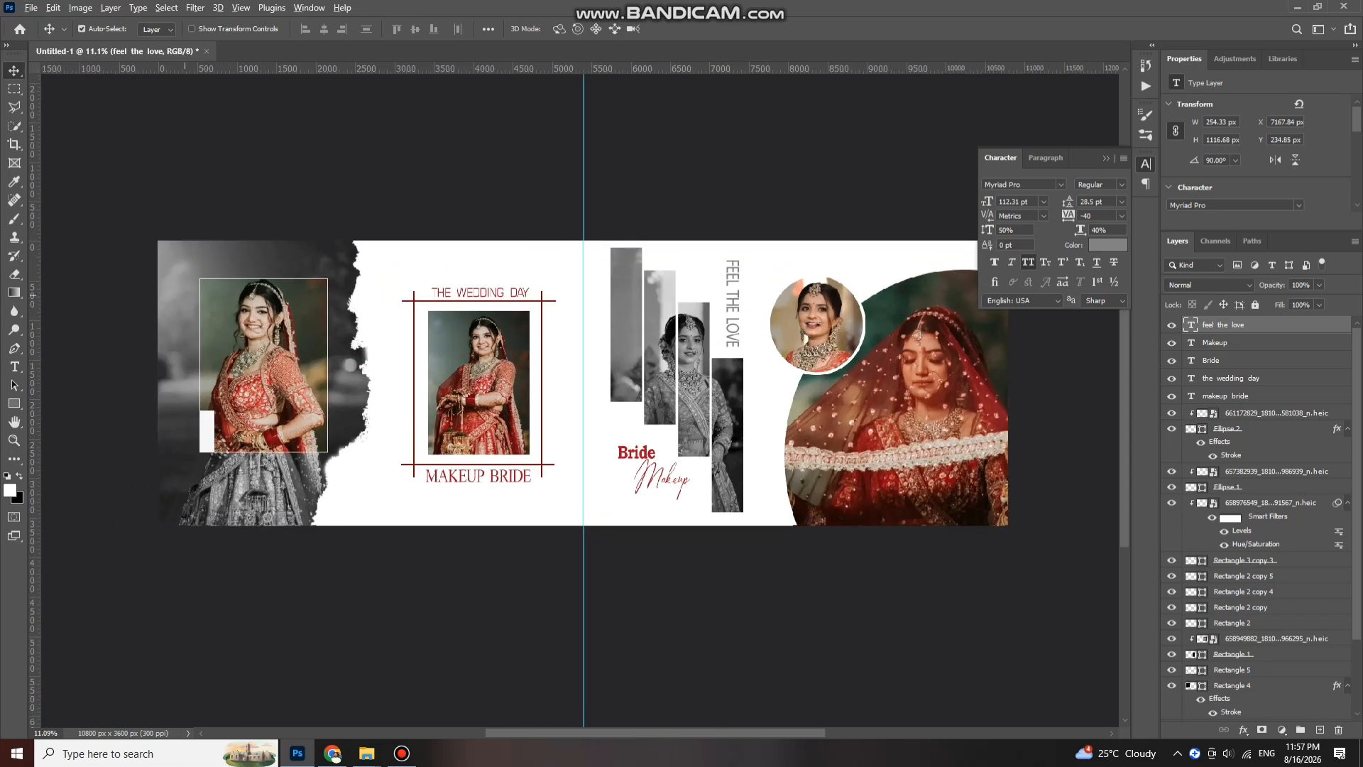
scroll(185, 298, "up", 2)
left_click(181, 313)
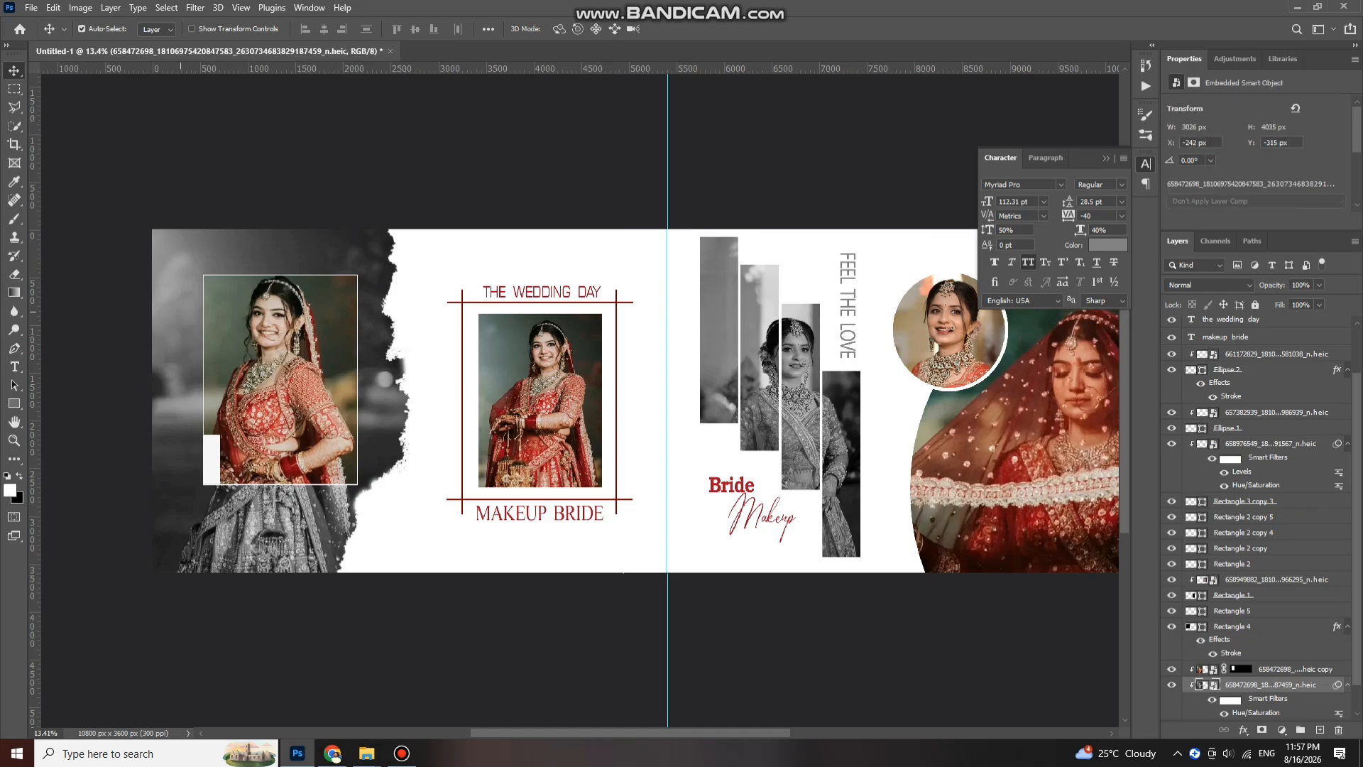
key("ctrl+l")
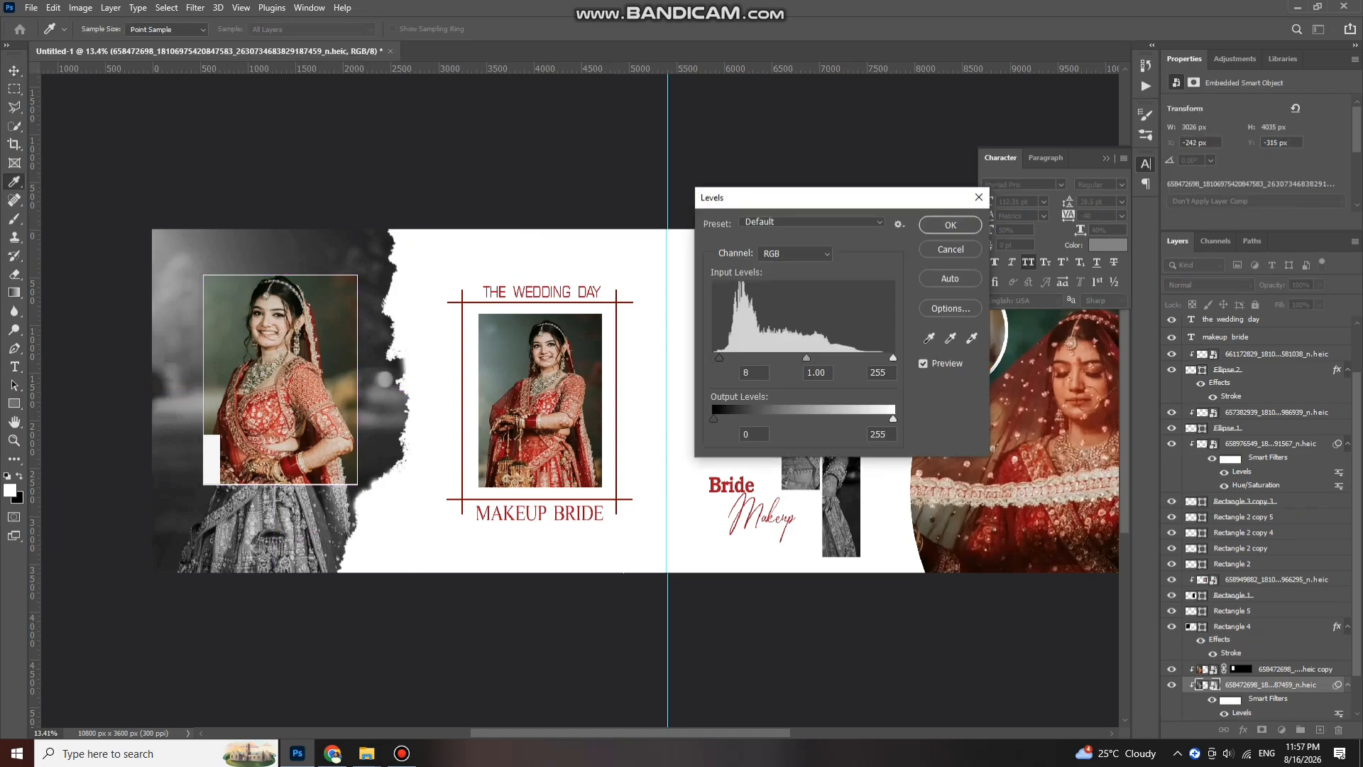
mouse_move(719, 358)
left_mouse_down()
mouse_move(767, 359)
mouse_move(731, 358)
left_mouse_up()
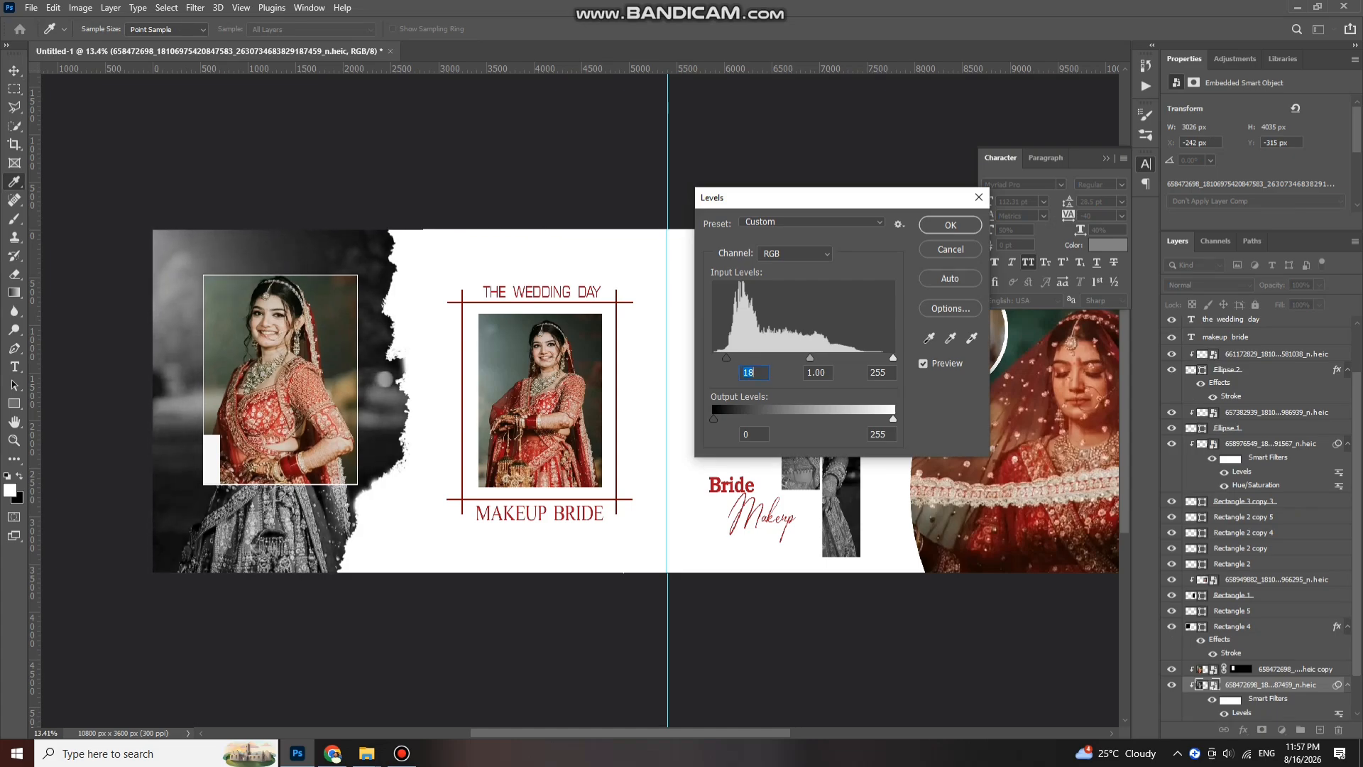
key("Return")
- Examine the whole album spread to check the overall layout of photos and texts
scroll(731, 367, "down", 2)
scroll(731, 370, "right", 3)
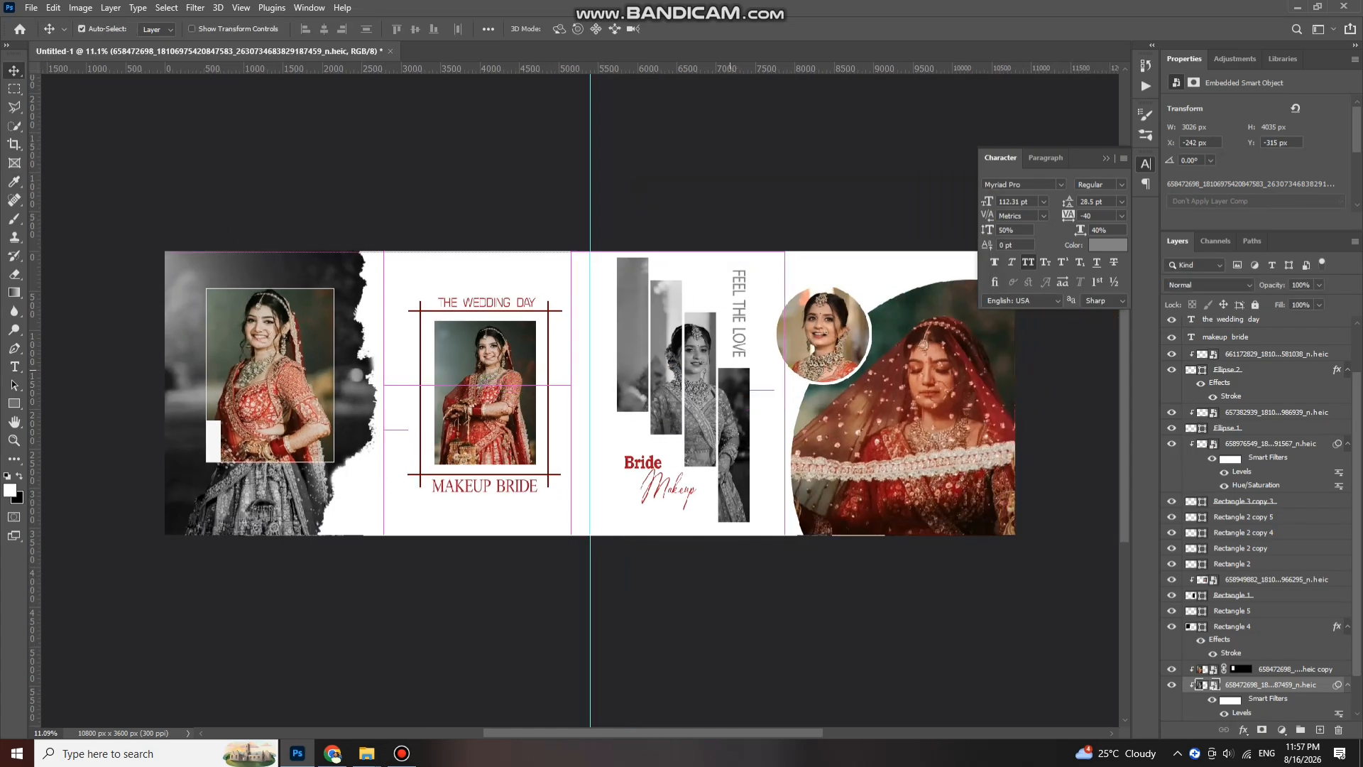
scroll(731, 370, "down", 2)
scroll(731, 369, "right", 2)
scroll(764, 363, "up", 3)
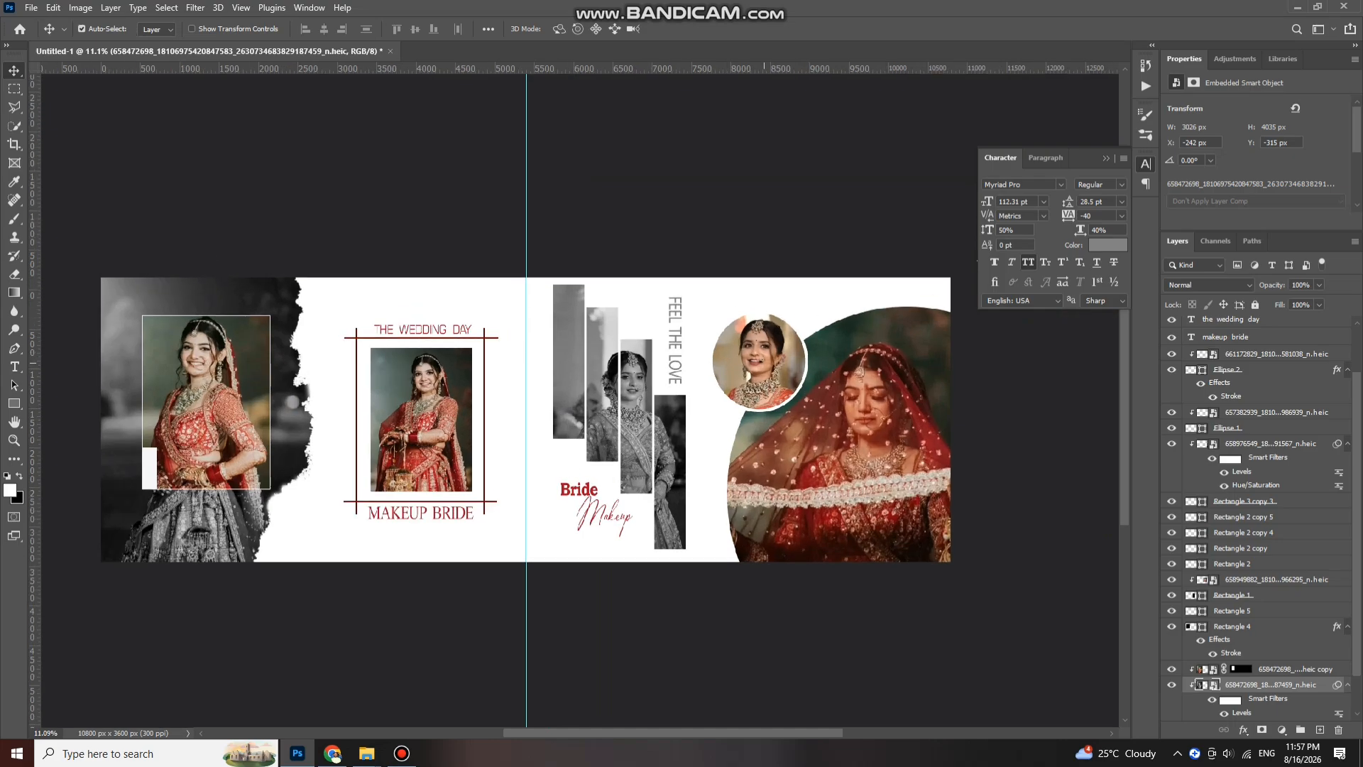
scroll(764, 364, "up", 2)
scroll(642, 336, "up", 1)
scroll(642, 336, "down", 1)
scroll(641, 336, "up", 1)
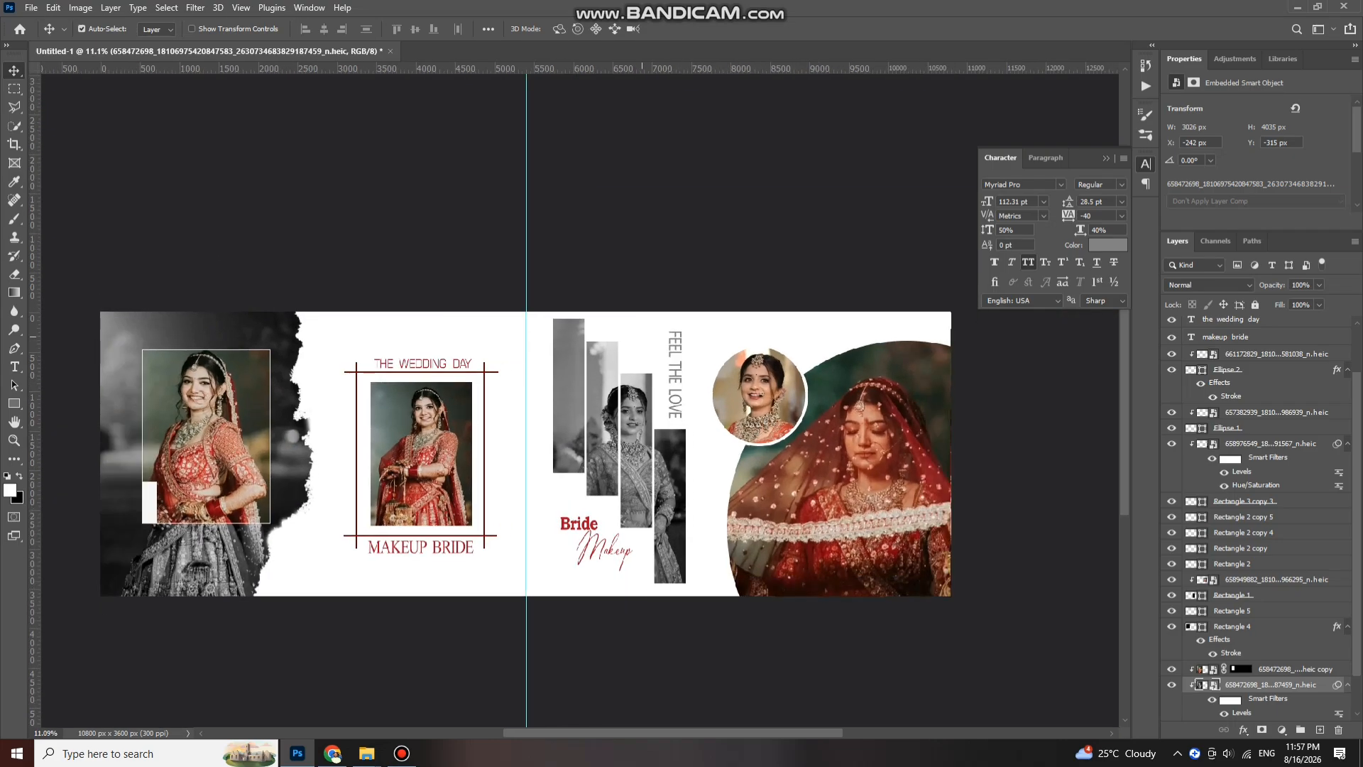